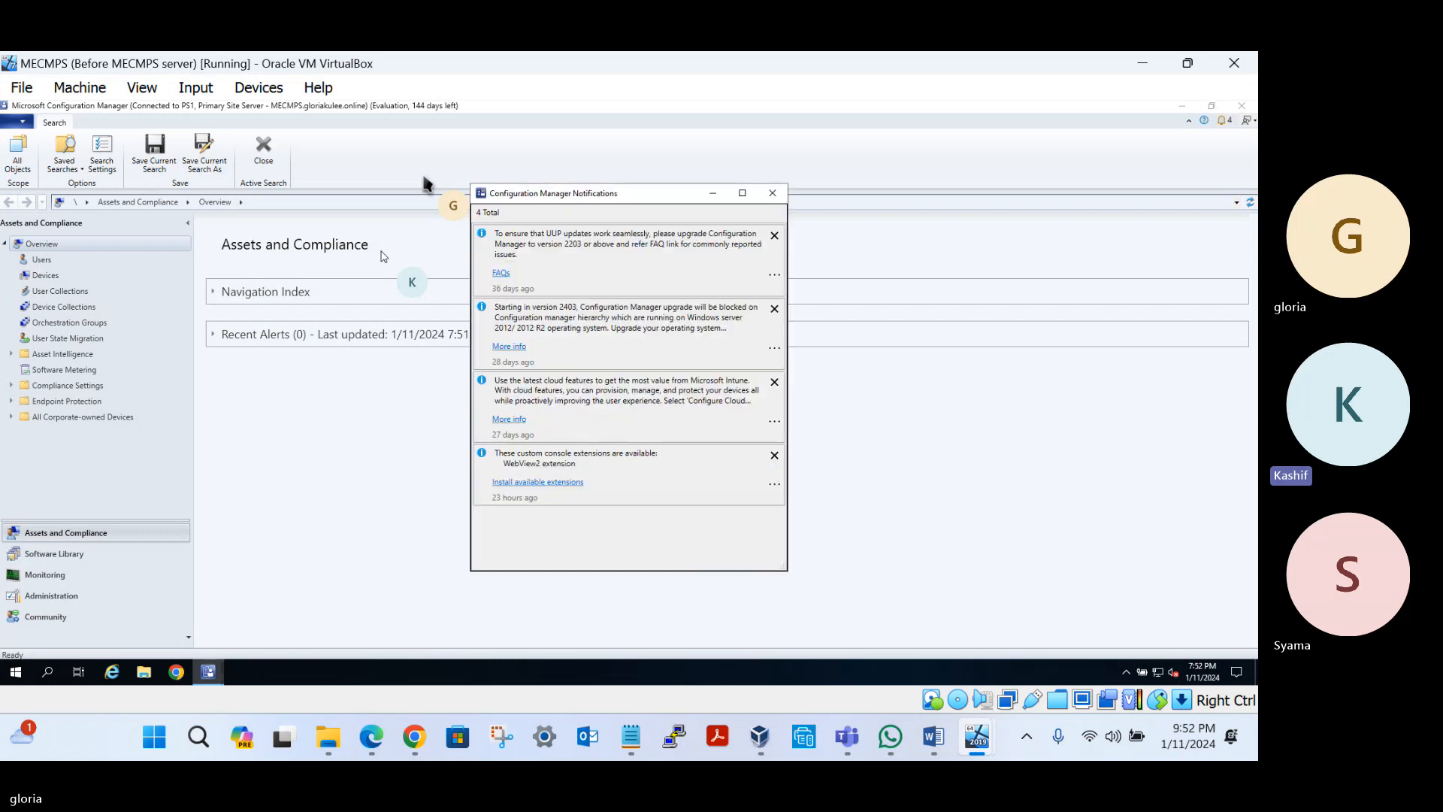
Close the Notifications window and list the 9 managed devices under Assets and Compliance
click(771, 194)
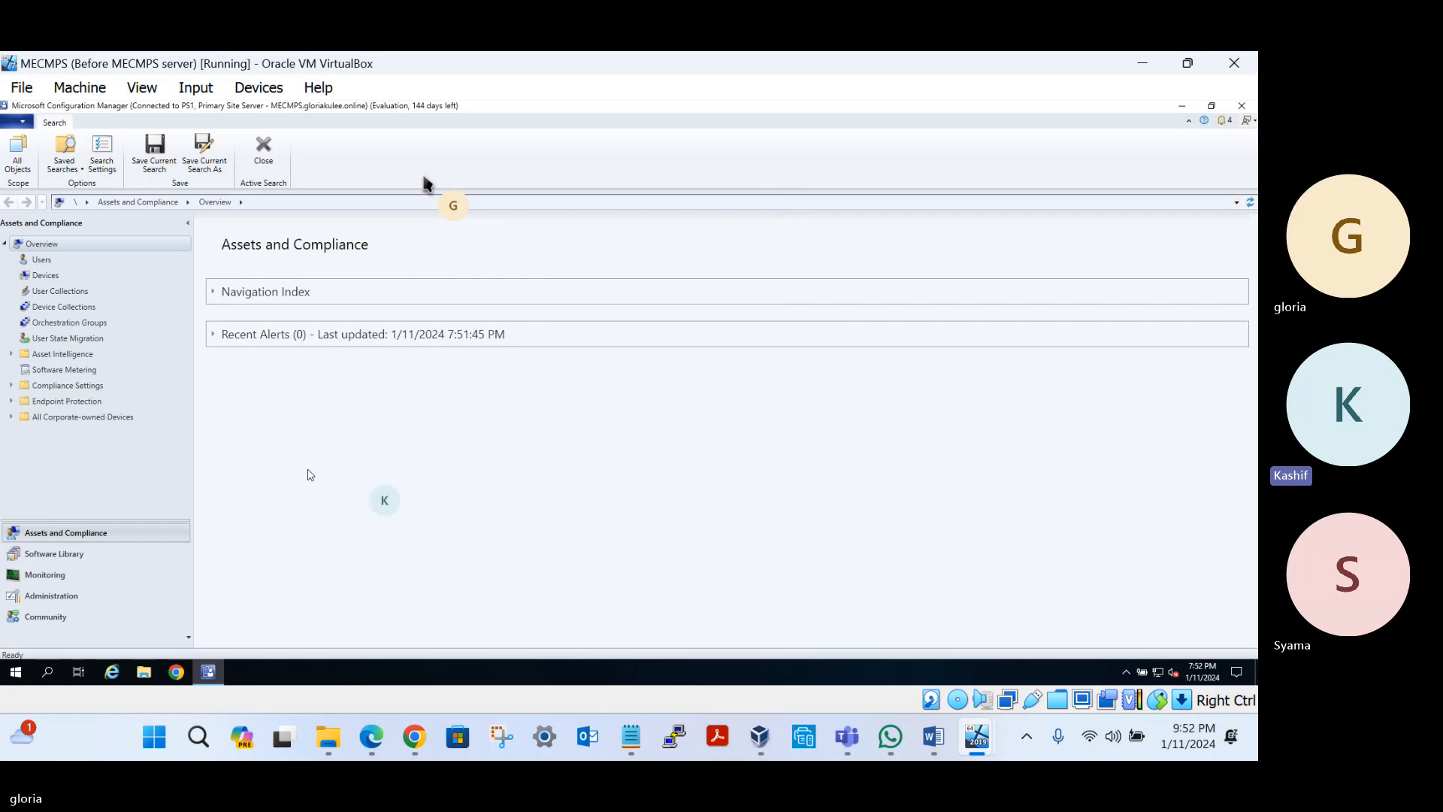
click(45, 275)
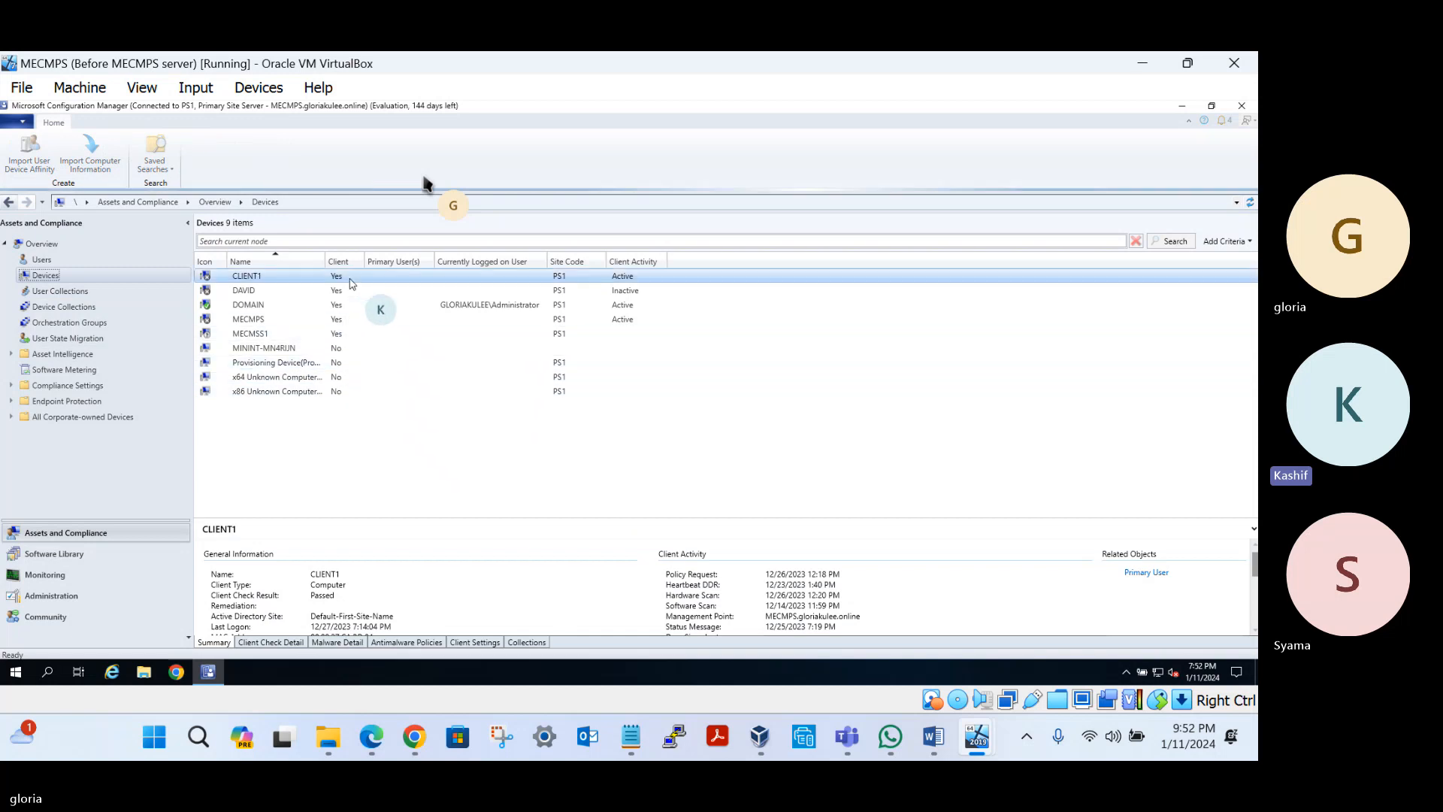
Select the MECMPS device to see its details, then go to the Software Library overview
click(248, 320)
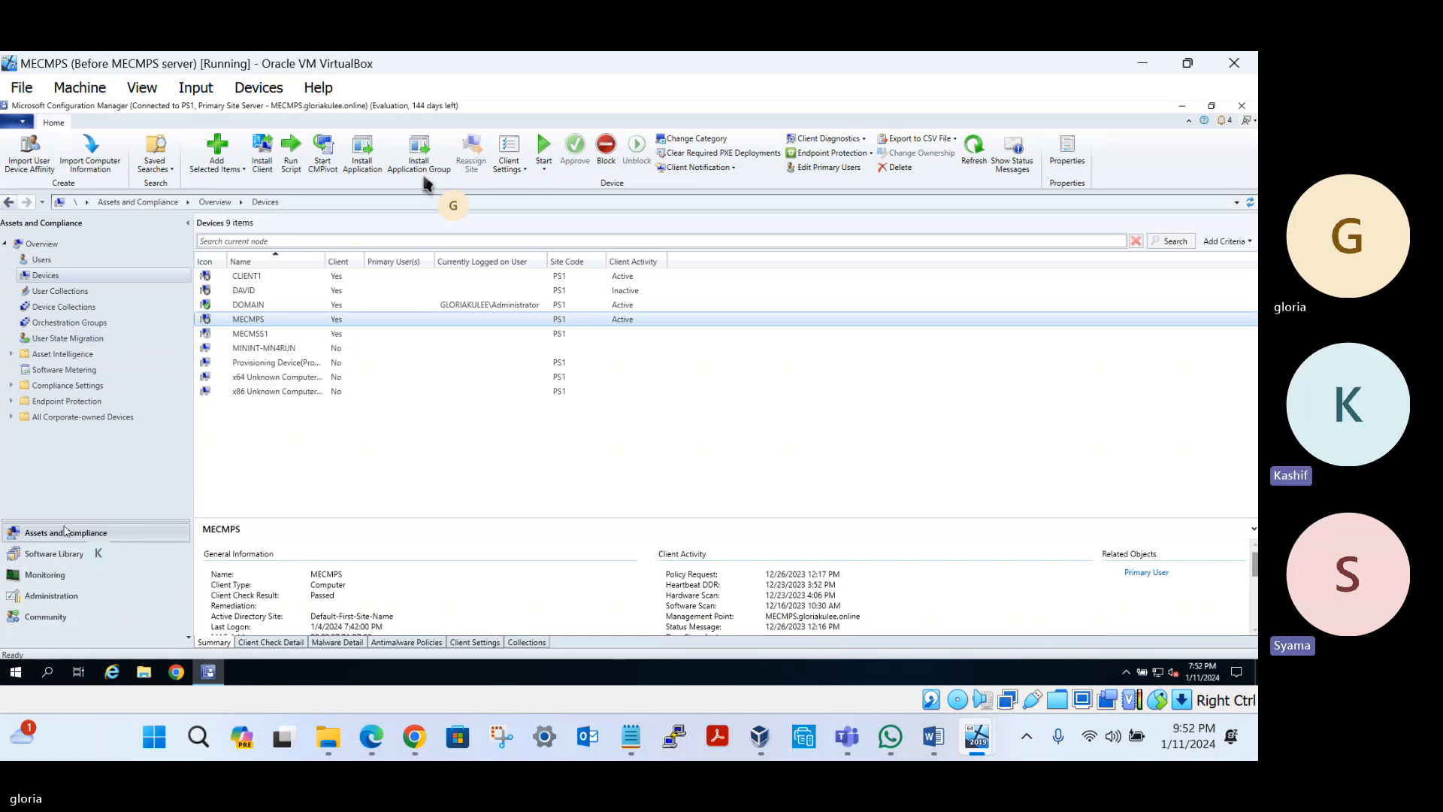
click(67, 556)
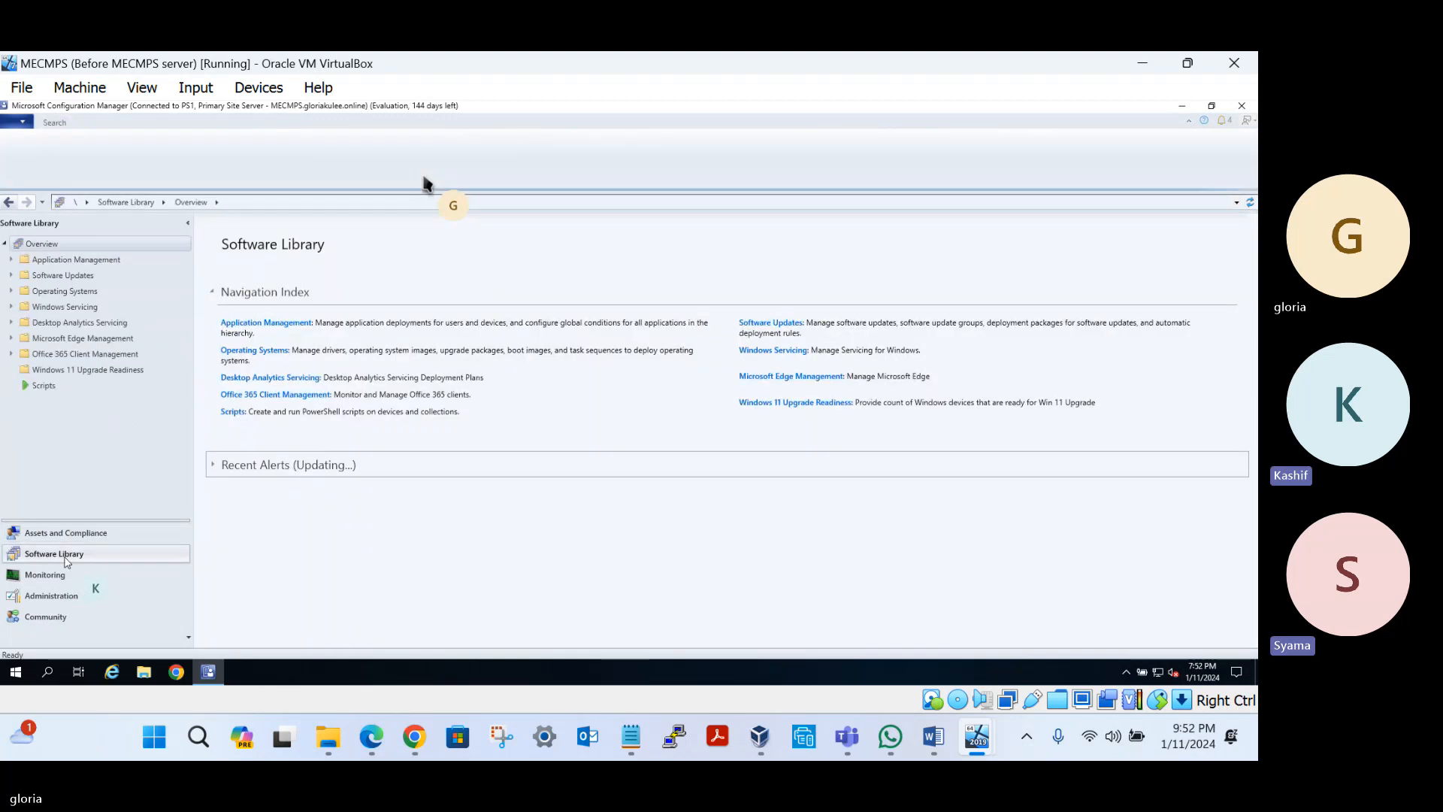
Browse the Applications and Scripts lists, collapse Application Management, and return to Assets and Compliance devices
click(12, 260)
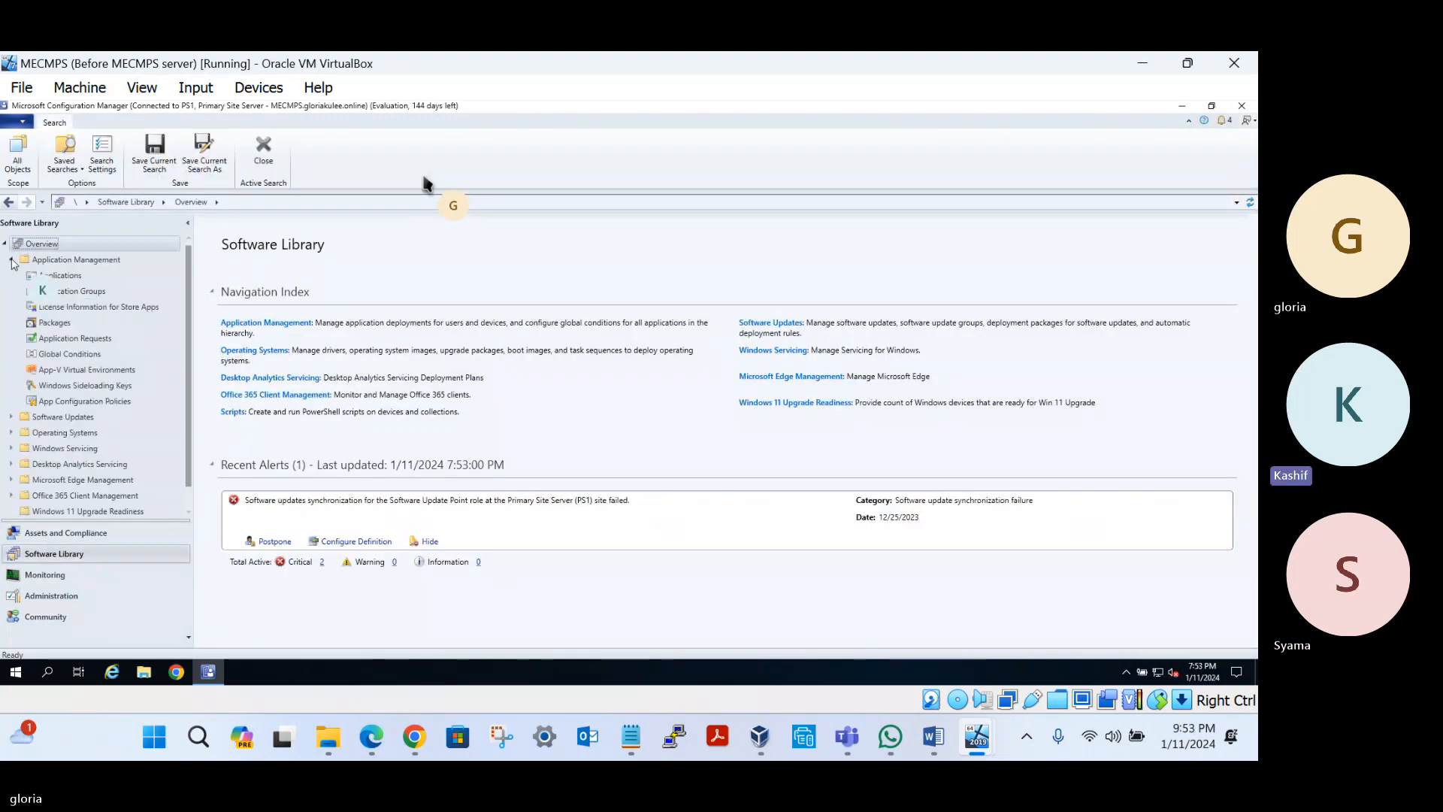
click(78, 278)
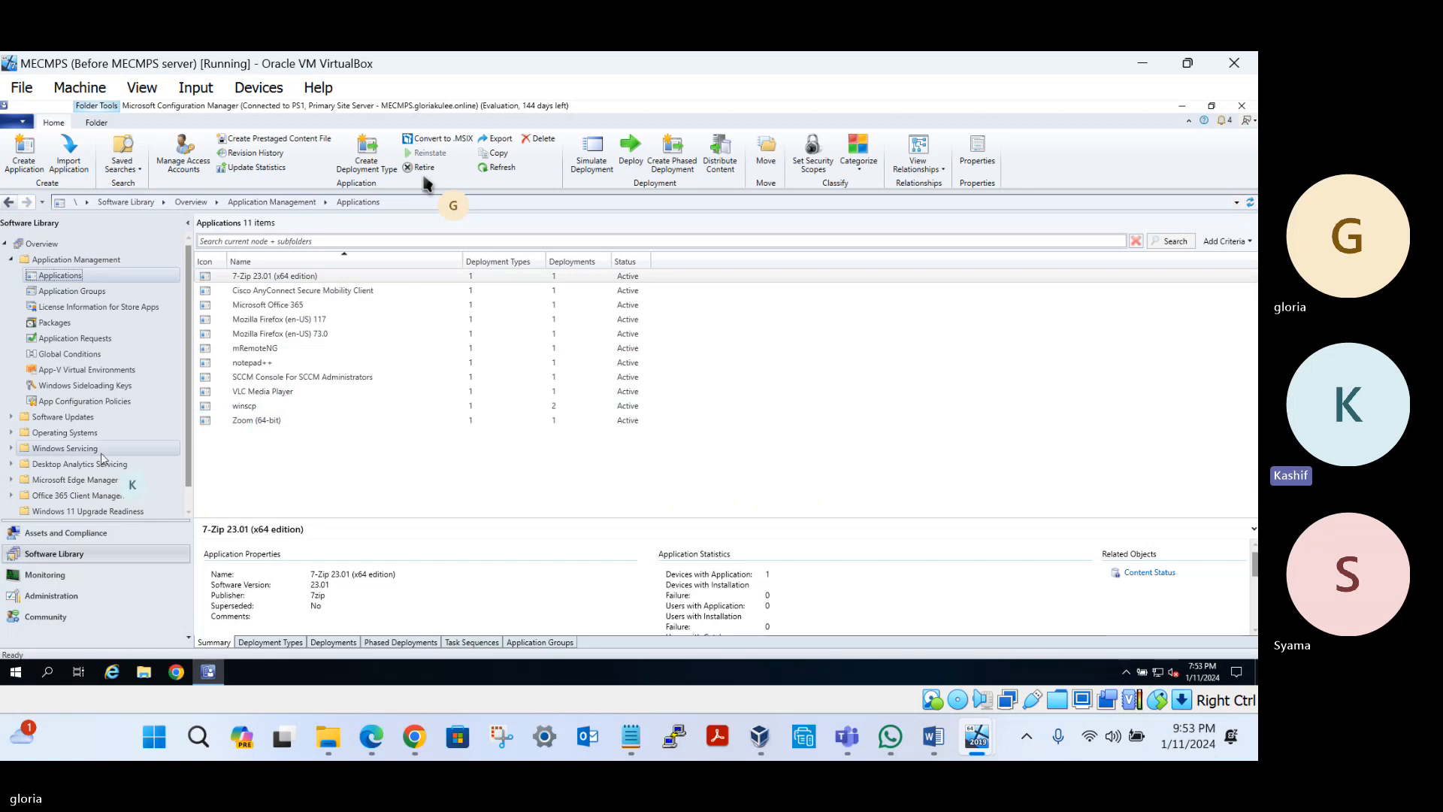
scroll(97, 449, down, 1)
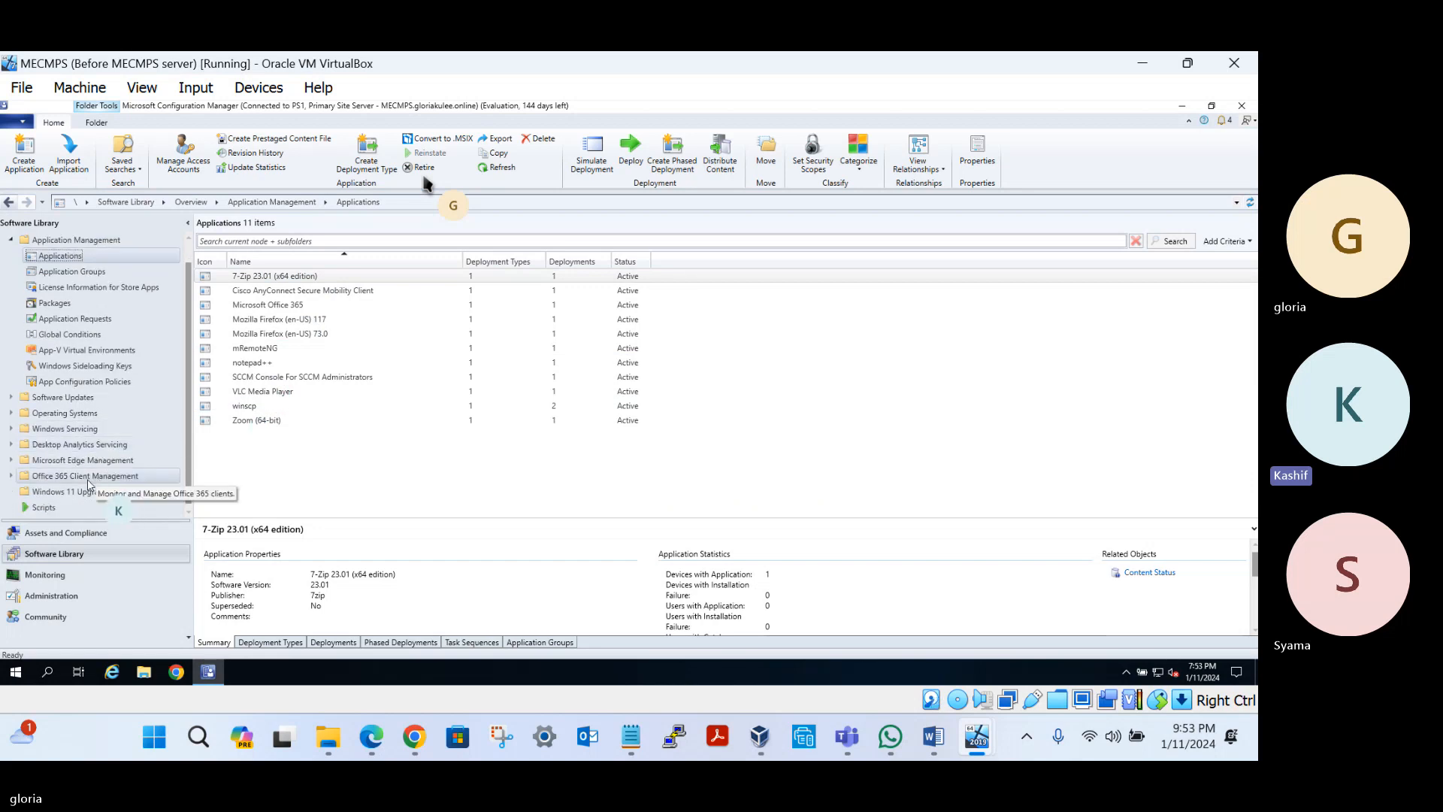
click(44, 507)
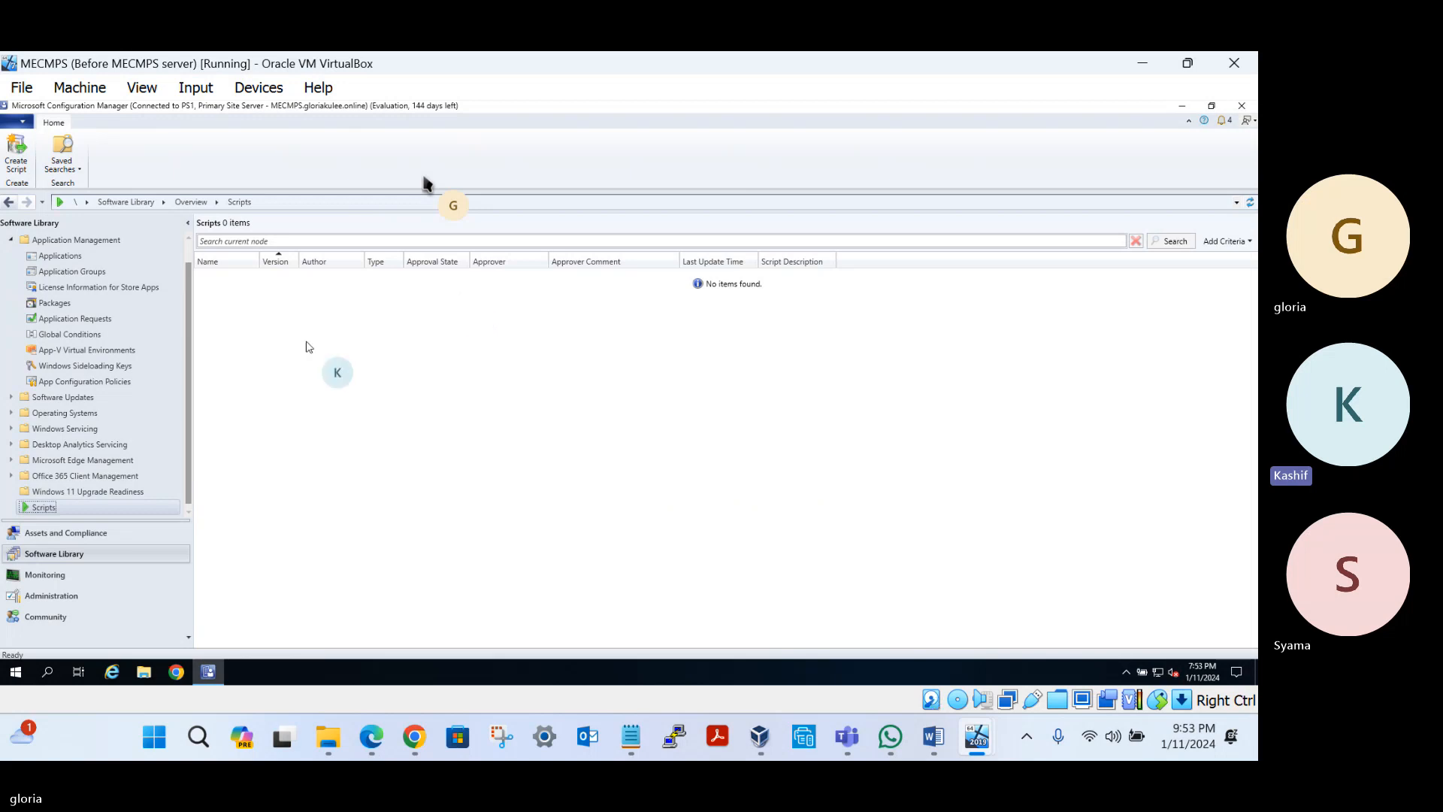
scroll(45, 338, up, 1)
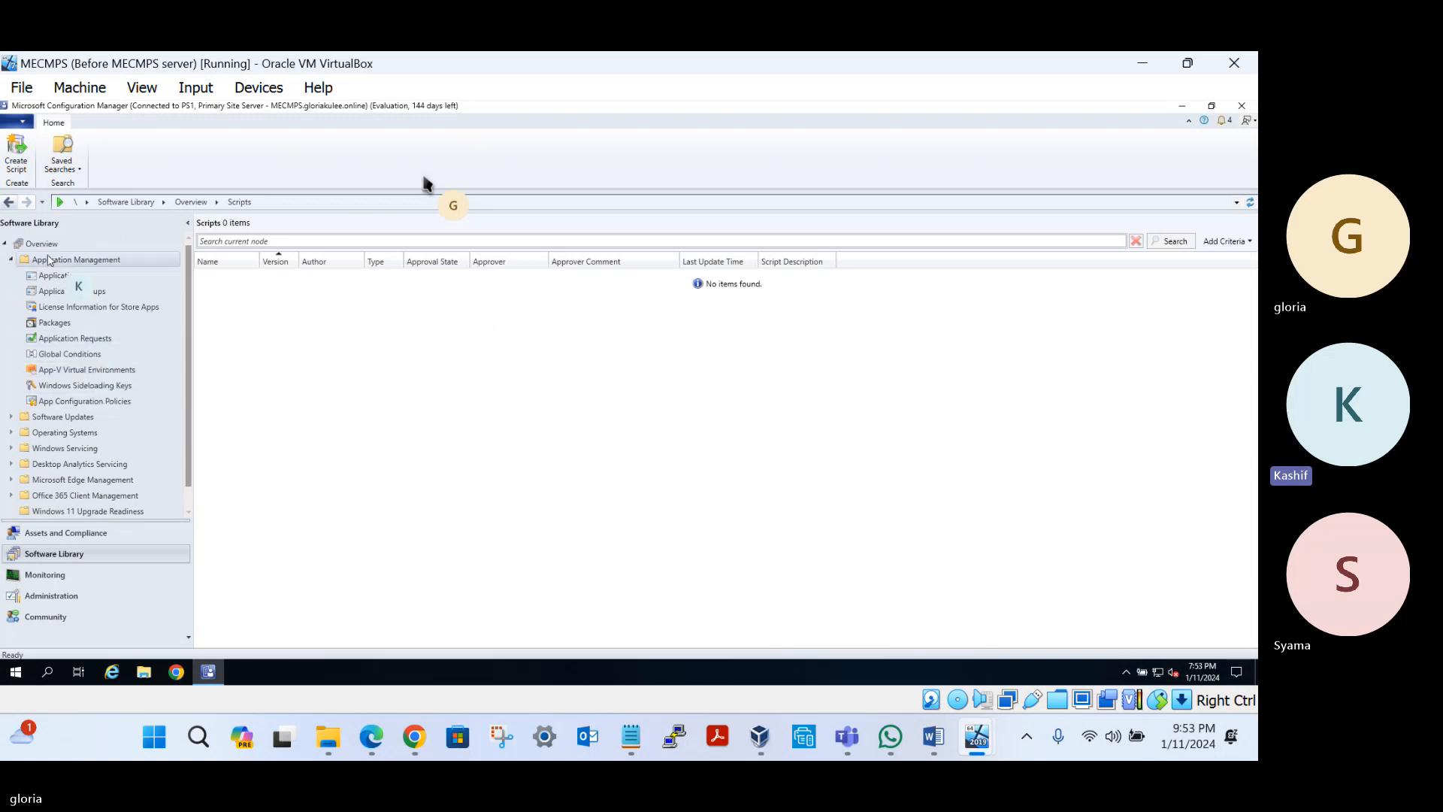
click(10, 259)
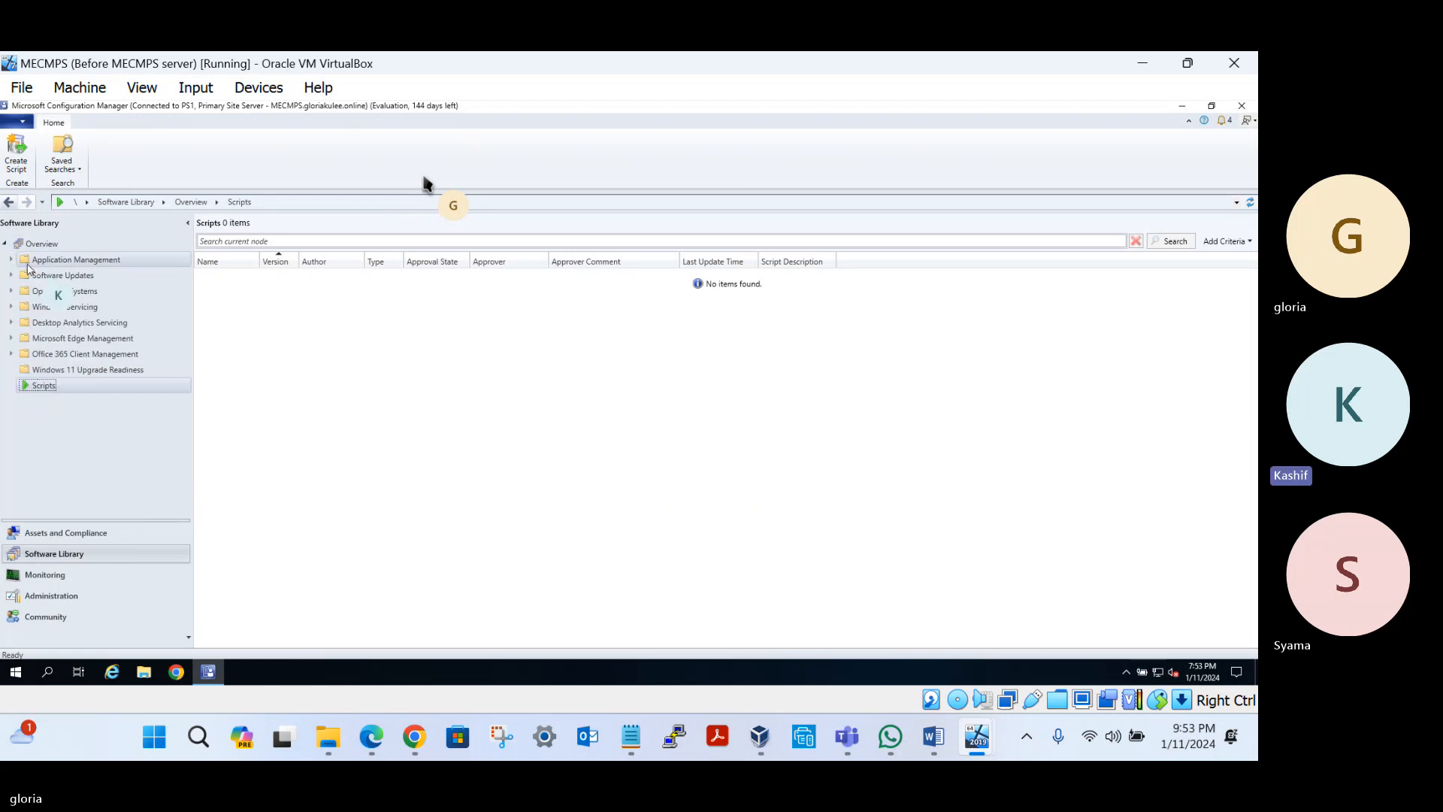
click(66, 535)
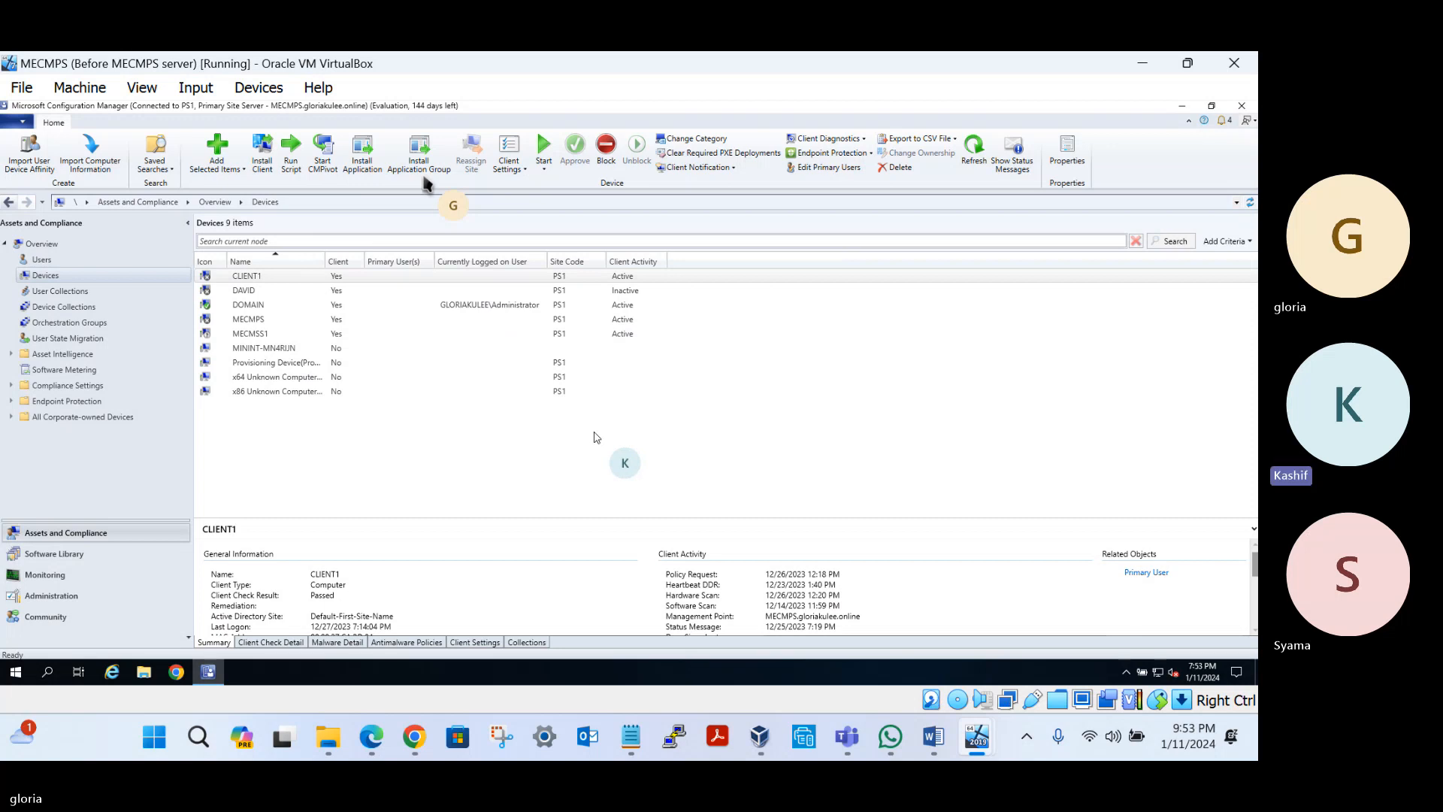
Switch to the Monitoring workspace overview
click(43, 576)
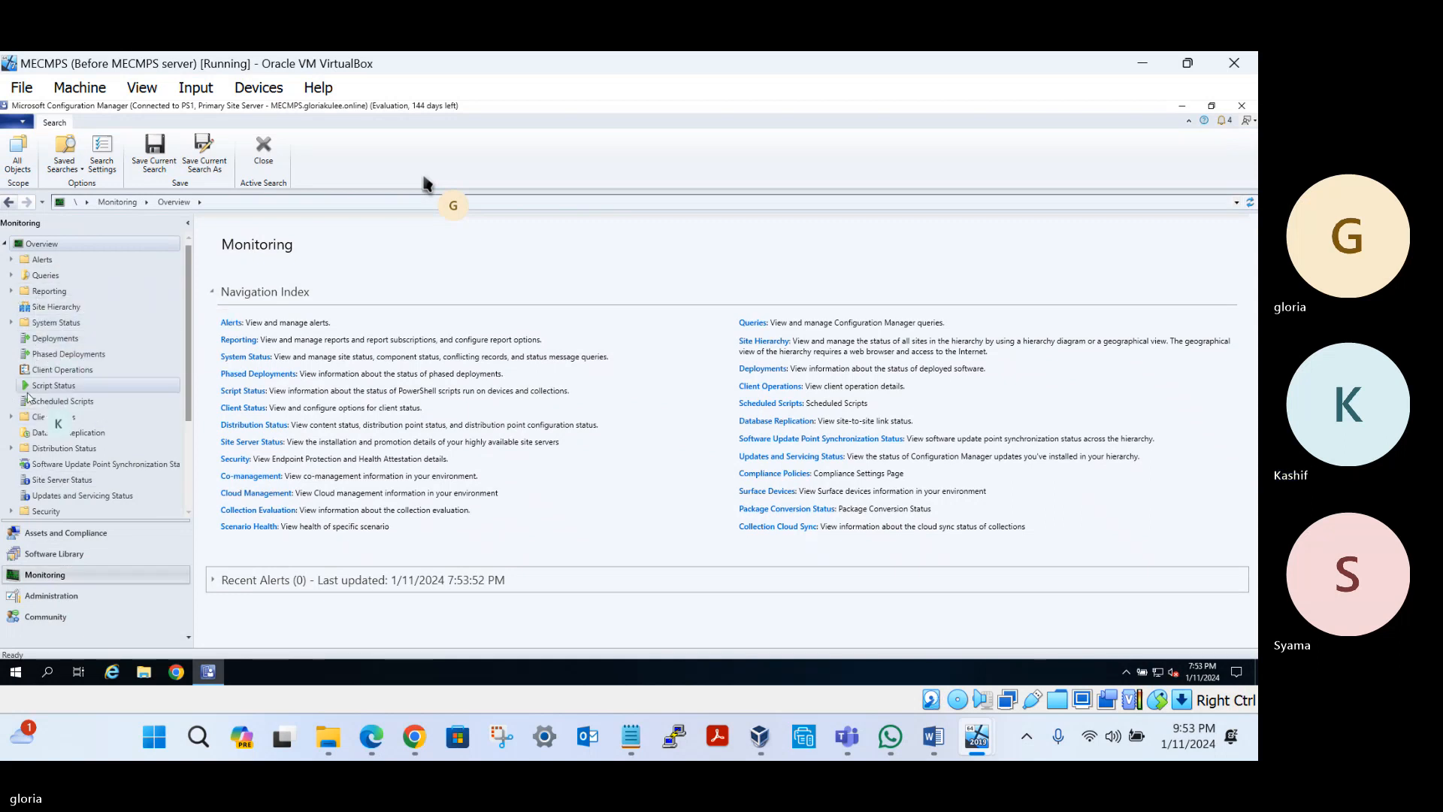
Check Site Status, then open Component Status and scroll to the four WSUS components in Warning
click(11, 323)
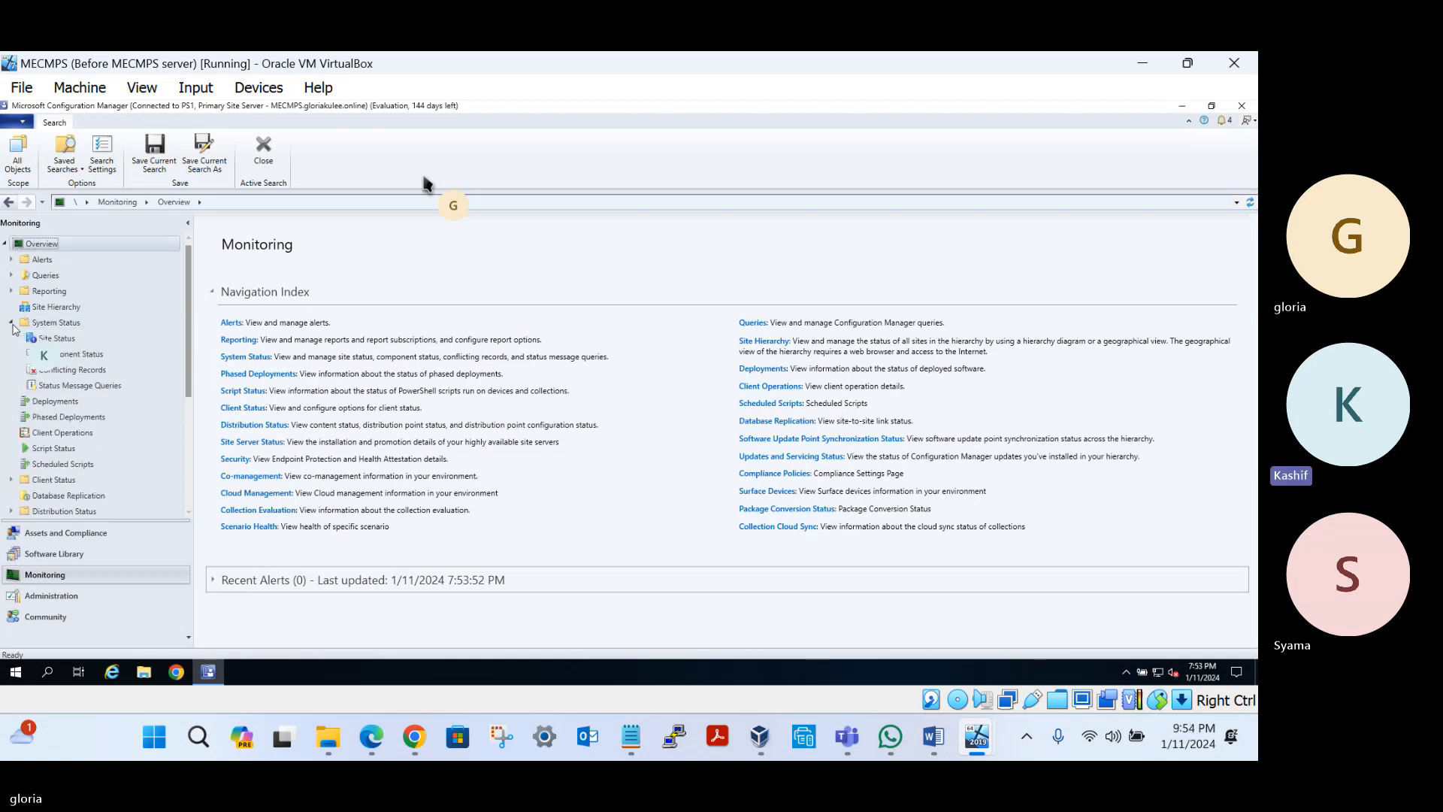
click(70, 340)
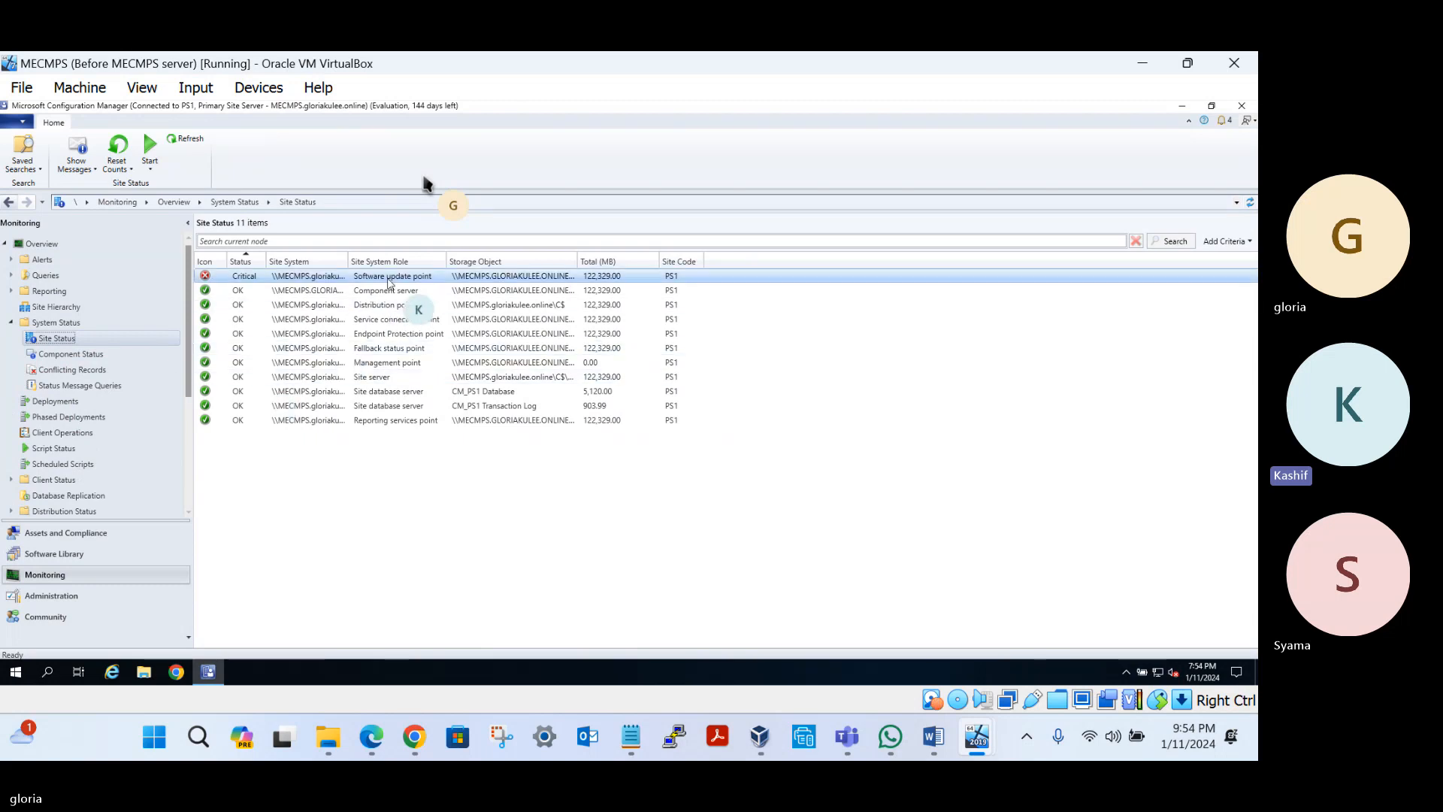
click(60, 354)
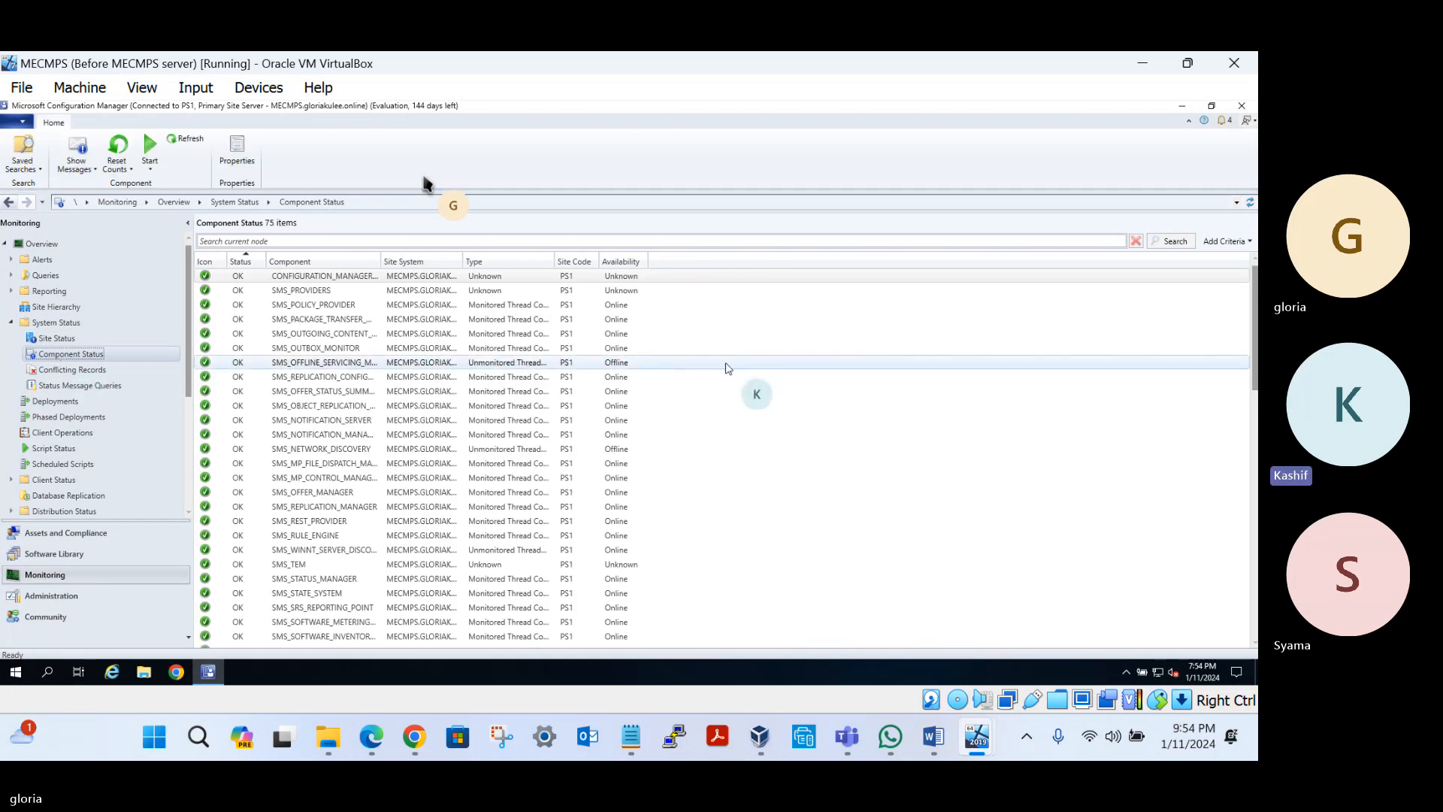
scroll(733, 363, down, 3)
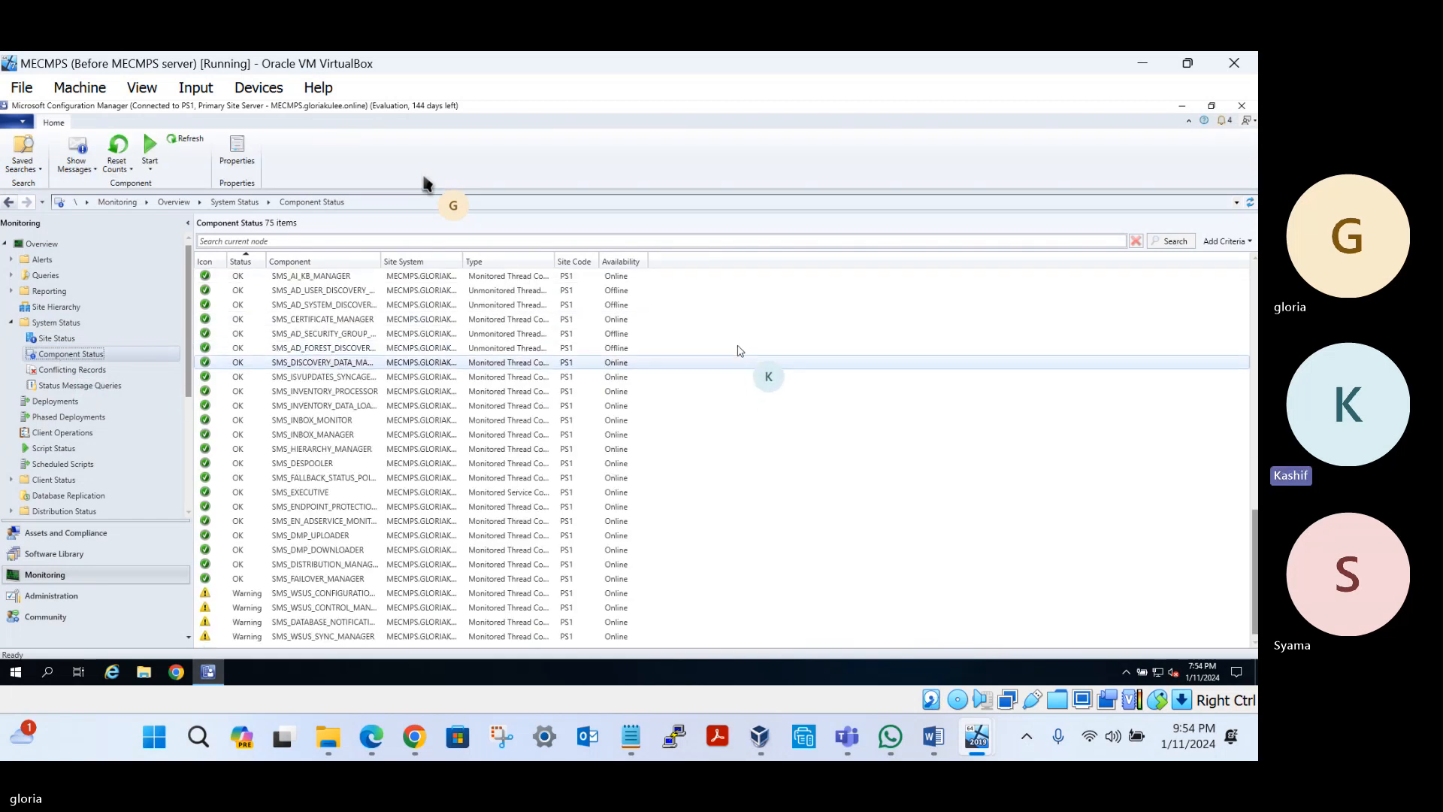
click(347, 552)
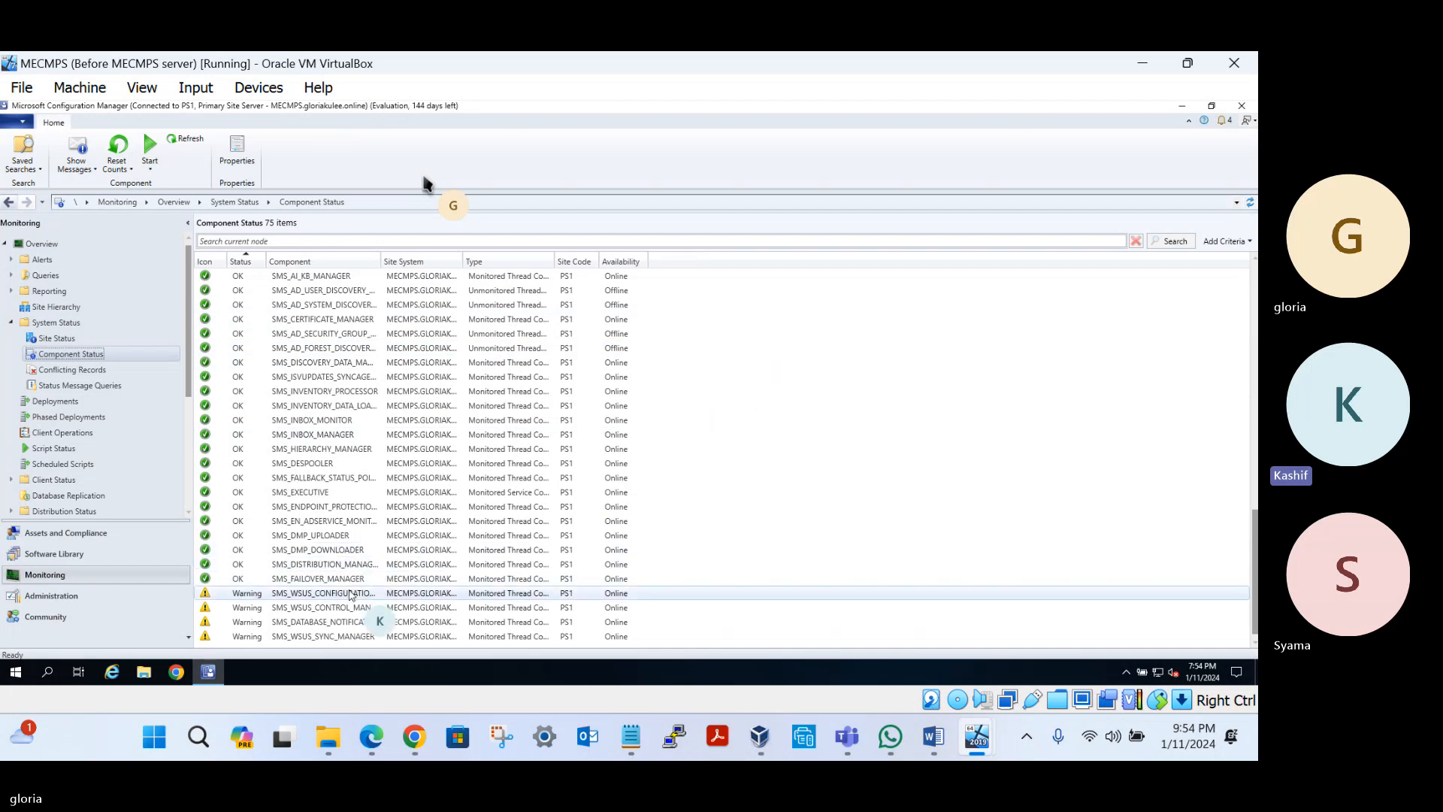
right_click(304, 597)
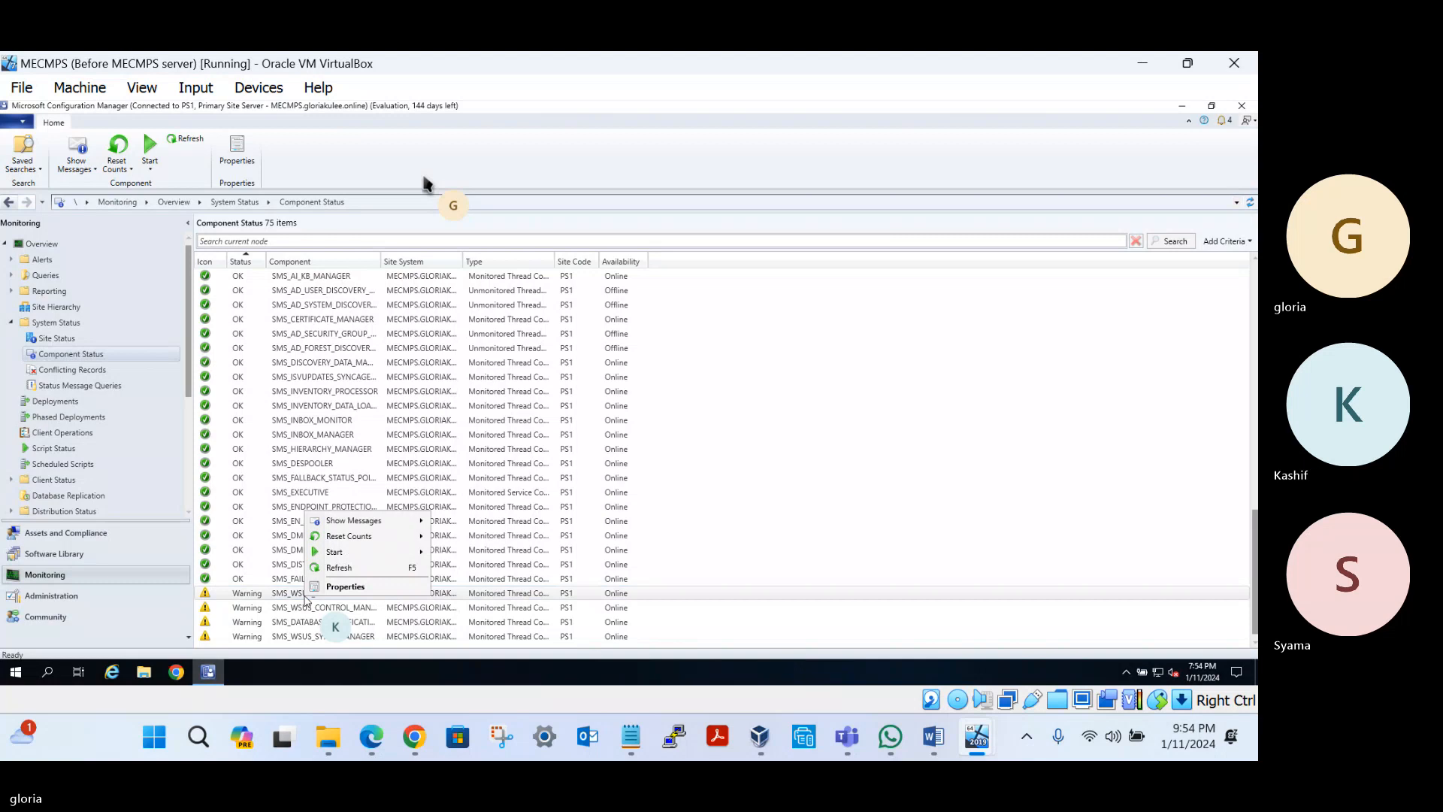
mouse_move(406, 526)
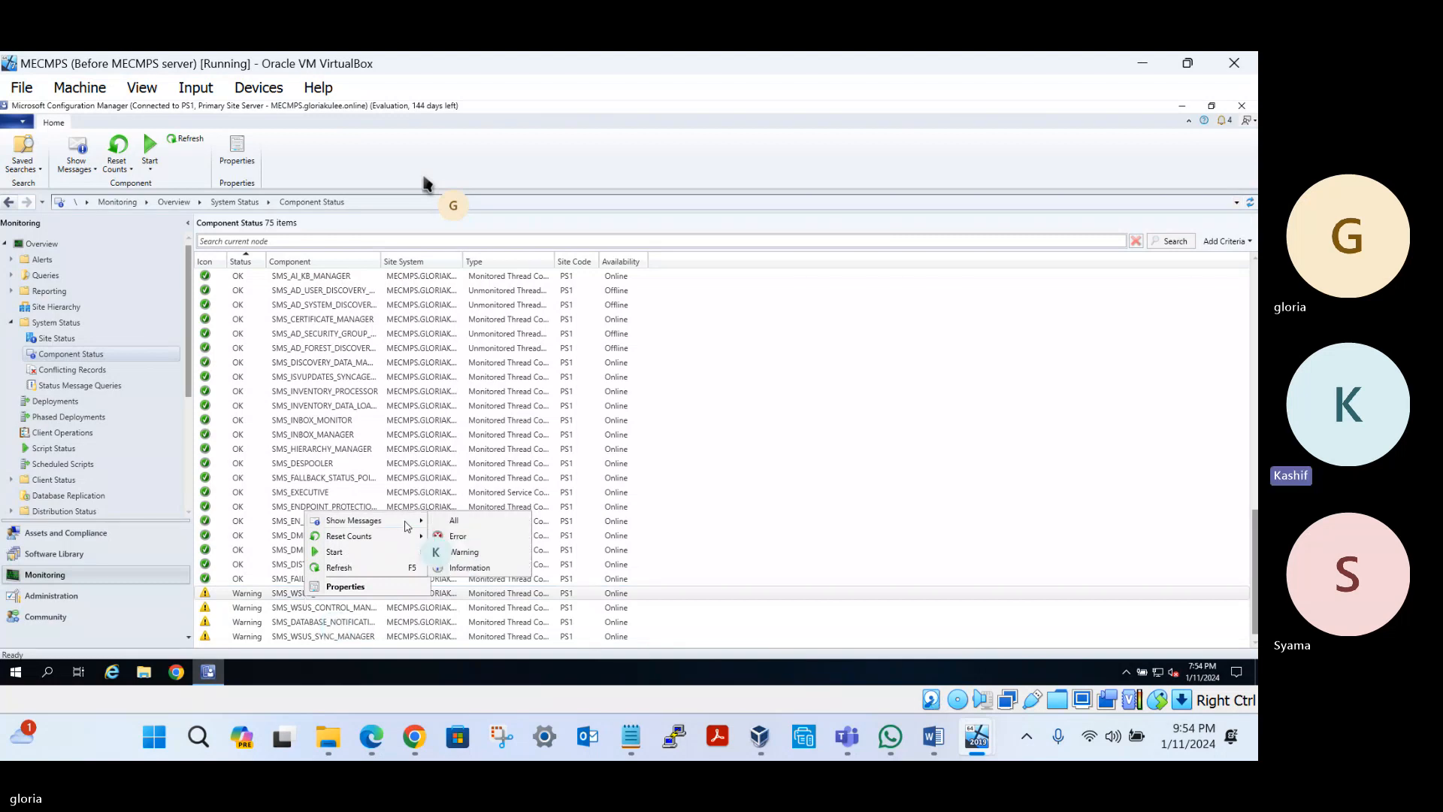
click(454, 520)
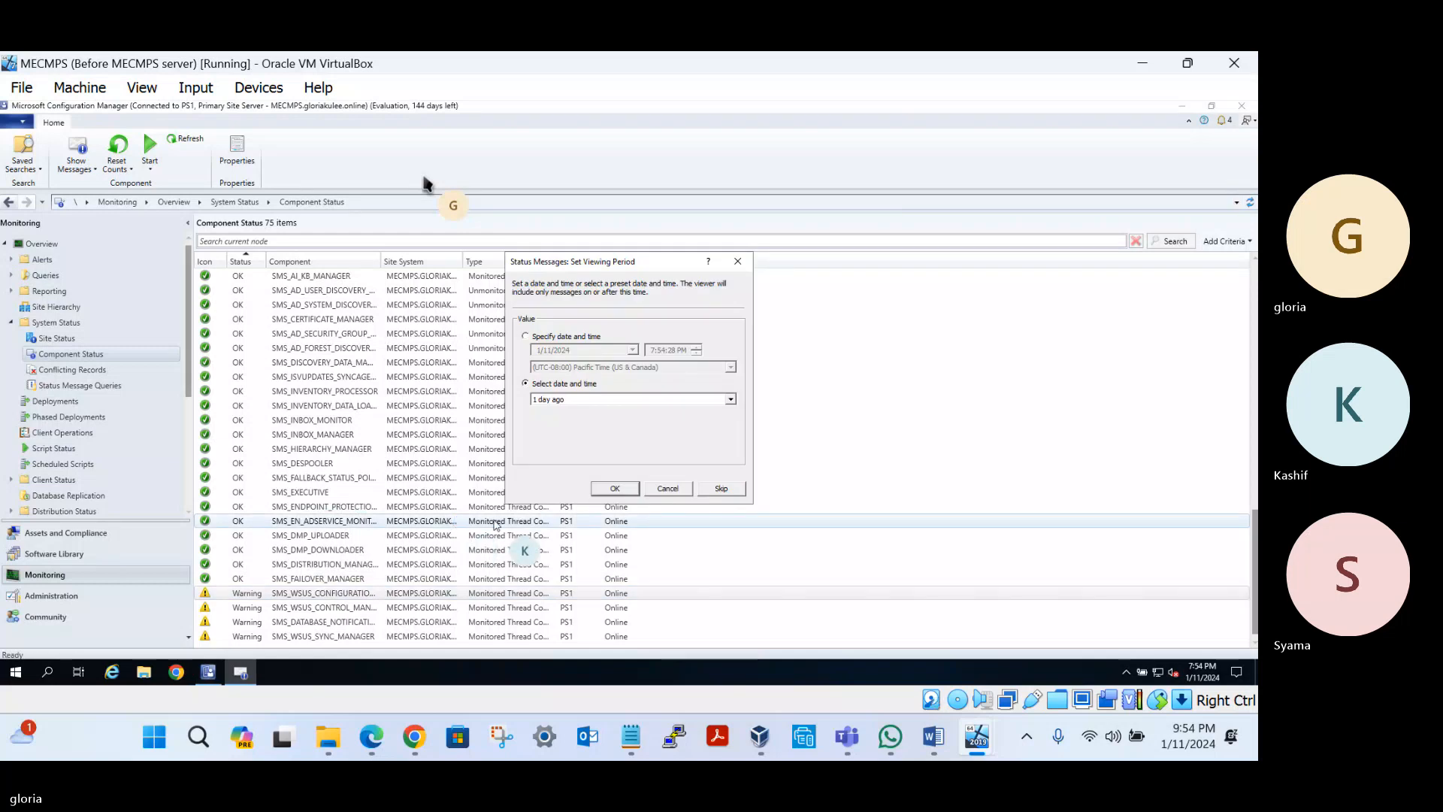
key(Escape)
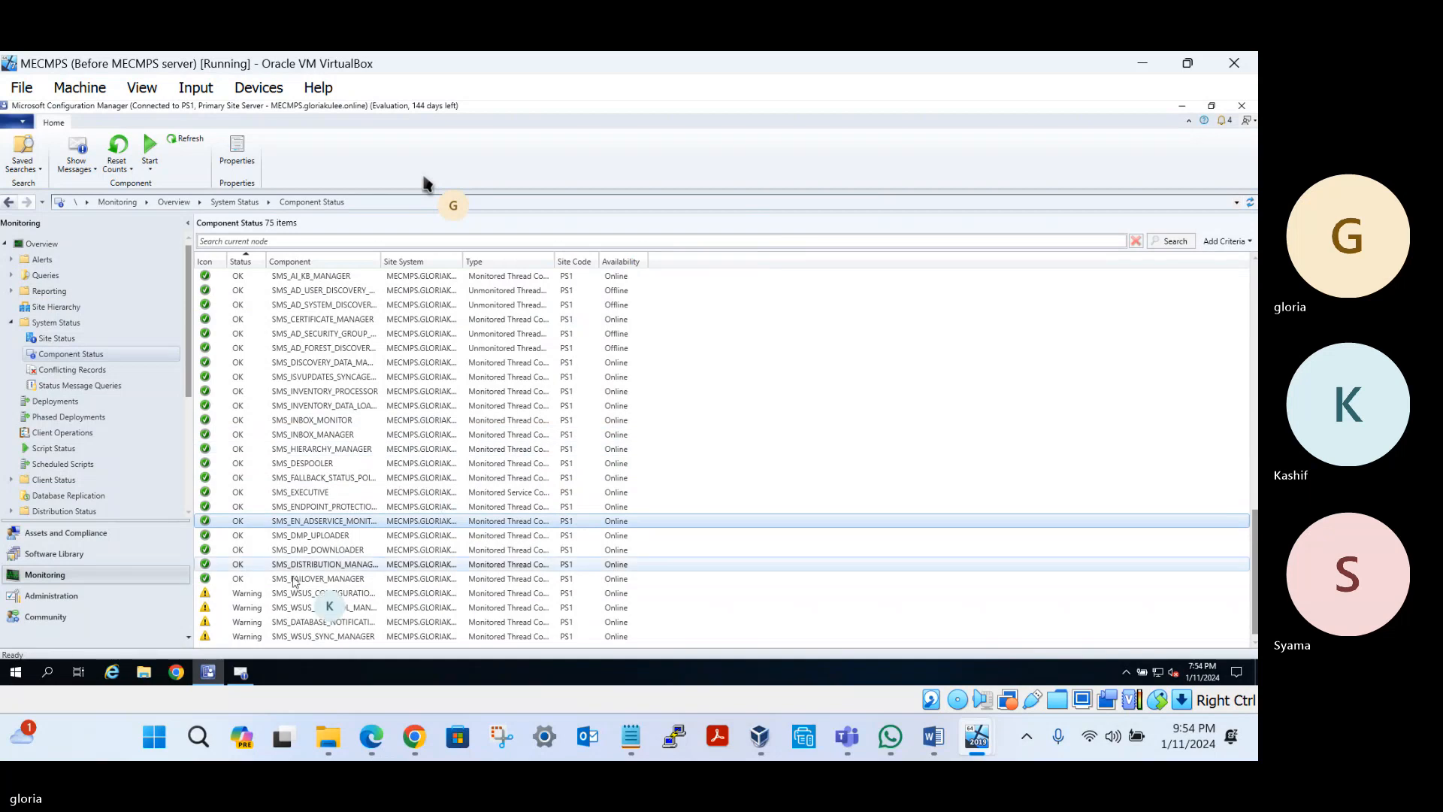
click(240, 673)
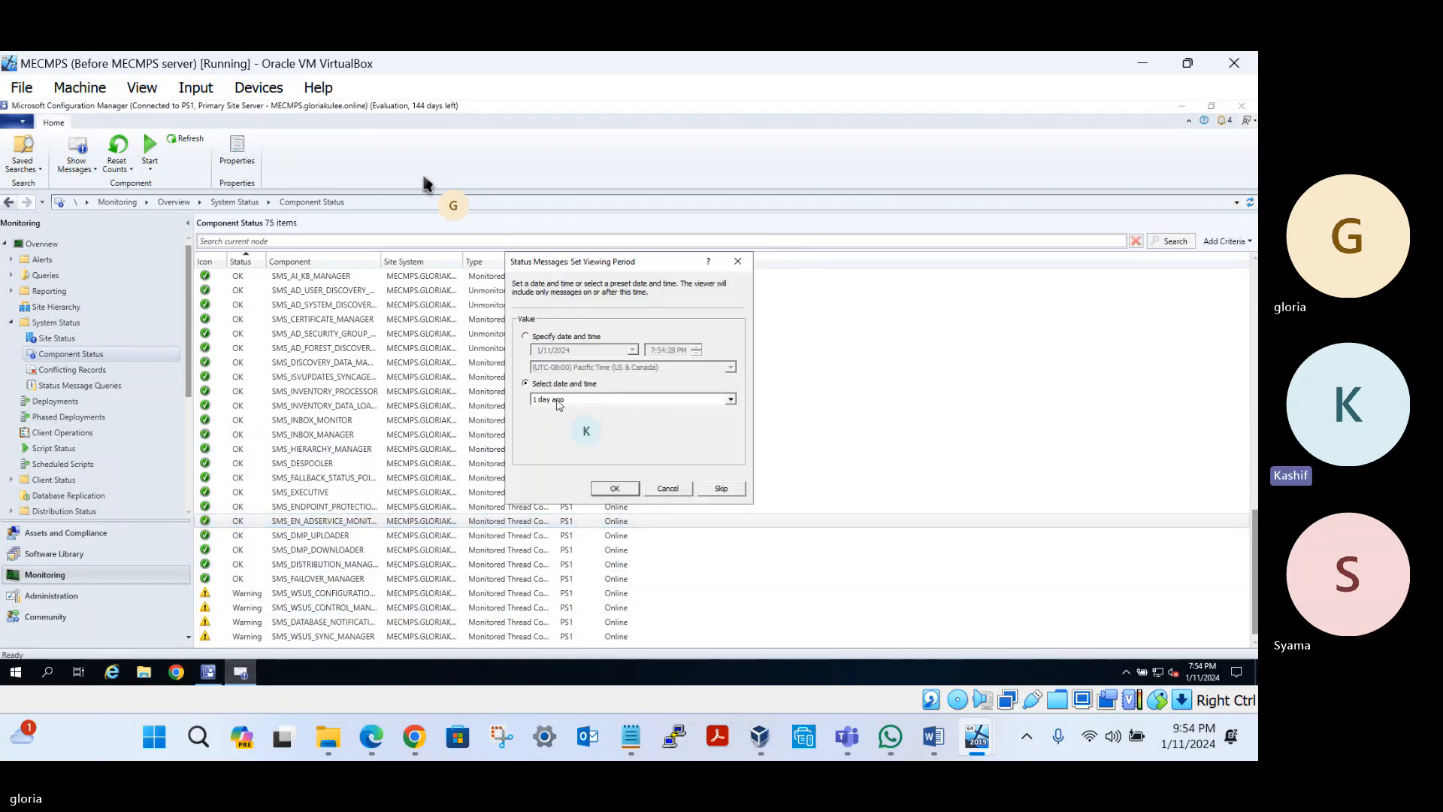
click(602, 490)
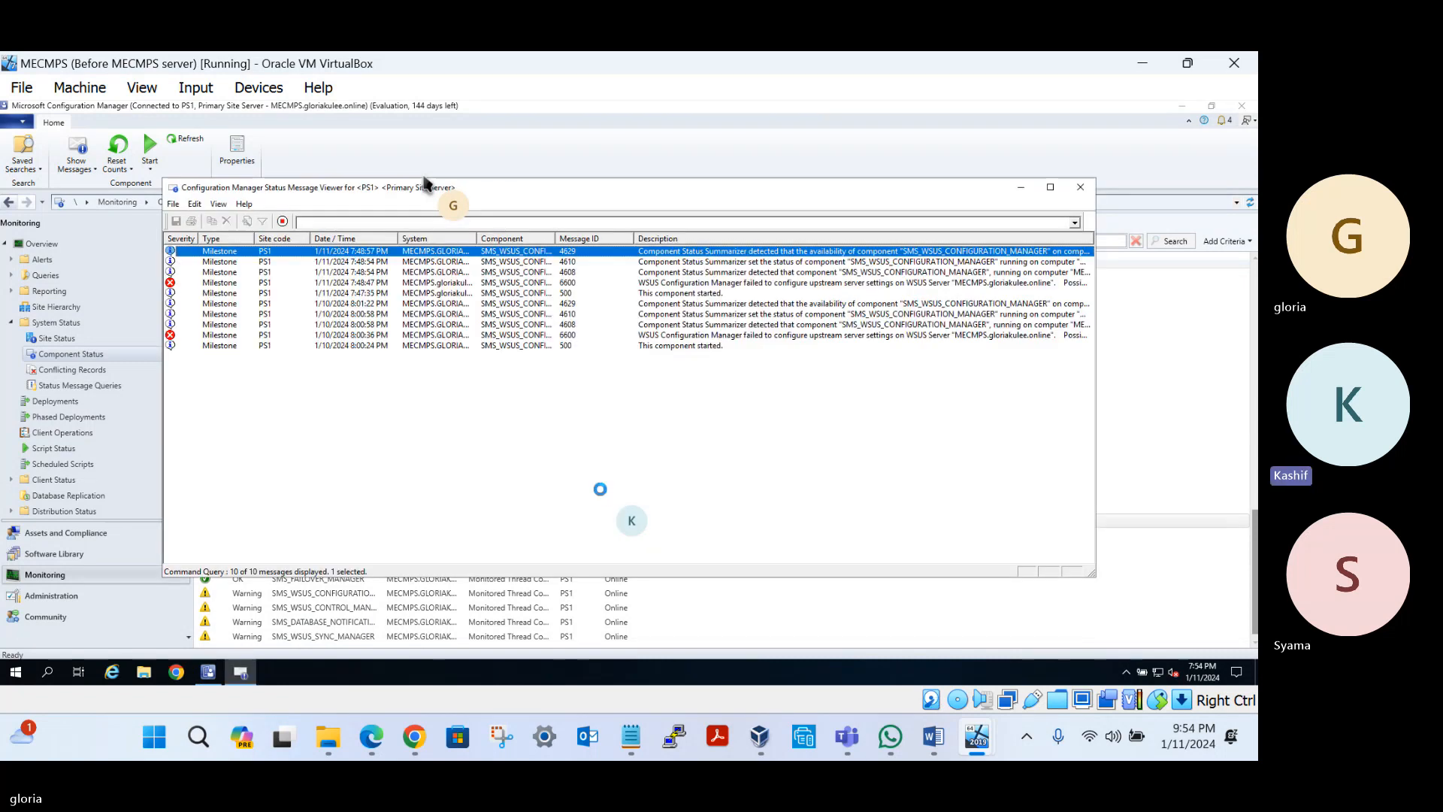
click(204, 284)
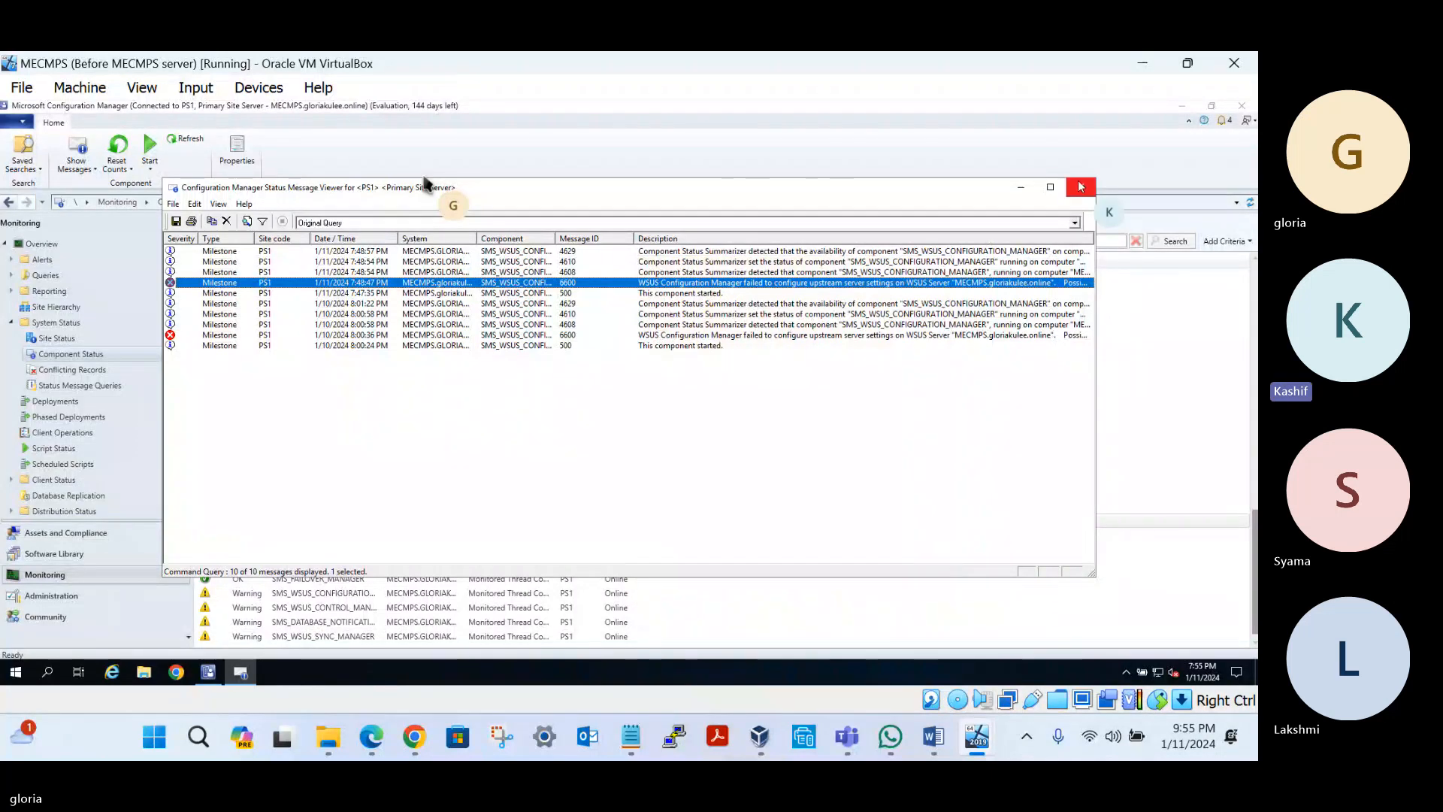
click(1081, 187)
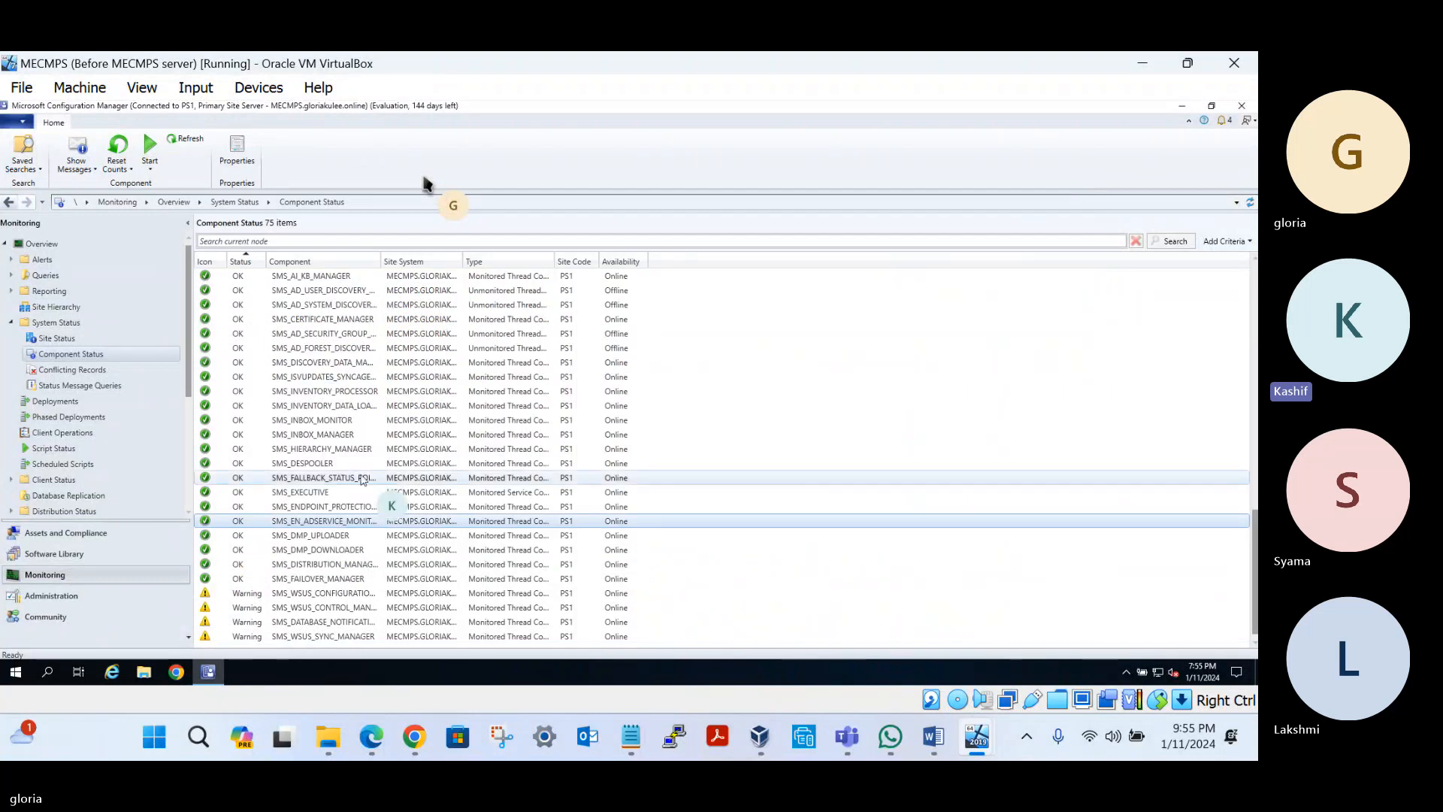
click(42, 675)
text(ws)
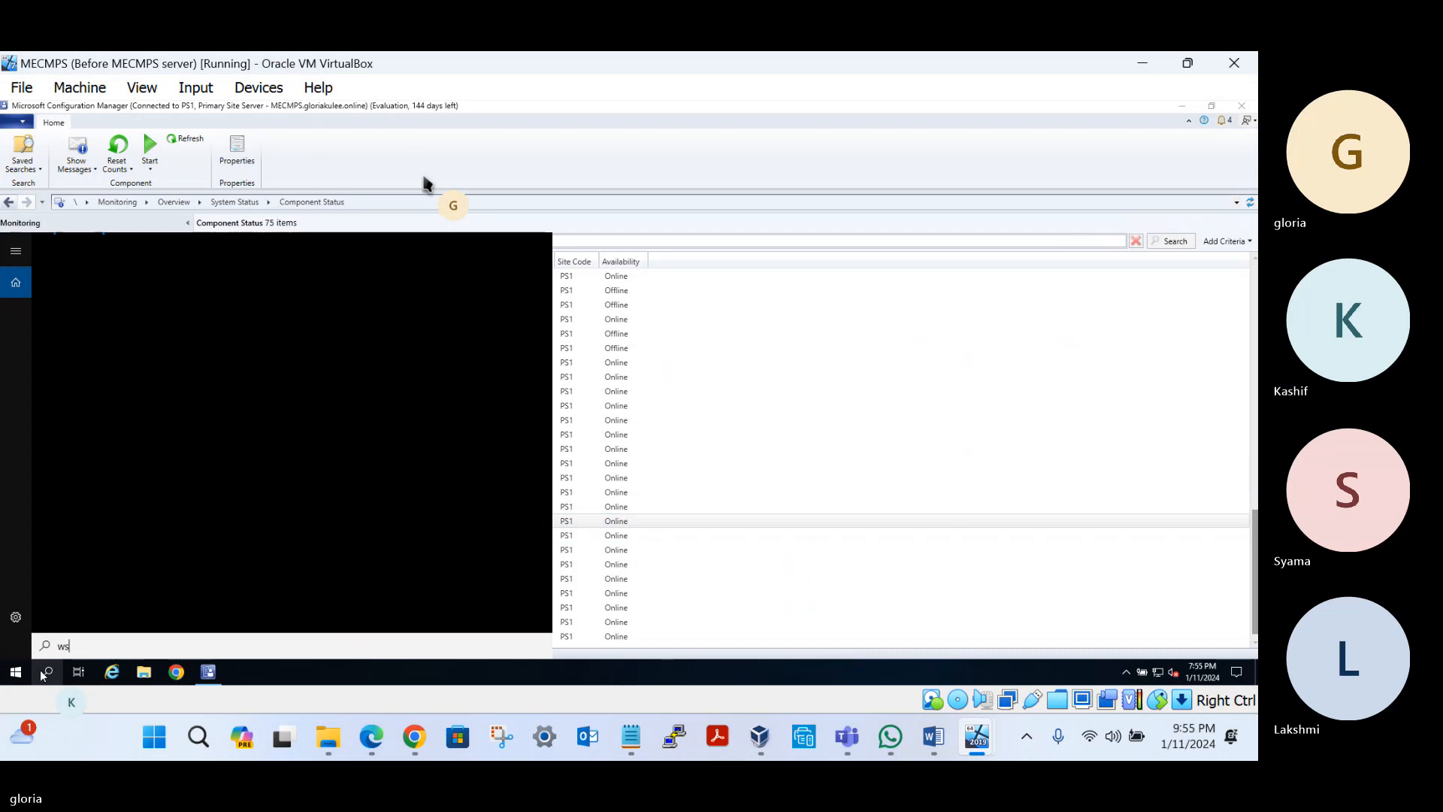
text(us)
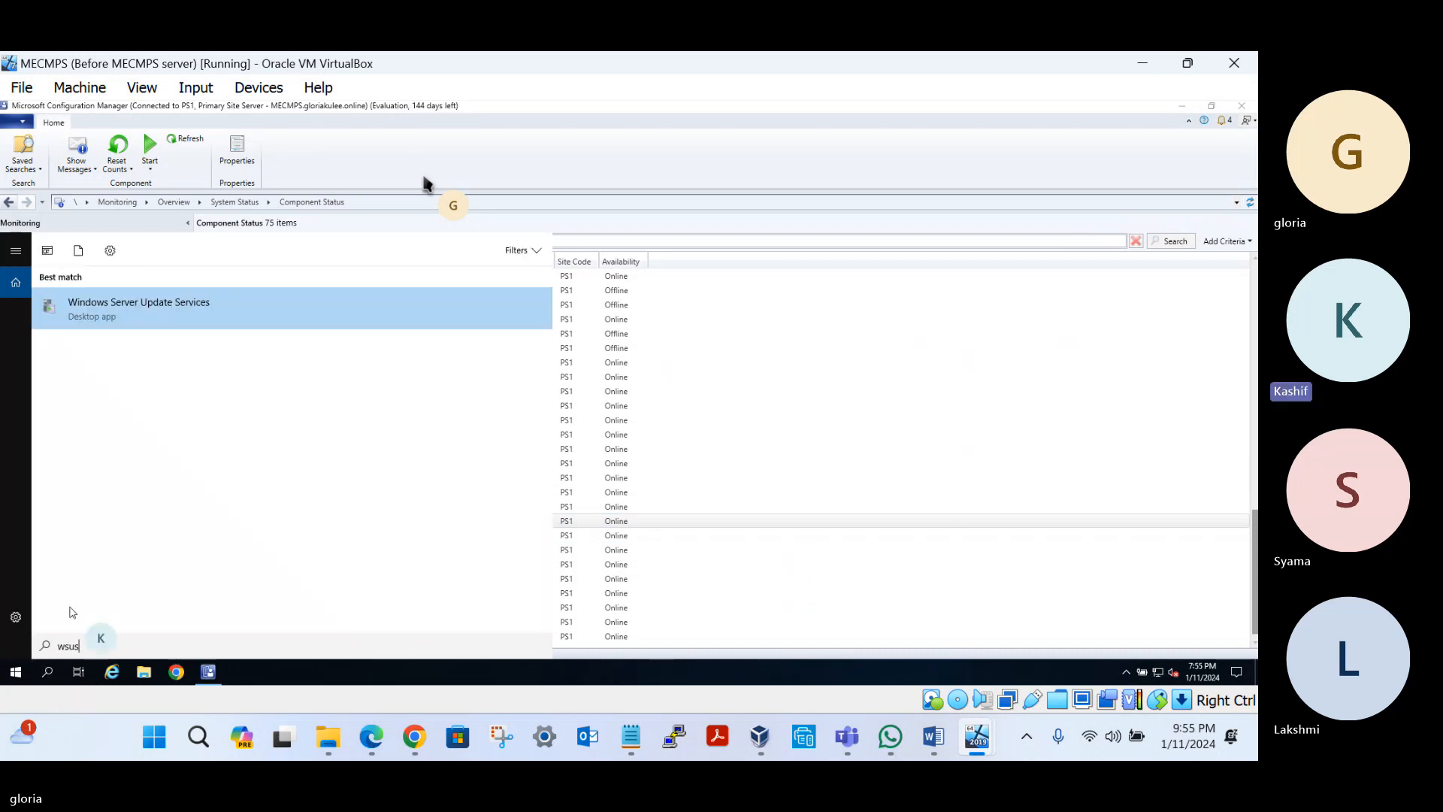
click(204, 309)
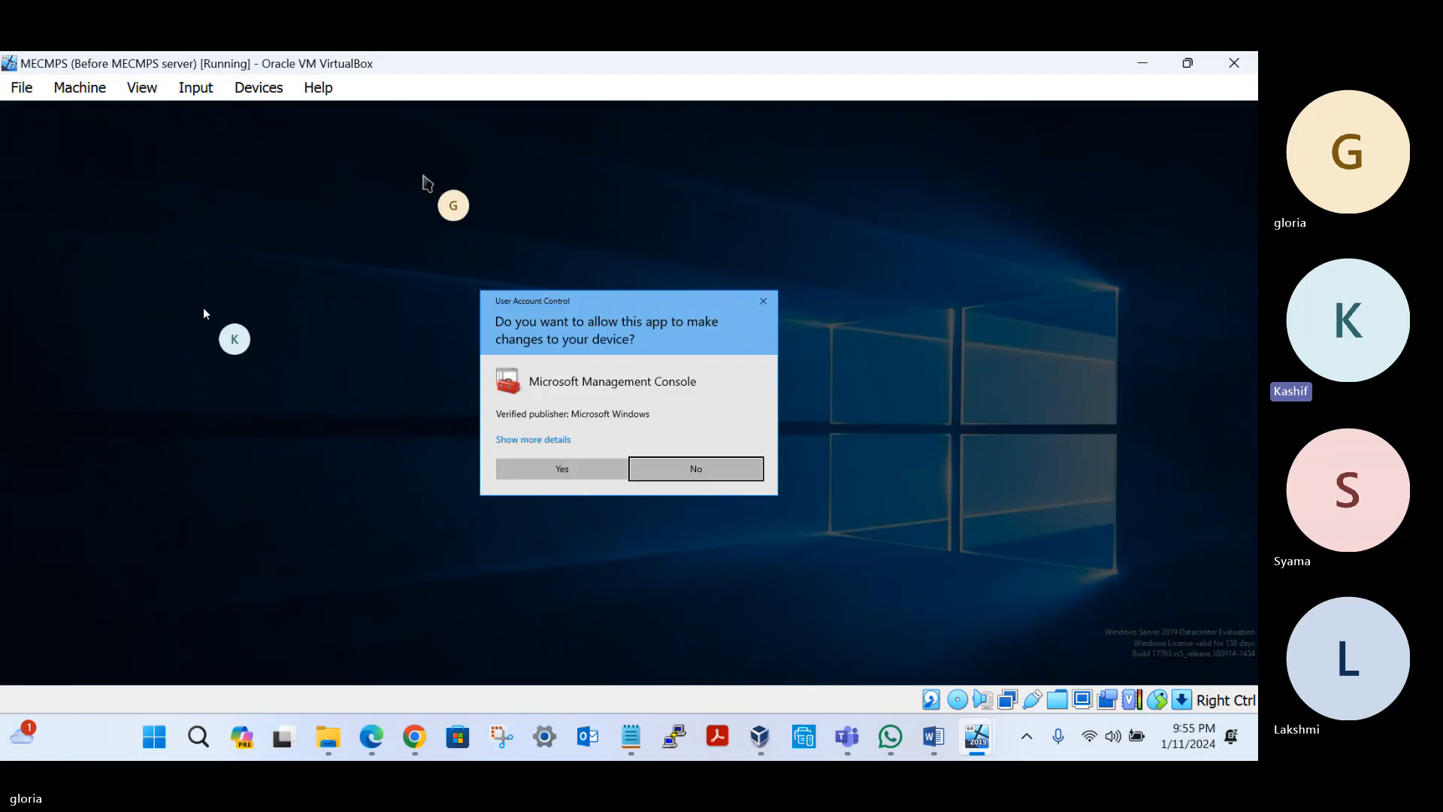
click(562, 469)
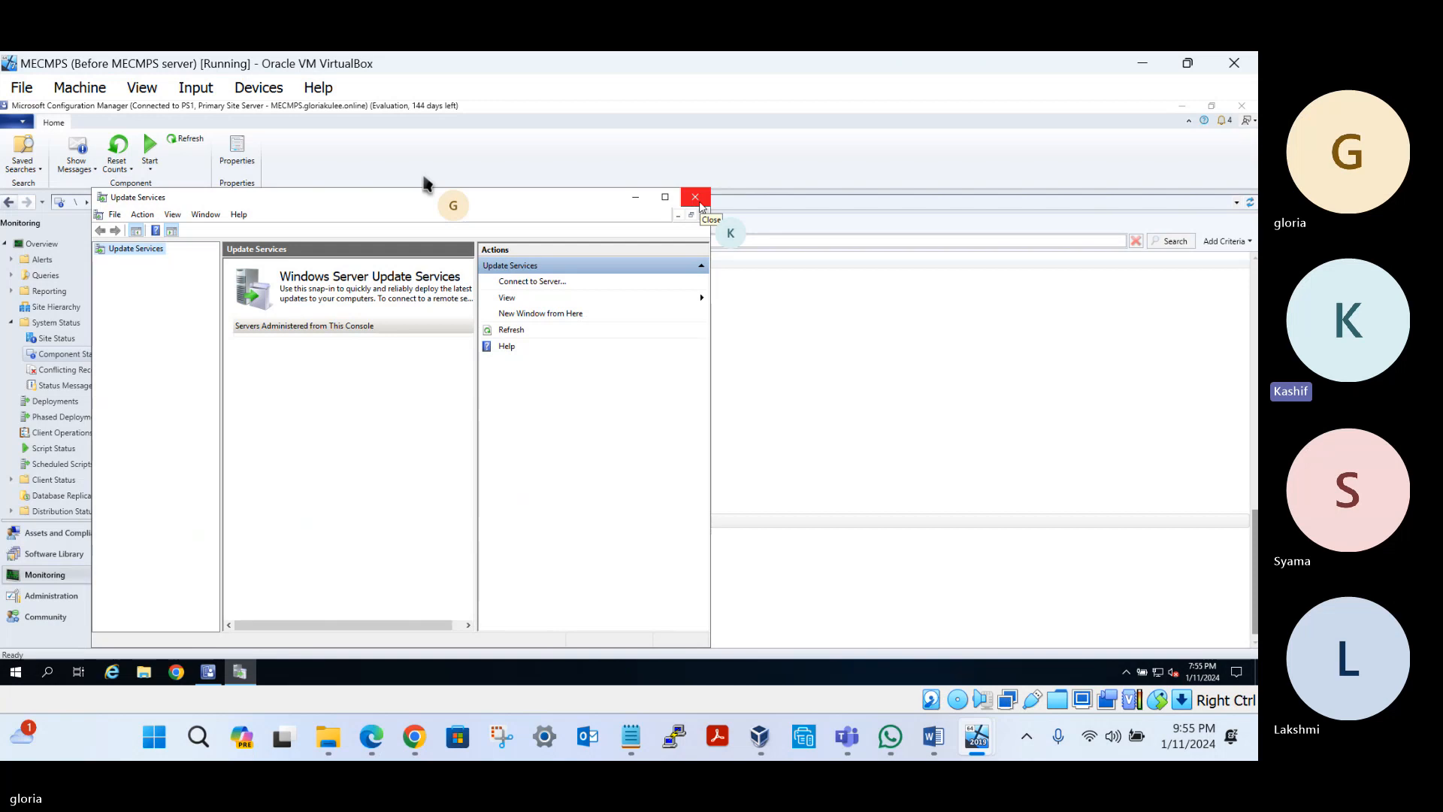
click(699, 203)
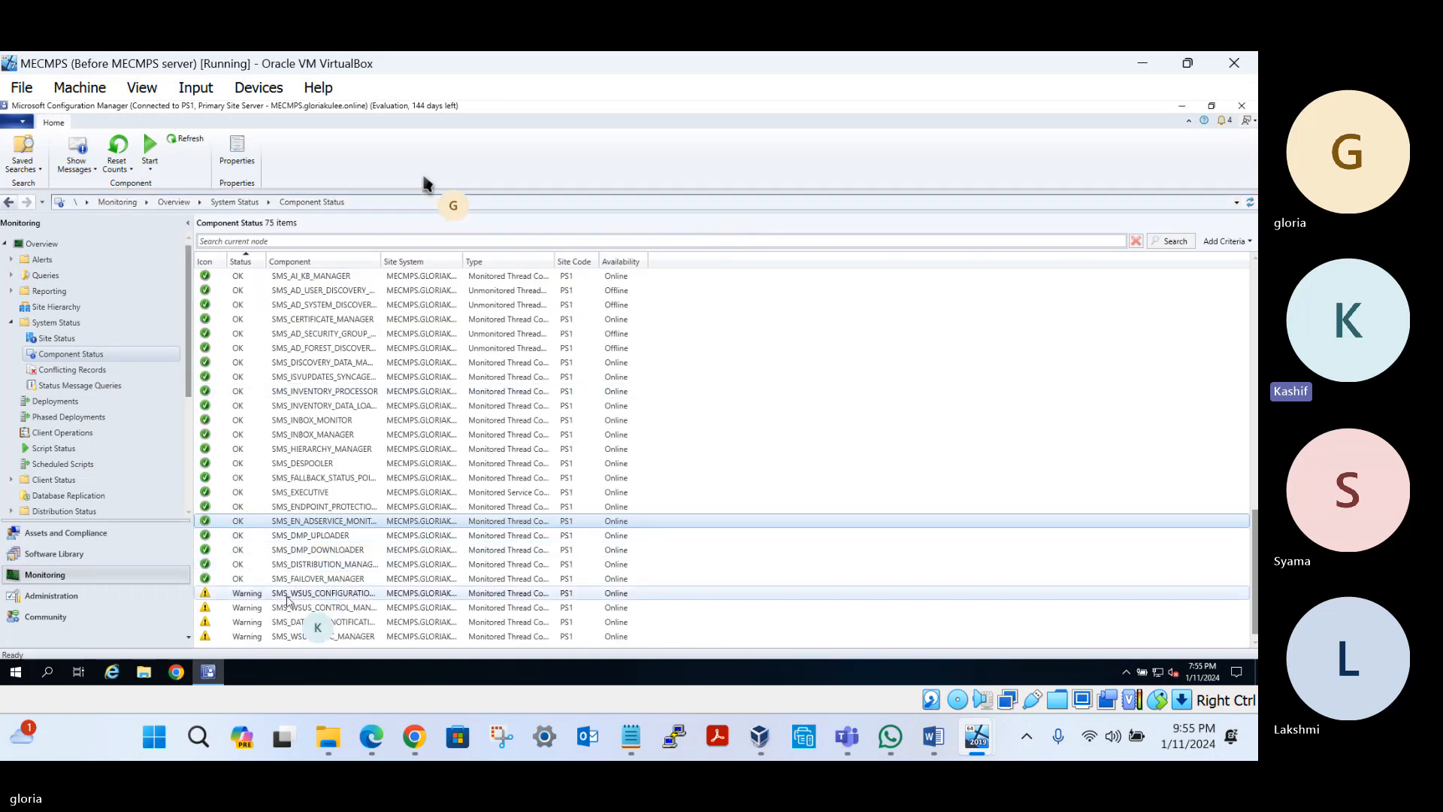
right_click(318, 596)
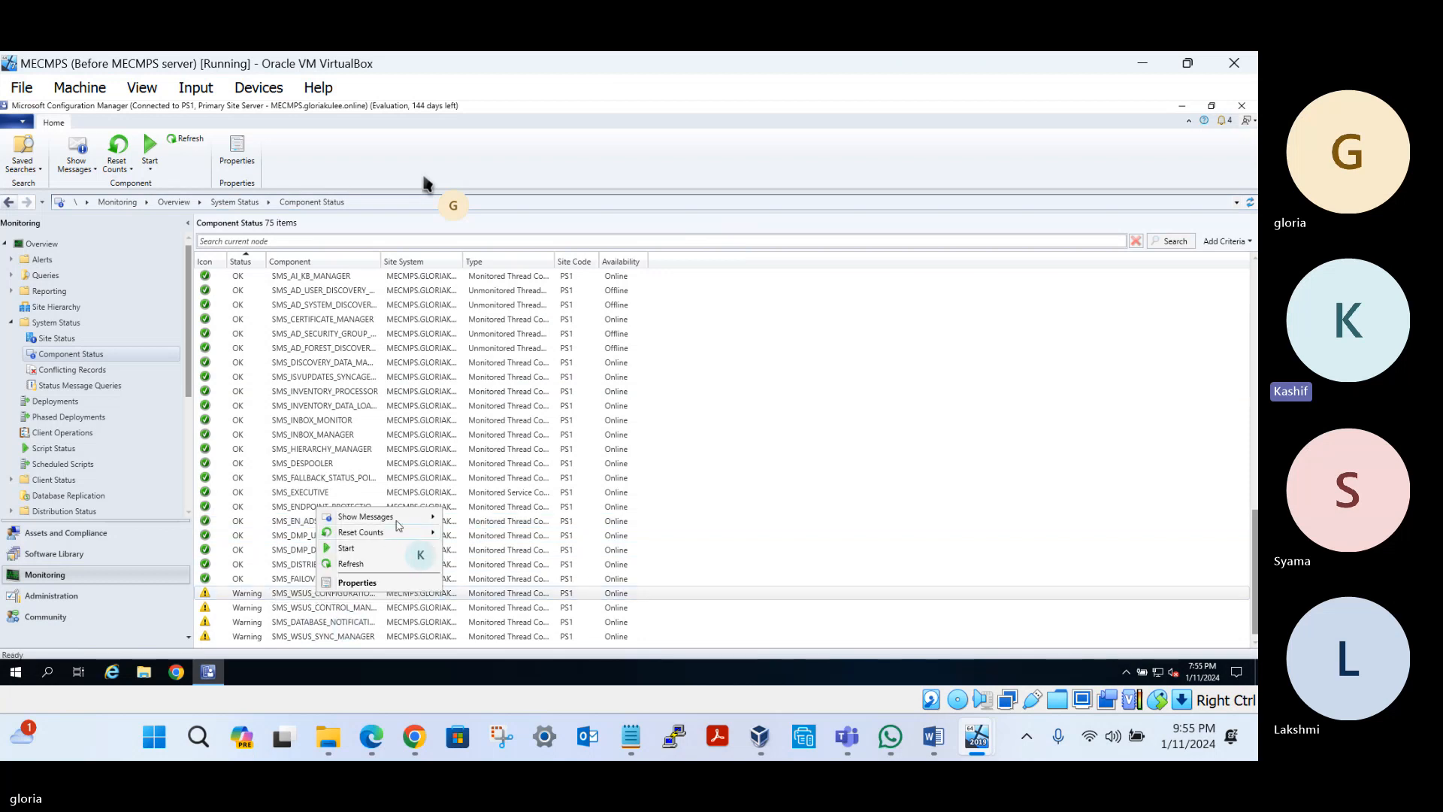
mouse_move(402, 521)
click(472, 516)
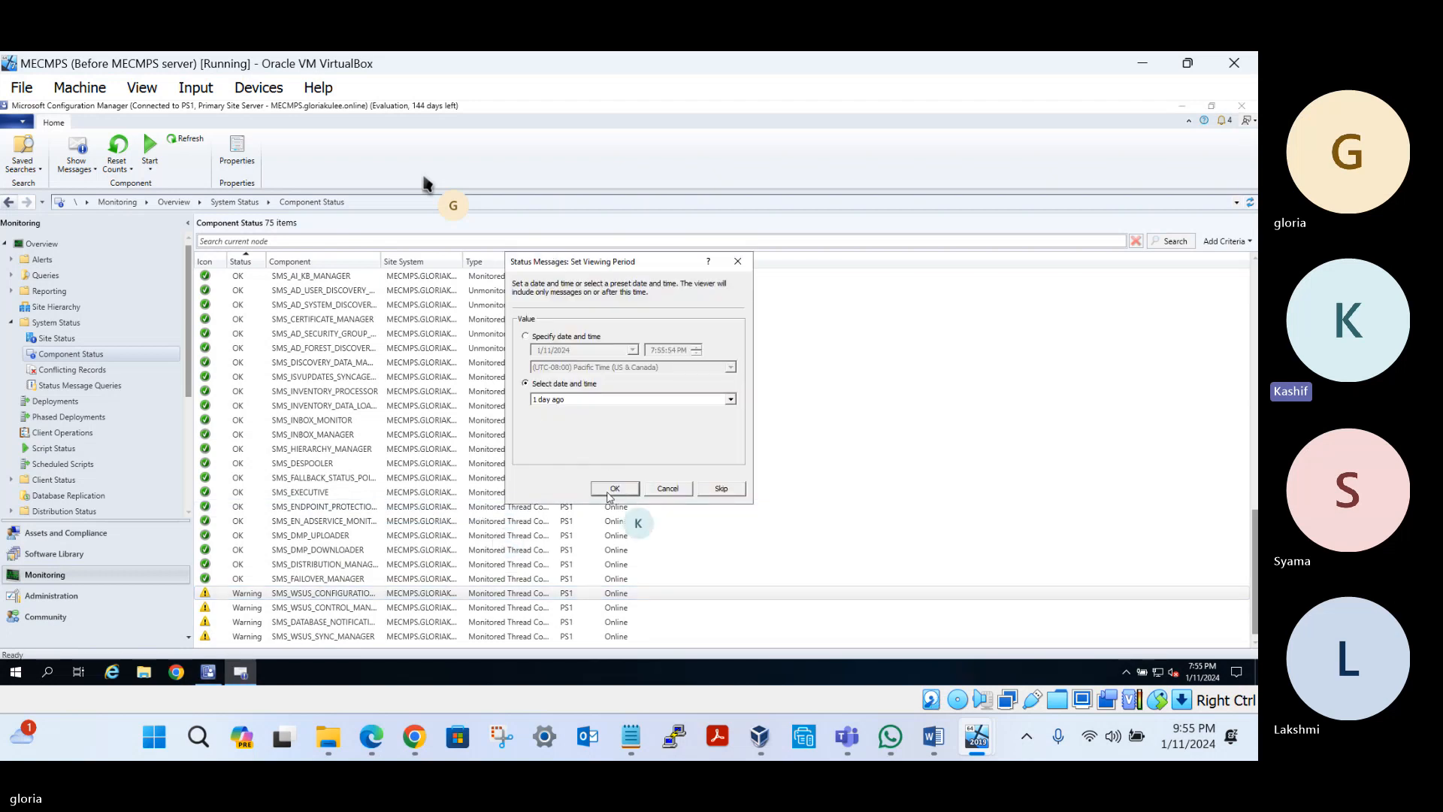
click(608, 493)
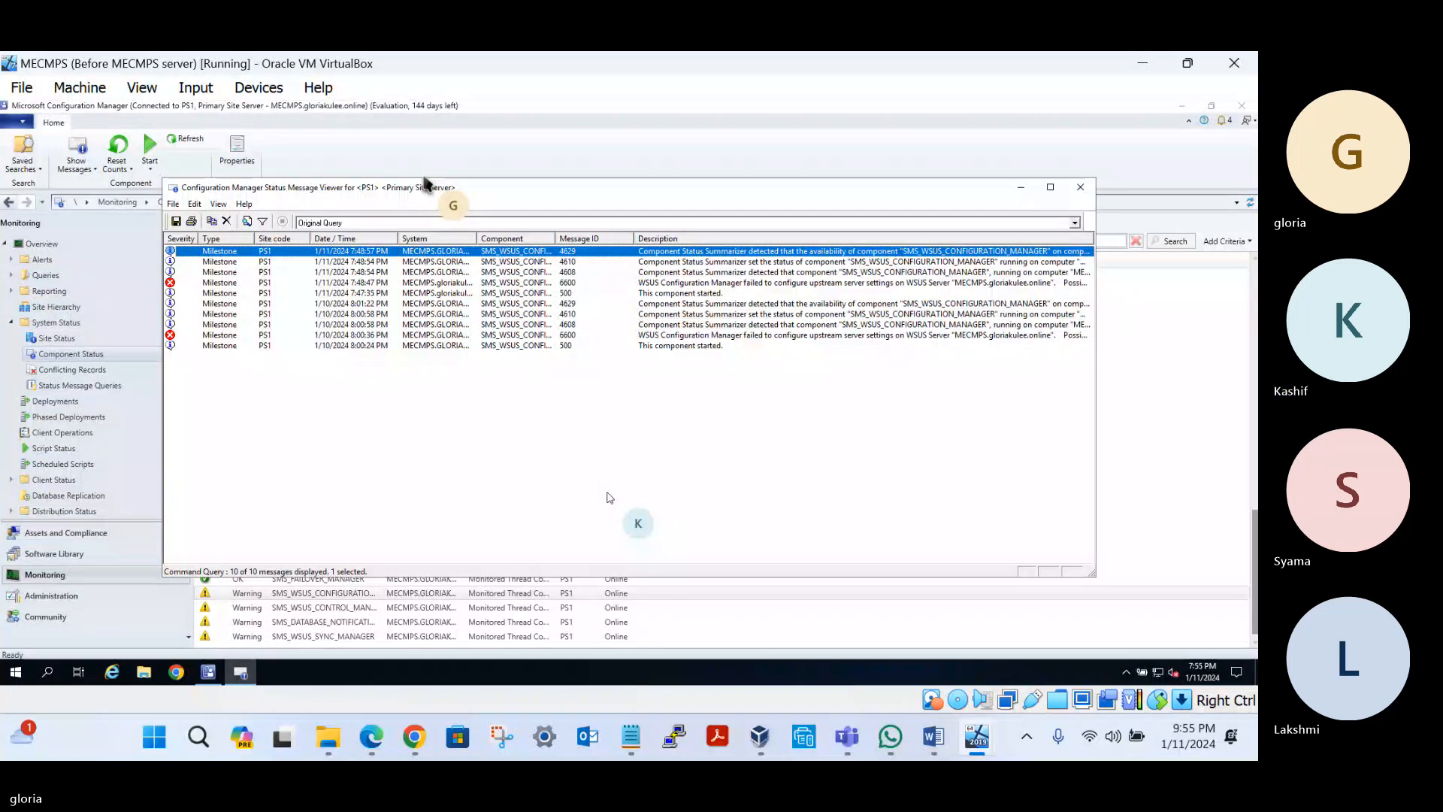
click(906, 284)
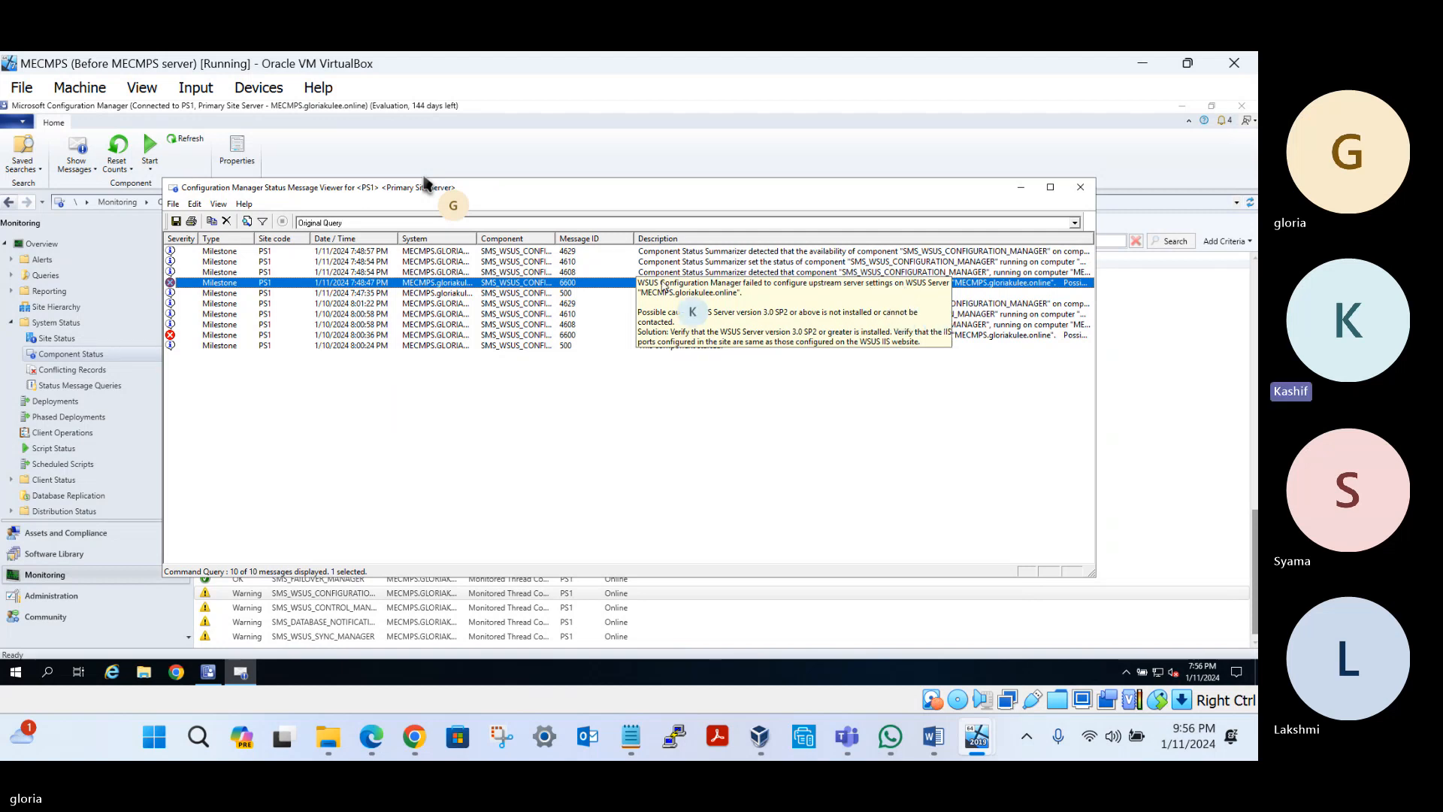
click(1080, 190)
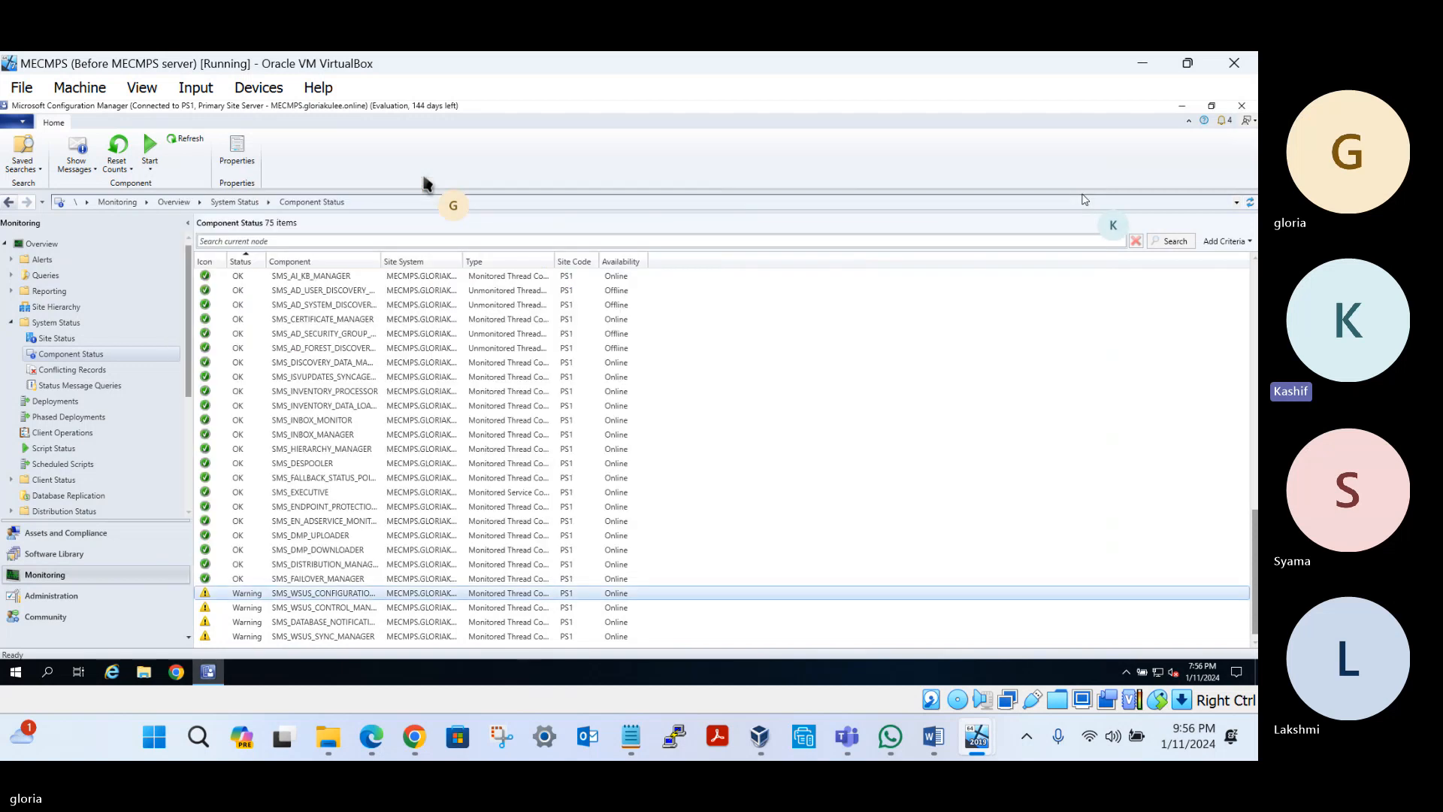
click(302, 636)
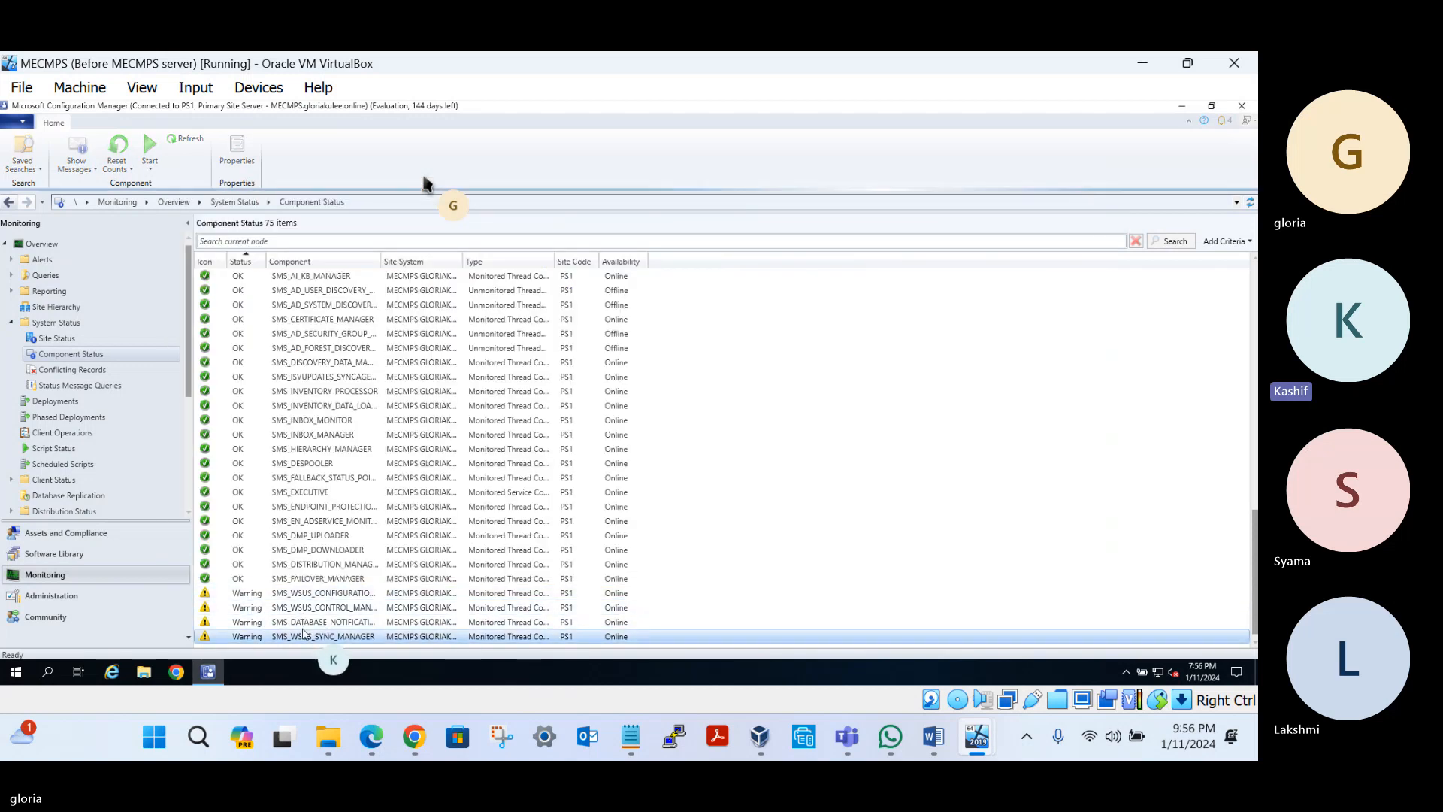
click(311, 624)
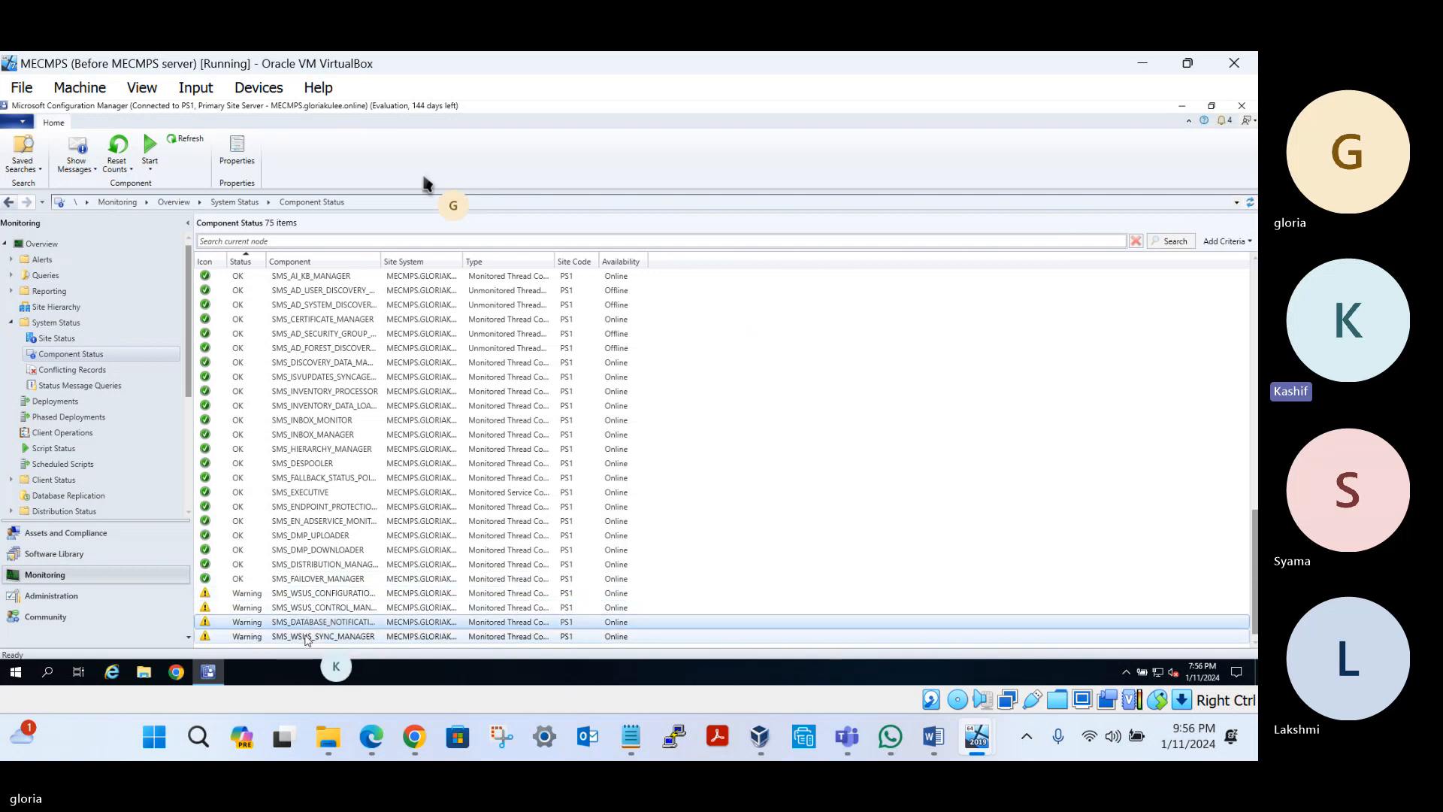
right_click(364, 623)
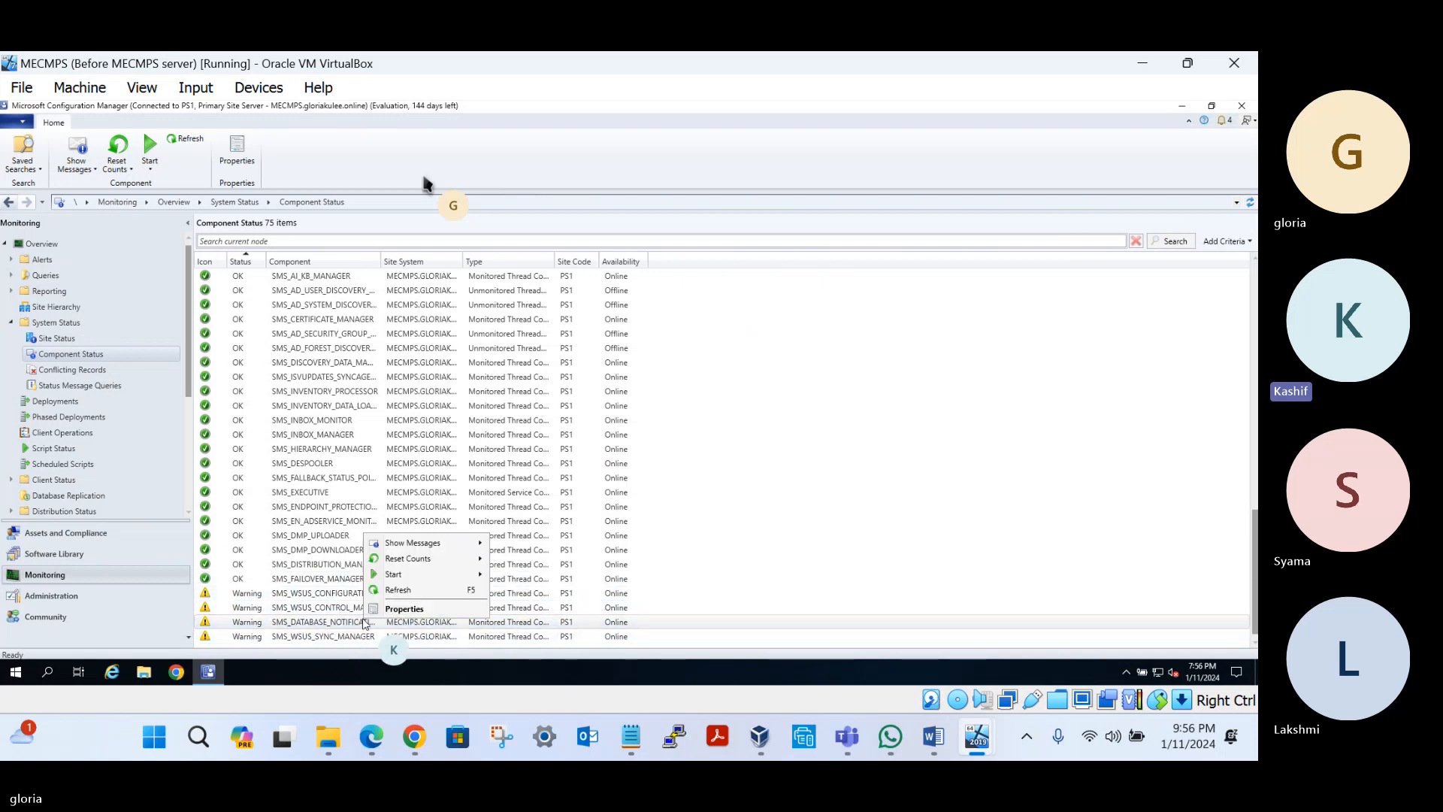
mouse_move(434, 546)
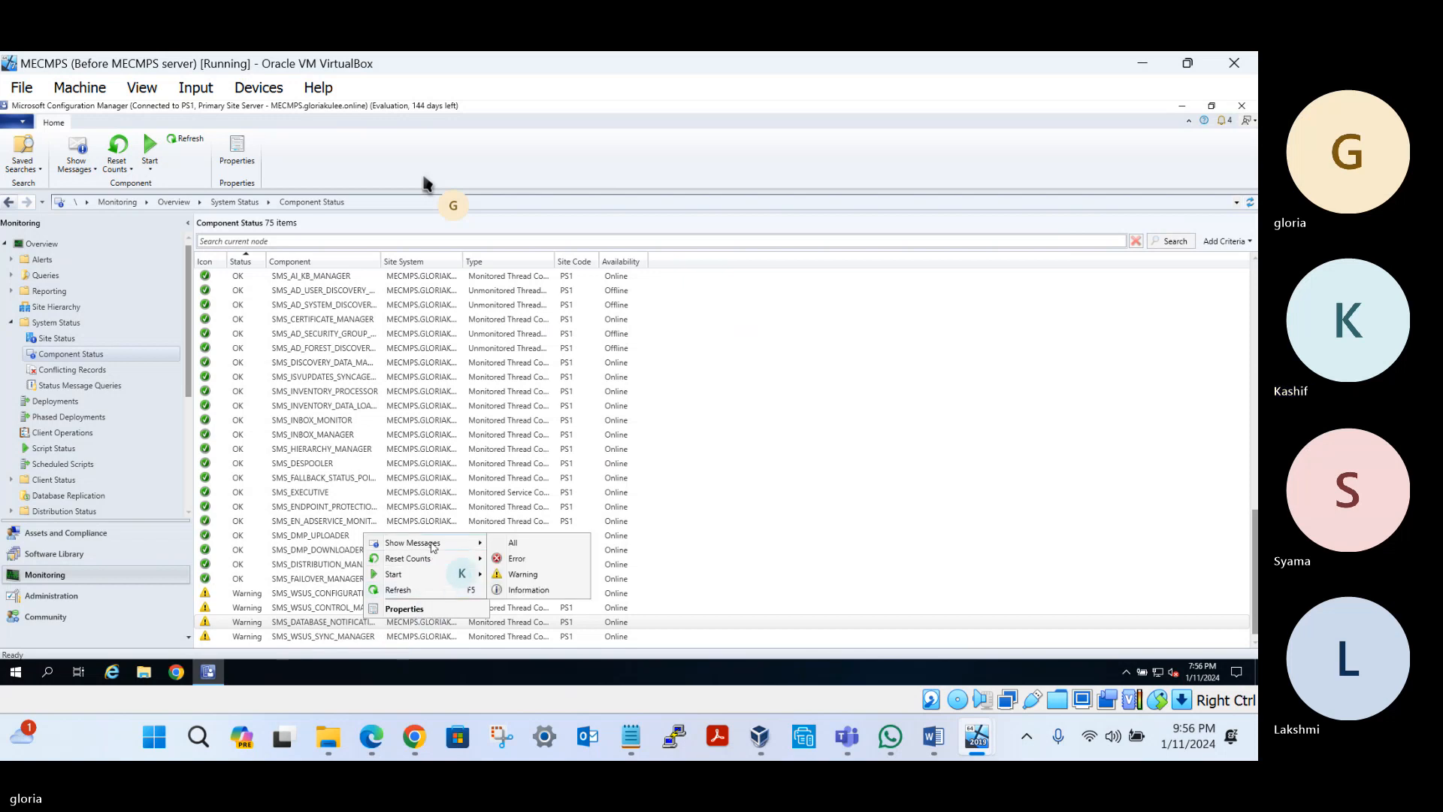
click(513, 543)
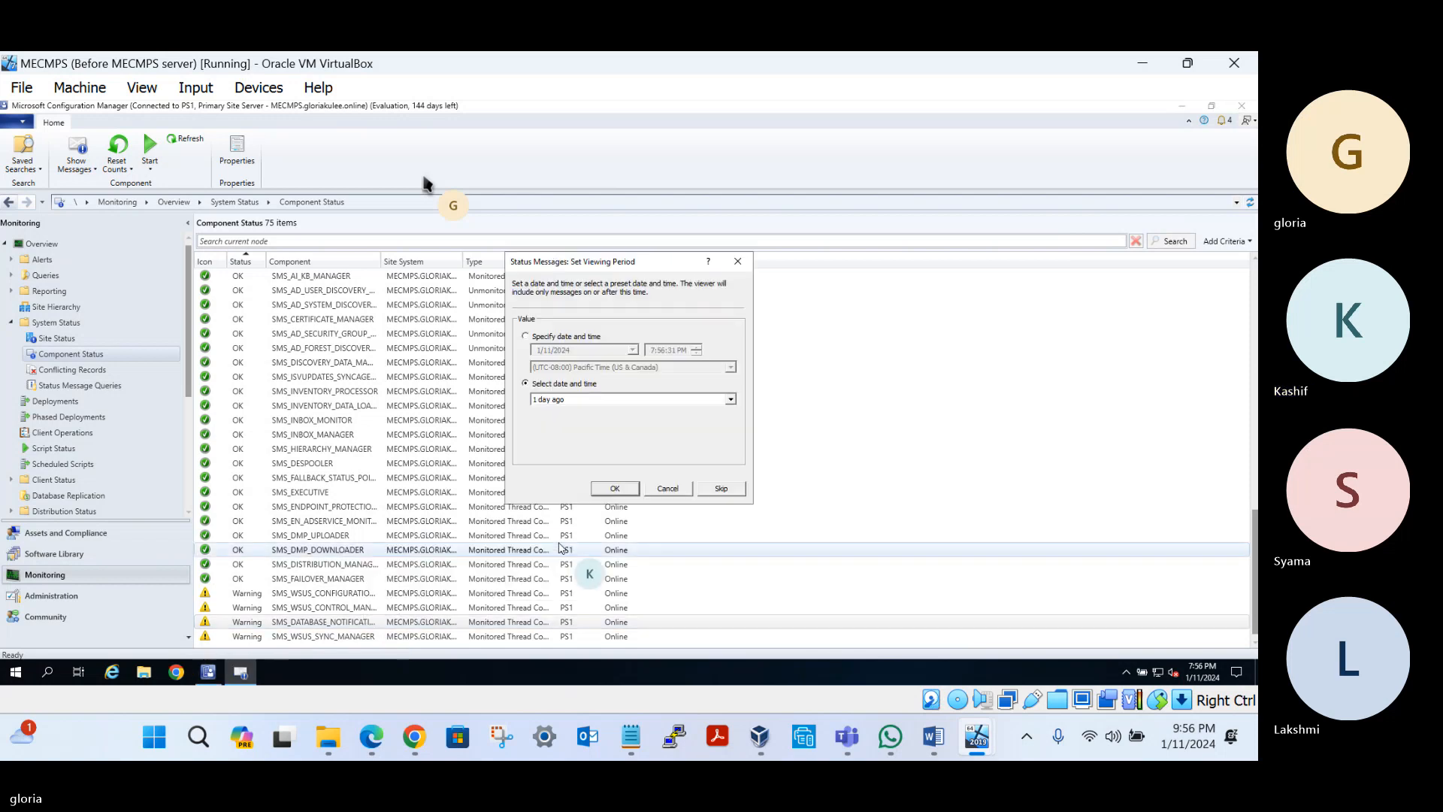
click(614, 488)
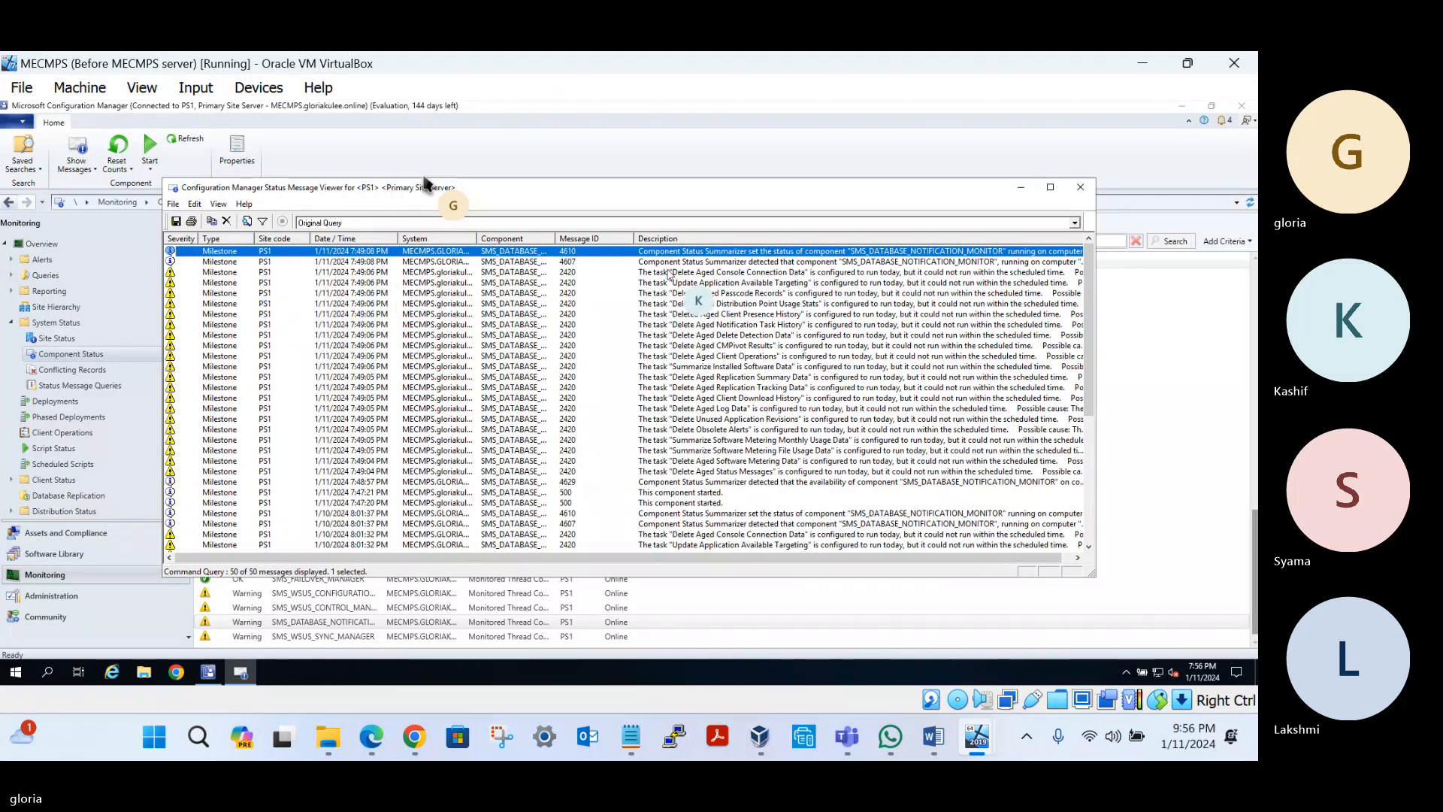
click(699, 272)
click(693, 282)
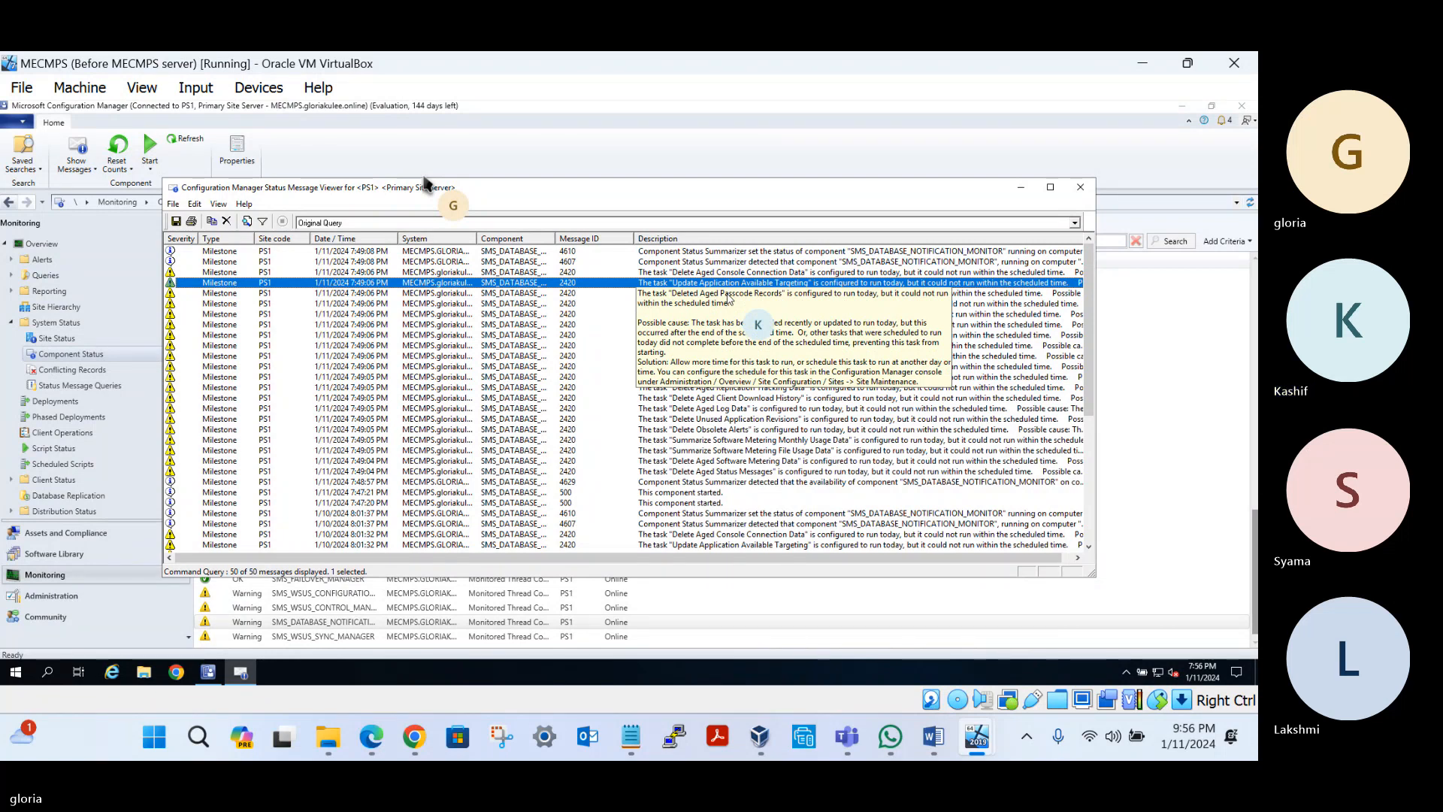
click(703, 294)
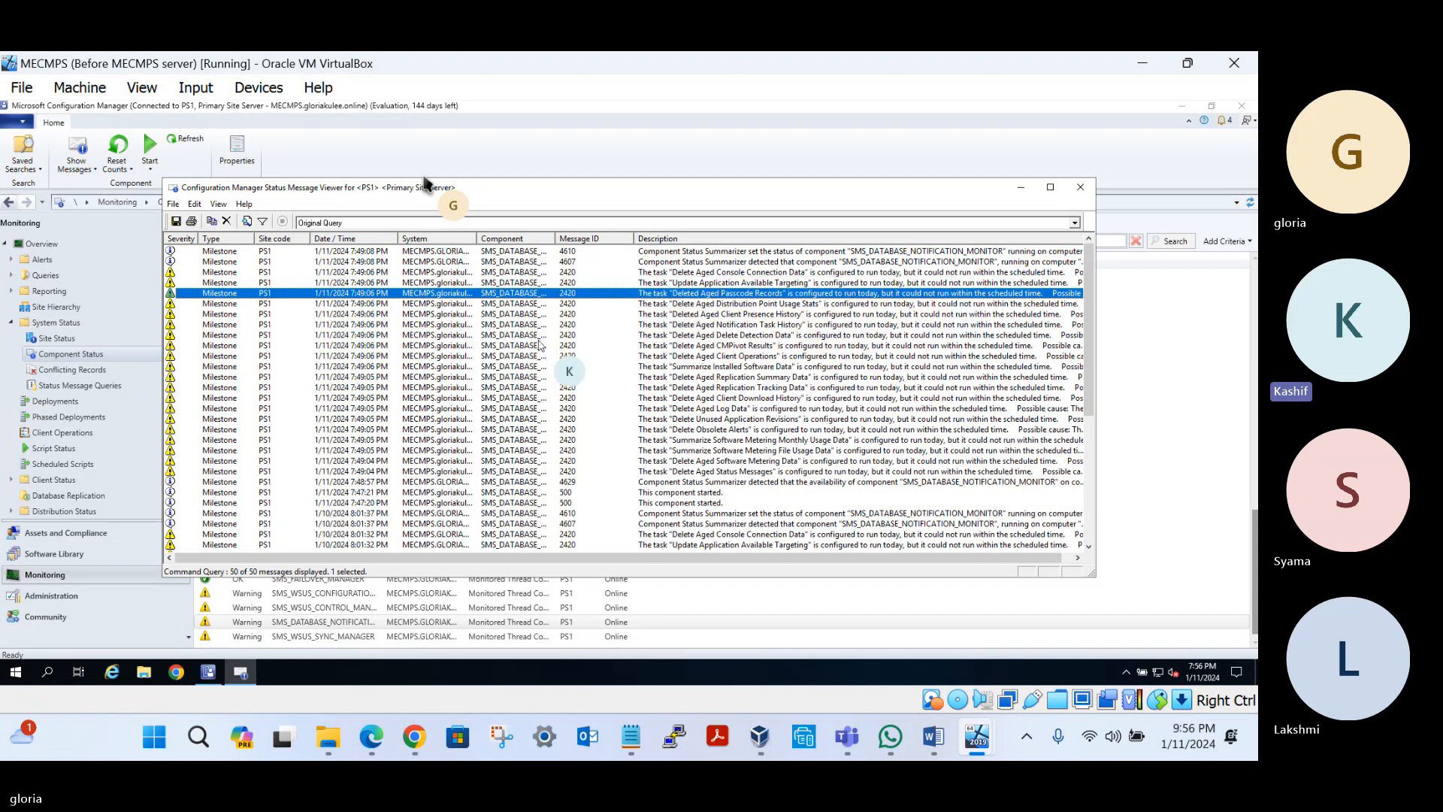
click(715, 408)
click(1080, 188)
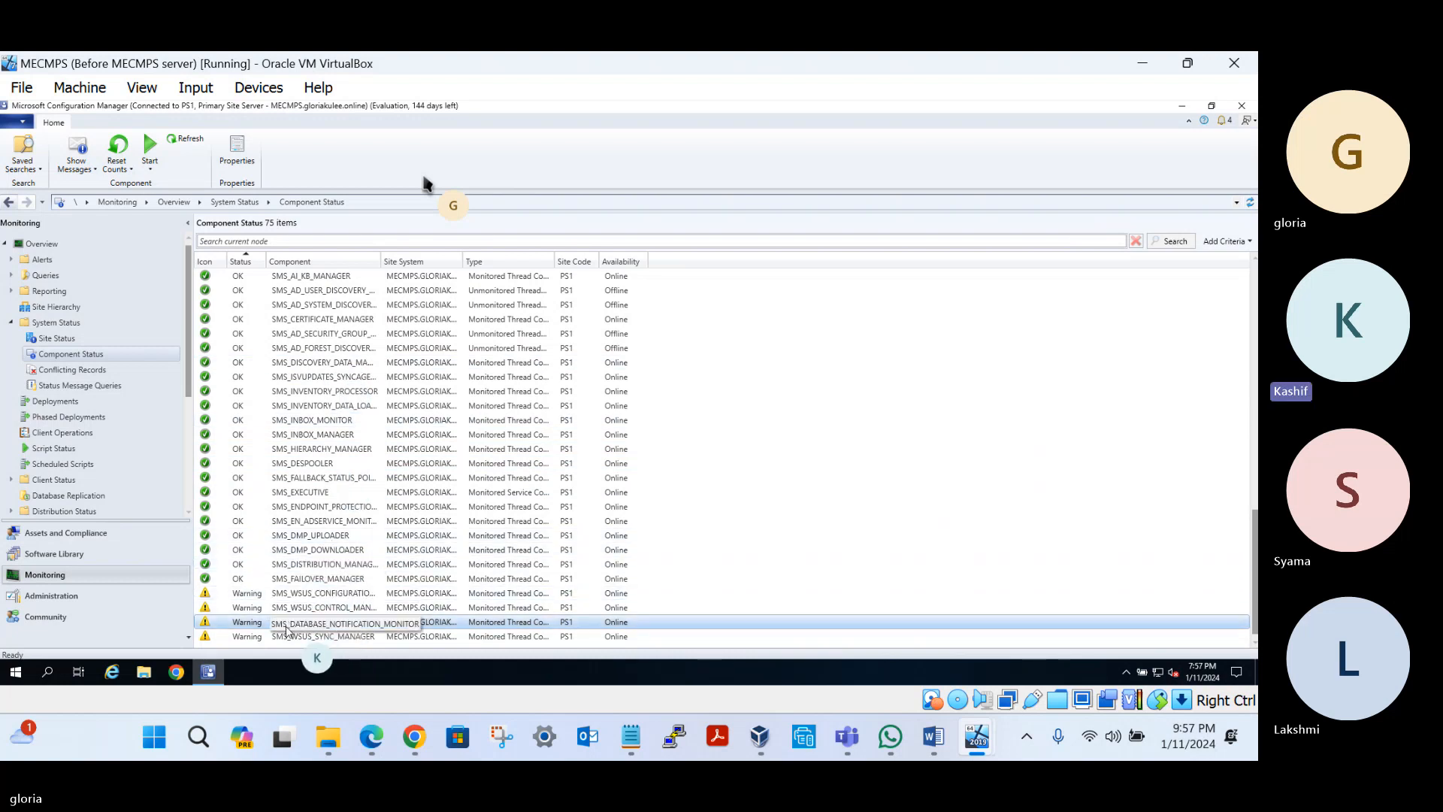
Check Conflicting Records (none found), then list the 42 Status Message Queries
click(61, 369)
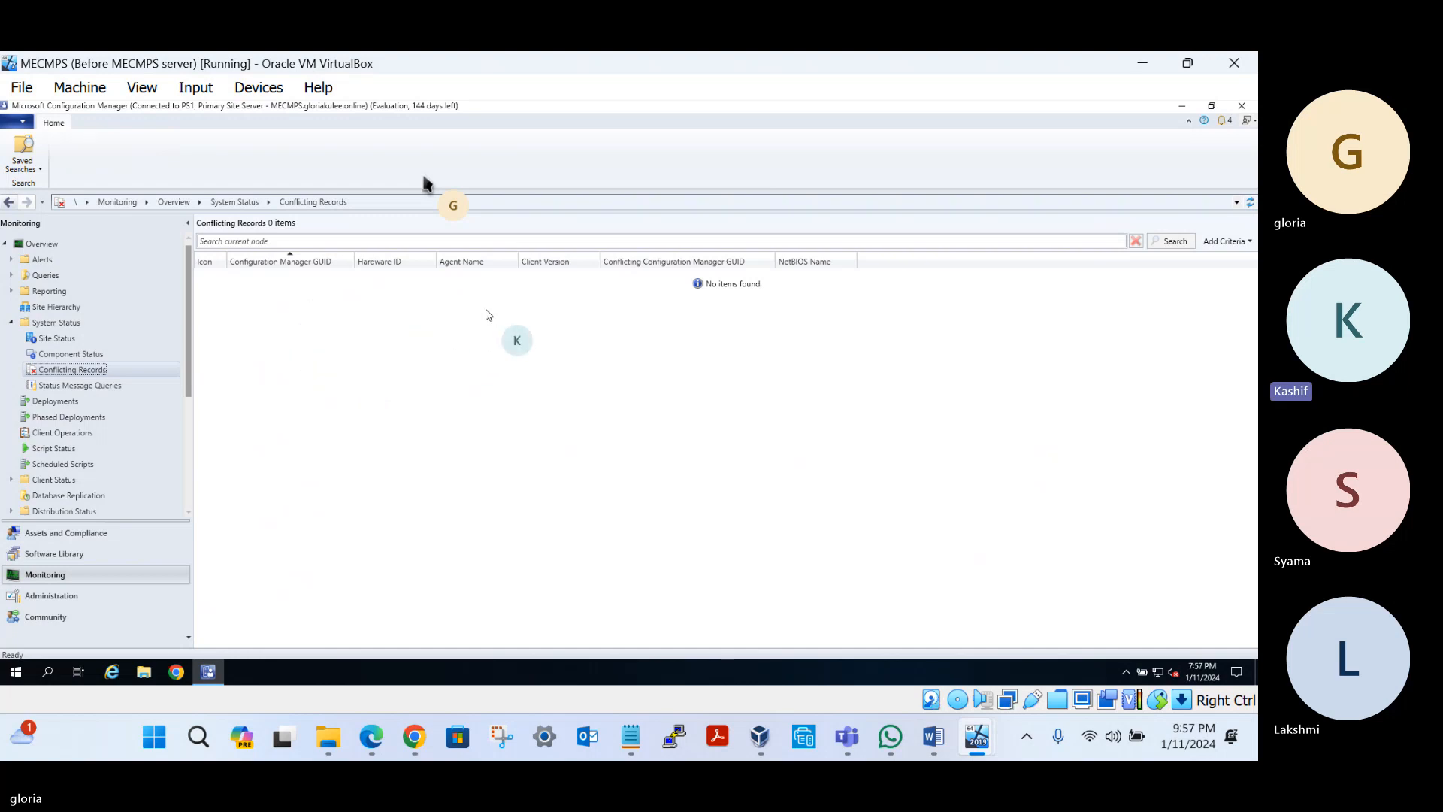
click(60, 386)
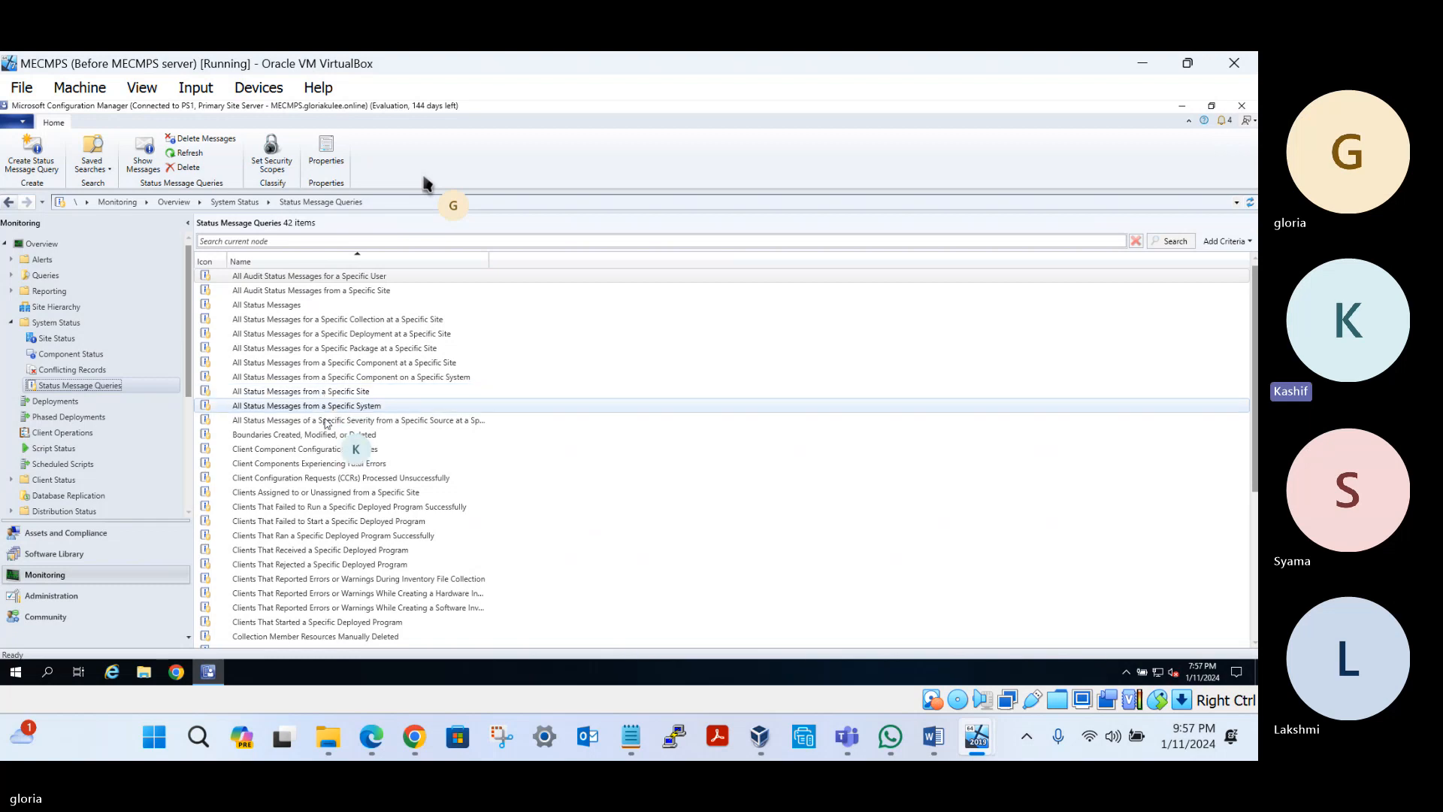
click(293, 435)
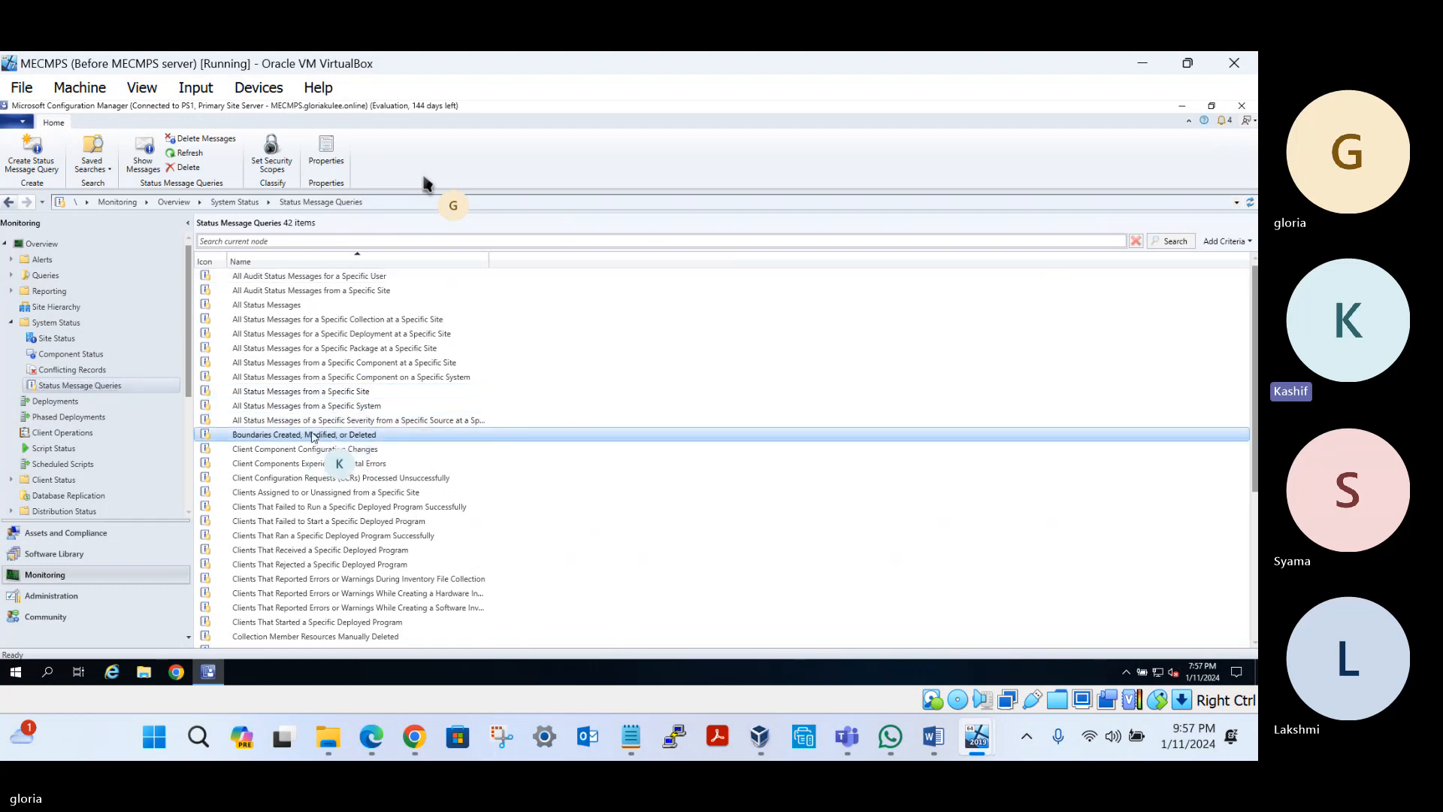
right_click(340, 434)
click(416, 442)
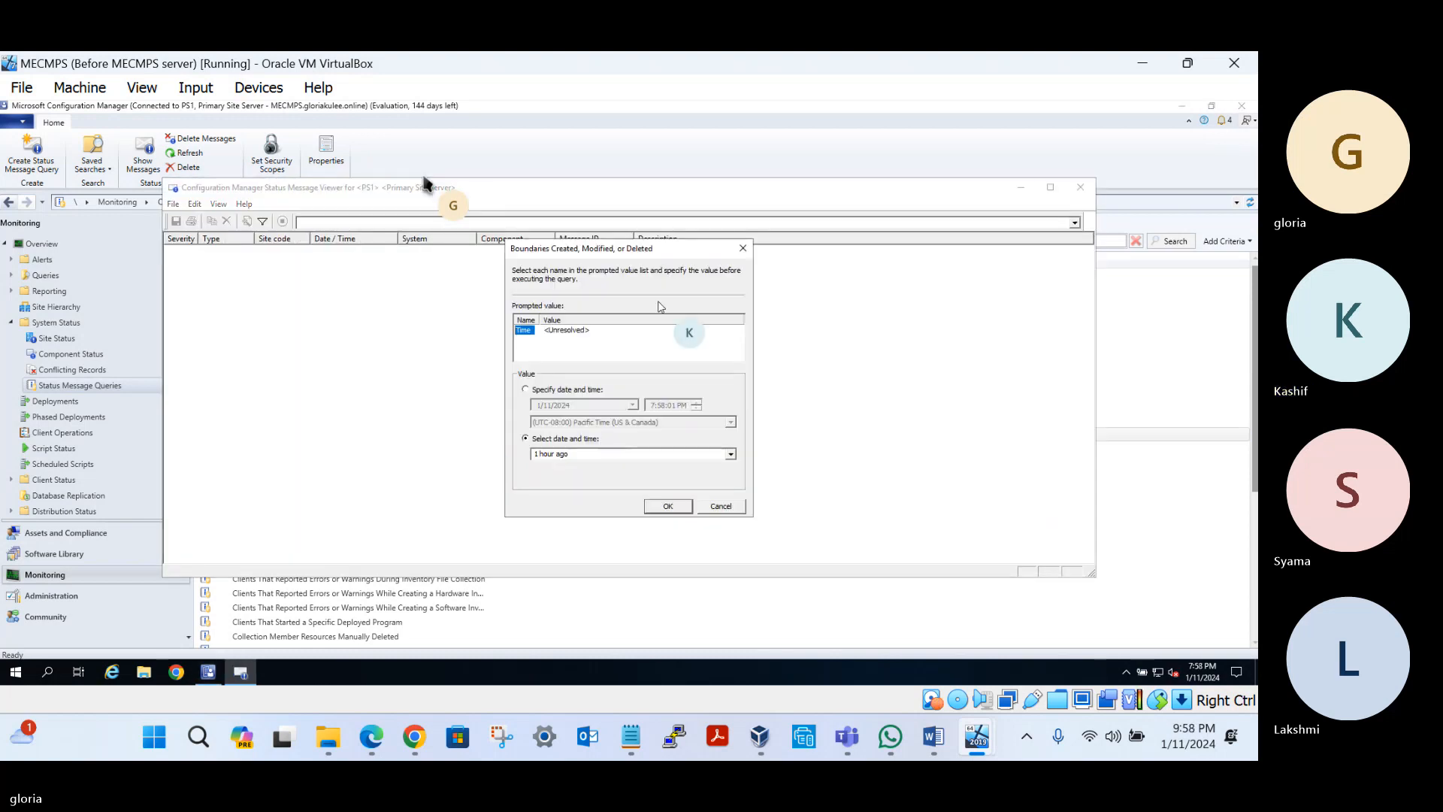
click(730, 454)
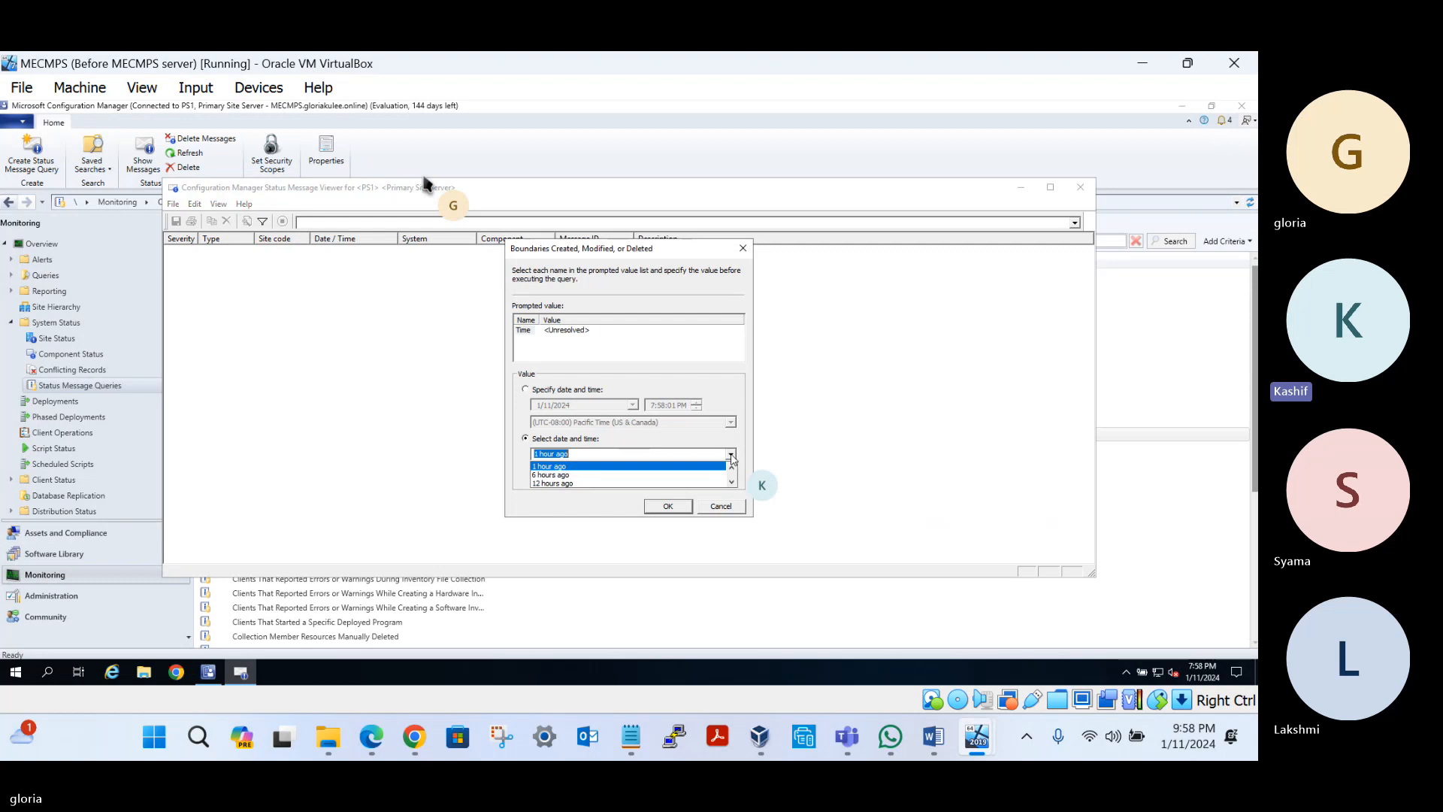
click(732, 483)
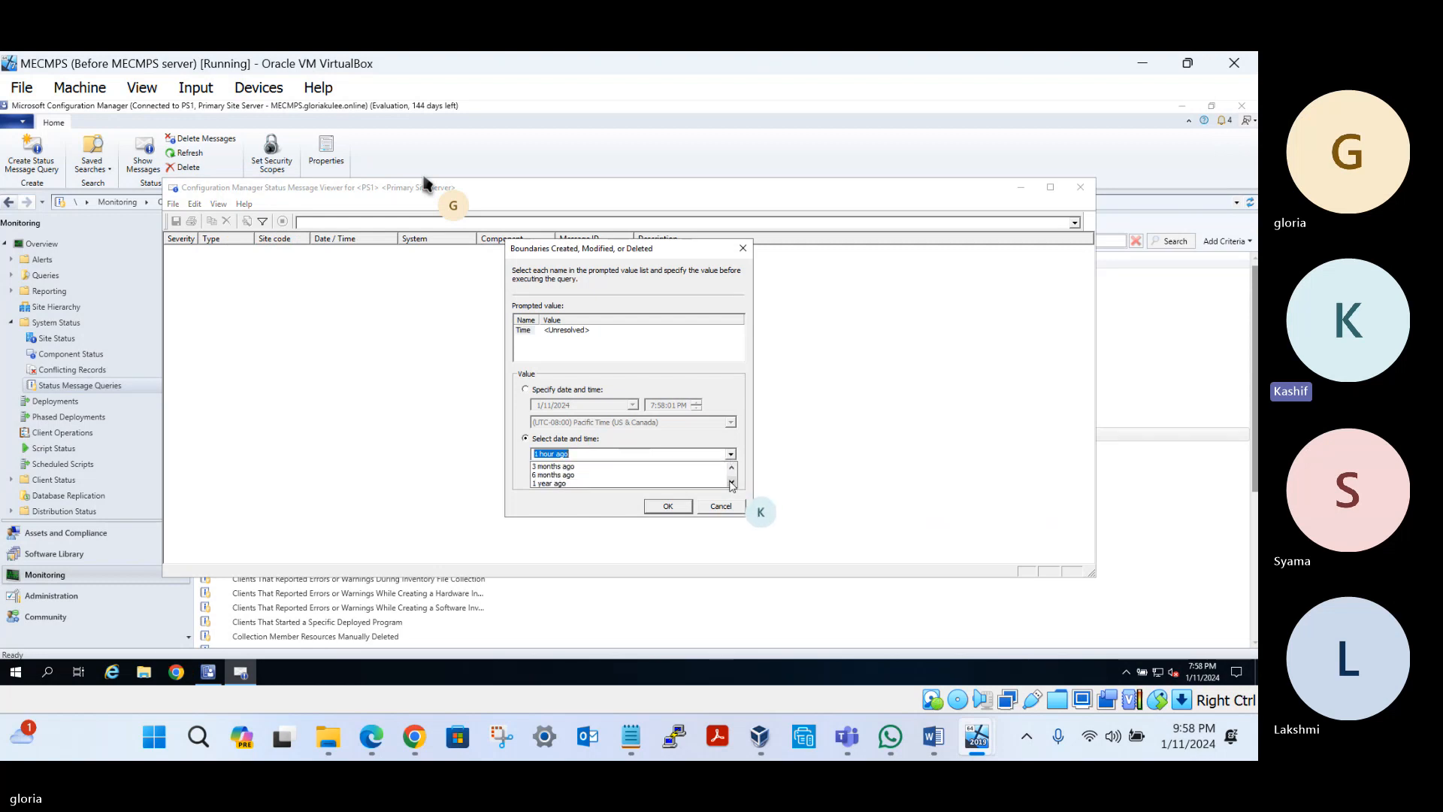
click(556, 465)
click(666, 506)
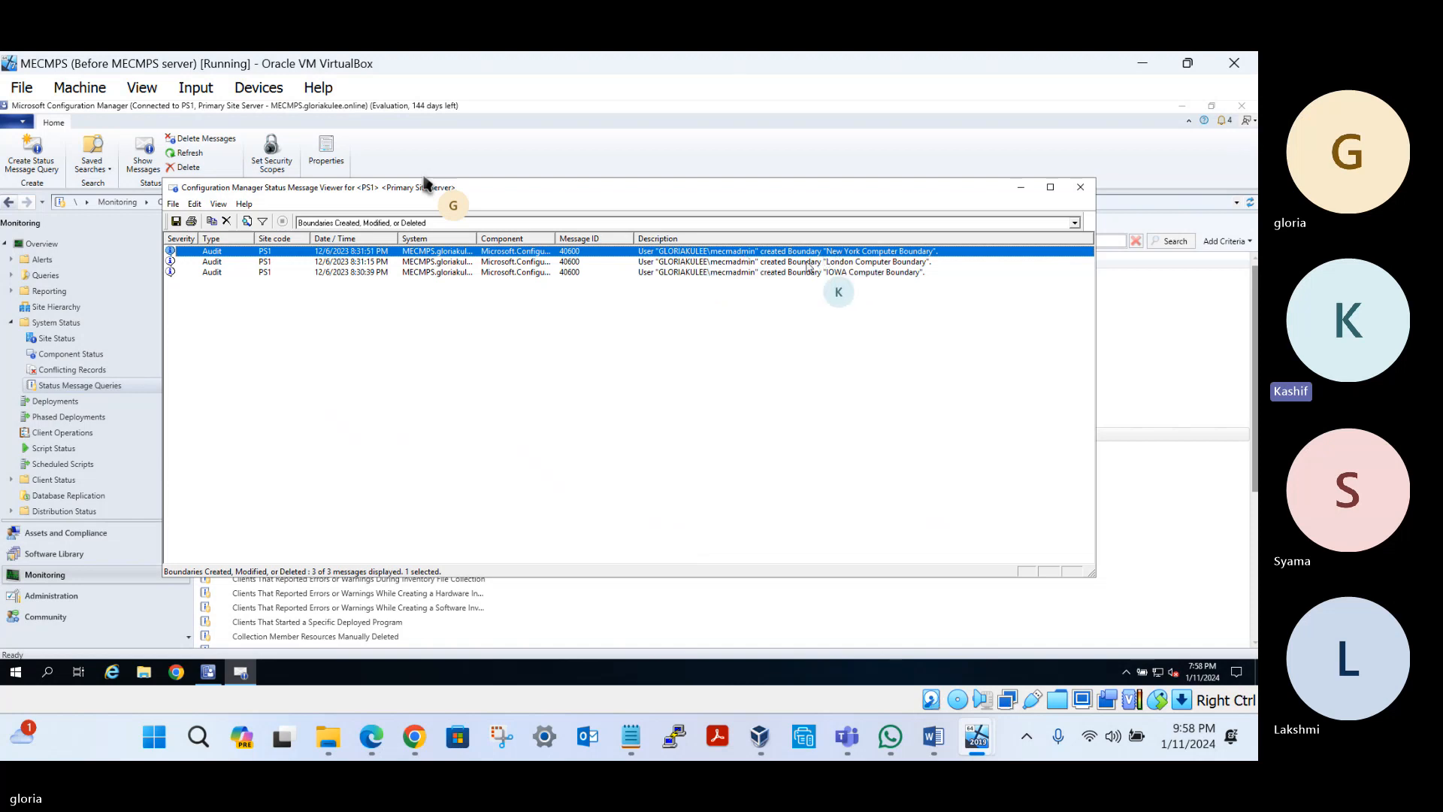
click(1080, 187)
Run the 'Deployments Created, Modified, or Deleted' status message query
scroll(300, 489, down, 3)
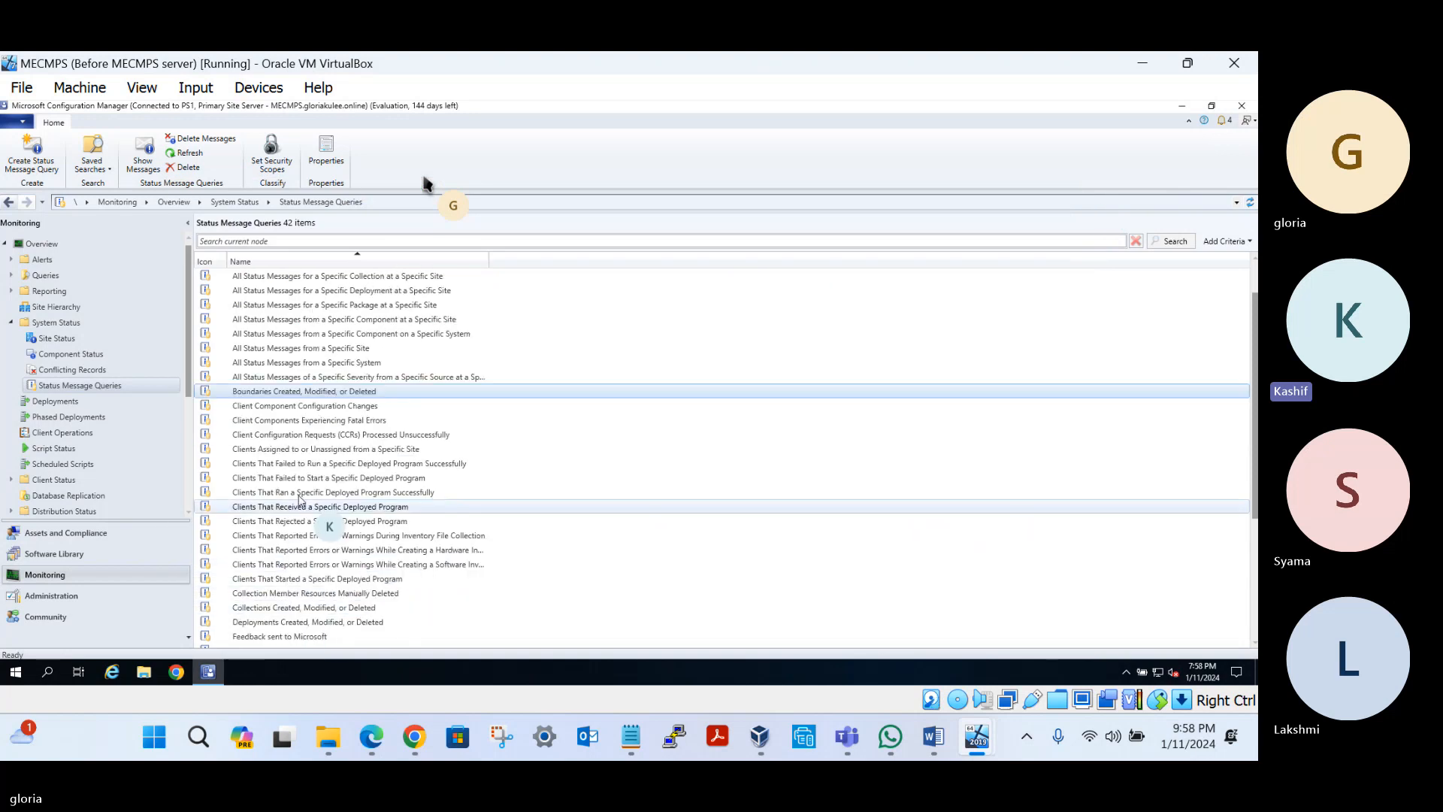
scroll(278, 481, down, 1)
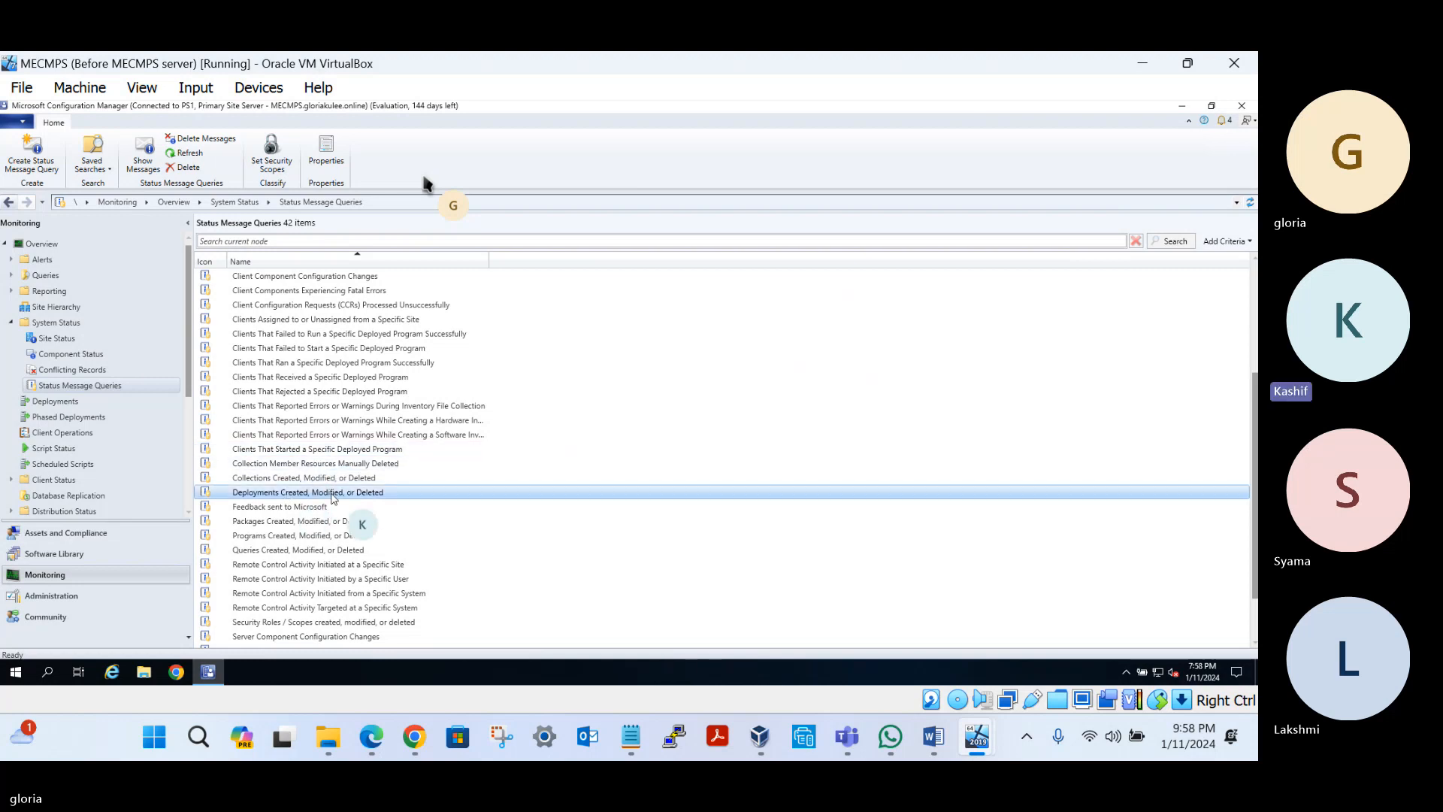
right_click(384, 494)
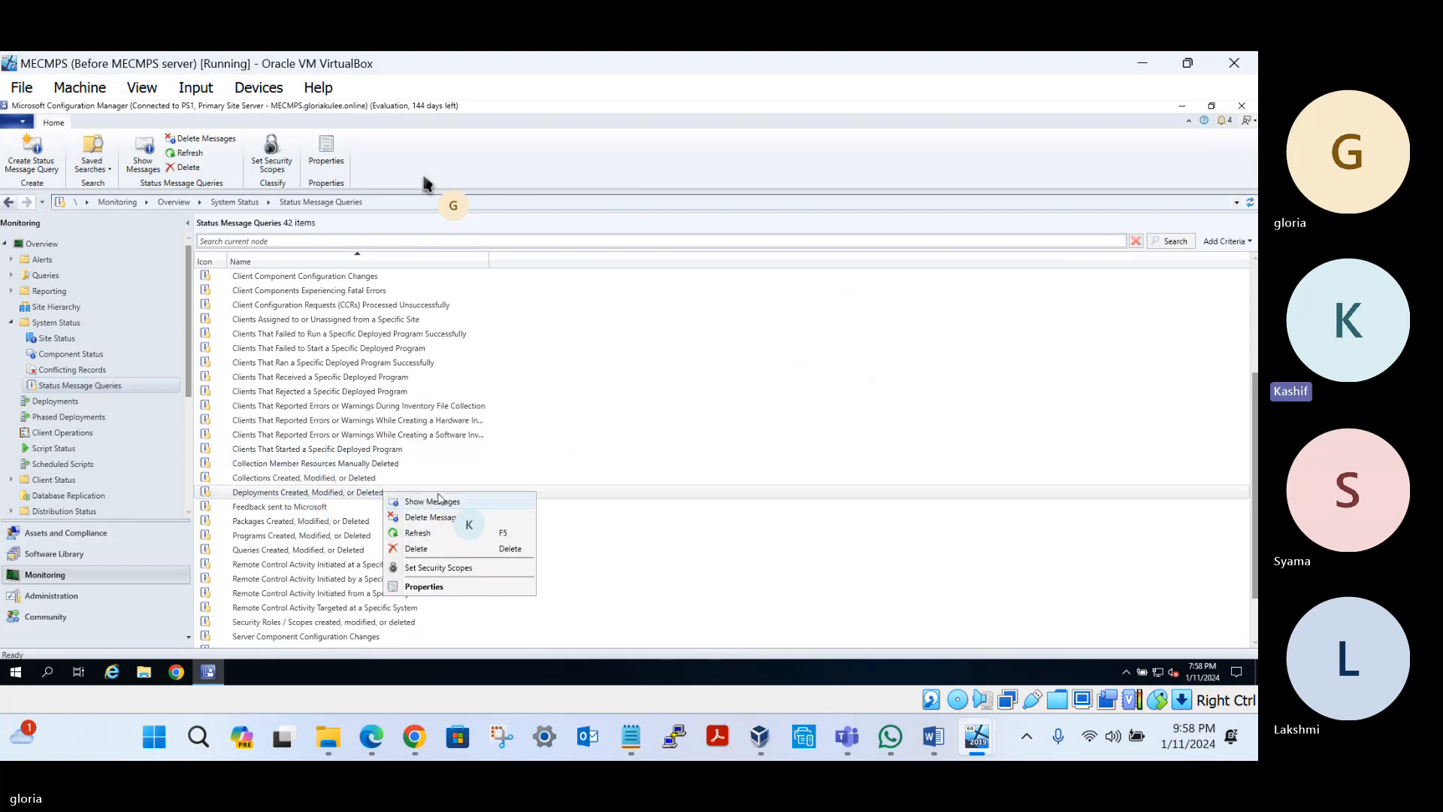
click(498, 501)
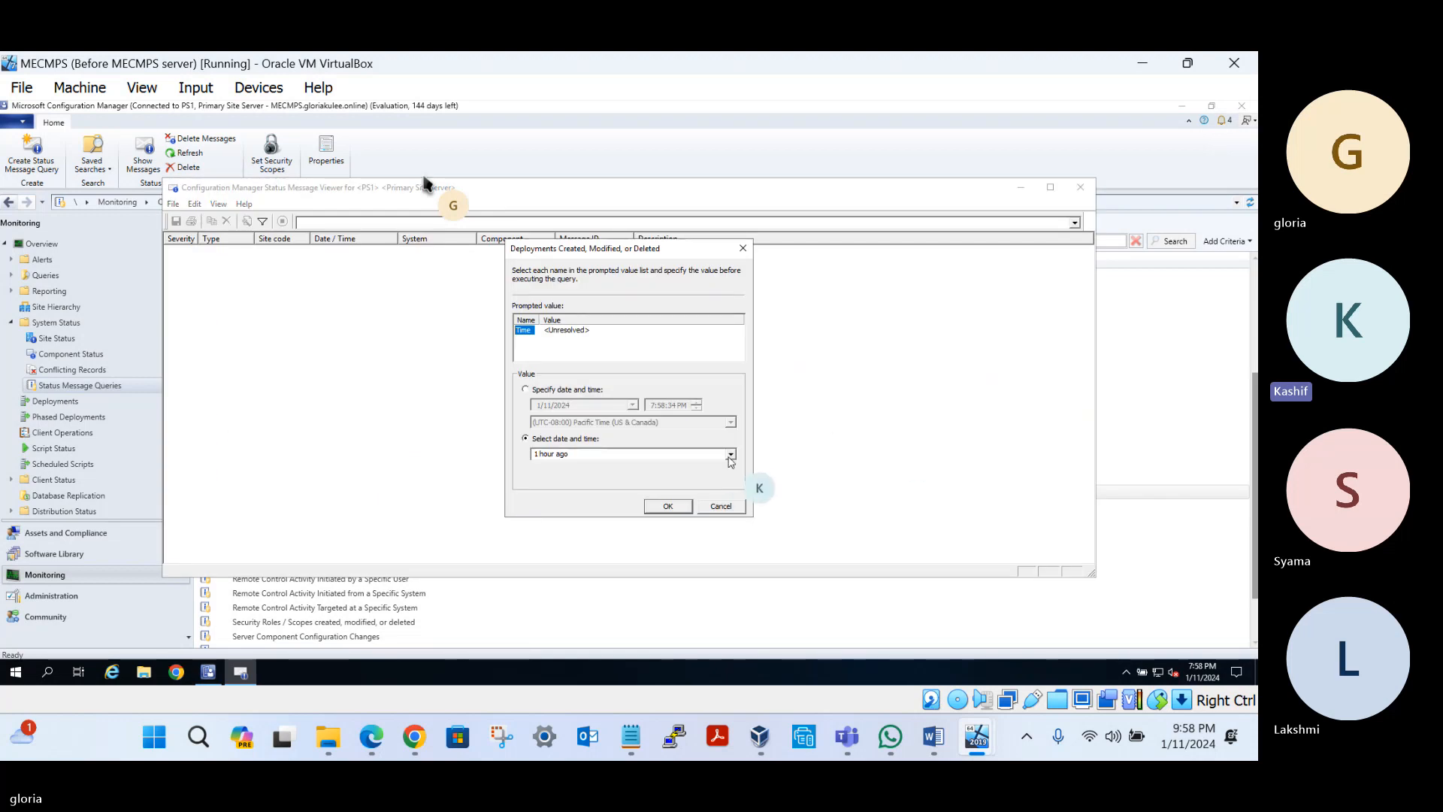
Limit the query to the last 3 months, review the 8 audit messages, and close the viewer
click(730, 456)
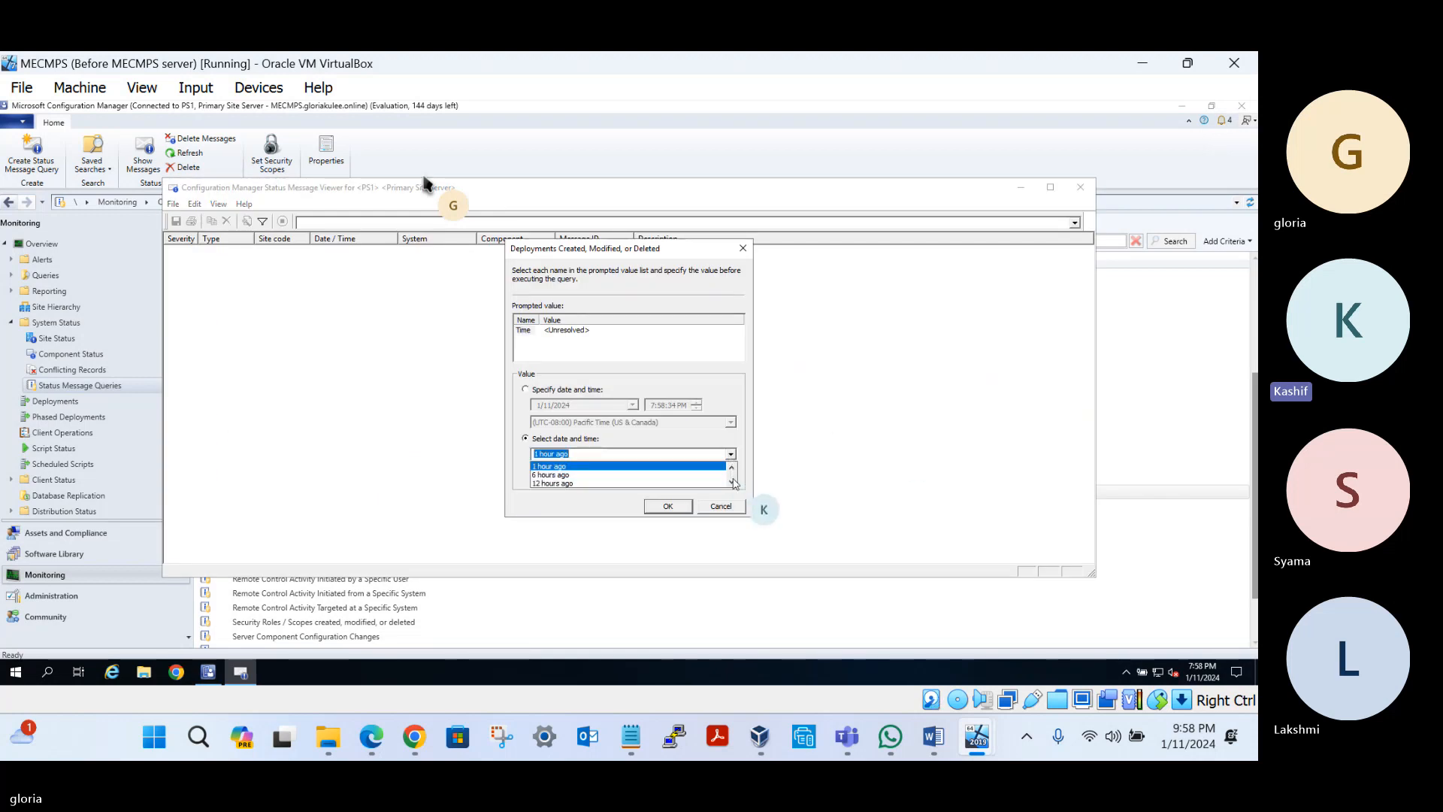
click(734, 484)
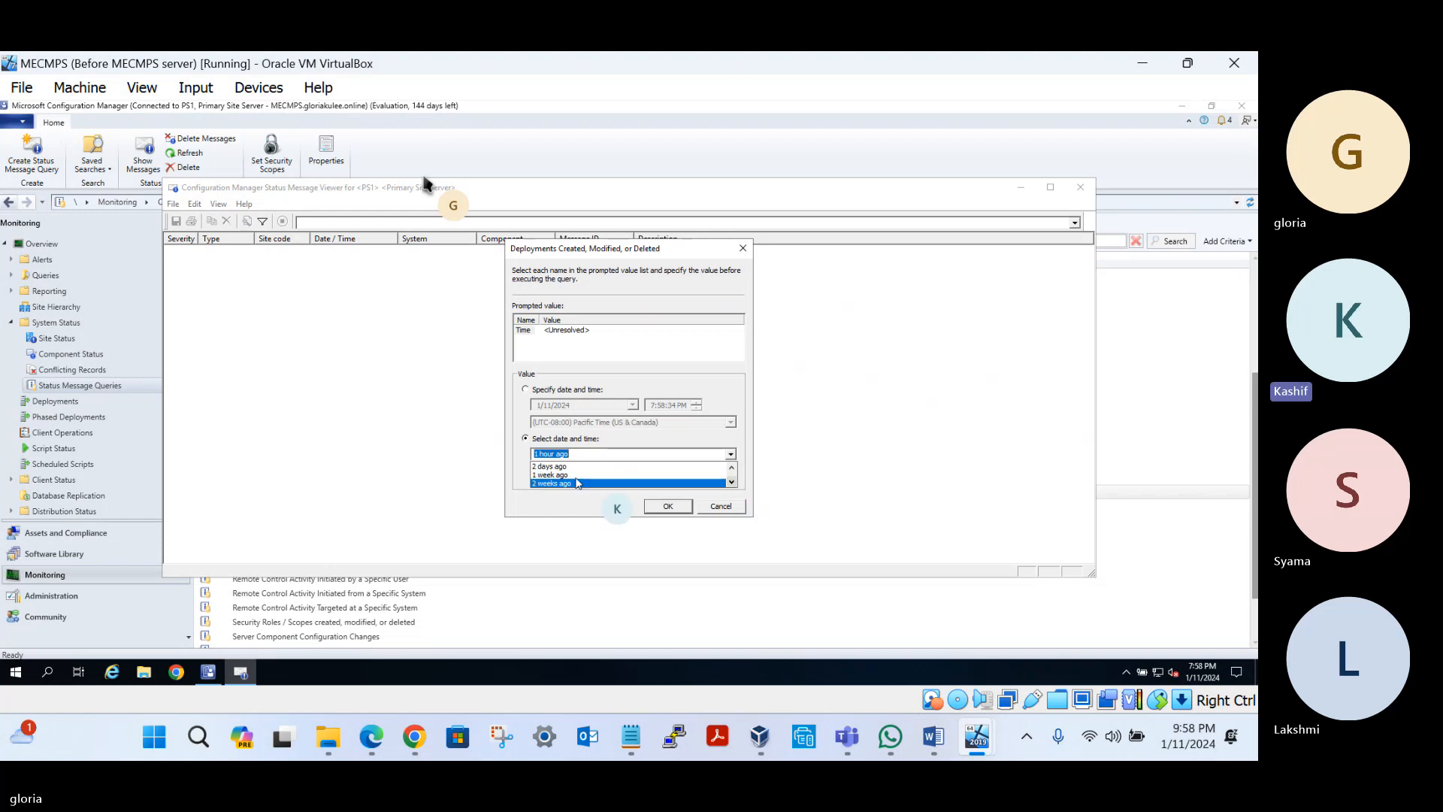
click(731, 483)
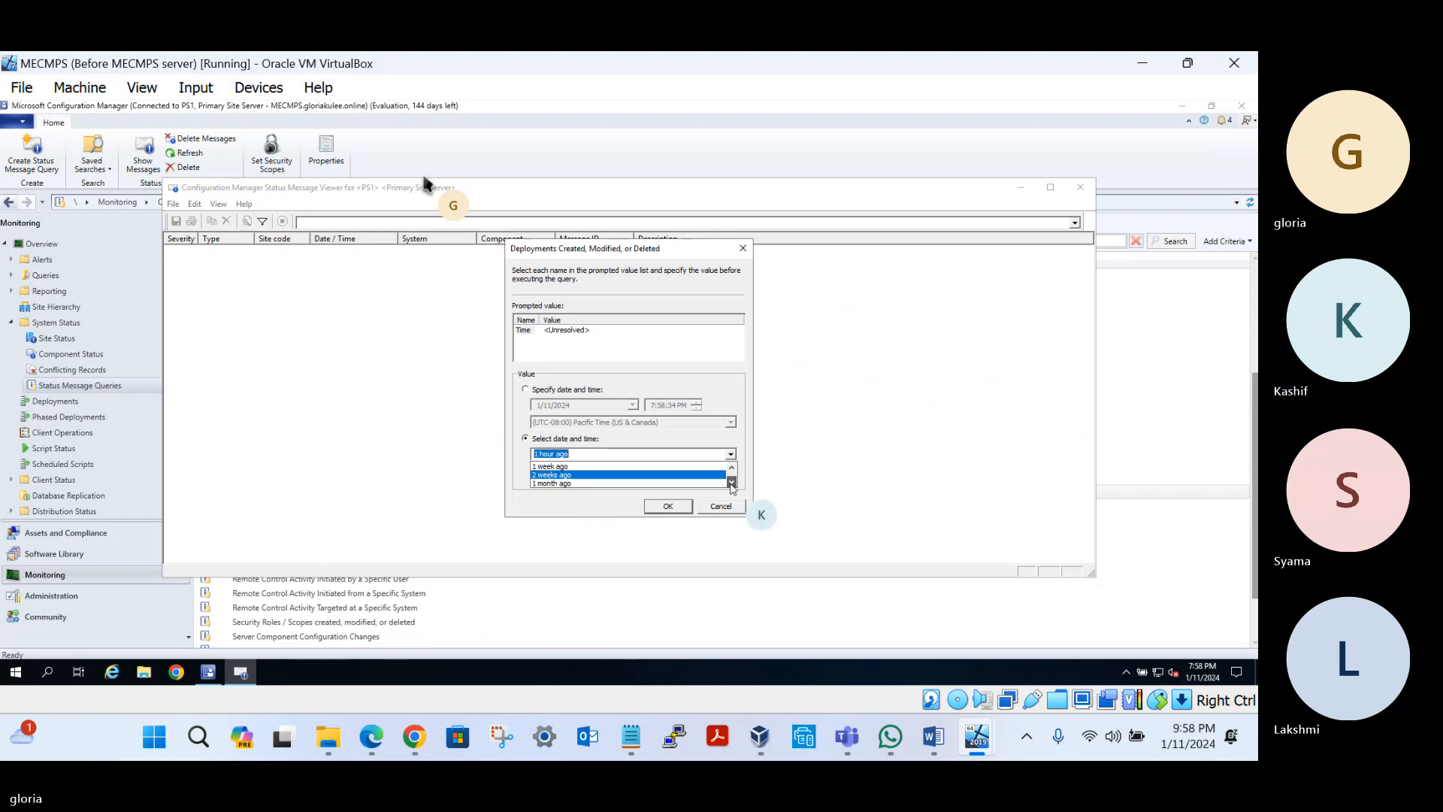
click(731, 484)
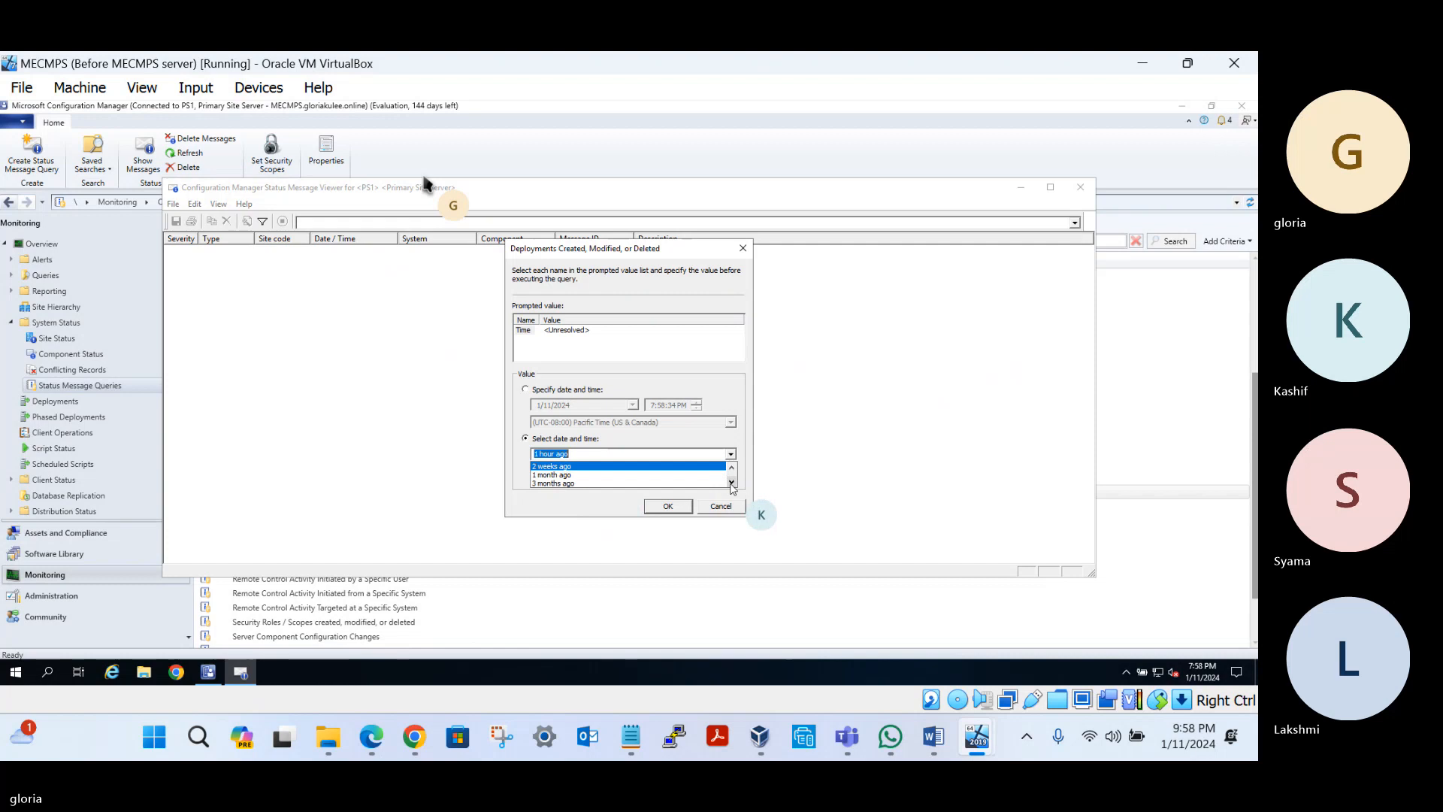
click(556, 483)
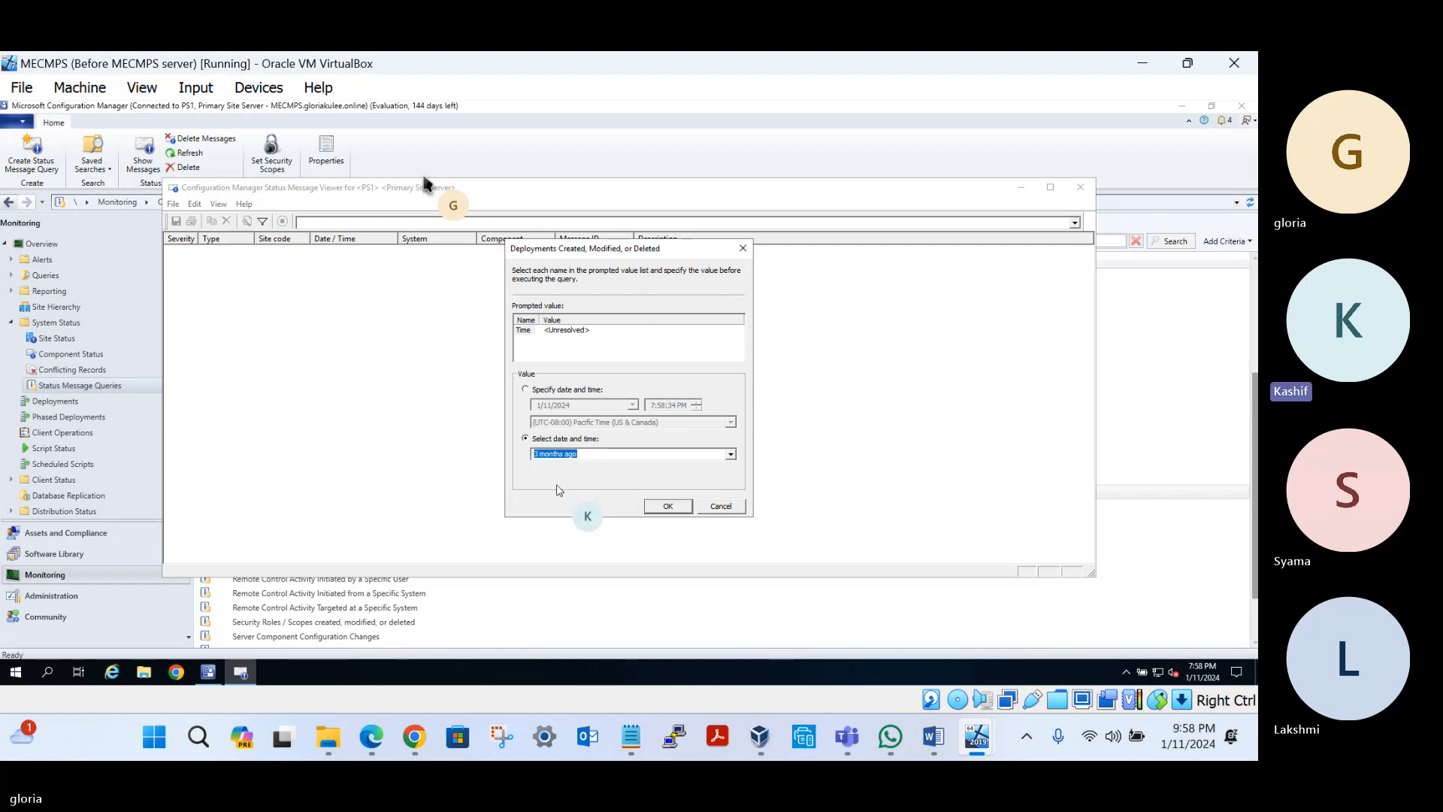
click(675, 507)
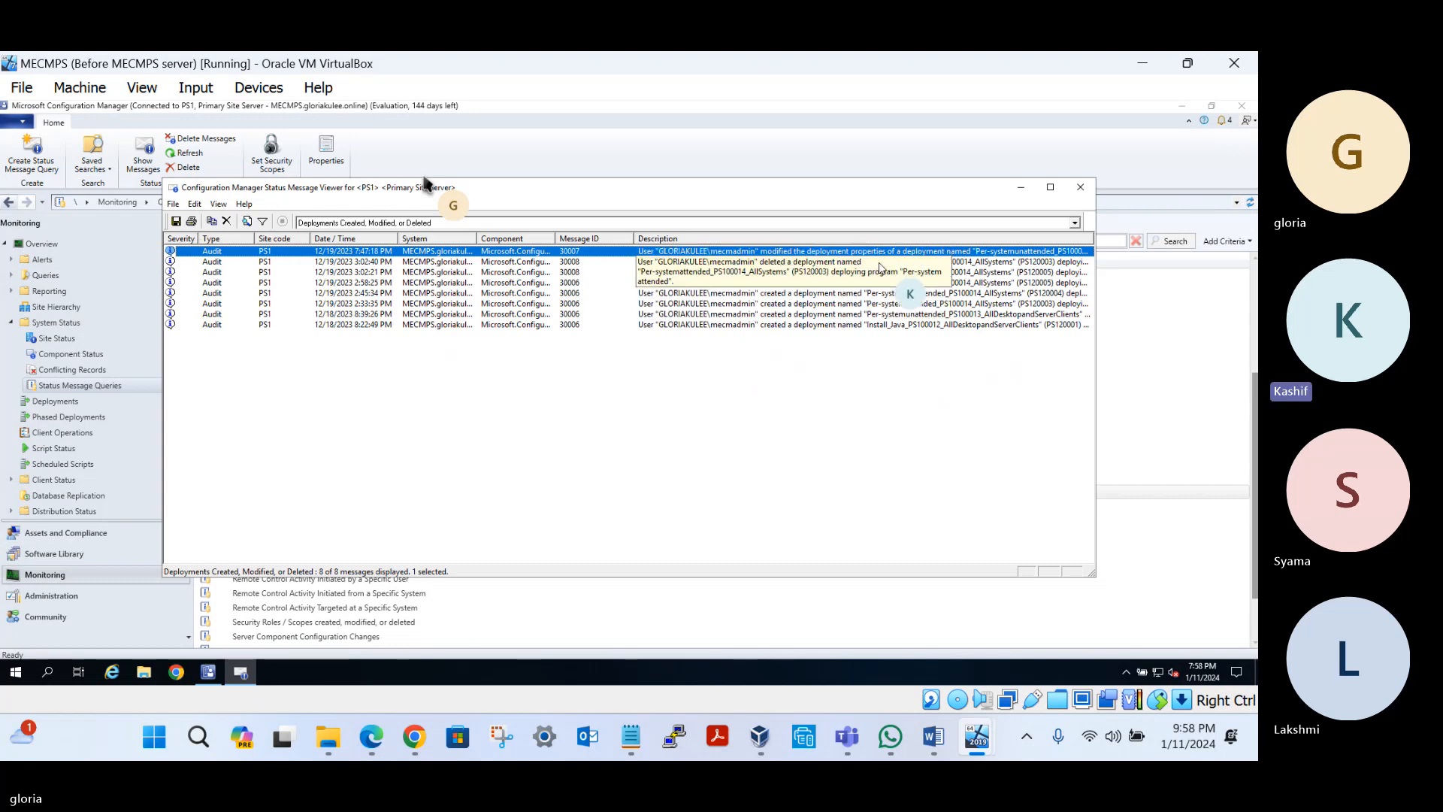
key(Down)
key(Down)
key(Down)
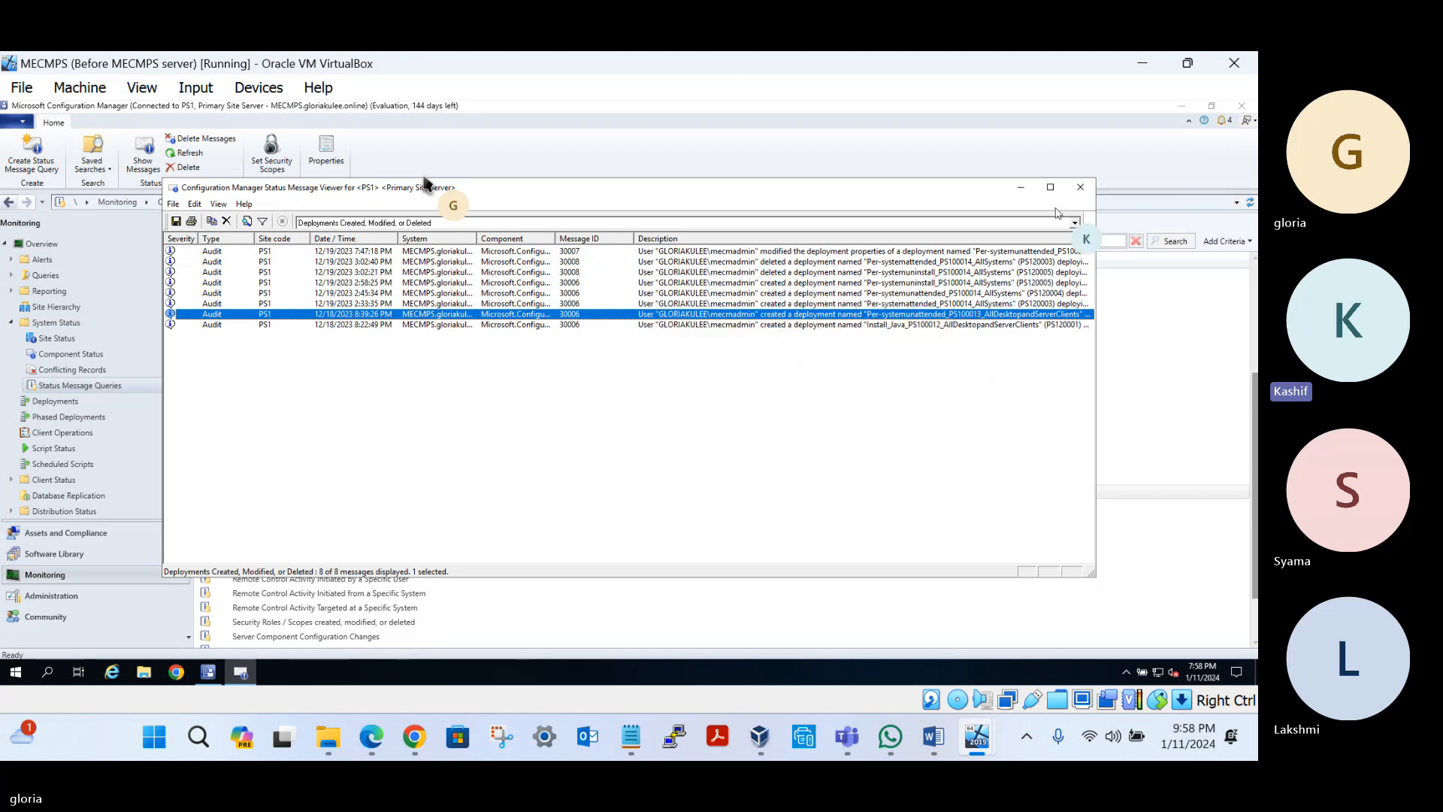
click(1080, 187)
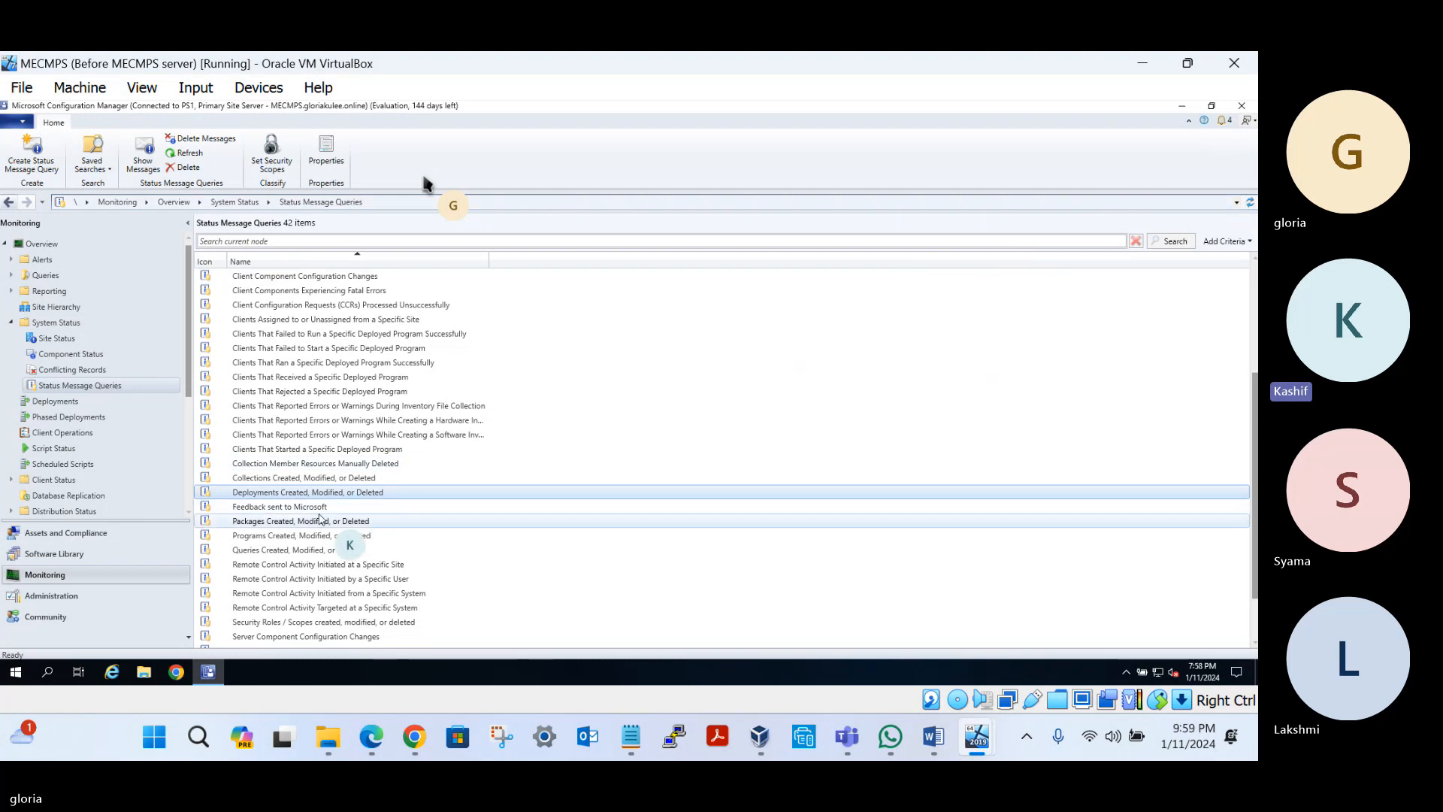
Open Deployments under Monitoring to see the 15 deployments and their compliance percentages
scroll(319, 519, down, 2)
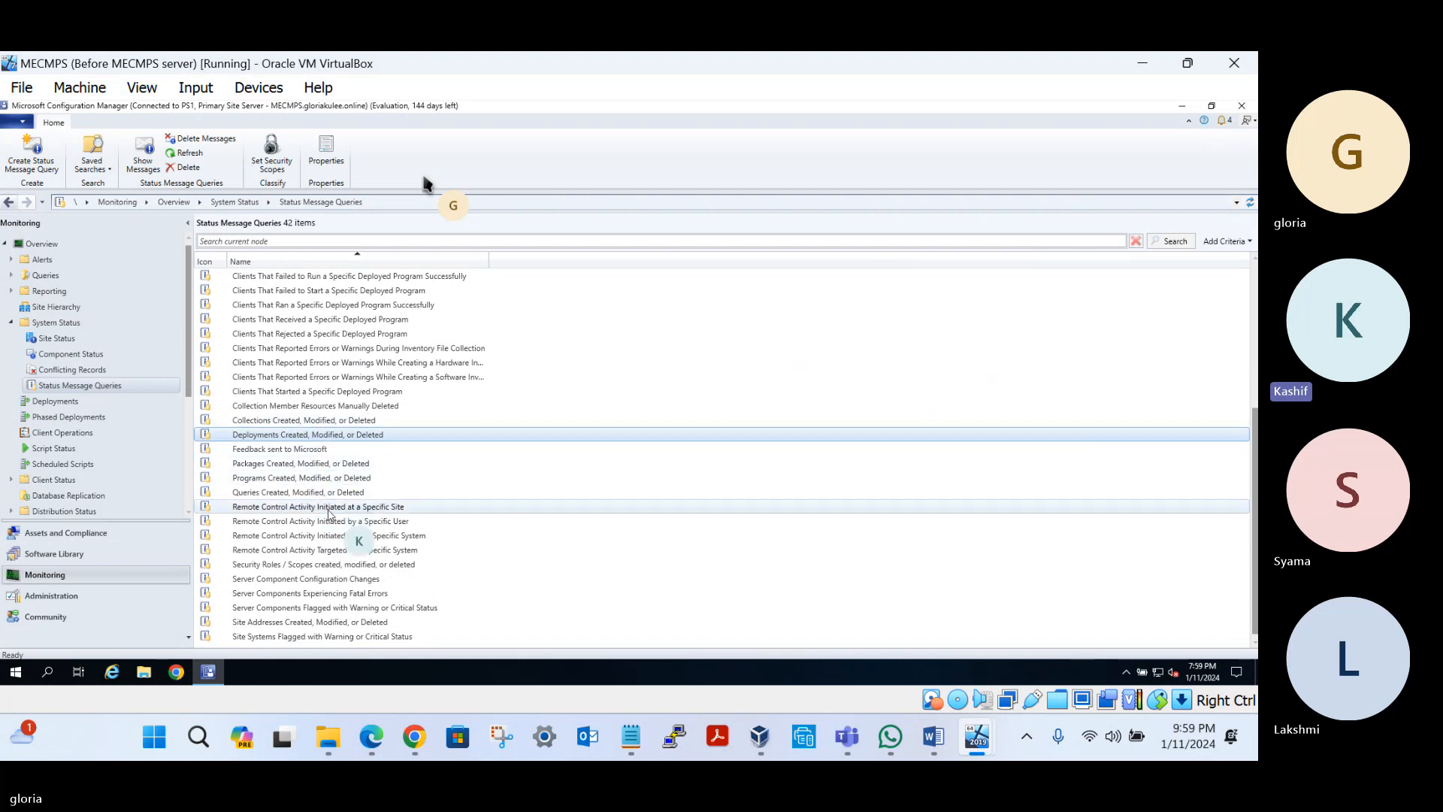
click(59, 402)
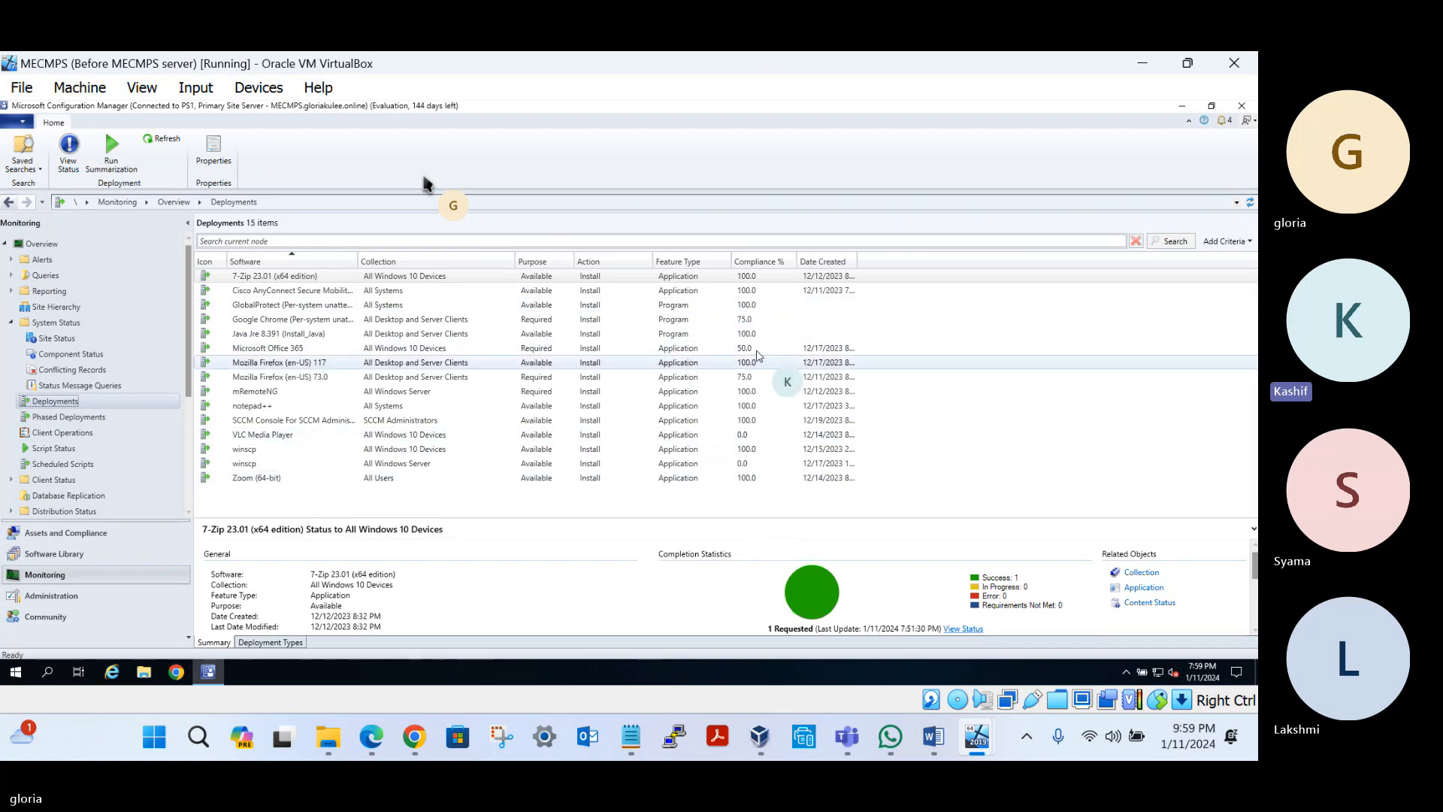
Review Google Chrome, VLC, winscp and GlobalProtect deployment statuses, then open the empty Phased Deployments list
click(737, 321)
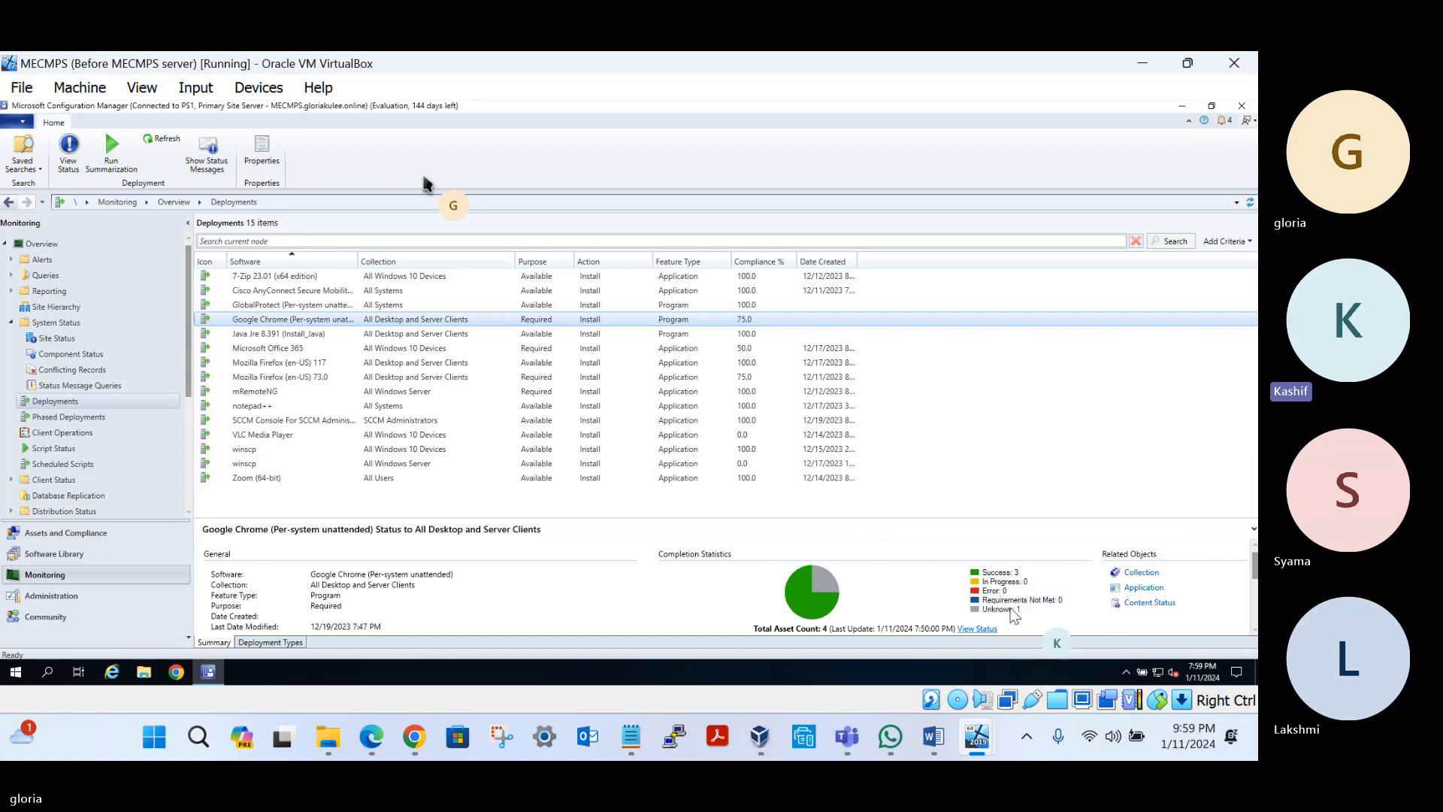
click(729, 440)
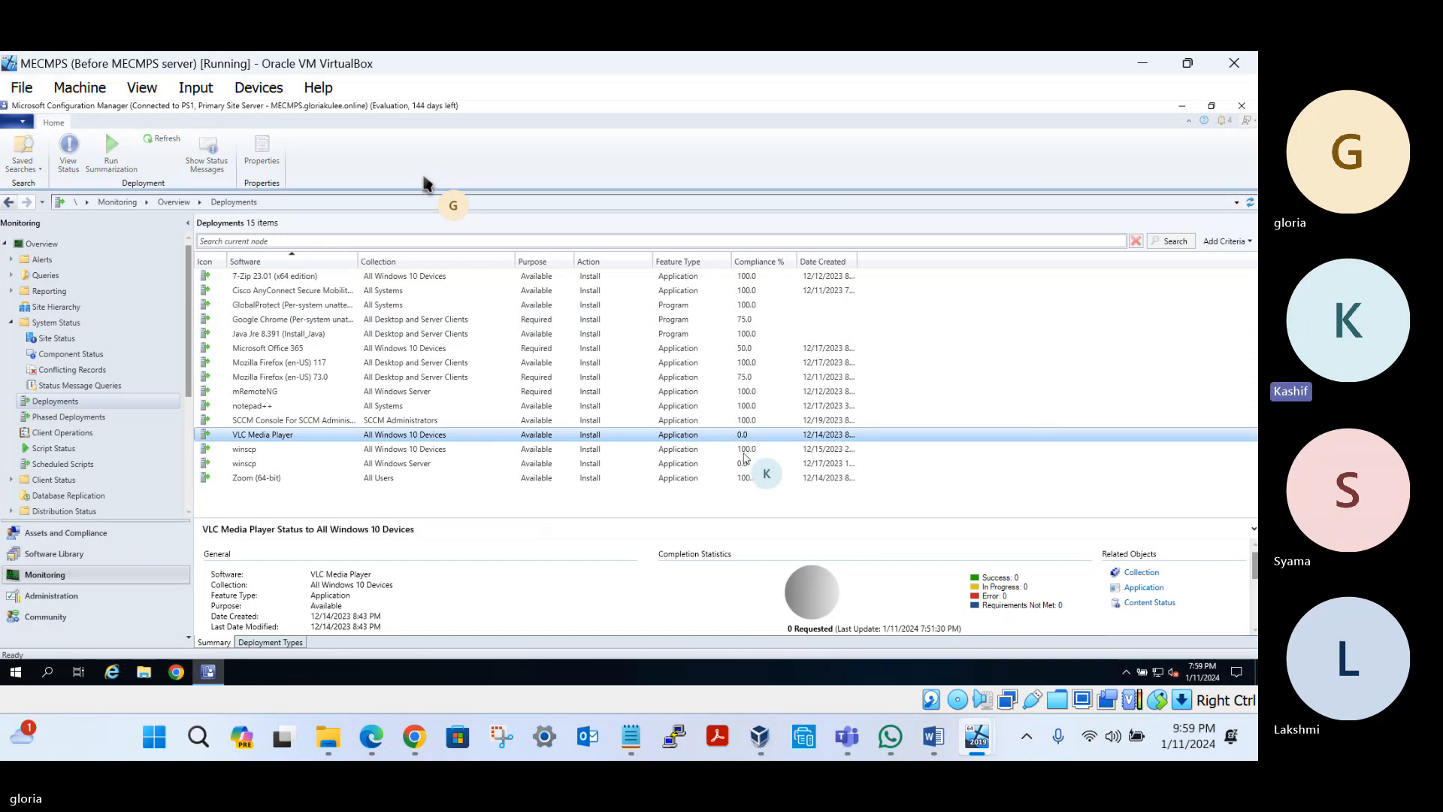
click(737, 462)
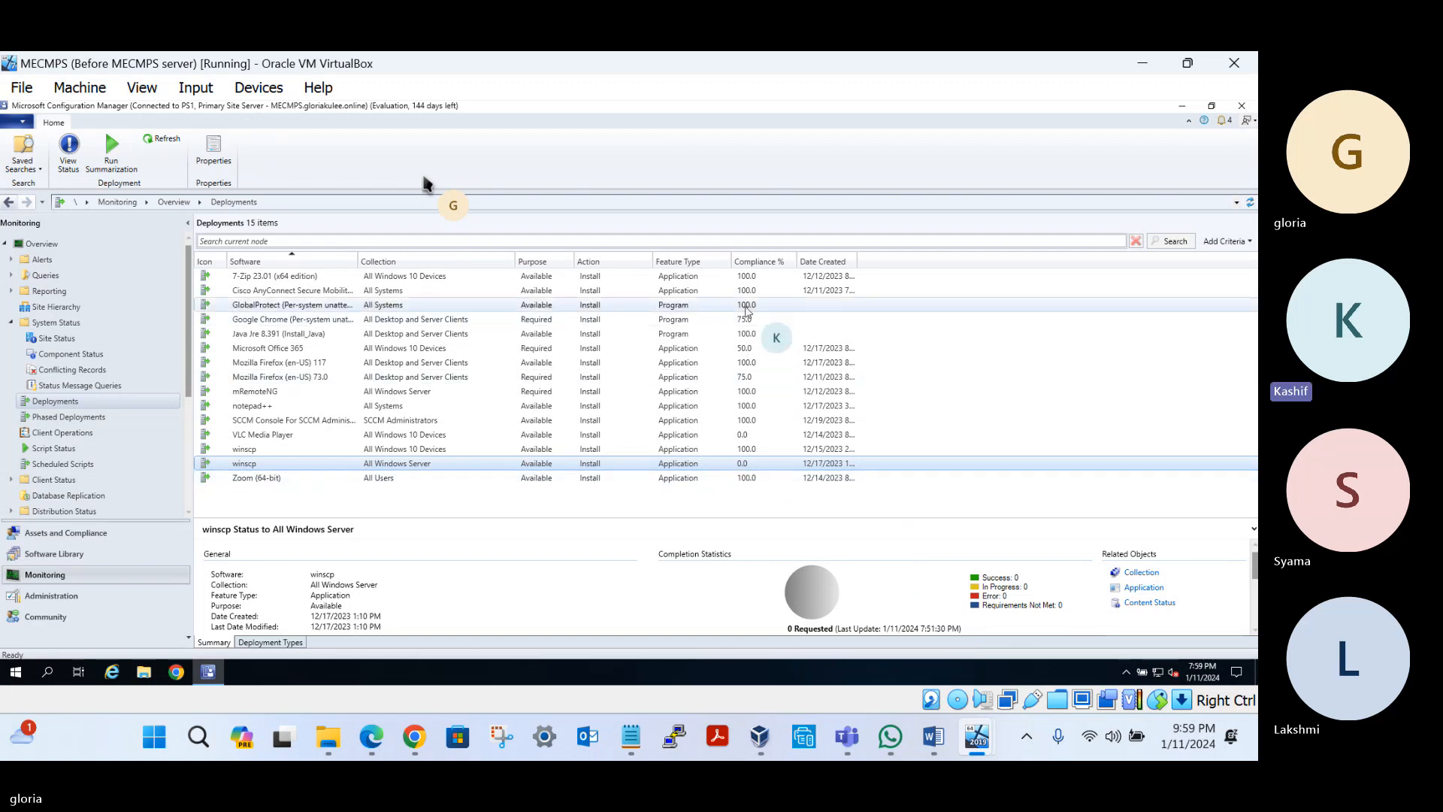
click(746, 306)
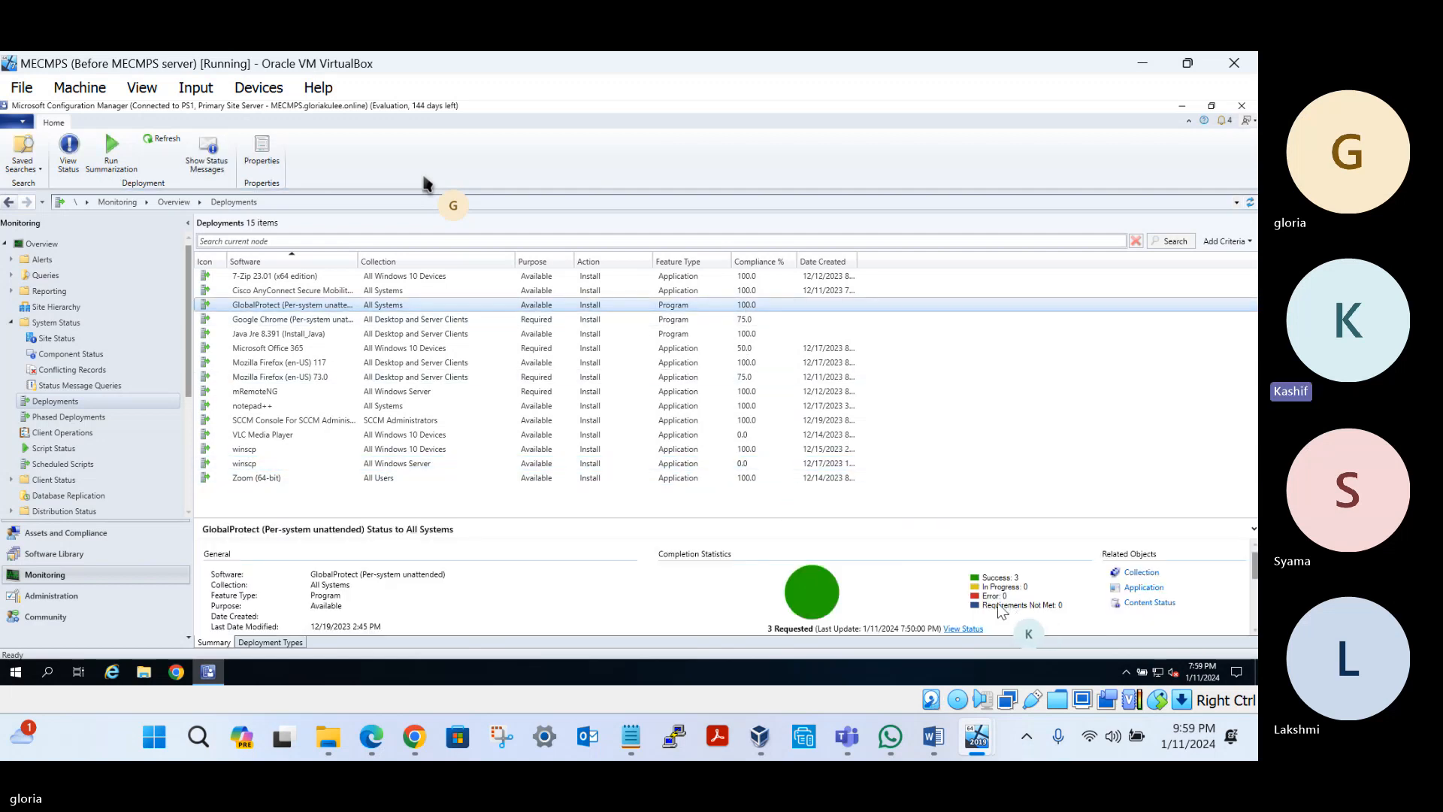
click(68, 417)
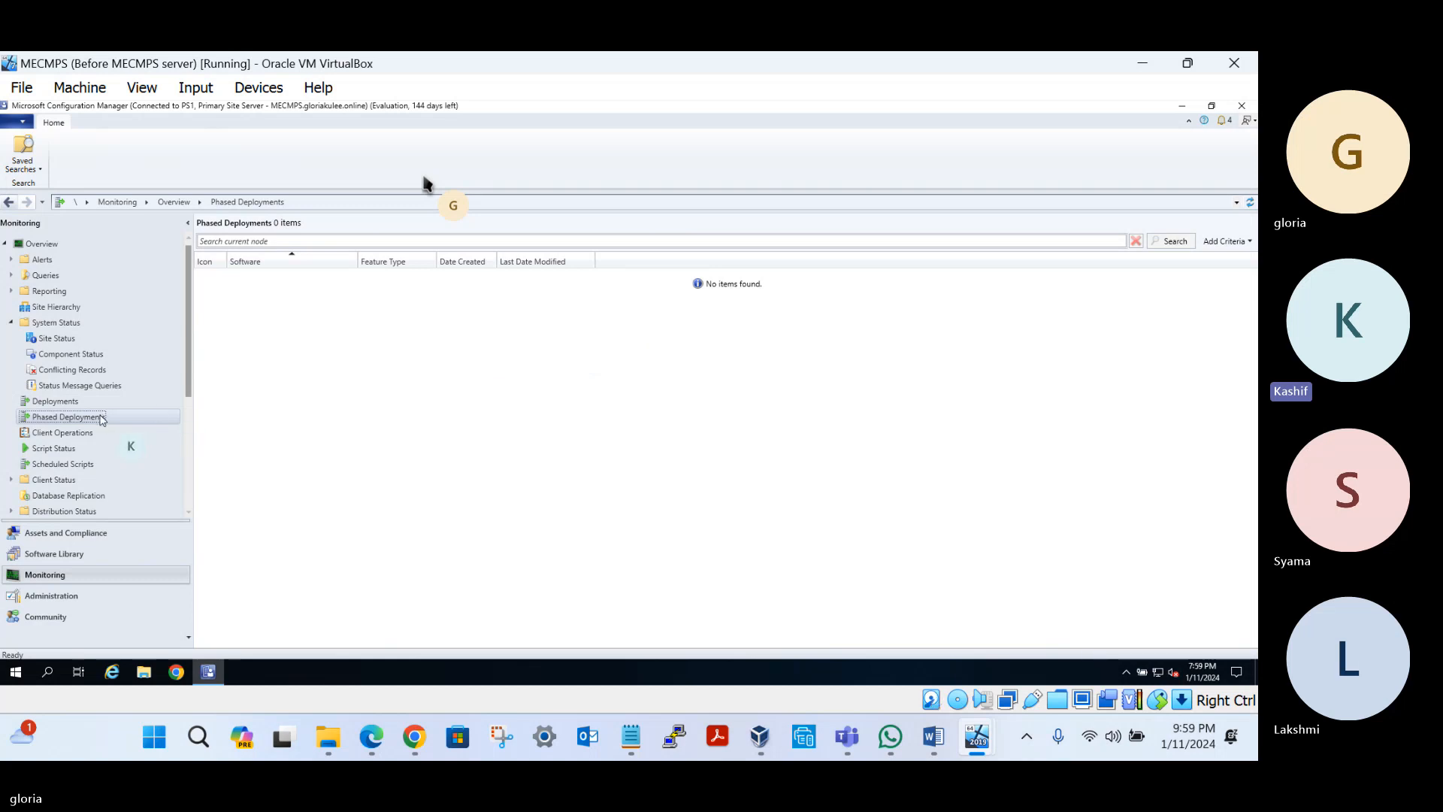
View Script Status and the 4 expired Client Operations, then return to the 9 devices
click(54, 449)
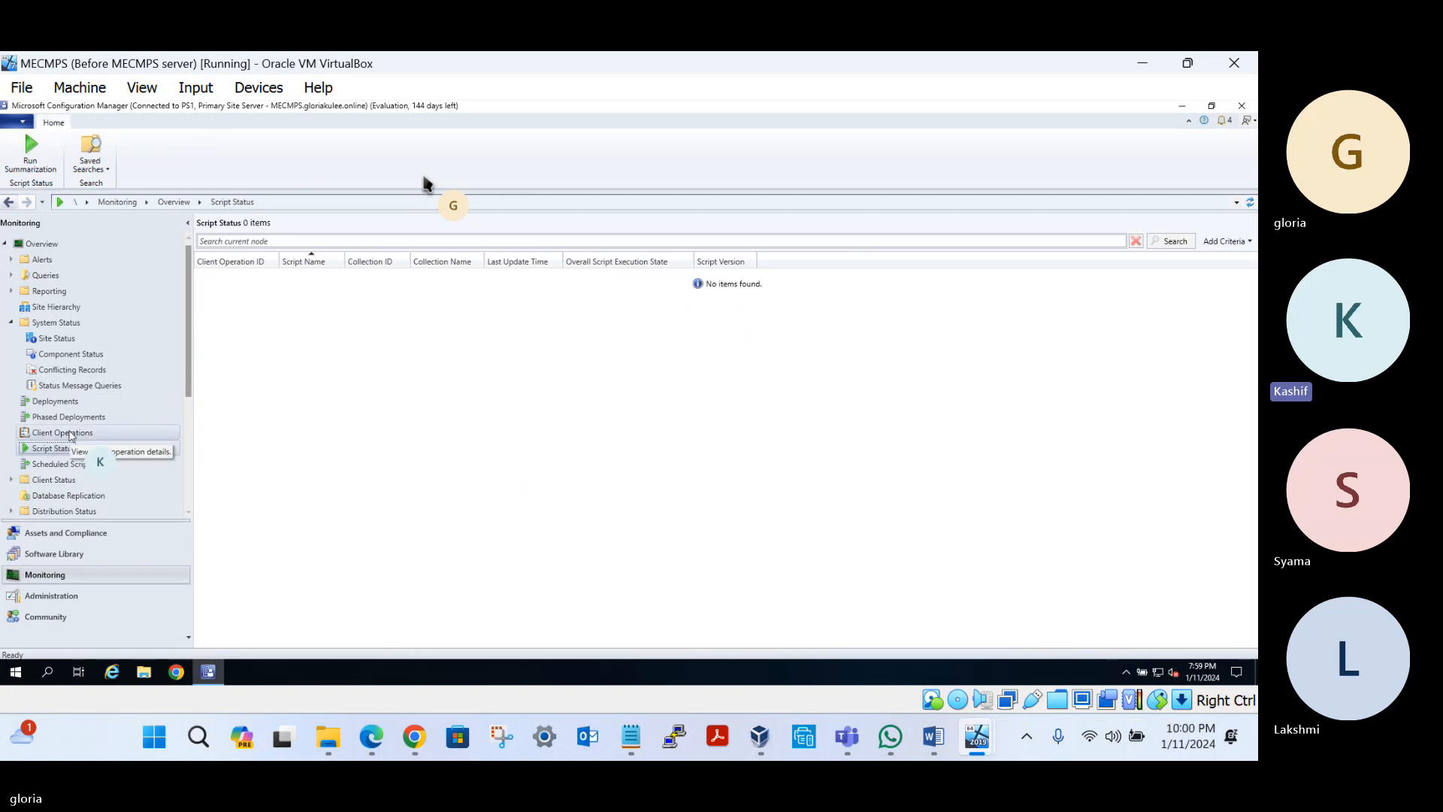
click(73, 434)
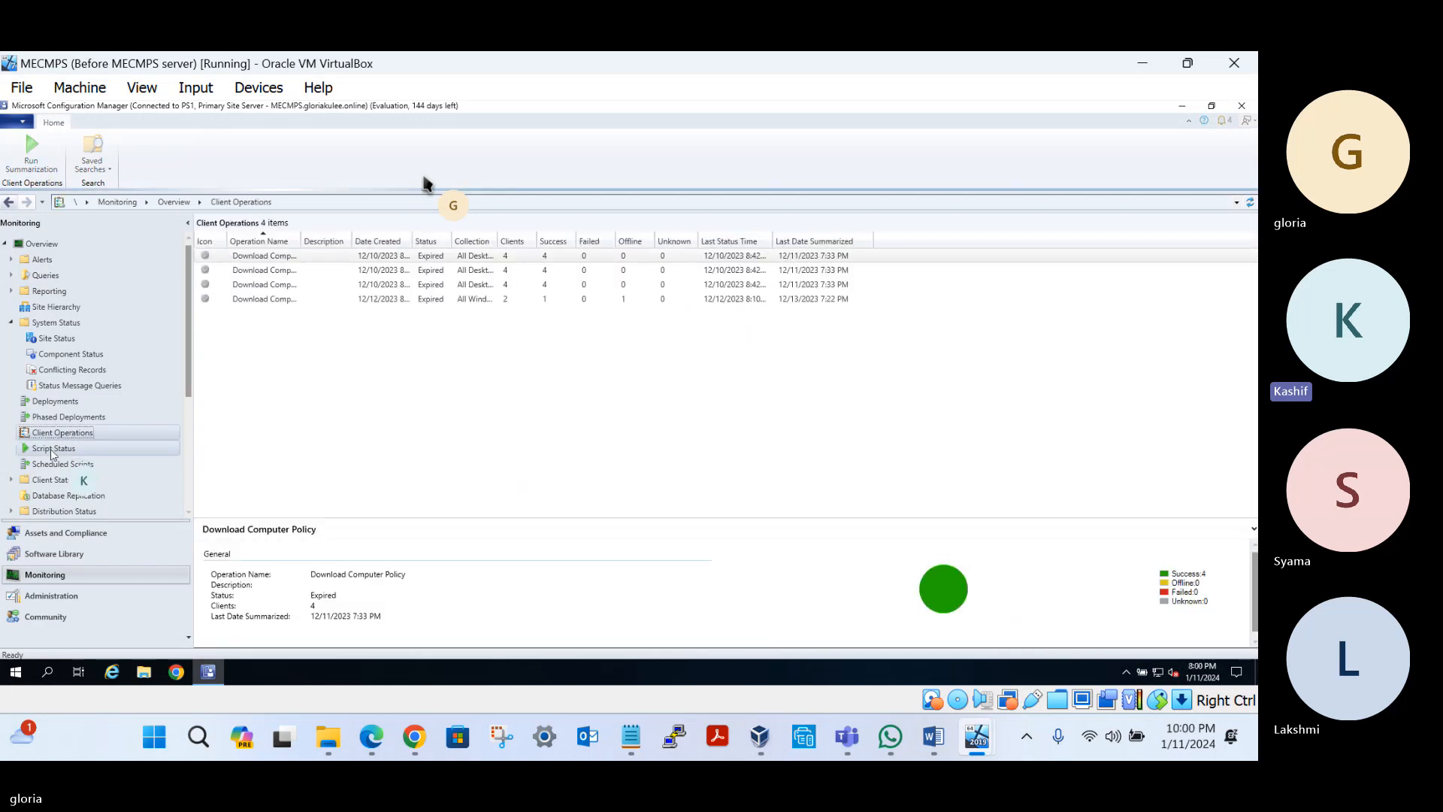
click(52, 449)
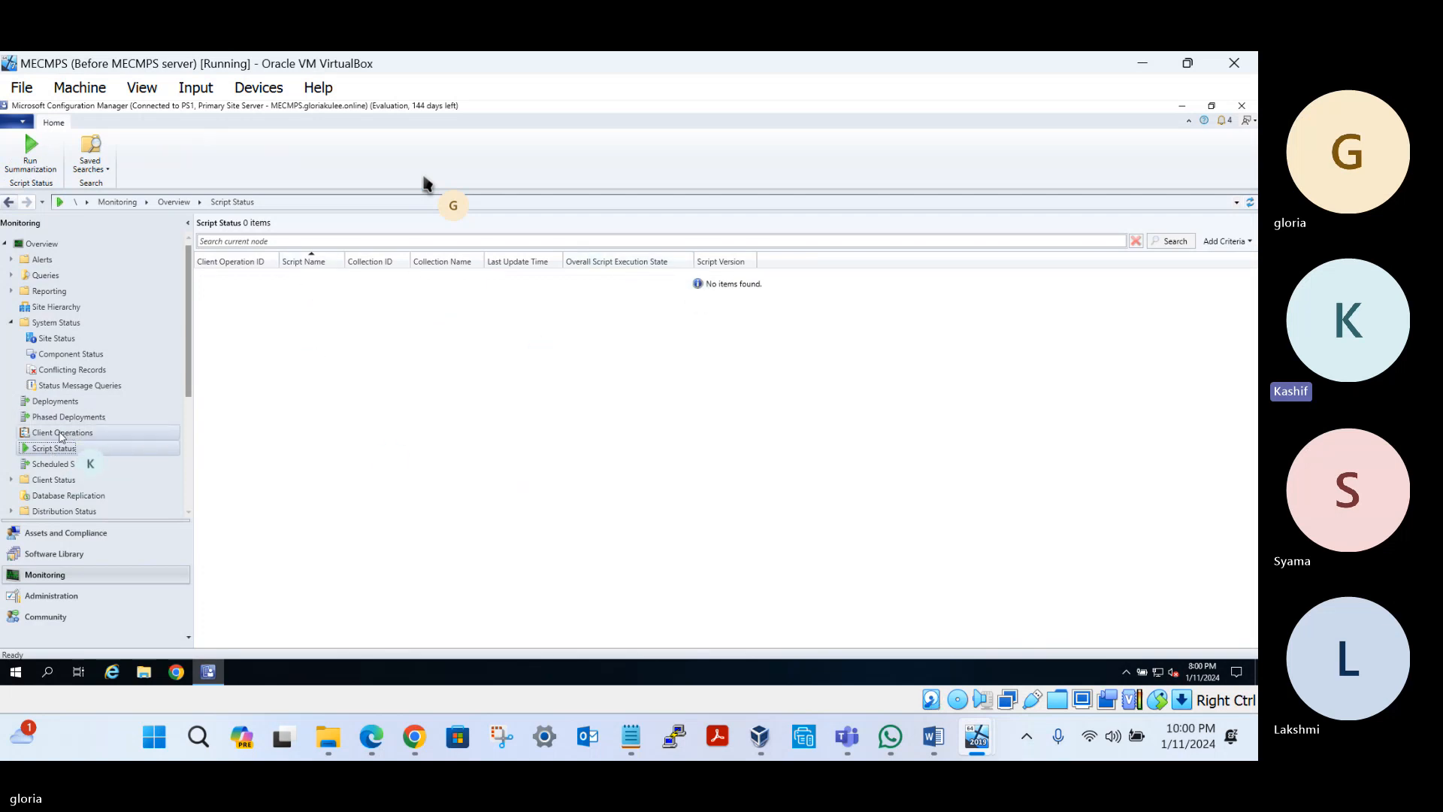
click(62, 433)
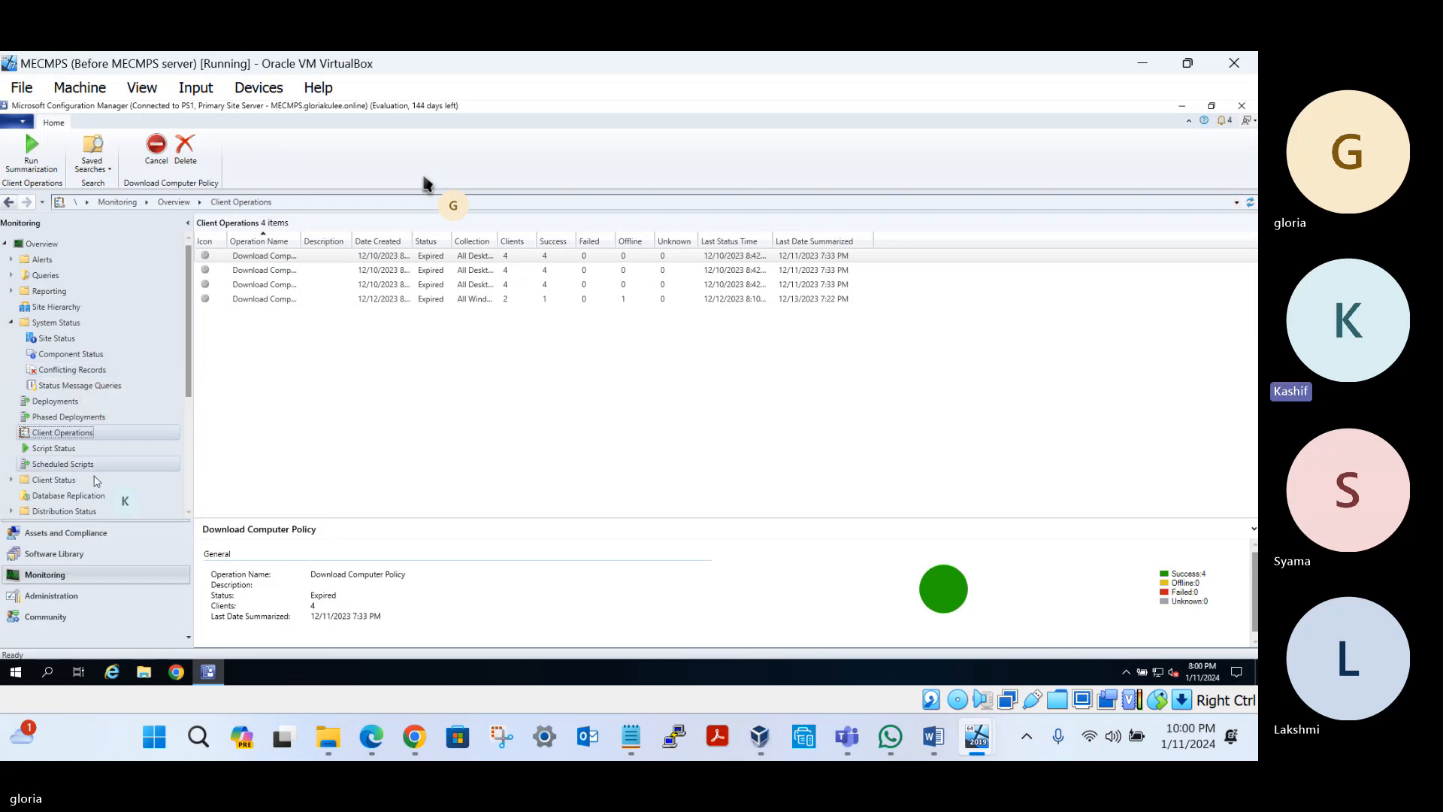
click(67, 534)
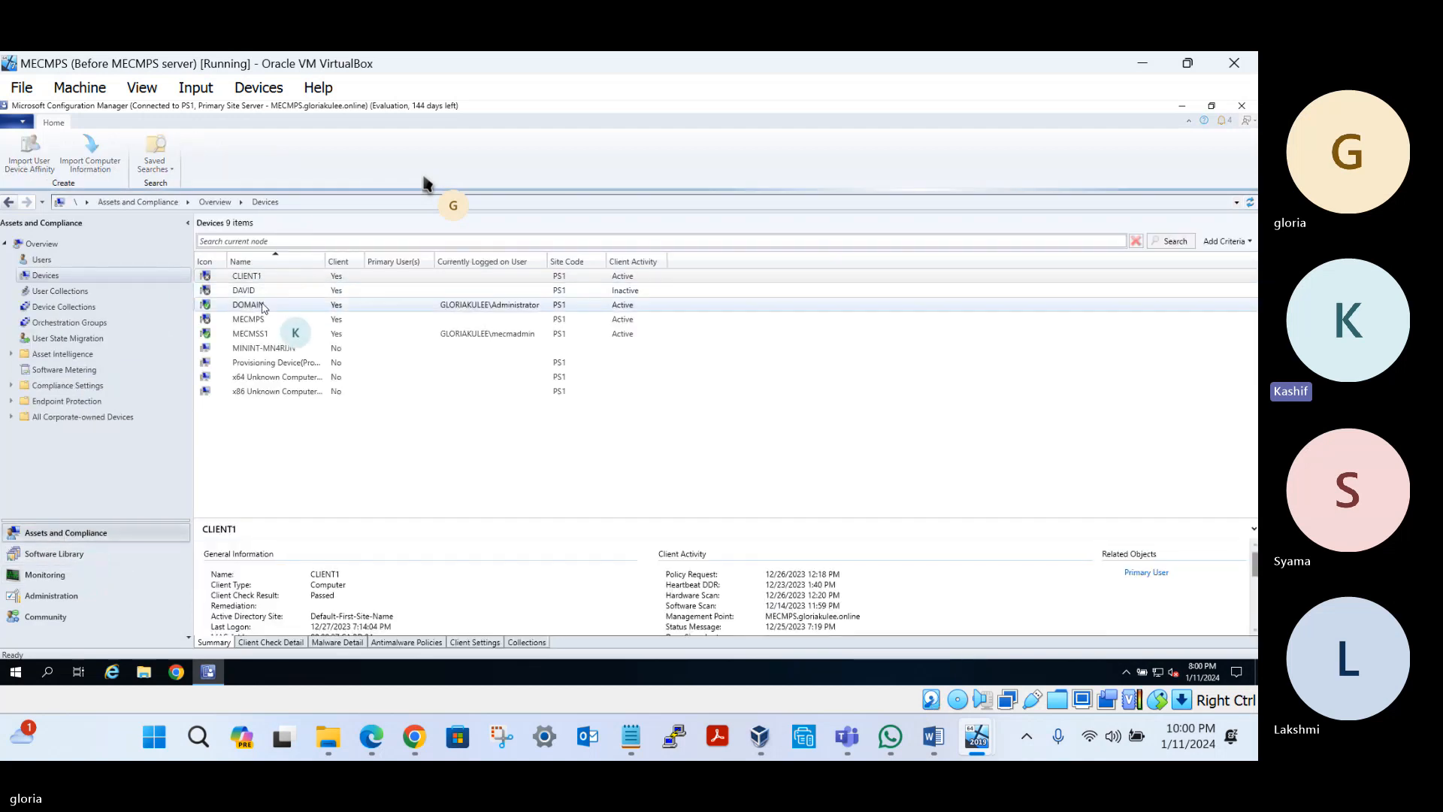
Send a Download Computer Policy client notification to MECMSS1 and confirm it
click(254, 334)
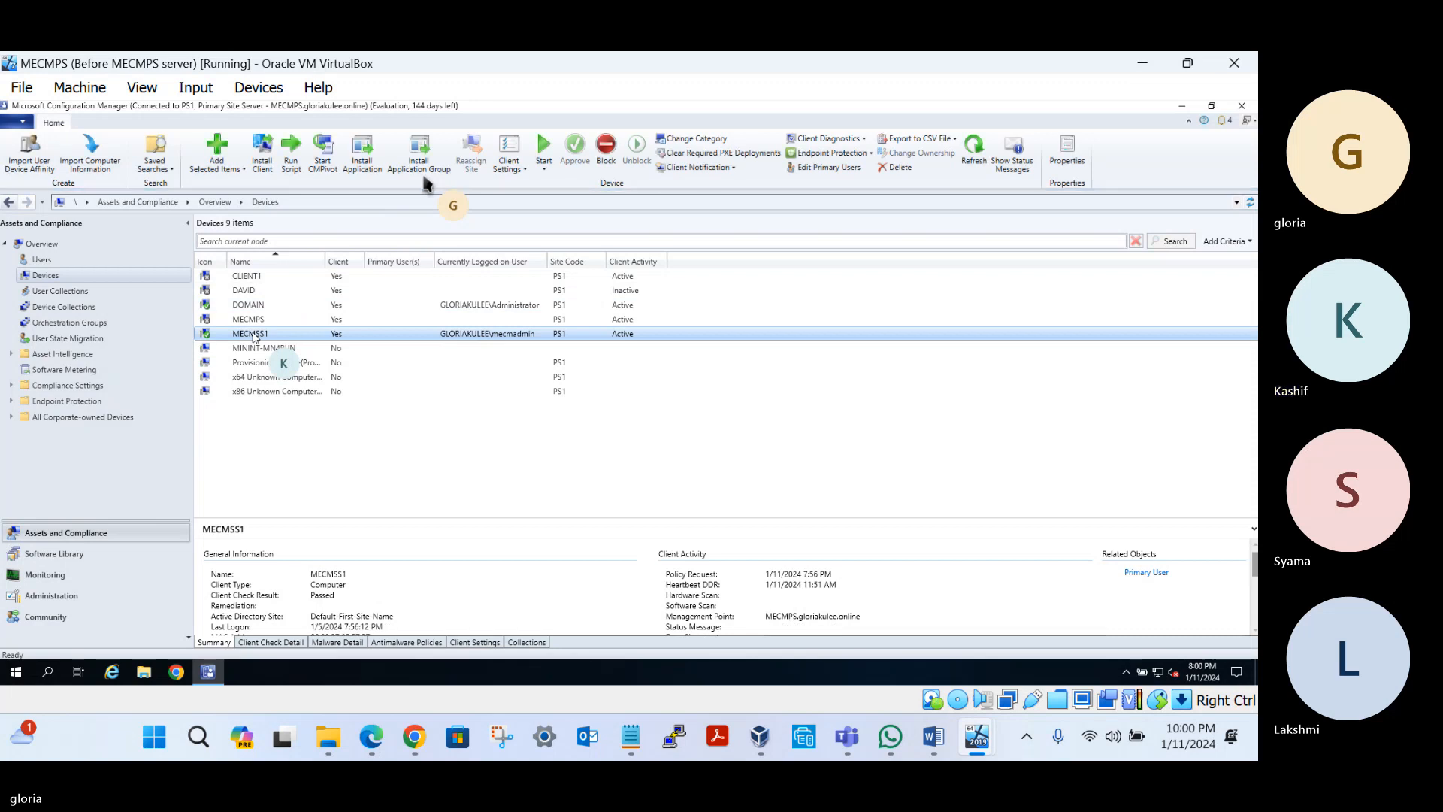
right_click(254, 335)
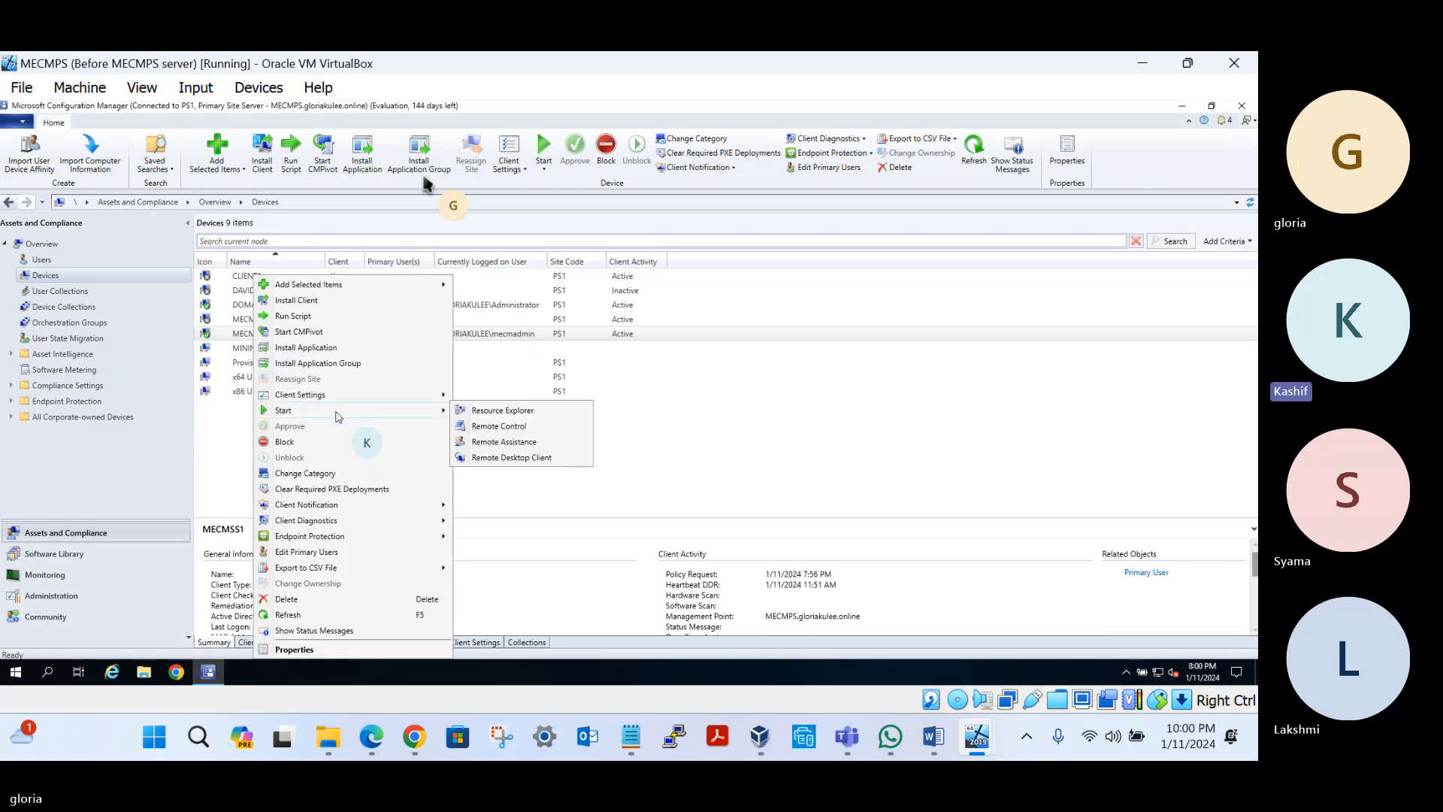
mouse_move(367, 511)
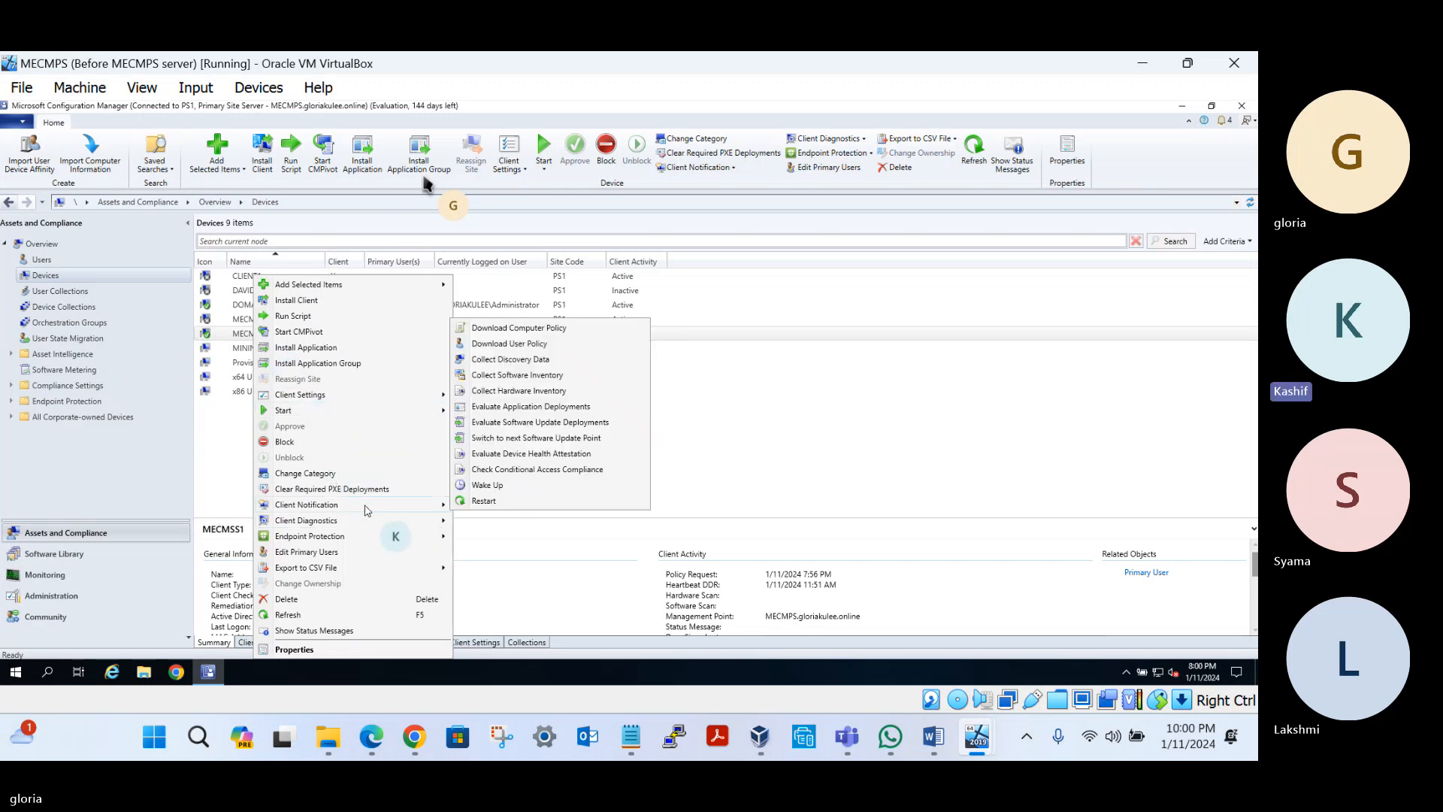
click(524, 328)
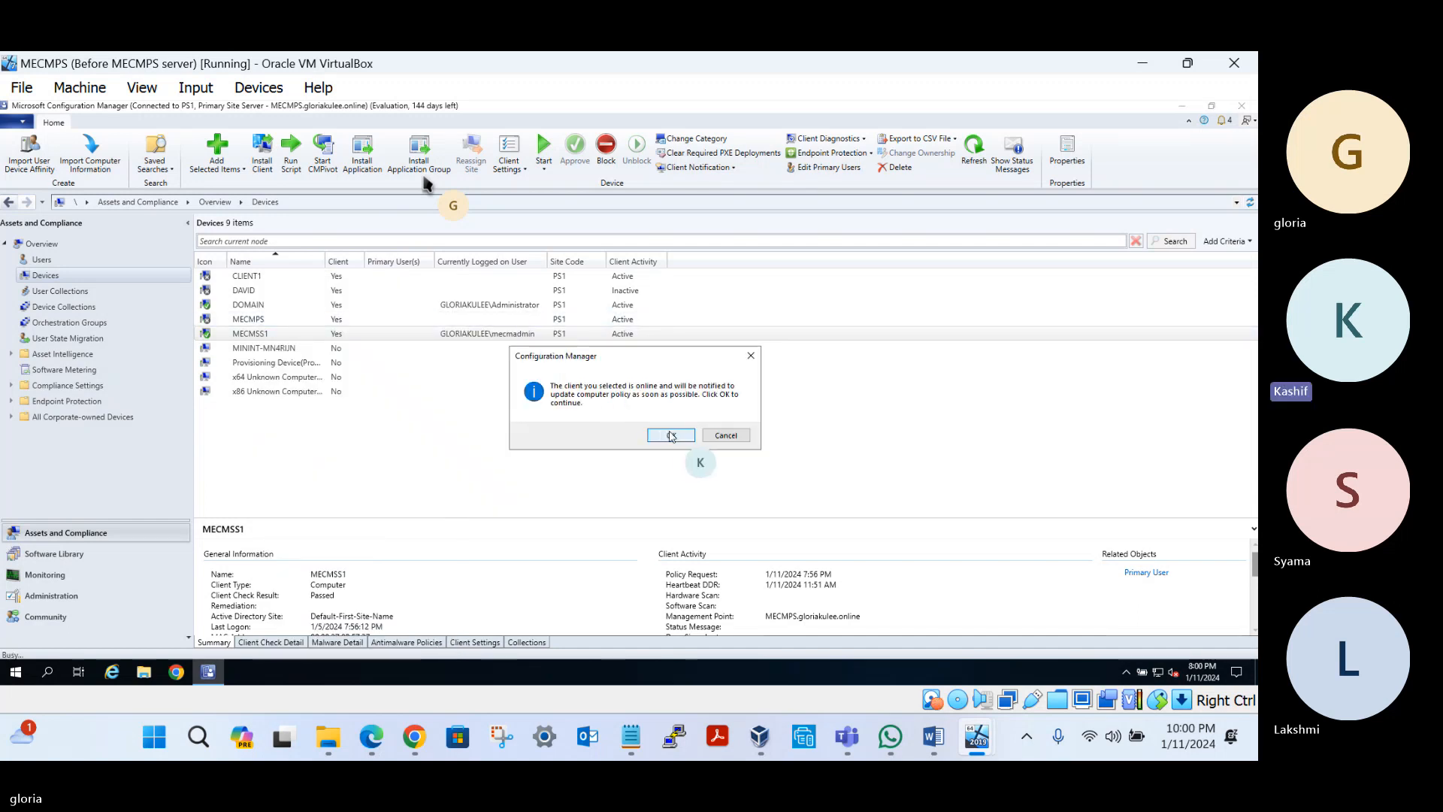
click(671, 435)
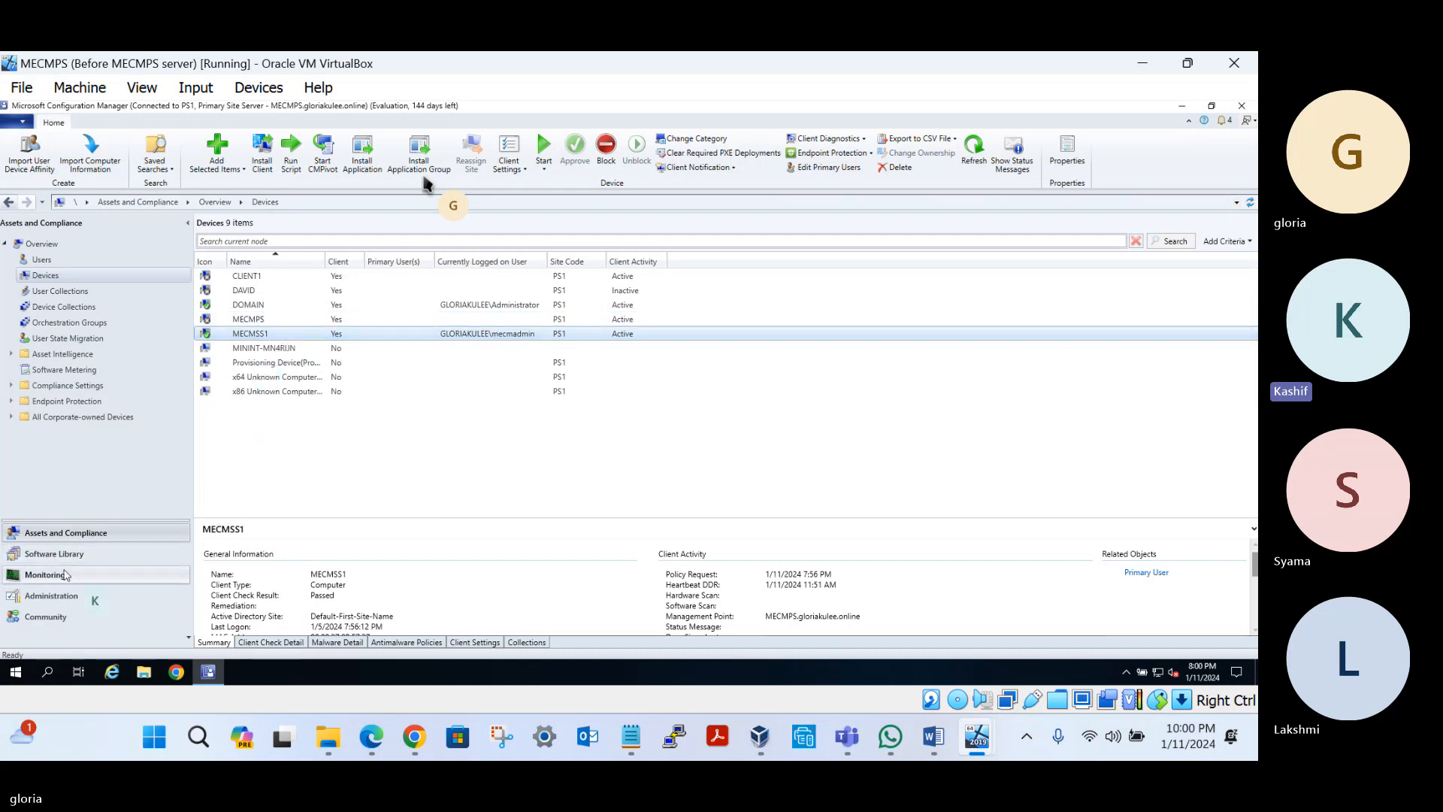
click(63, 570)
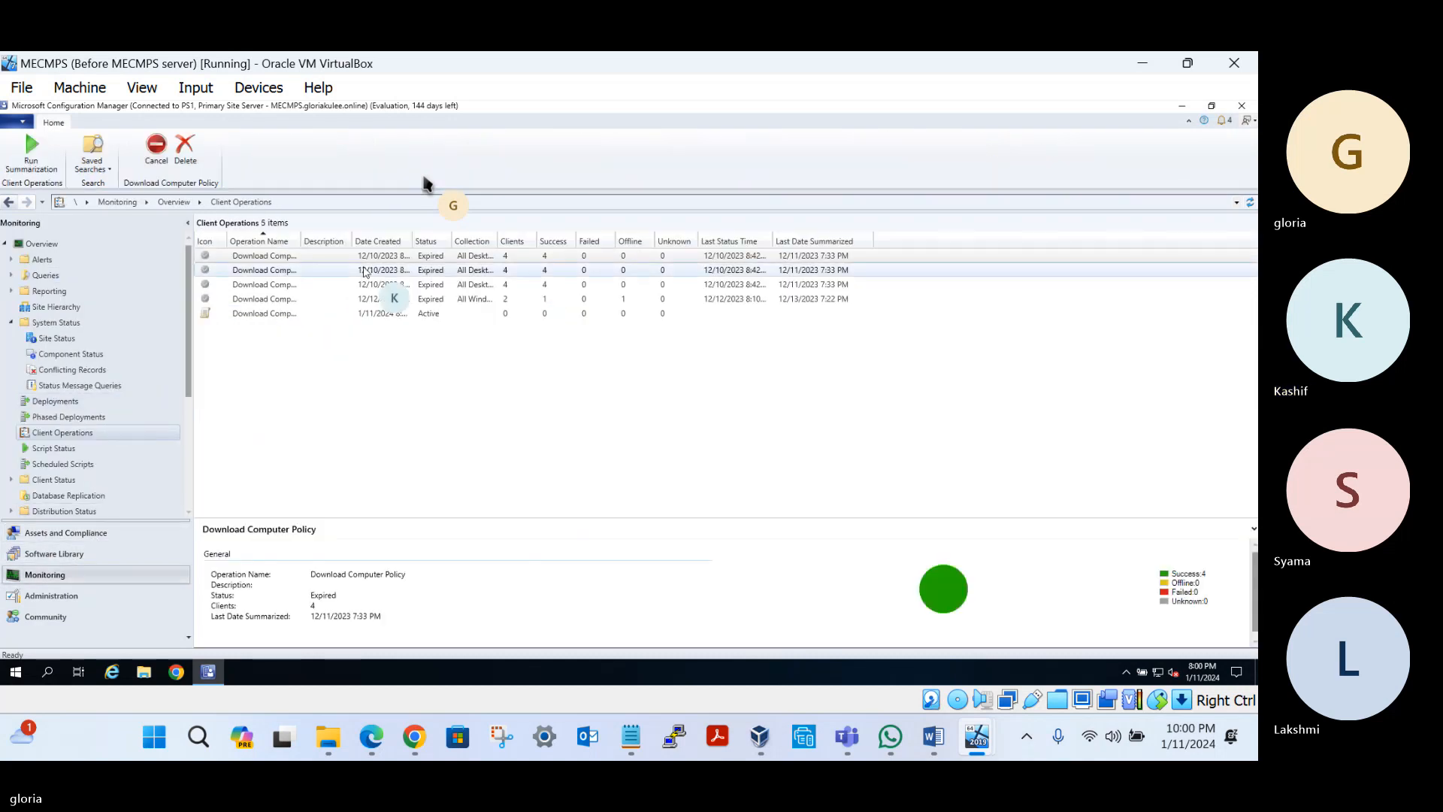
Select the new active Download Computer Policy operation and widen the Date Created and Status columns
click(278, 315)
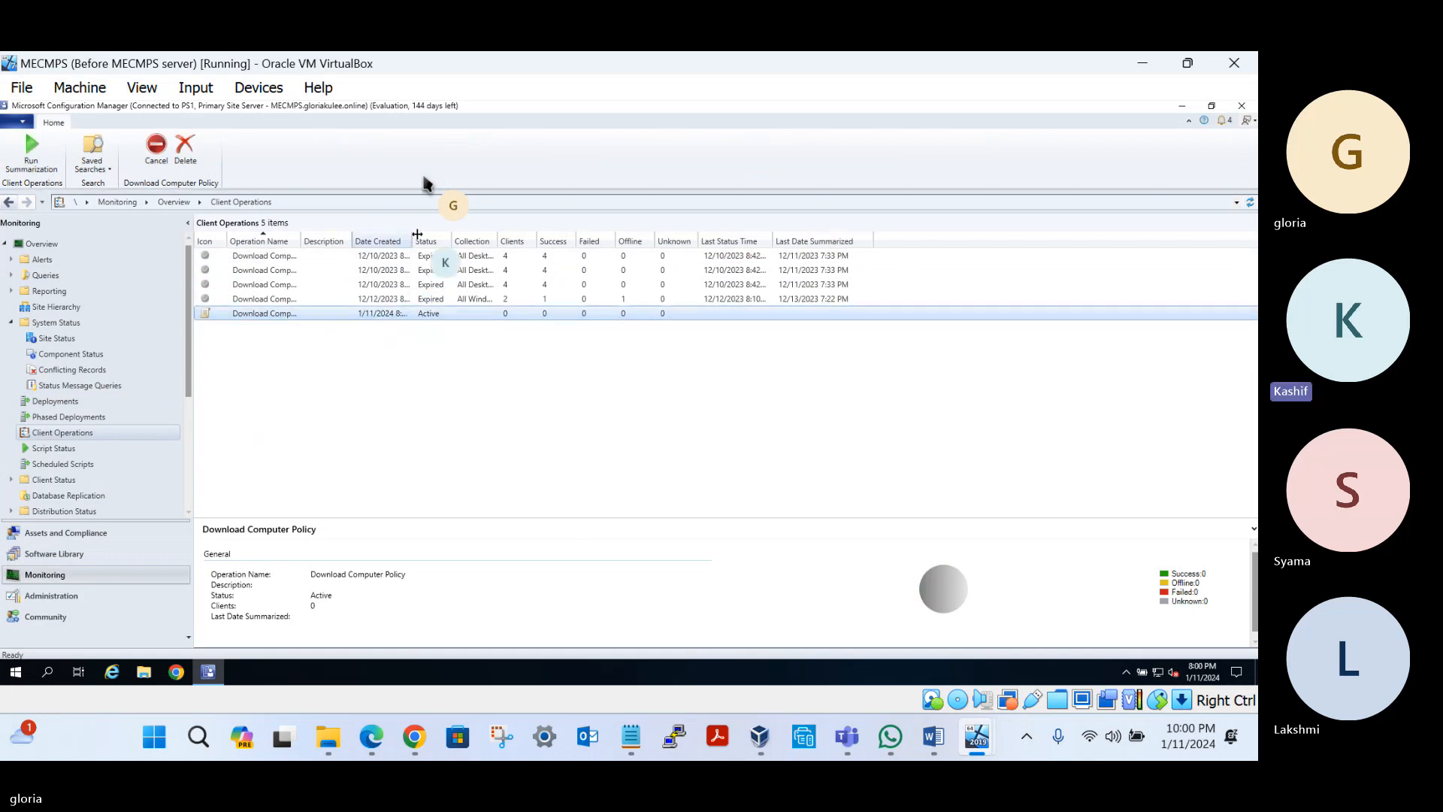
drag(415, 244, 476, 244)
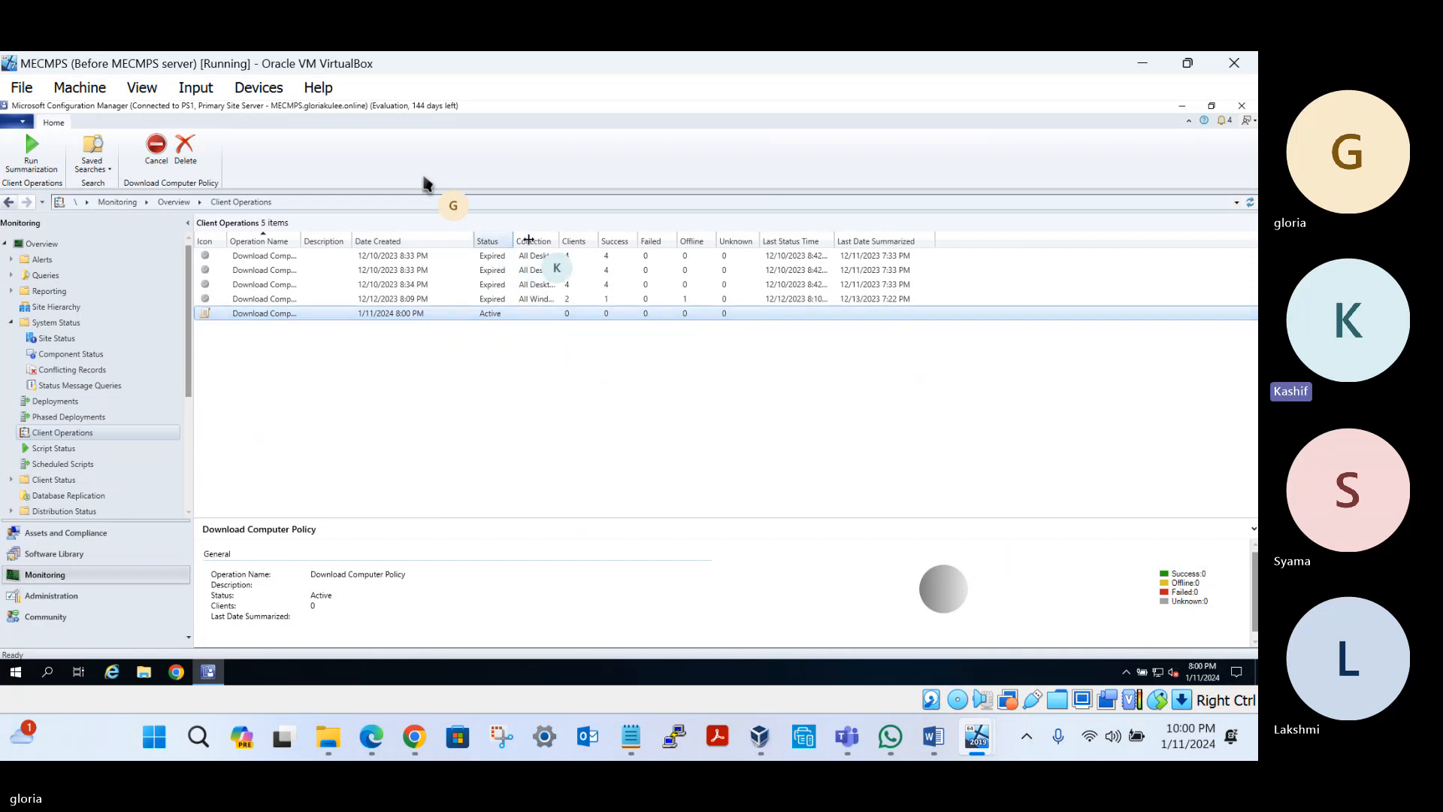
drag(513, 241, 548, 240)
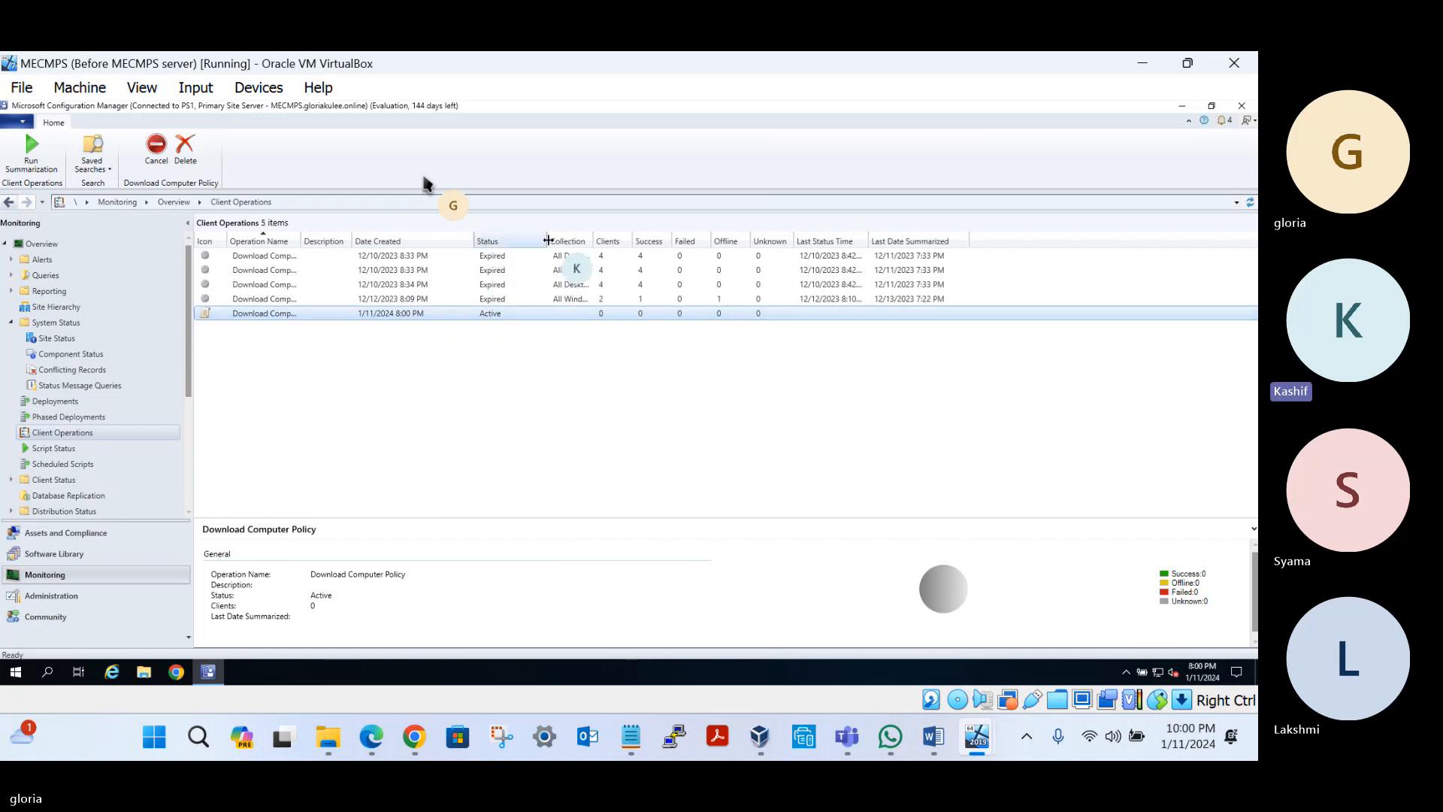
Reselect the new operation, then view the Scheduled Scripts list, which shows 0 items
right_click(552, 316)
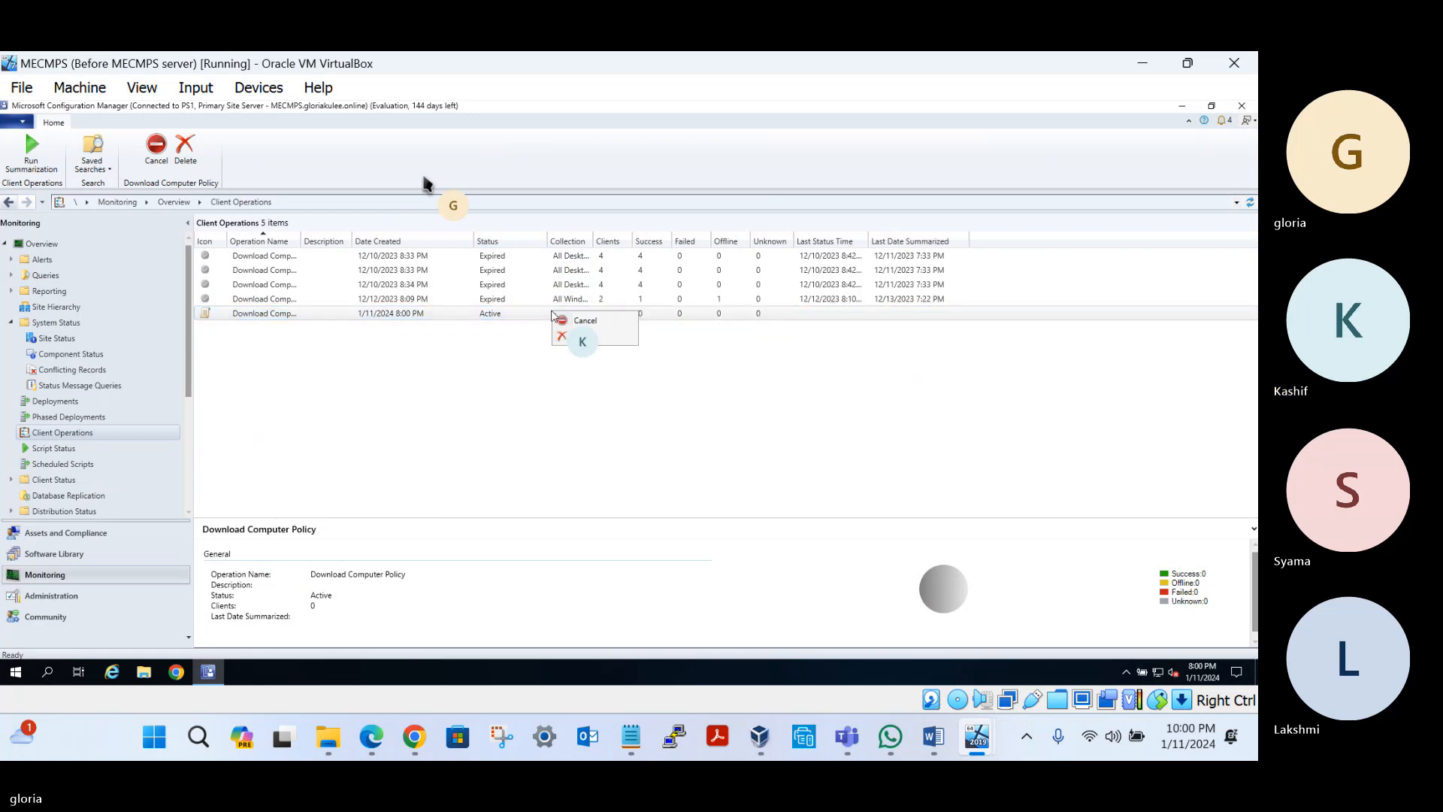
click(56, 417)
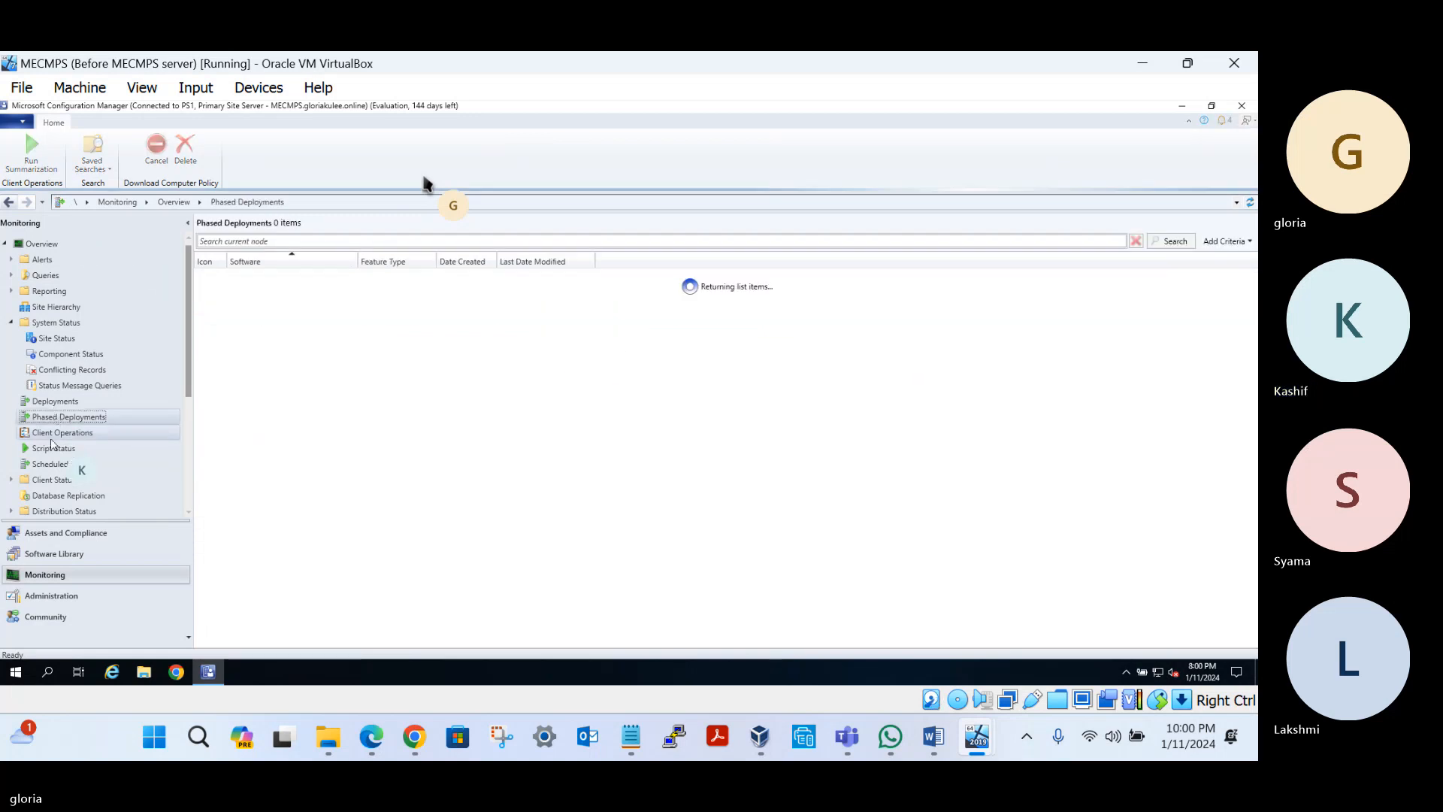
click(60, 433)
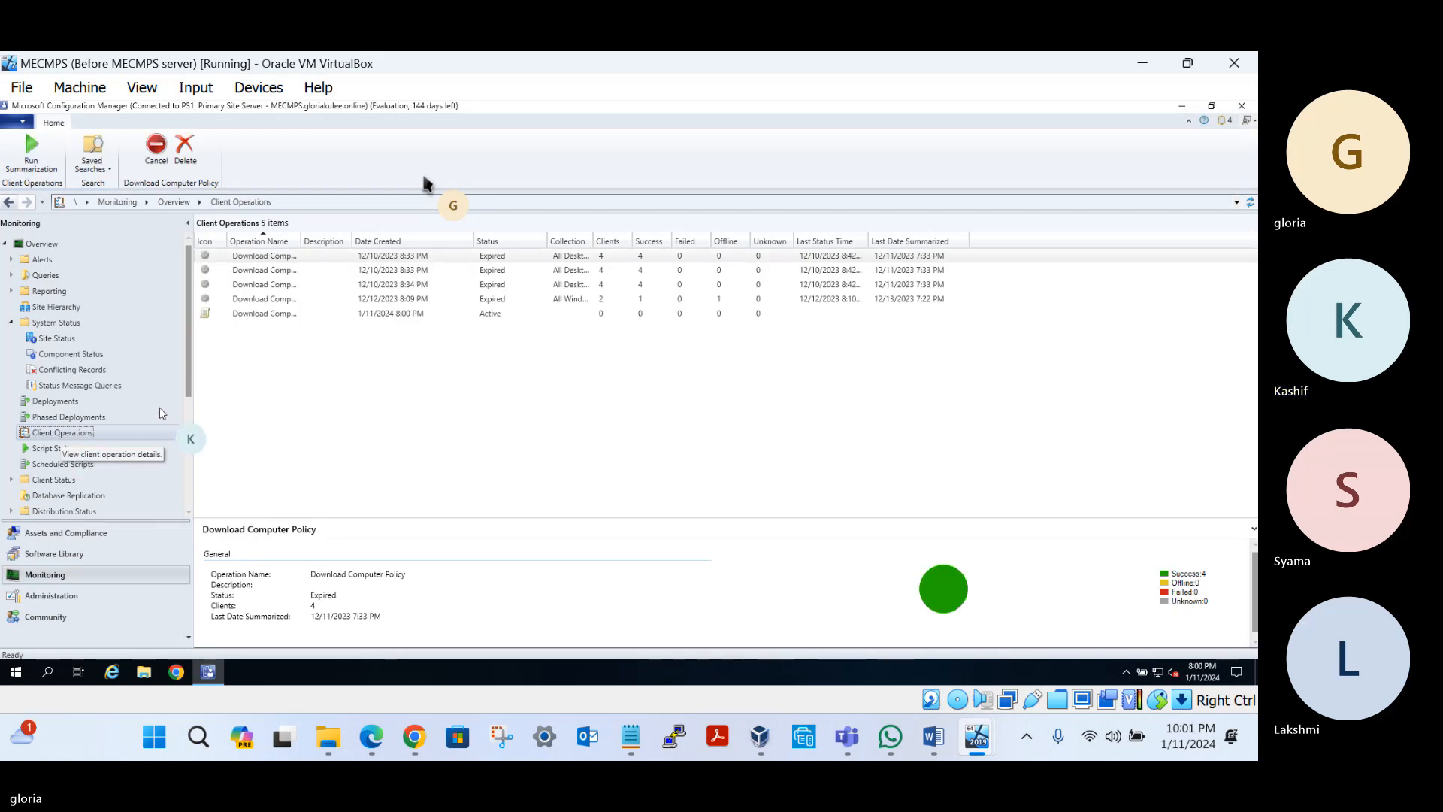
click(392, 314)
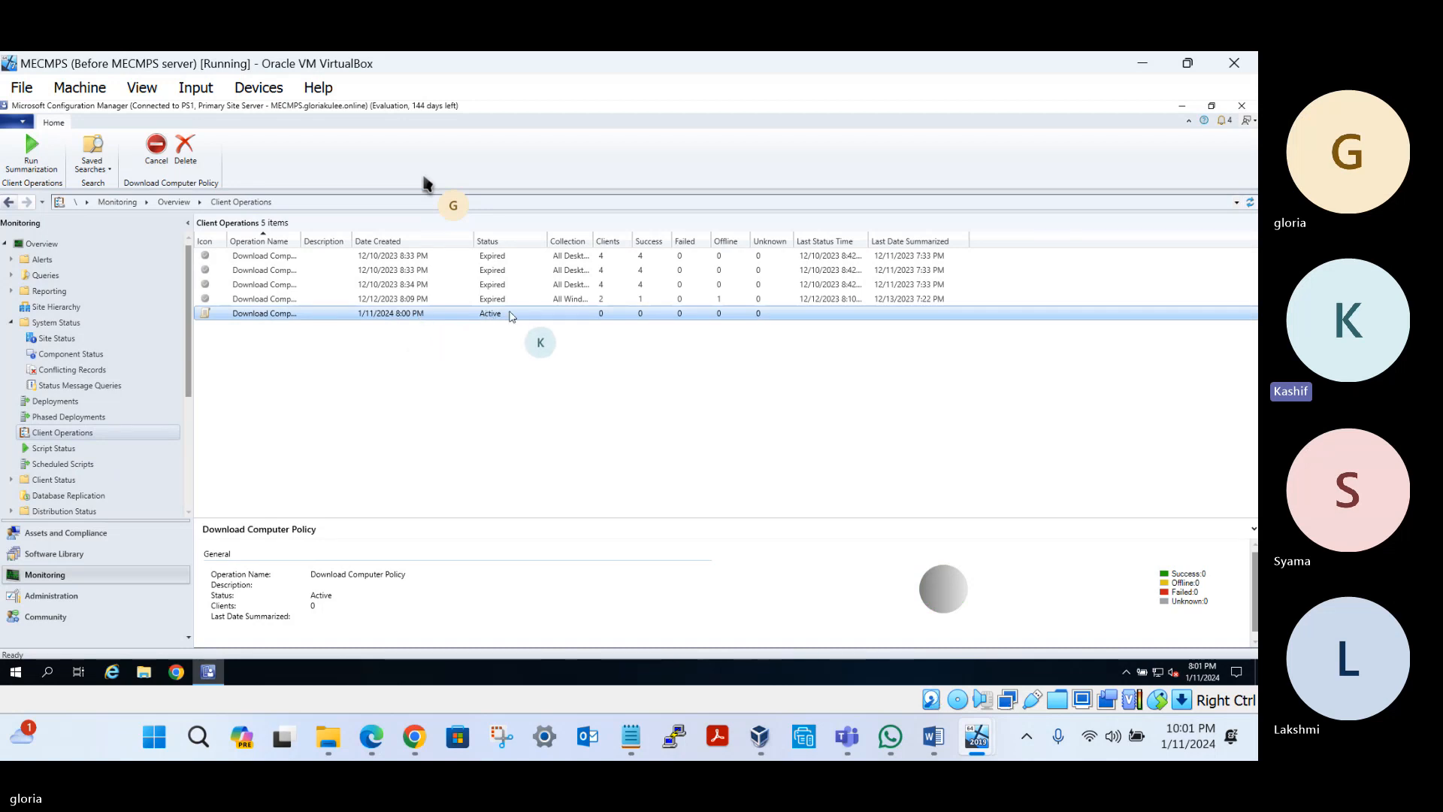
click(61, 466)
scroll(62, 470, down, 2)
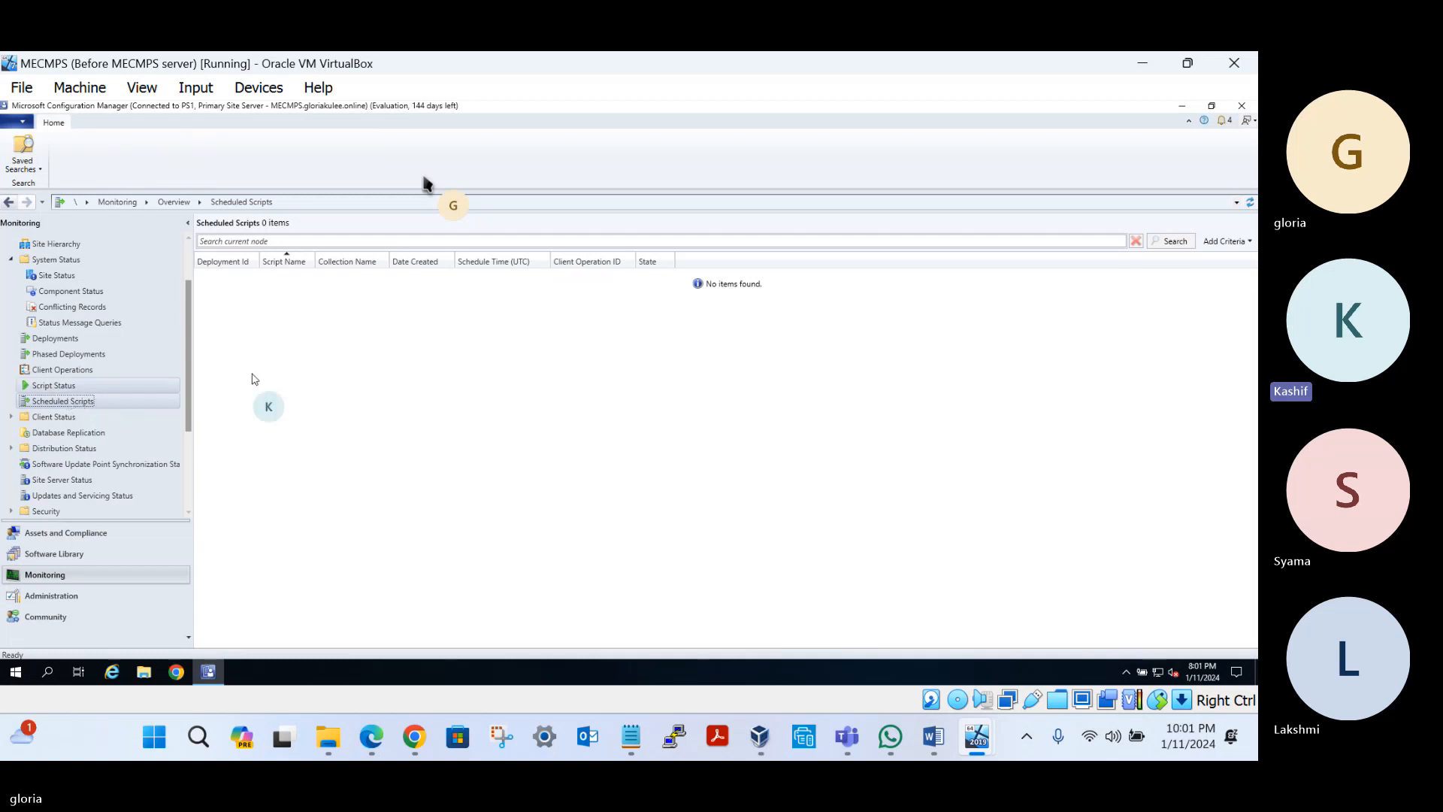
Switch to the Administration workspace overview, showing the failed PS1 site backup alert
scroll(103, 369, down, 1)
scroll(103, 368, down, 3)
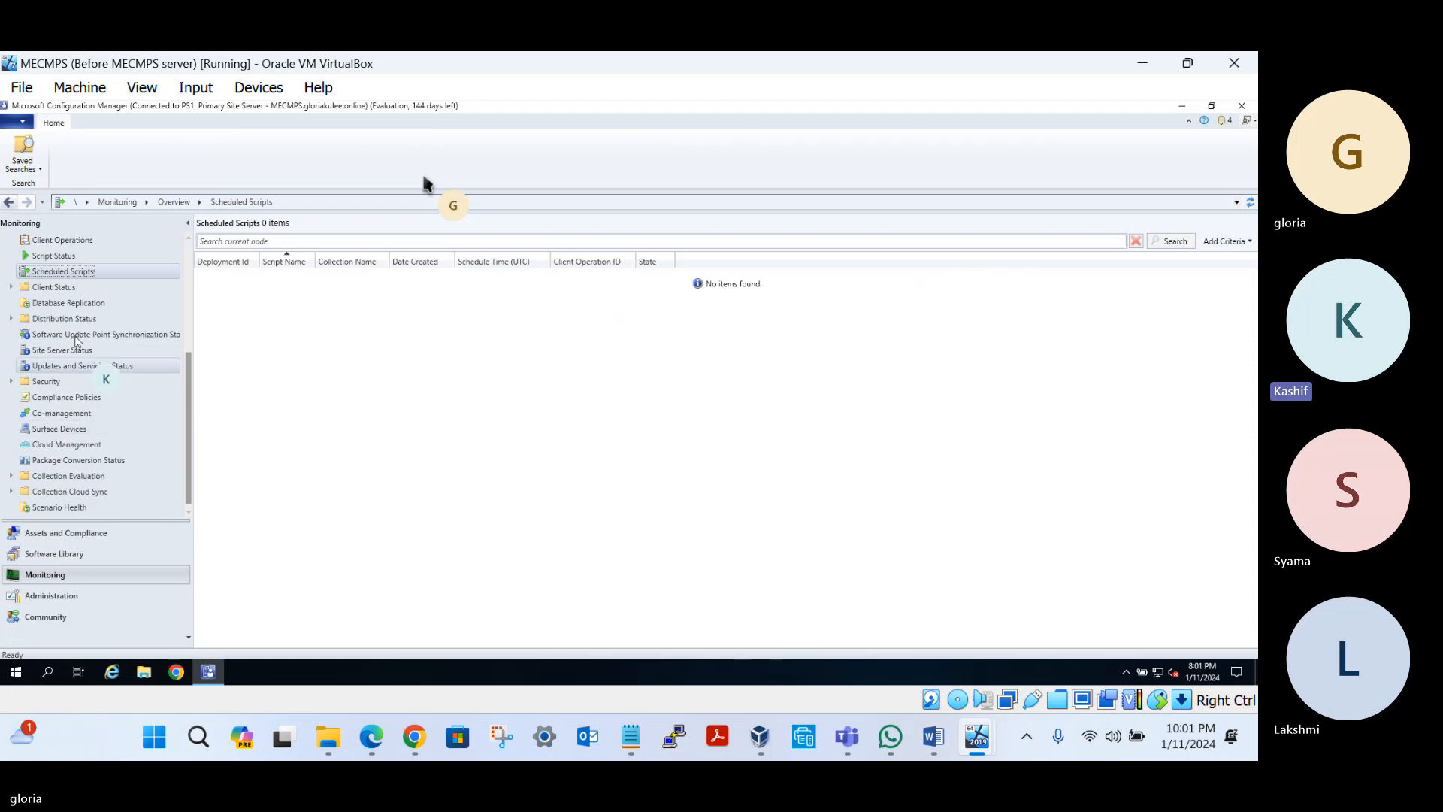
scroll(66, 387, up, 4)
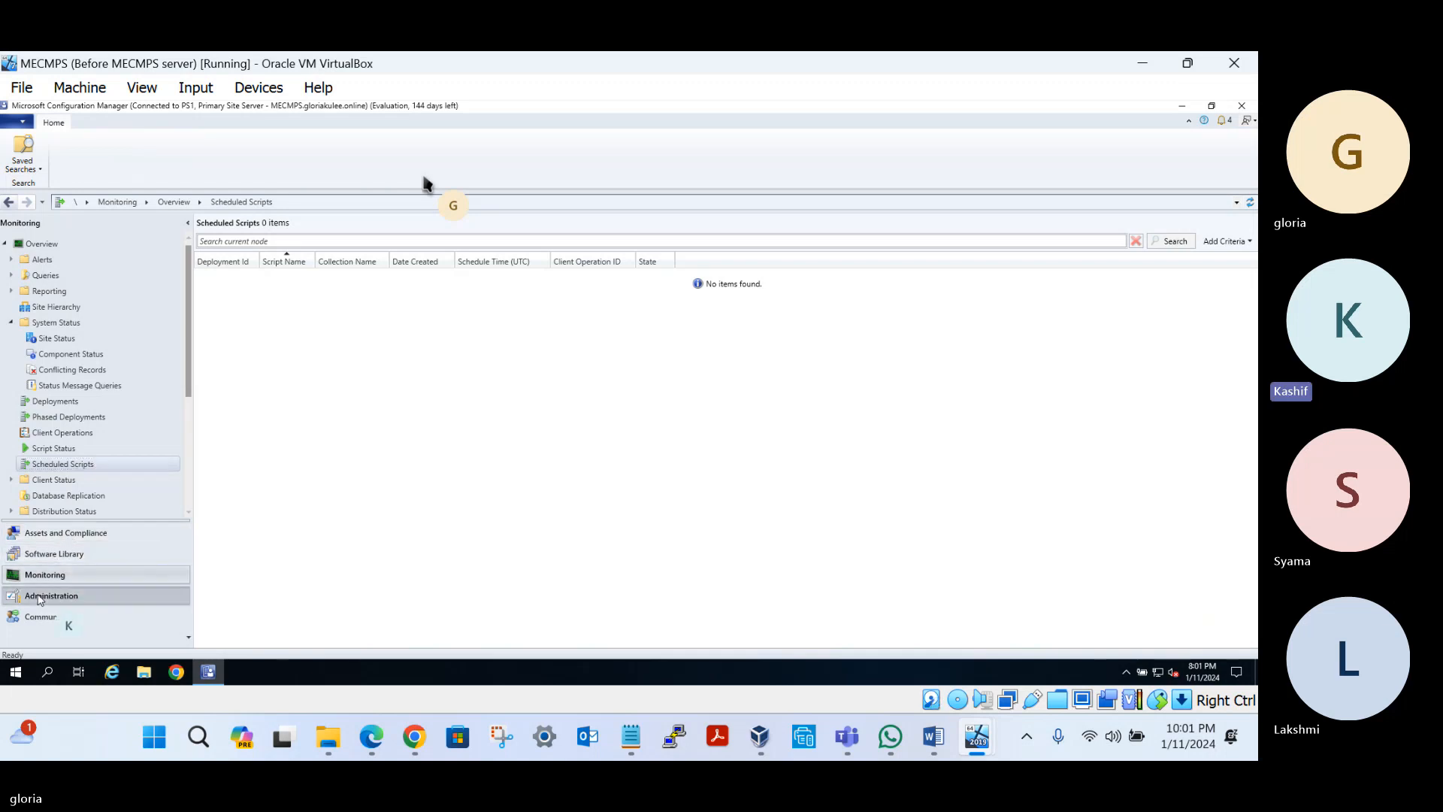
click(40, 597)
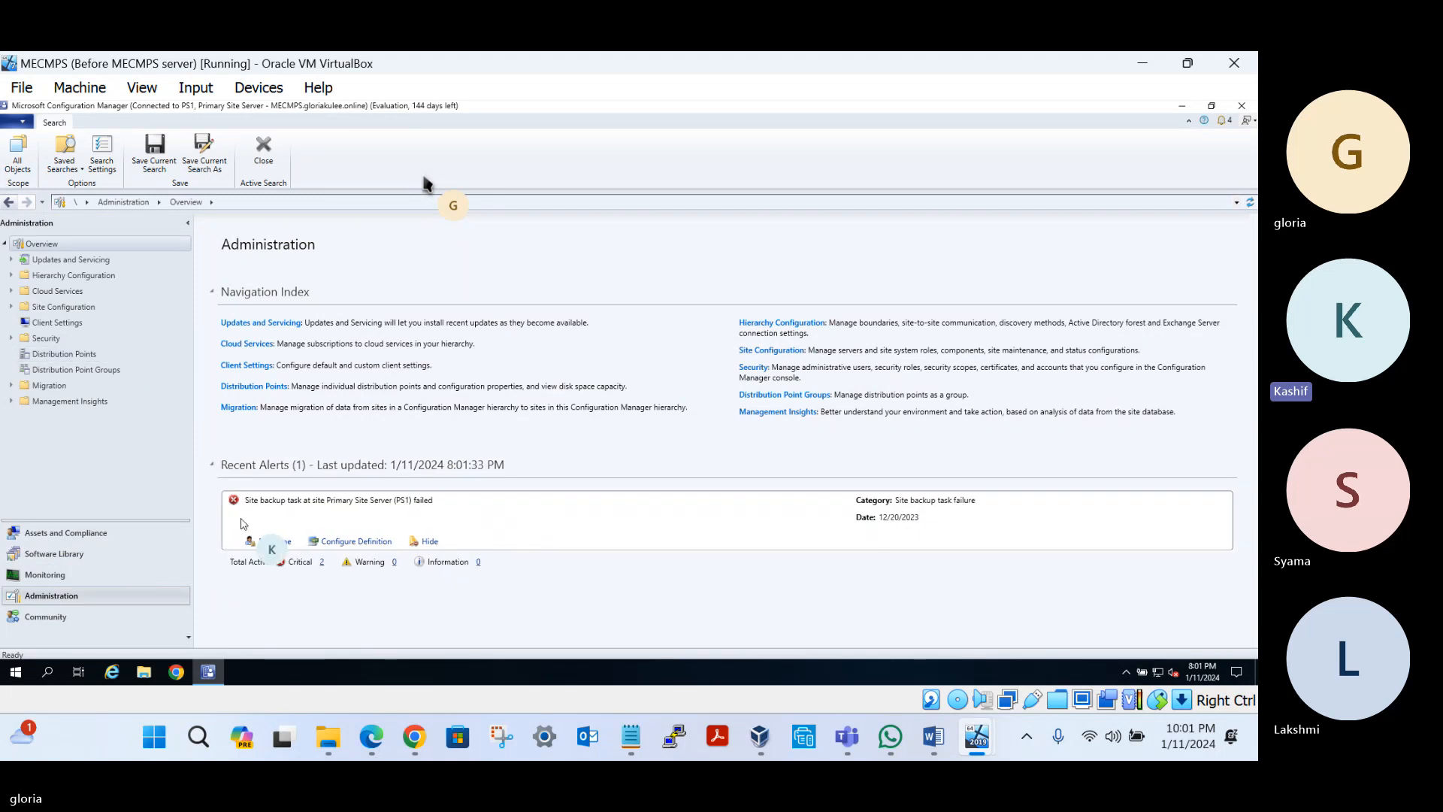
Show PS1's 12 roles under Servers and Site System Roles and select the Software update point
click(11, 306)
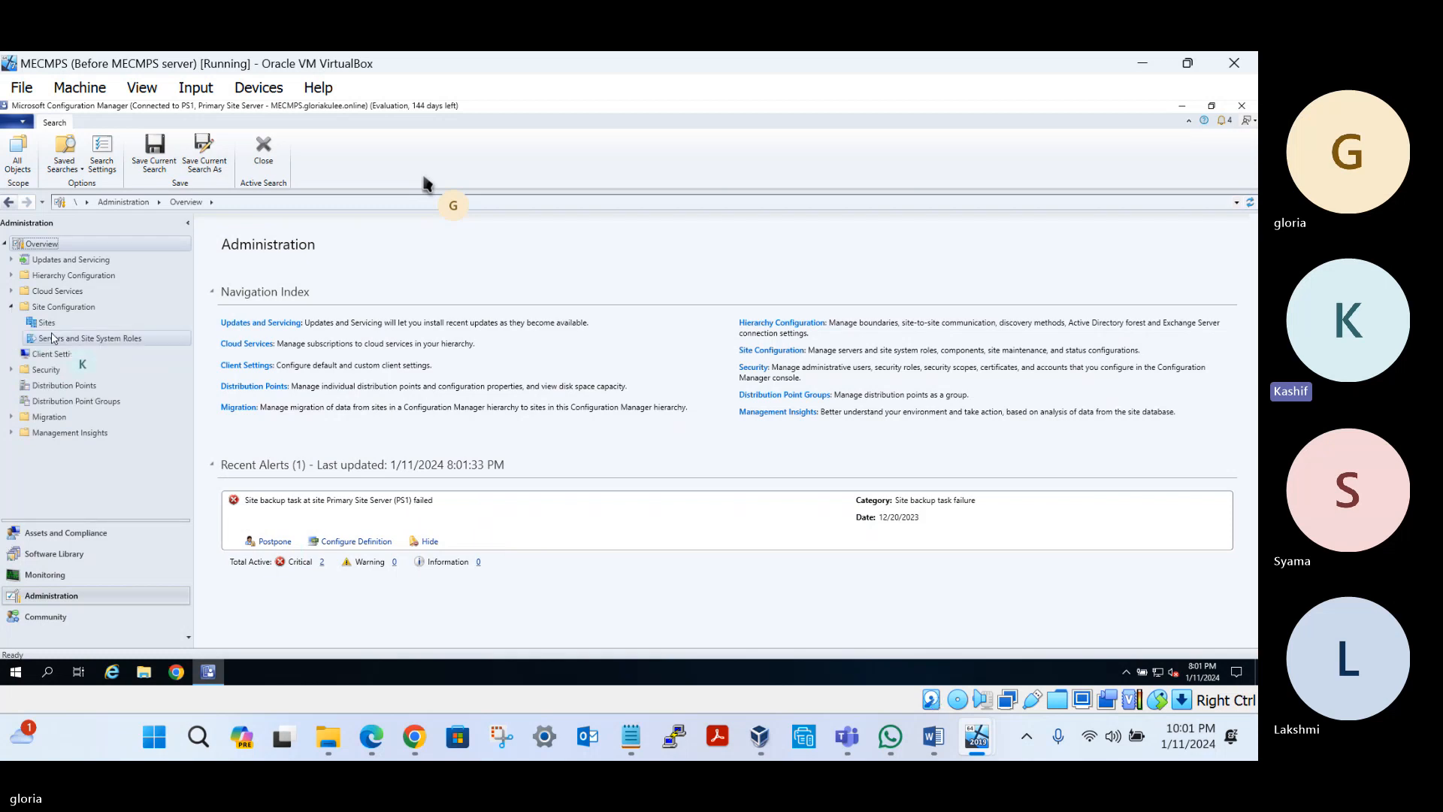
click(81, 338)
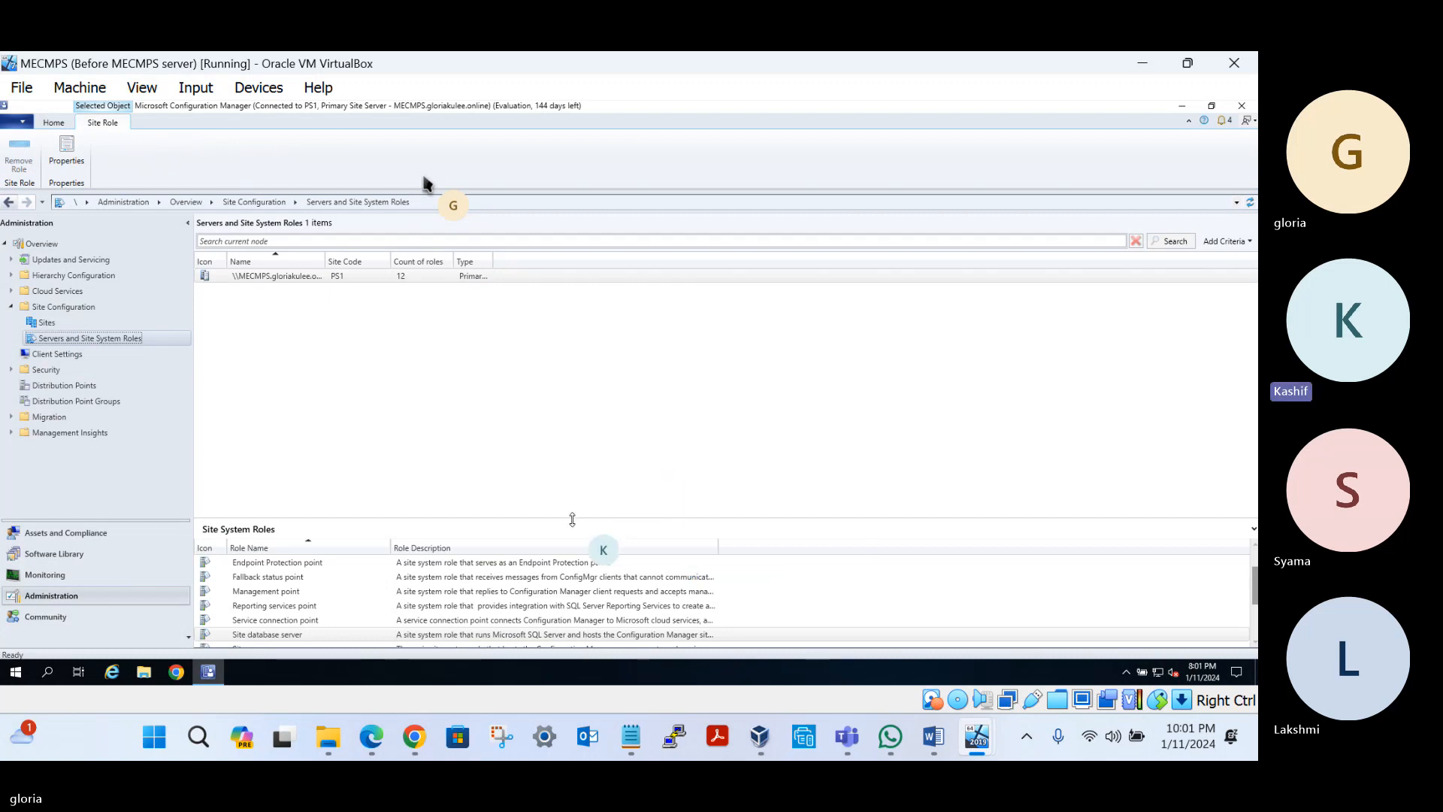
drag(575, 518, 576, 376)
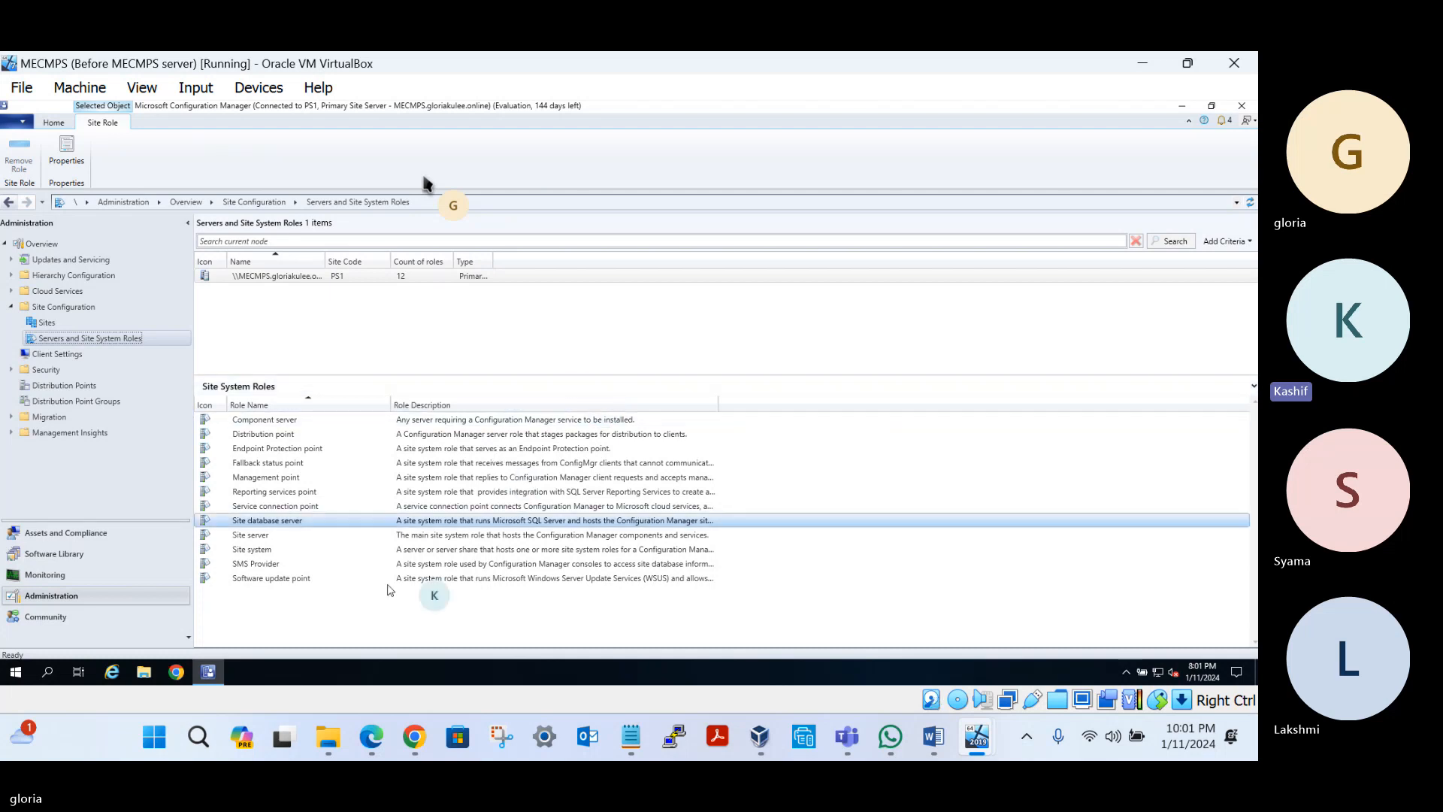
click(273, 580)
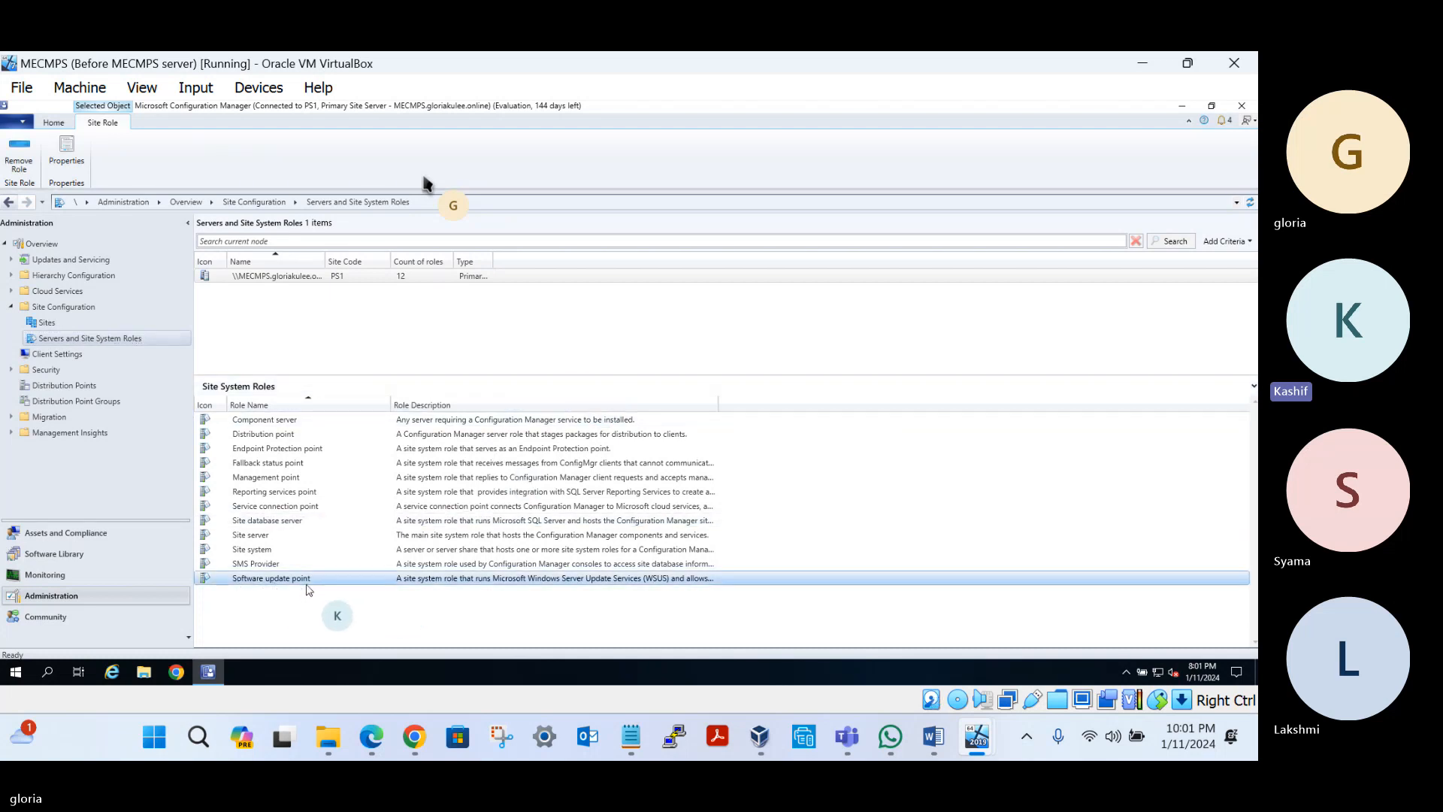
click(632, 739)
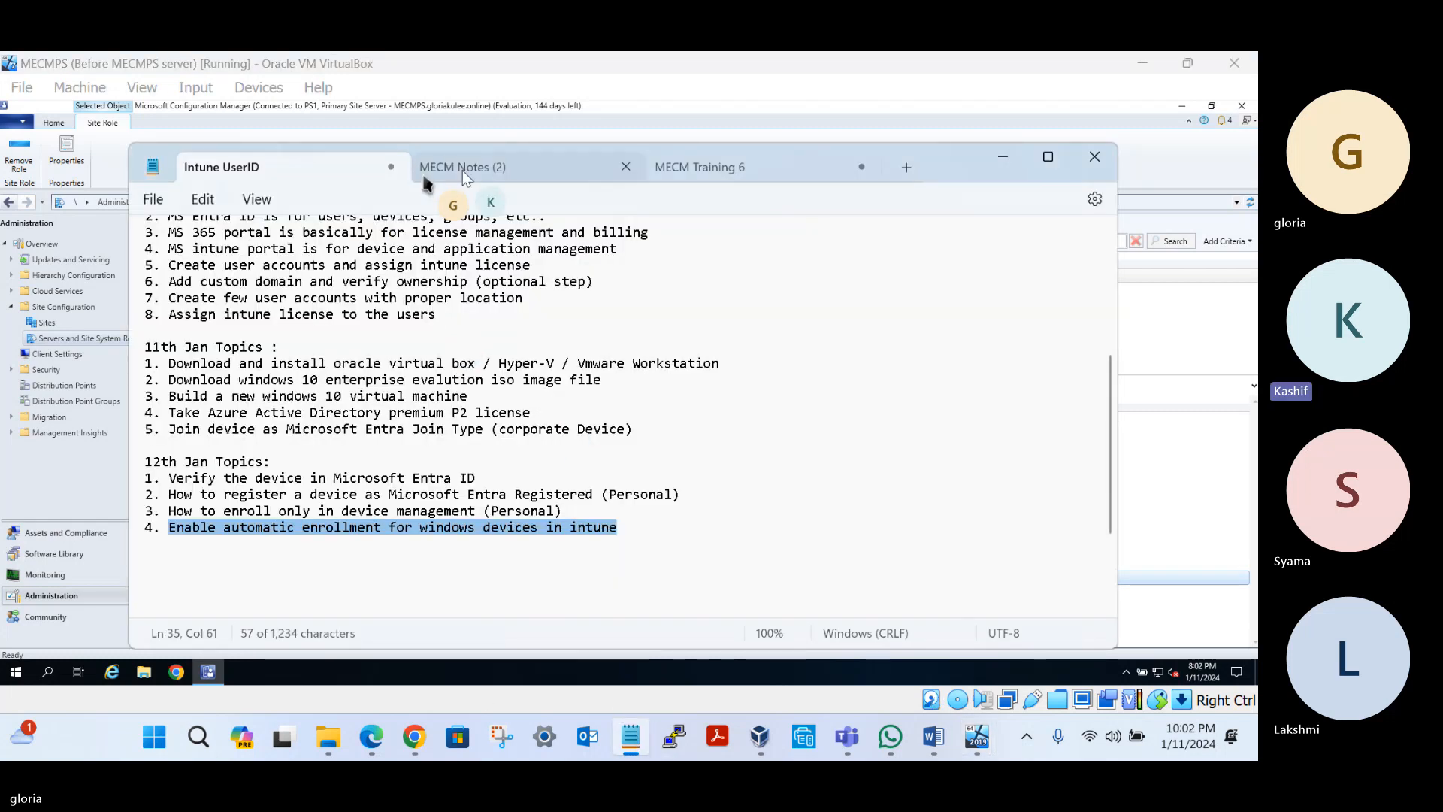
Find 'wsus' in MECM Notes and change the 21st Sept heading to 21st Dec
click(591, 175)
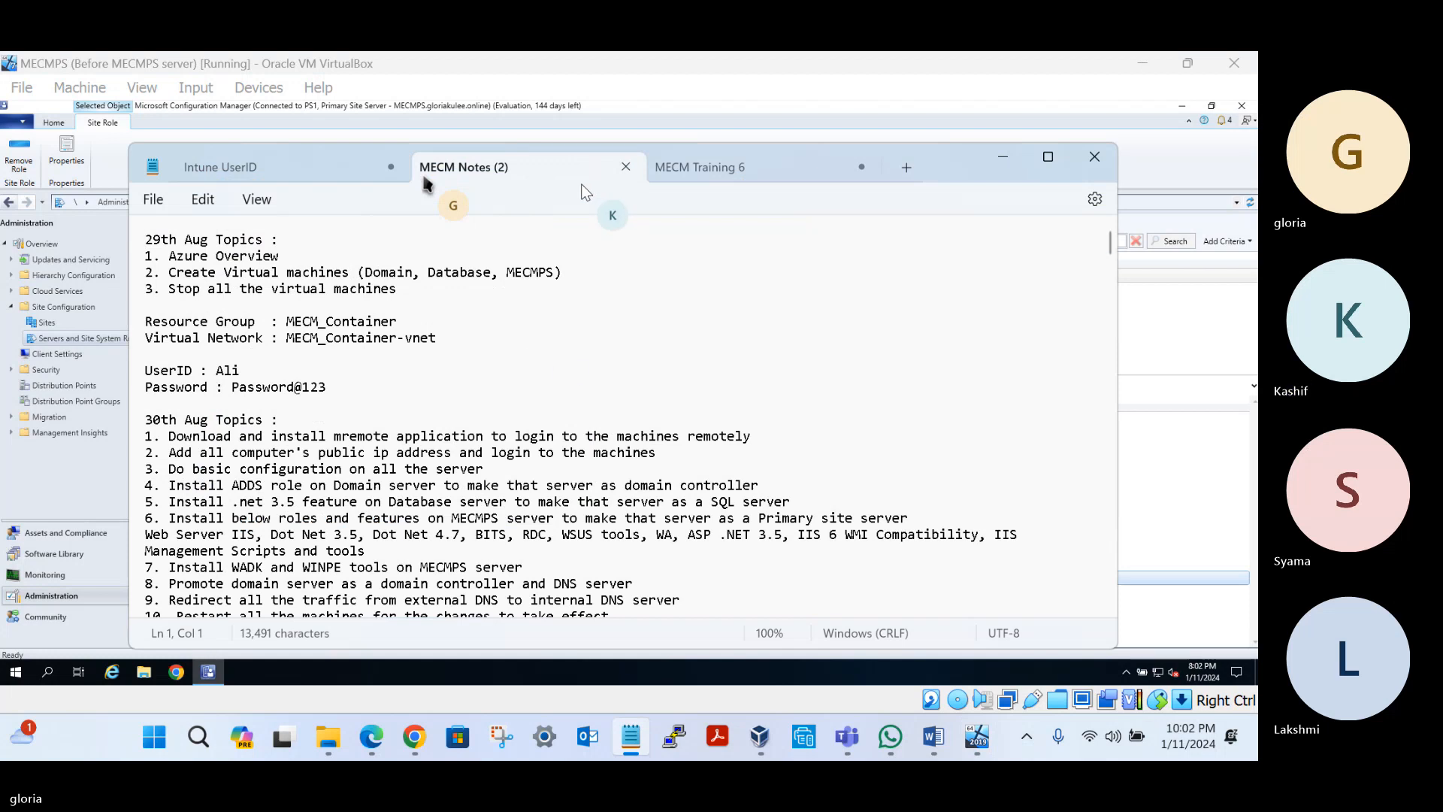
key(ctrl+f)
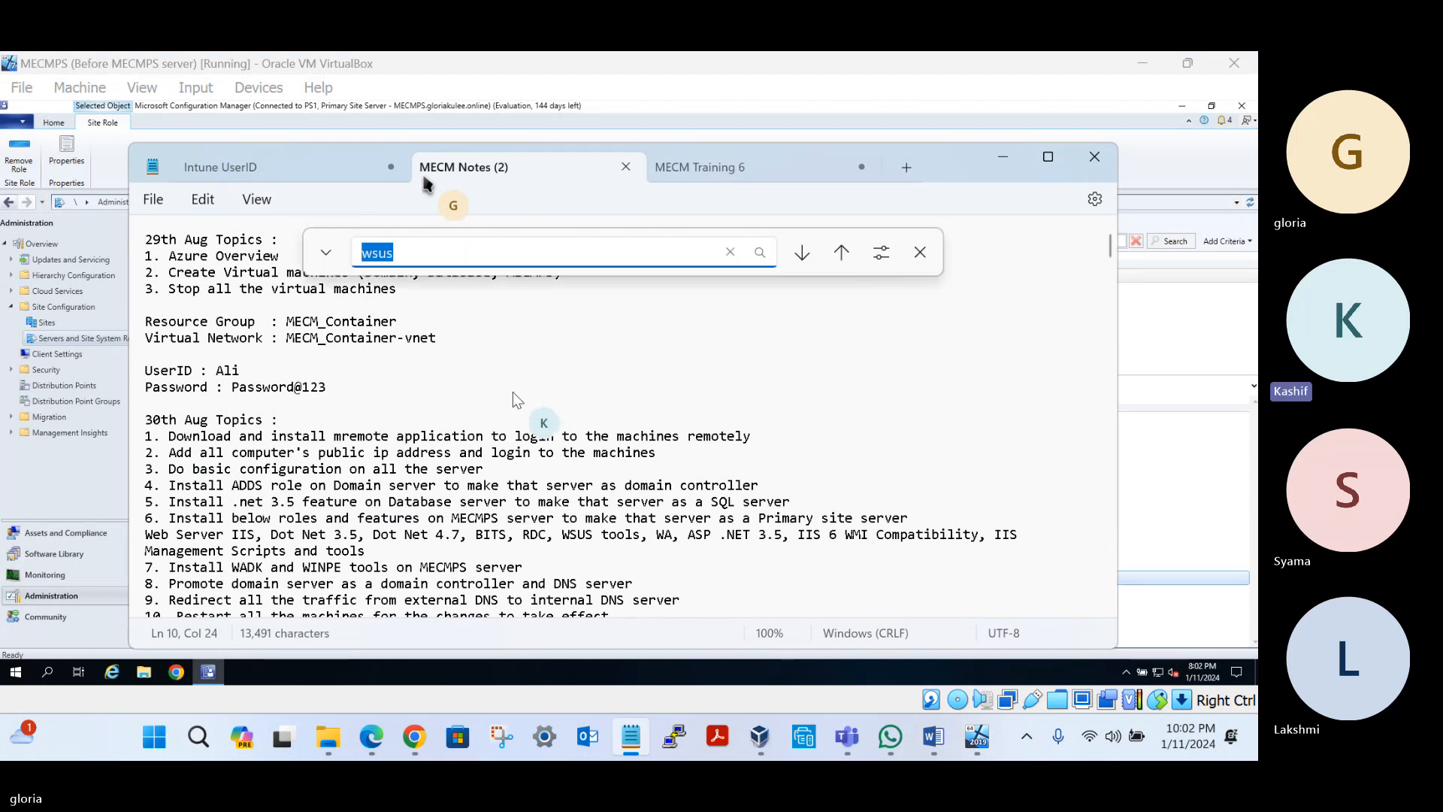
text(wsus)
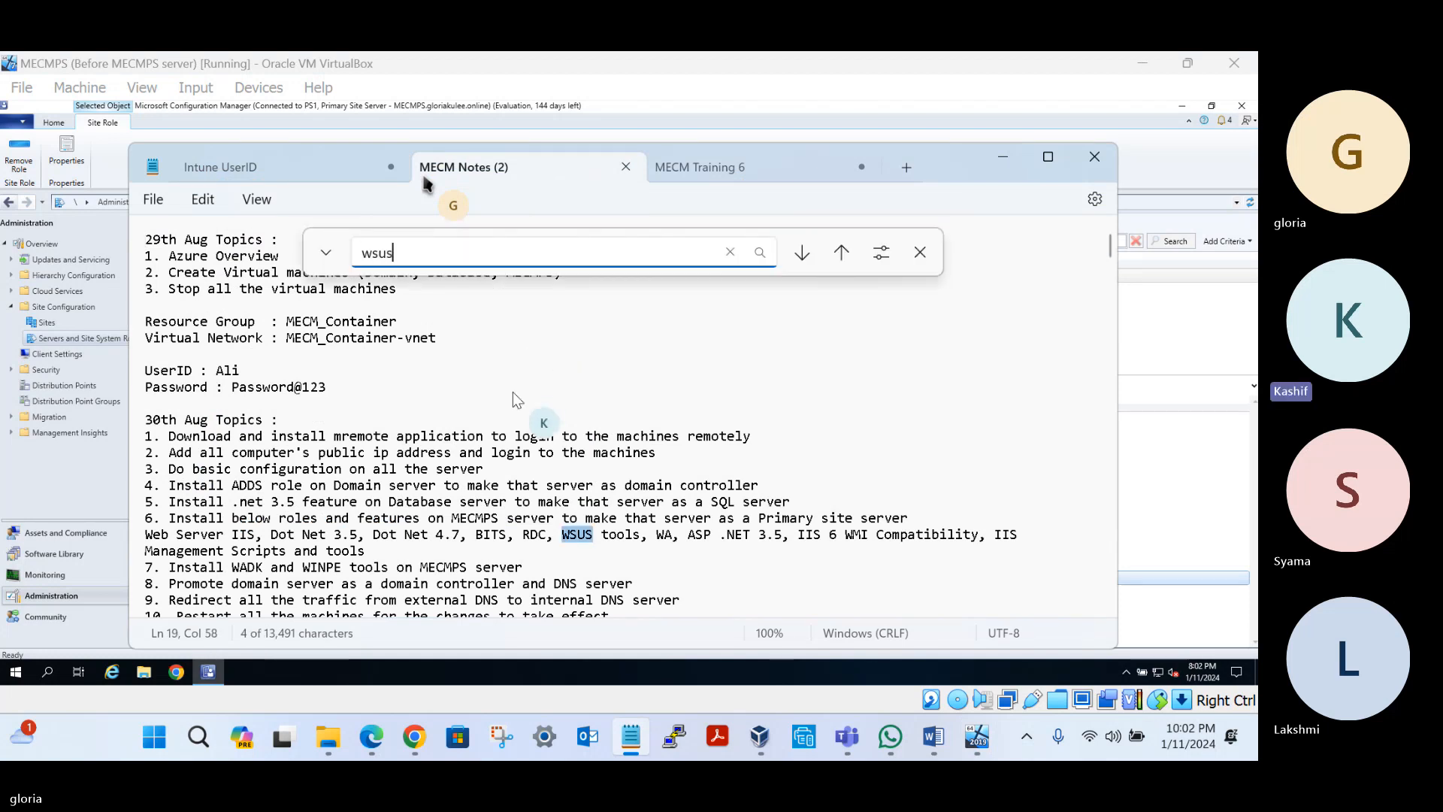
key(Return)
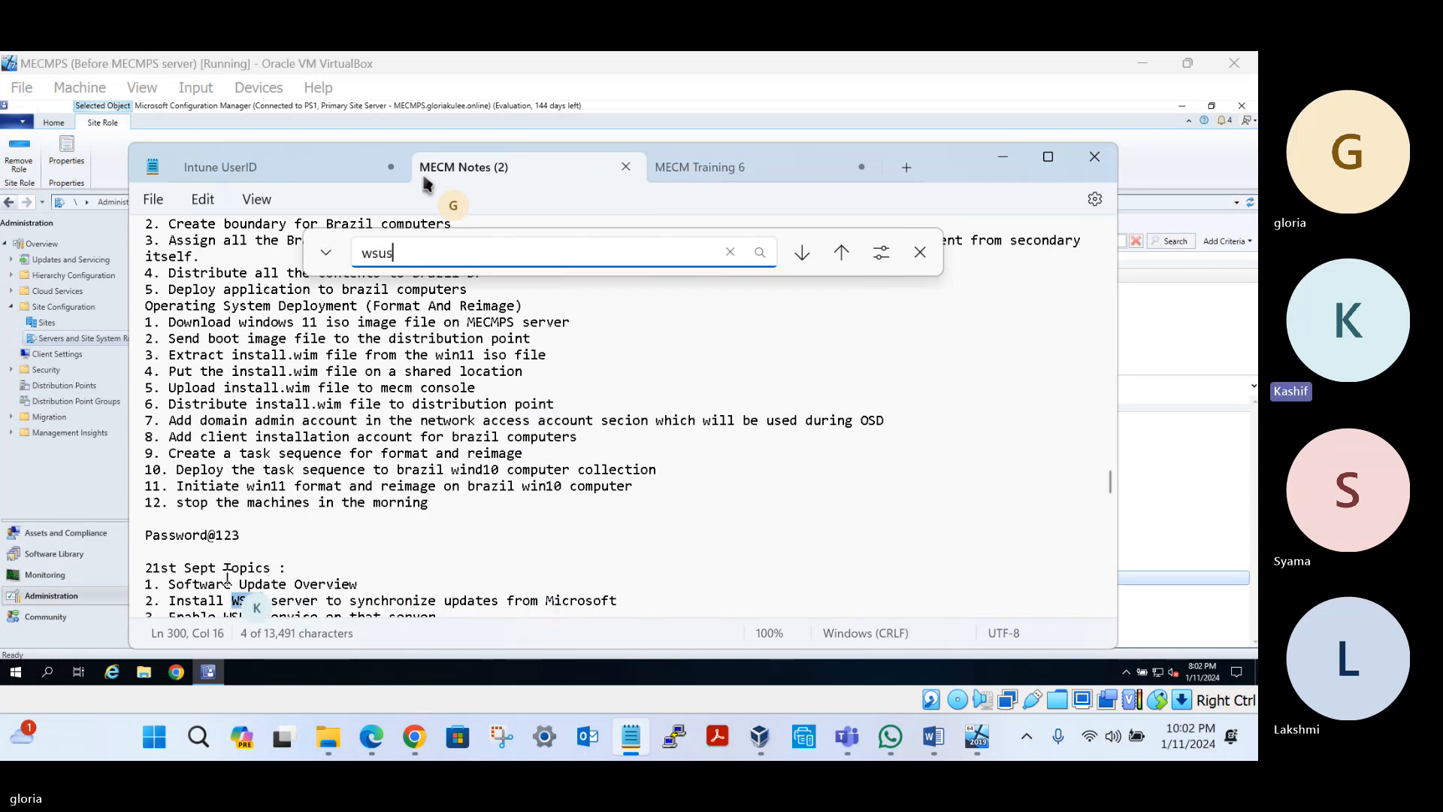
scroll(217, 575, down, 2)
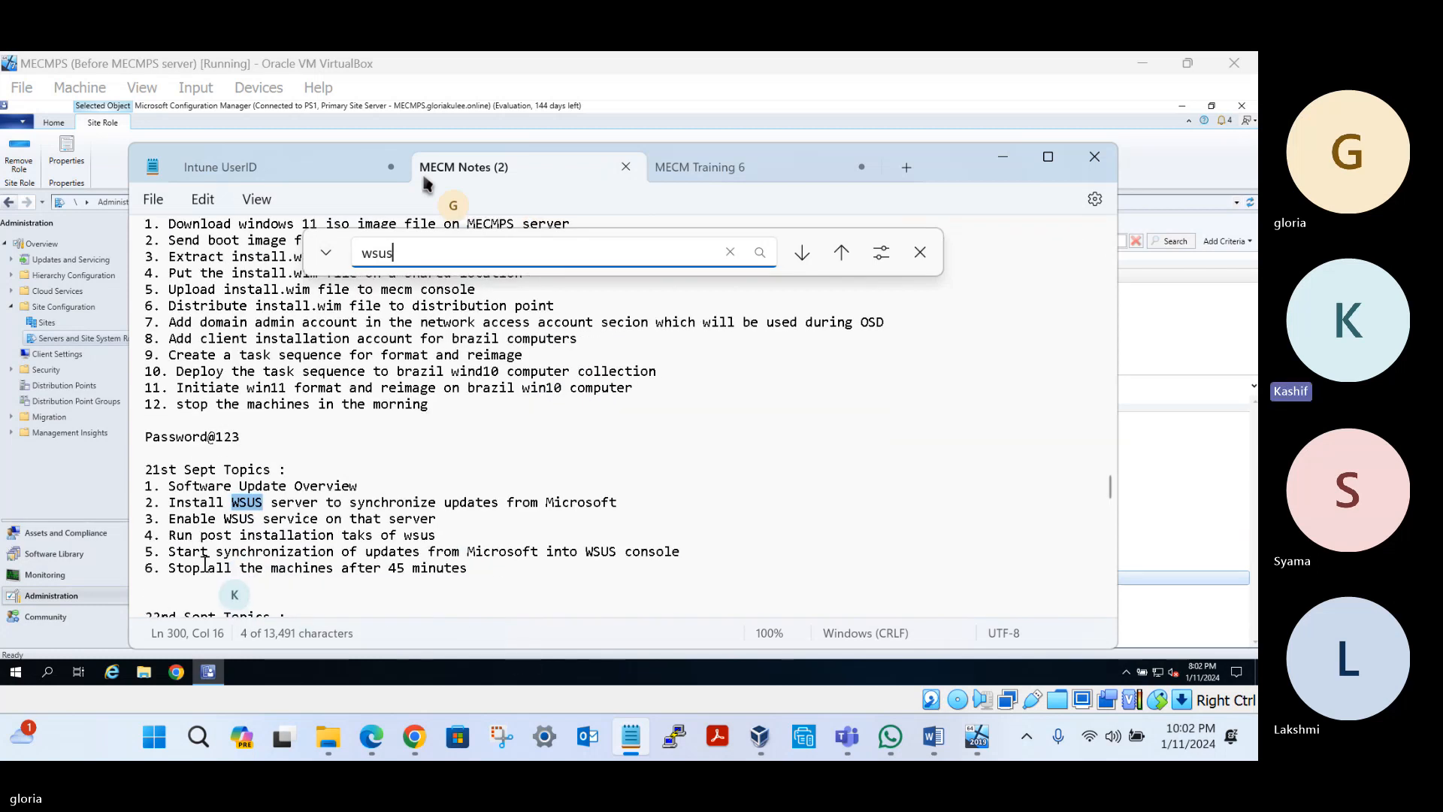
double_click(200, 470)
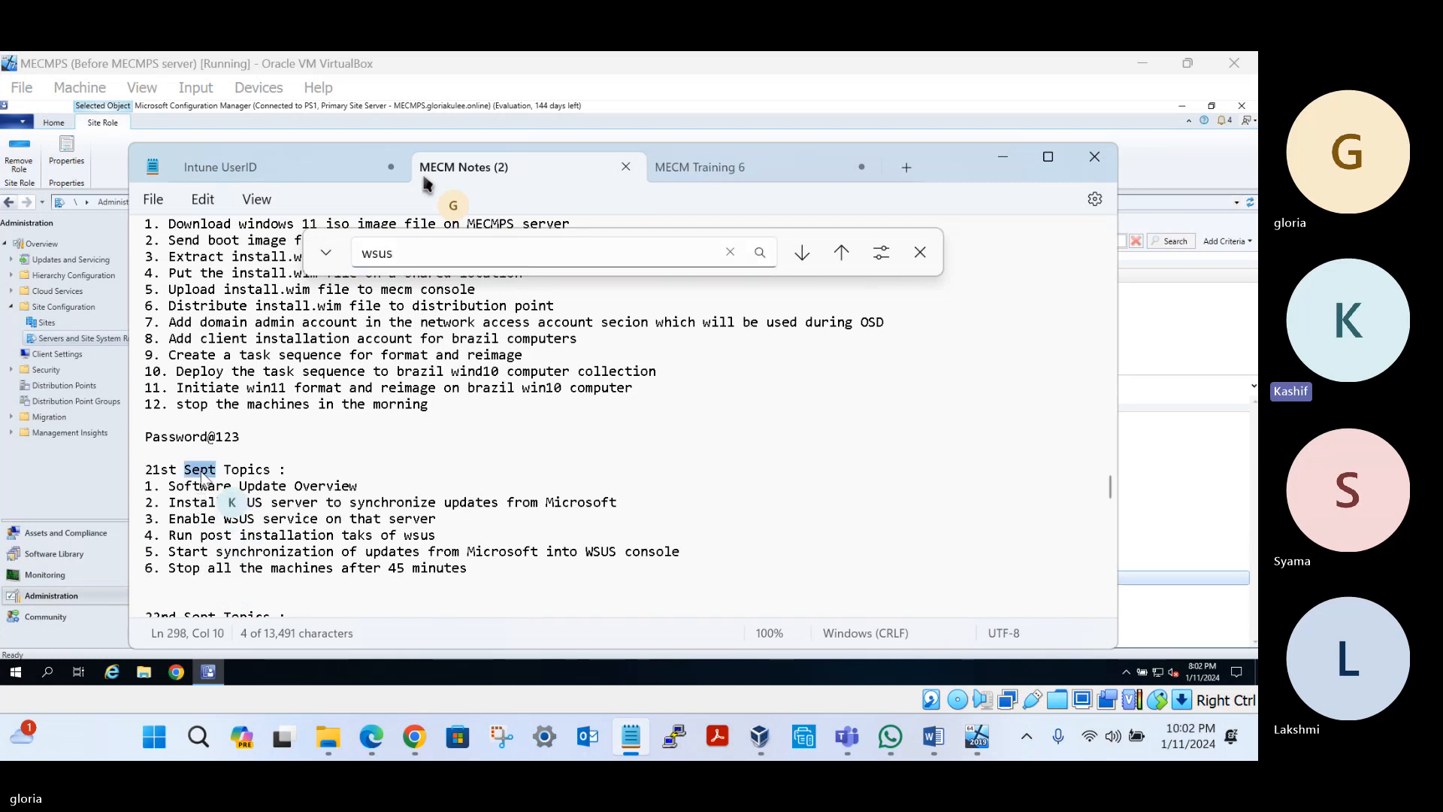
text(Dec)
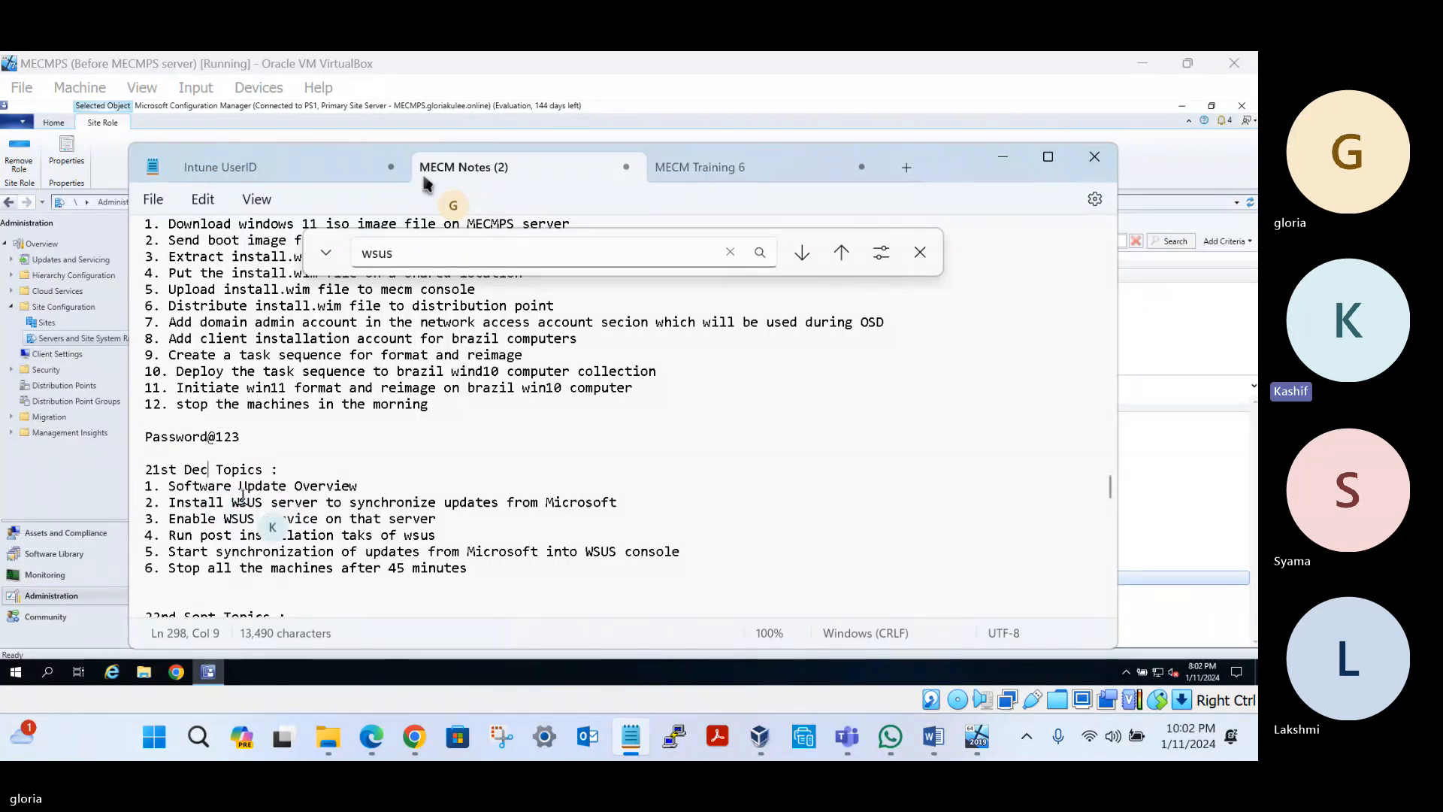
Select the 21st Dec software update topic list, then return to Configuration Manager
key(Down)
key(Down)
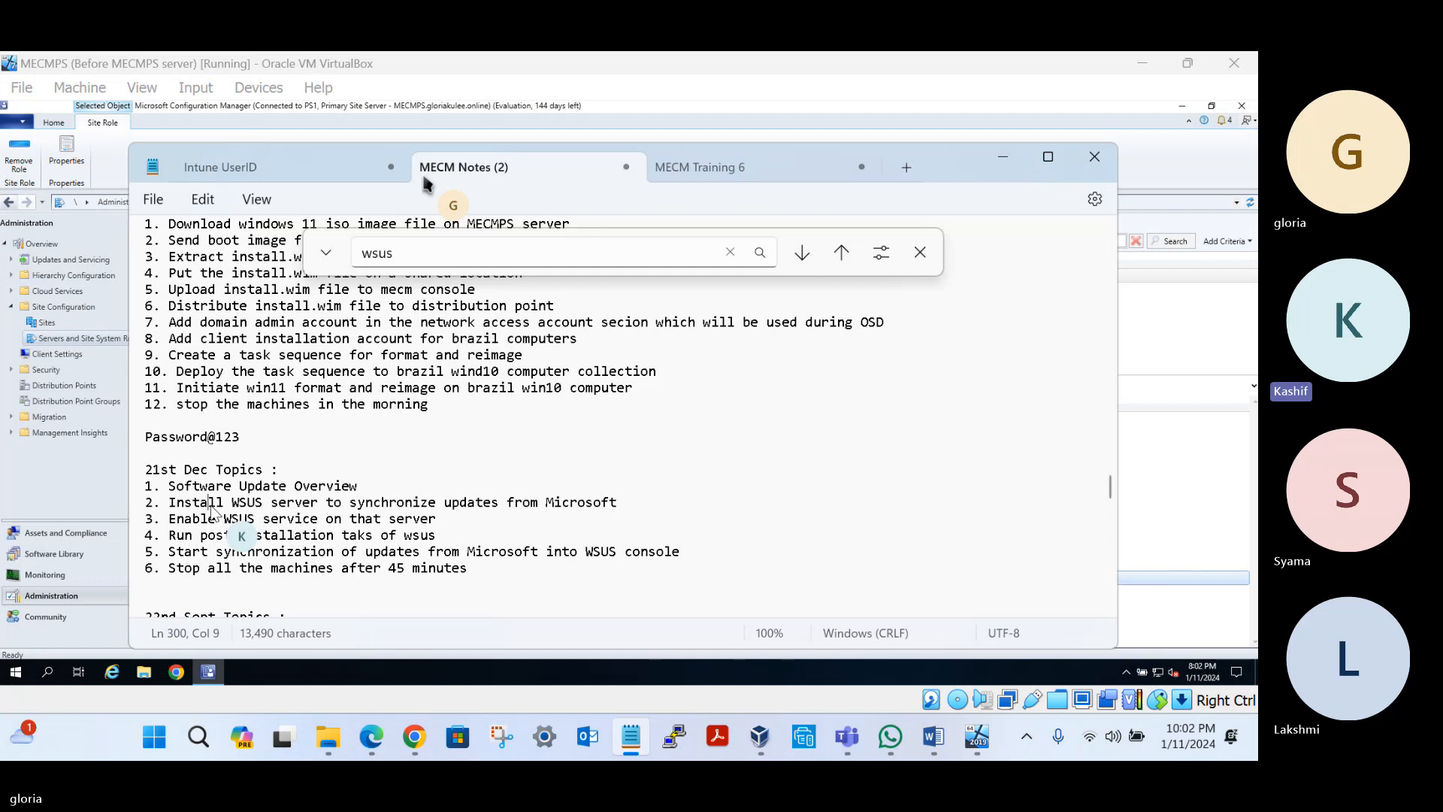
mouse_move(209, 503)
mouse_down()
mouse_move(353, 503)
mouse_move(170, 487)
mouse_move(192, 511)
mouse_up()
click(192, 514)
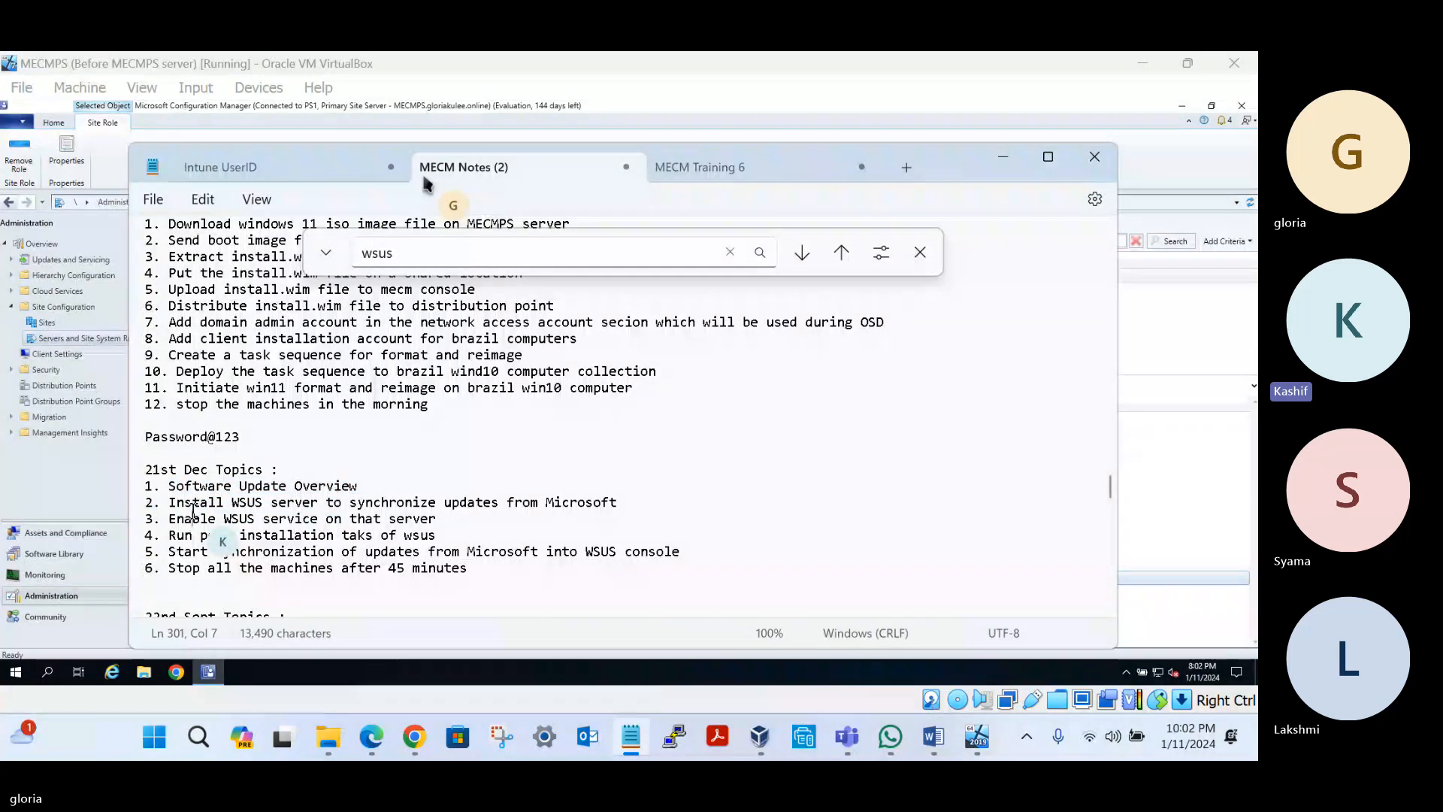
click(85, 494)
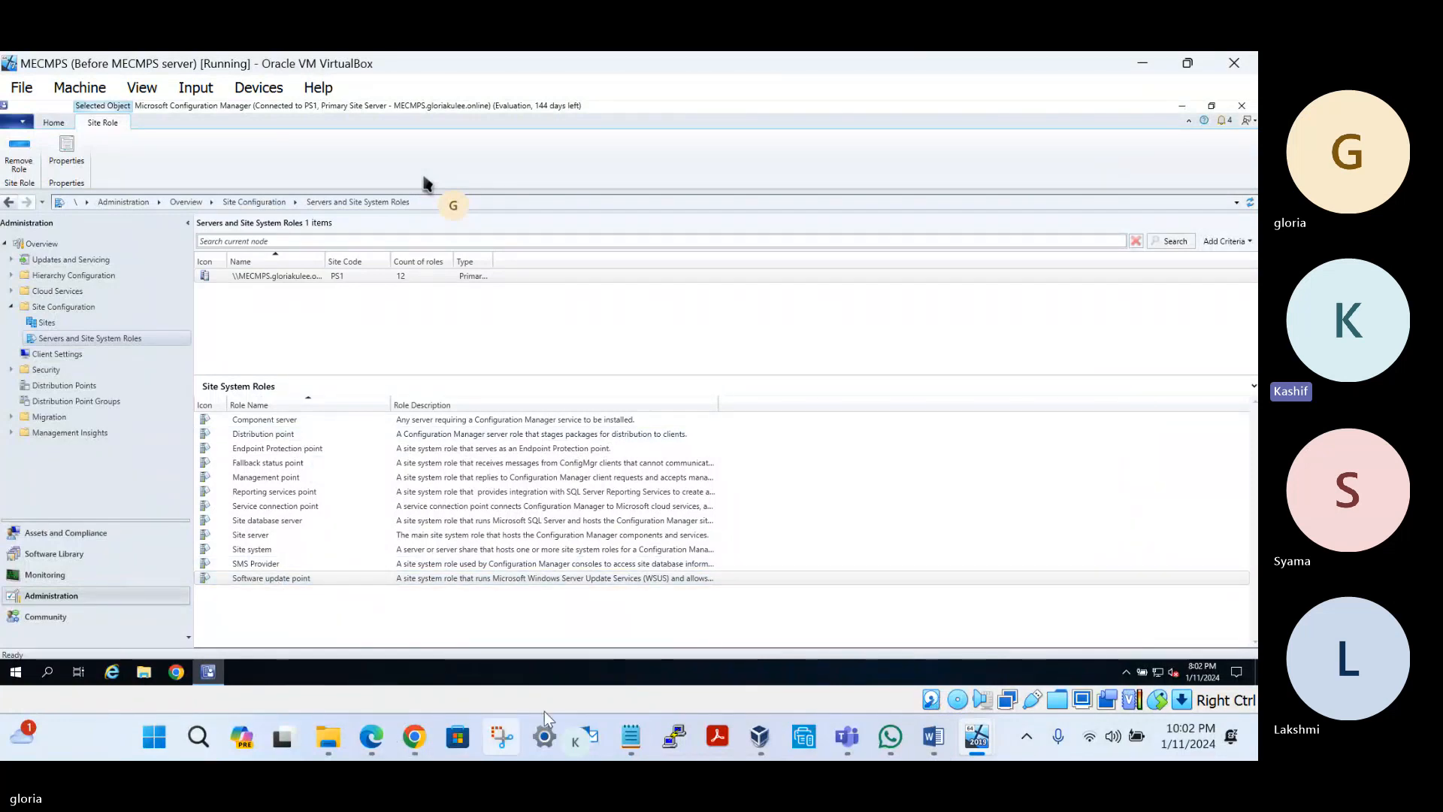
click(629, 740)
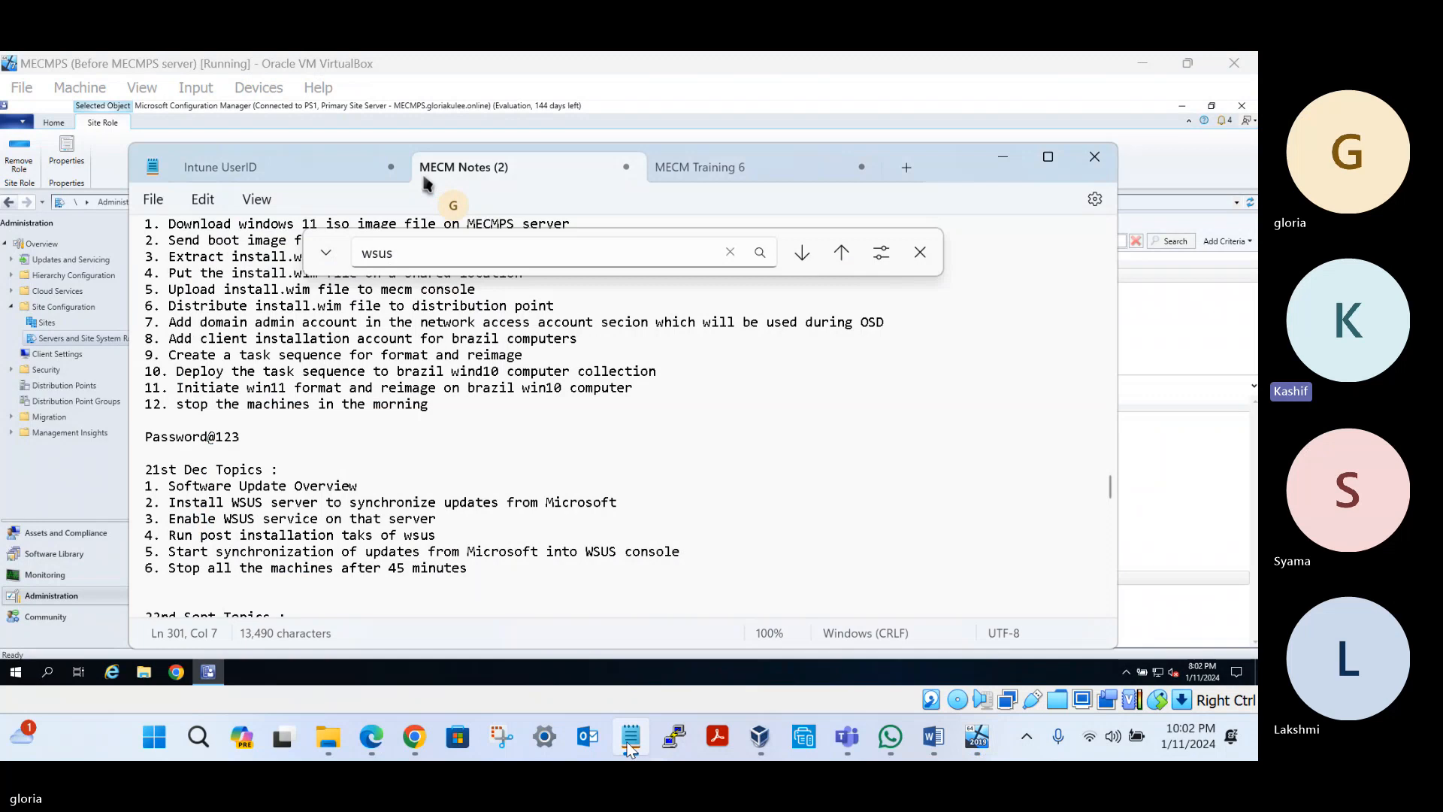
click(164, 487)
drag(165, 487, 297, 568)
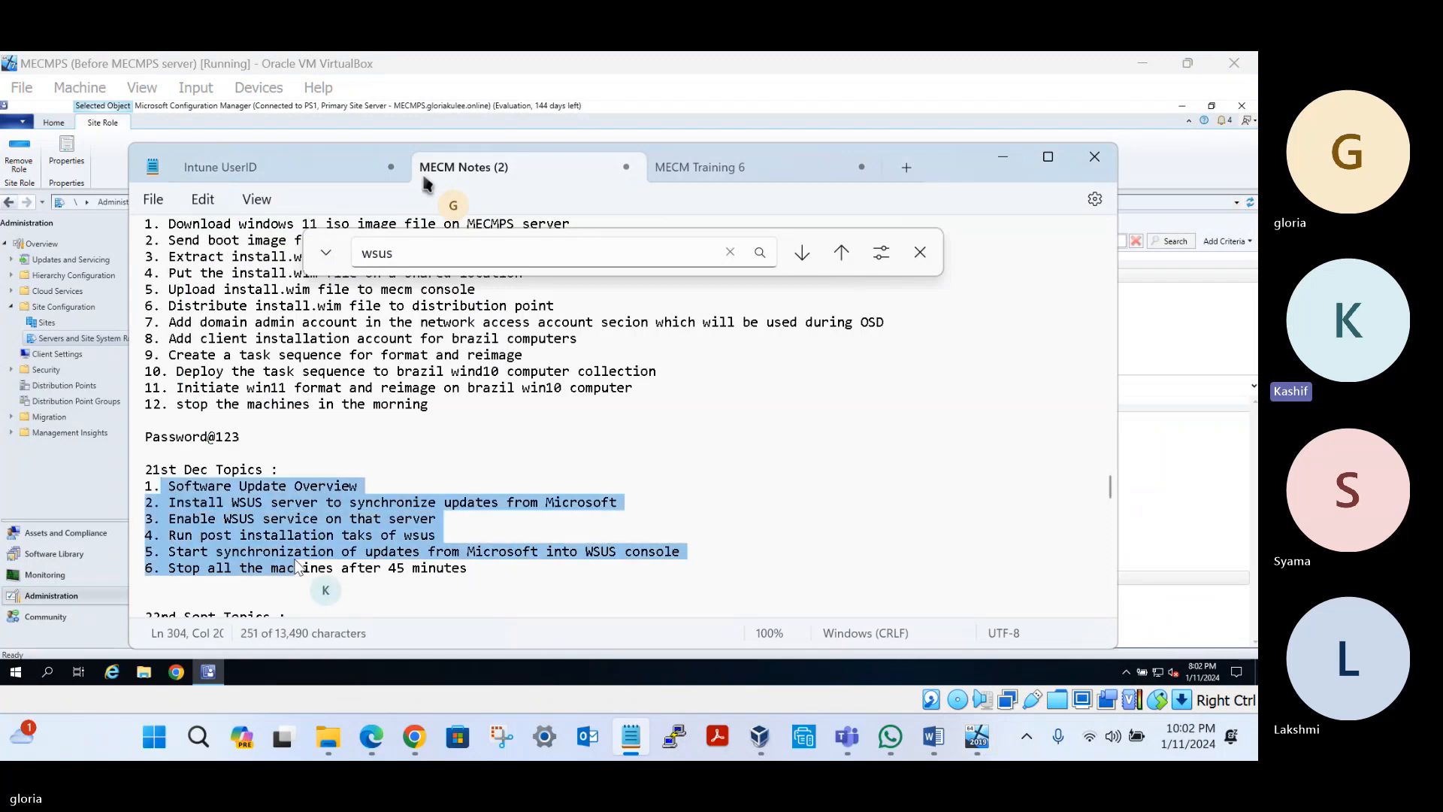
click(98, 496)
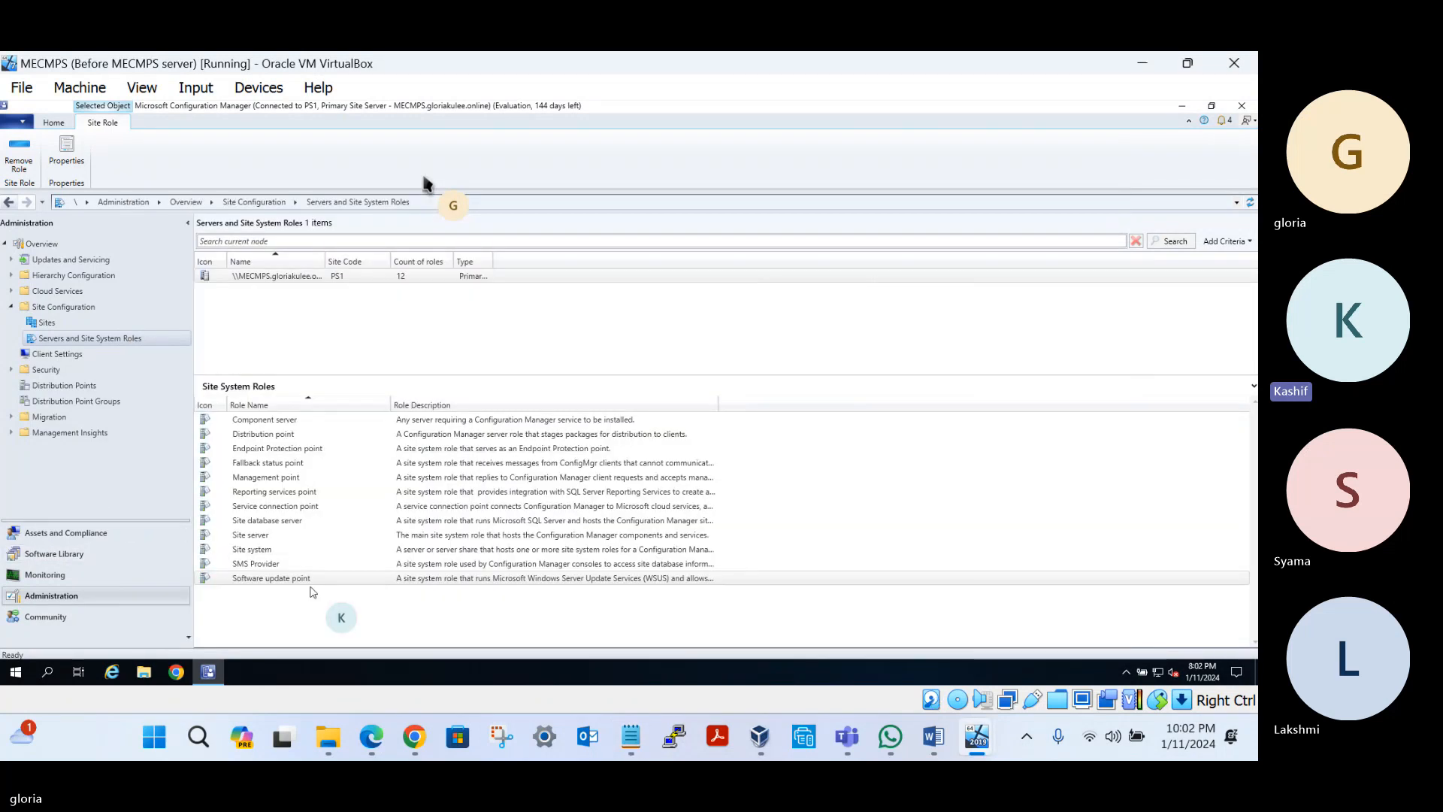
Remove the Software update point role from the PS1 site server, confirming with Yes
right_click(325, 579)
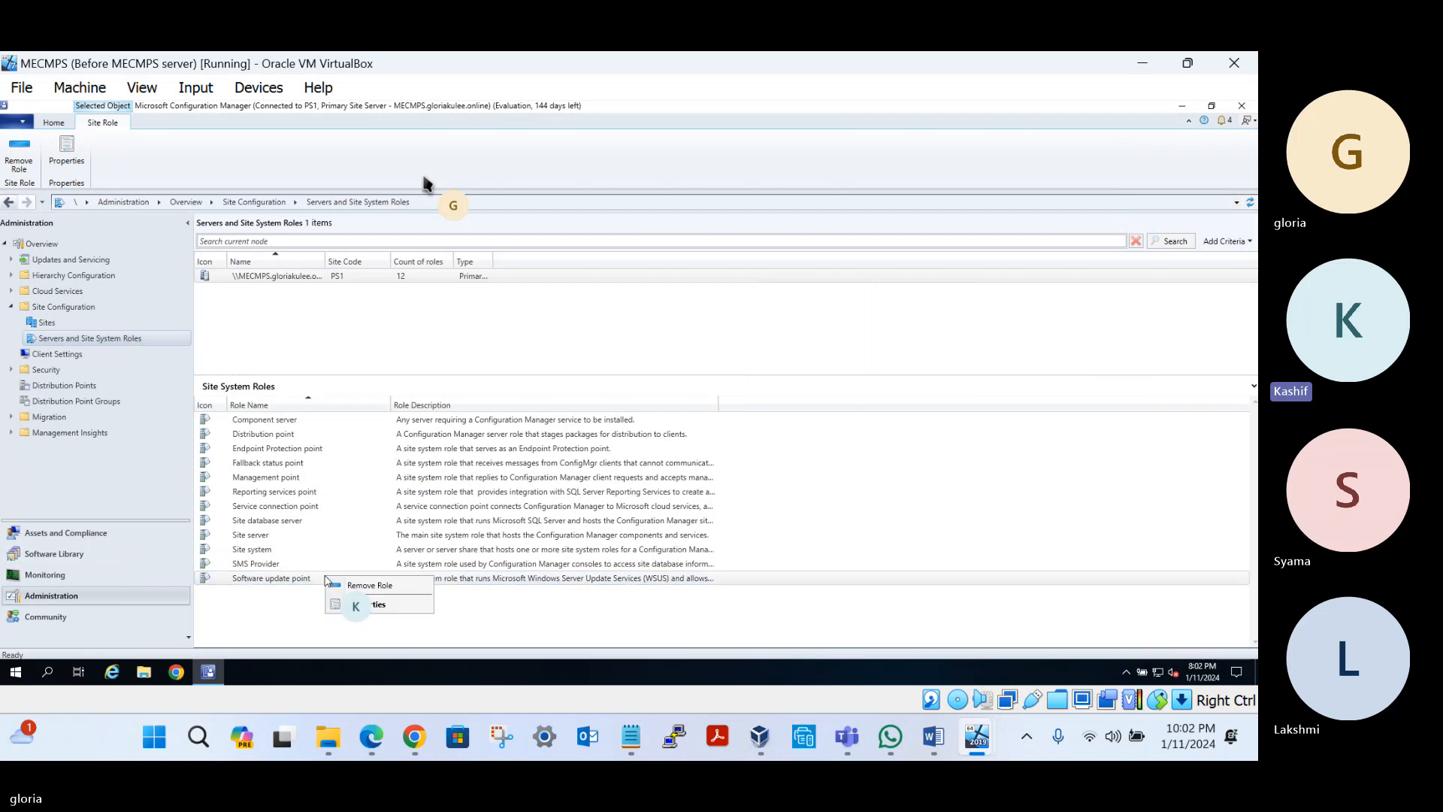
click(368, 584)
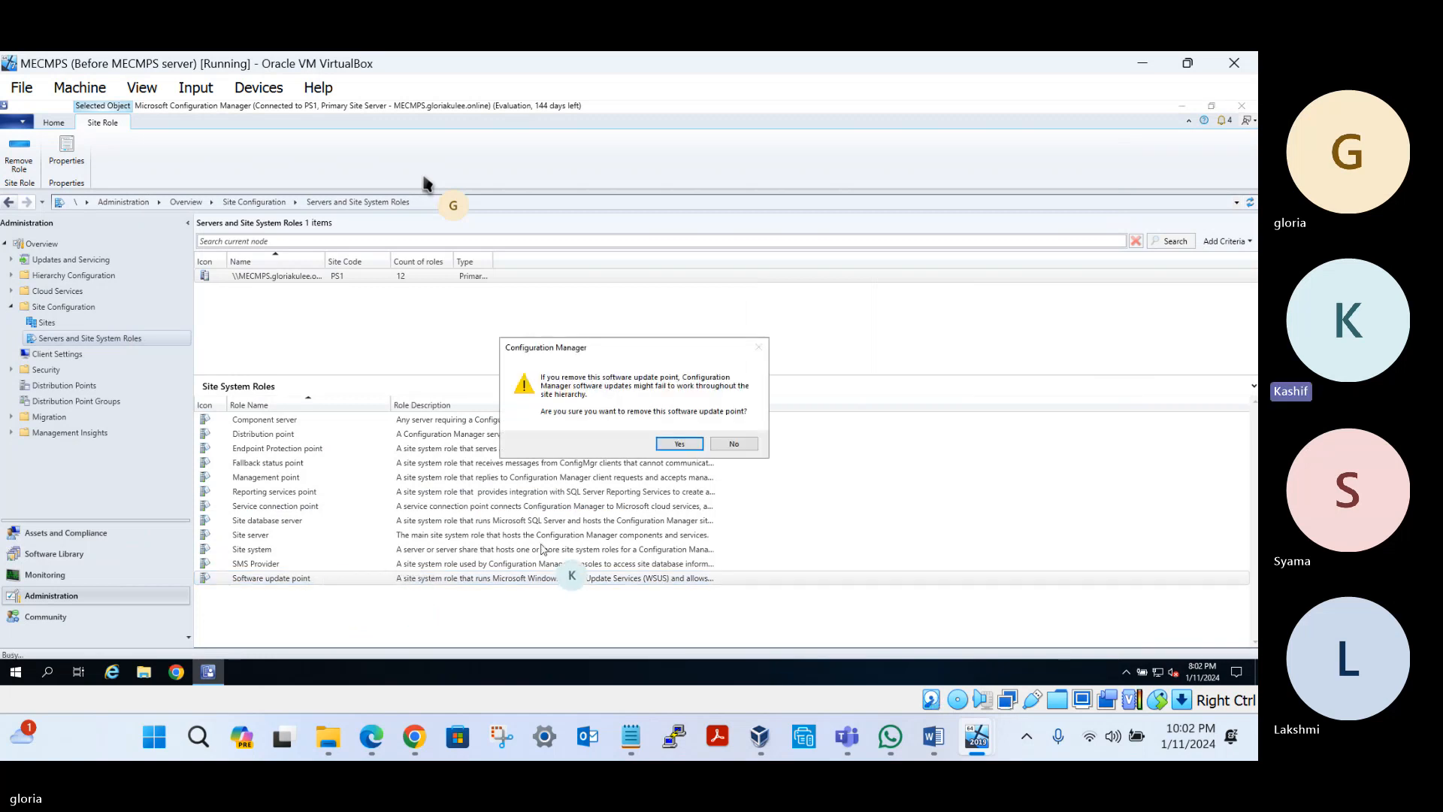
click(679, 444)
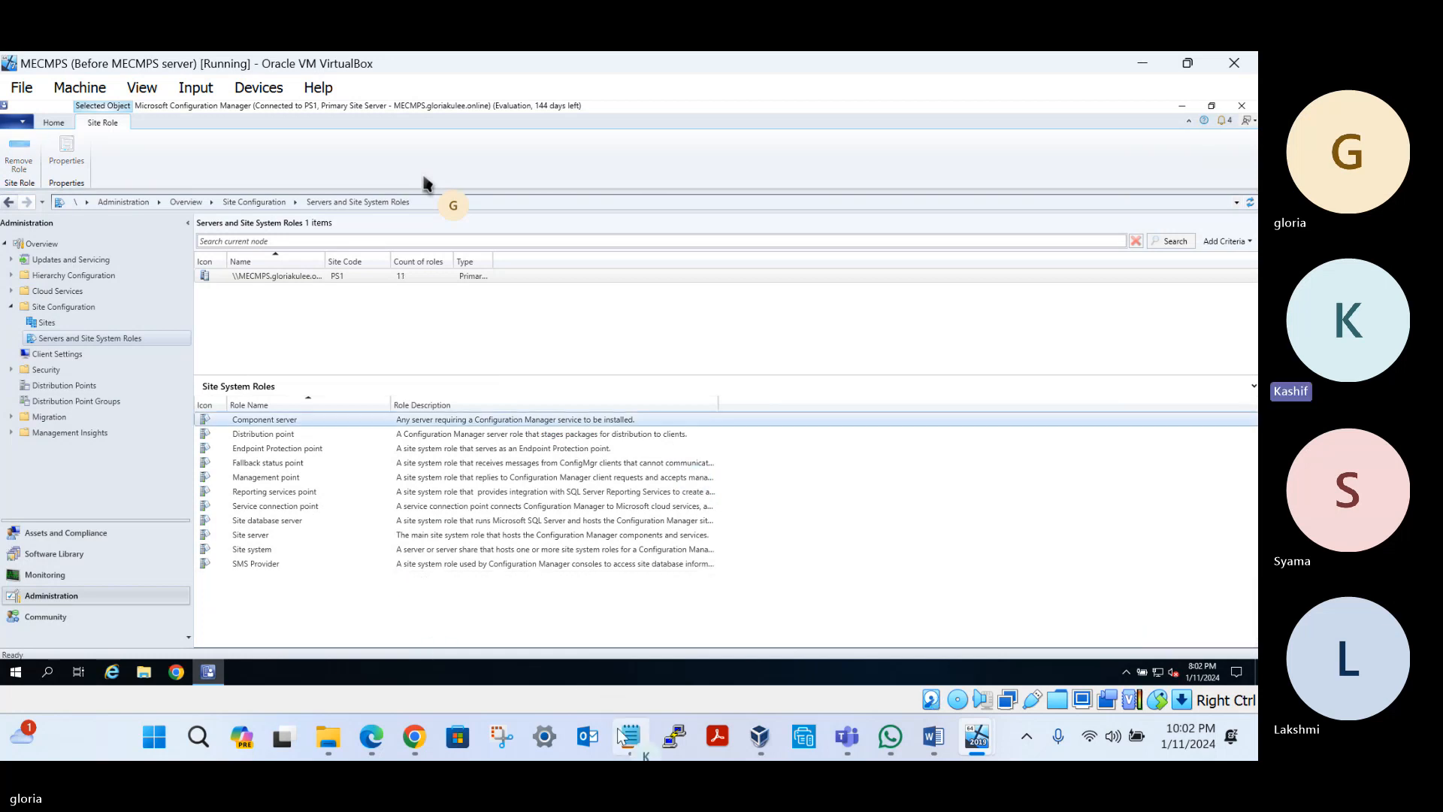
click(629, 749)
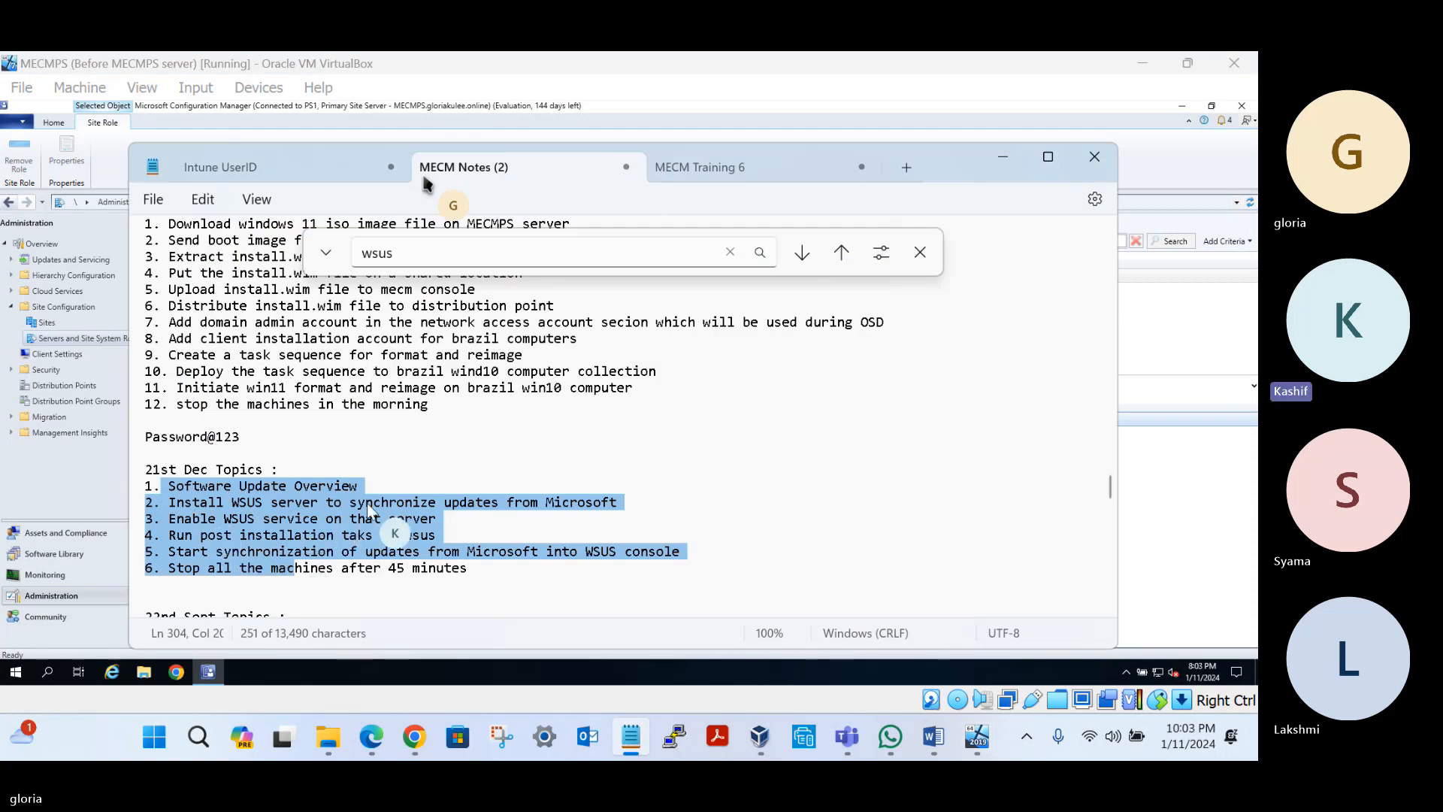
key(alt+Tab)
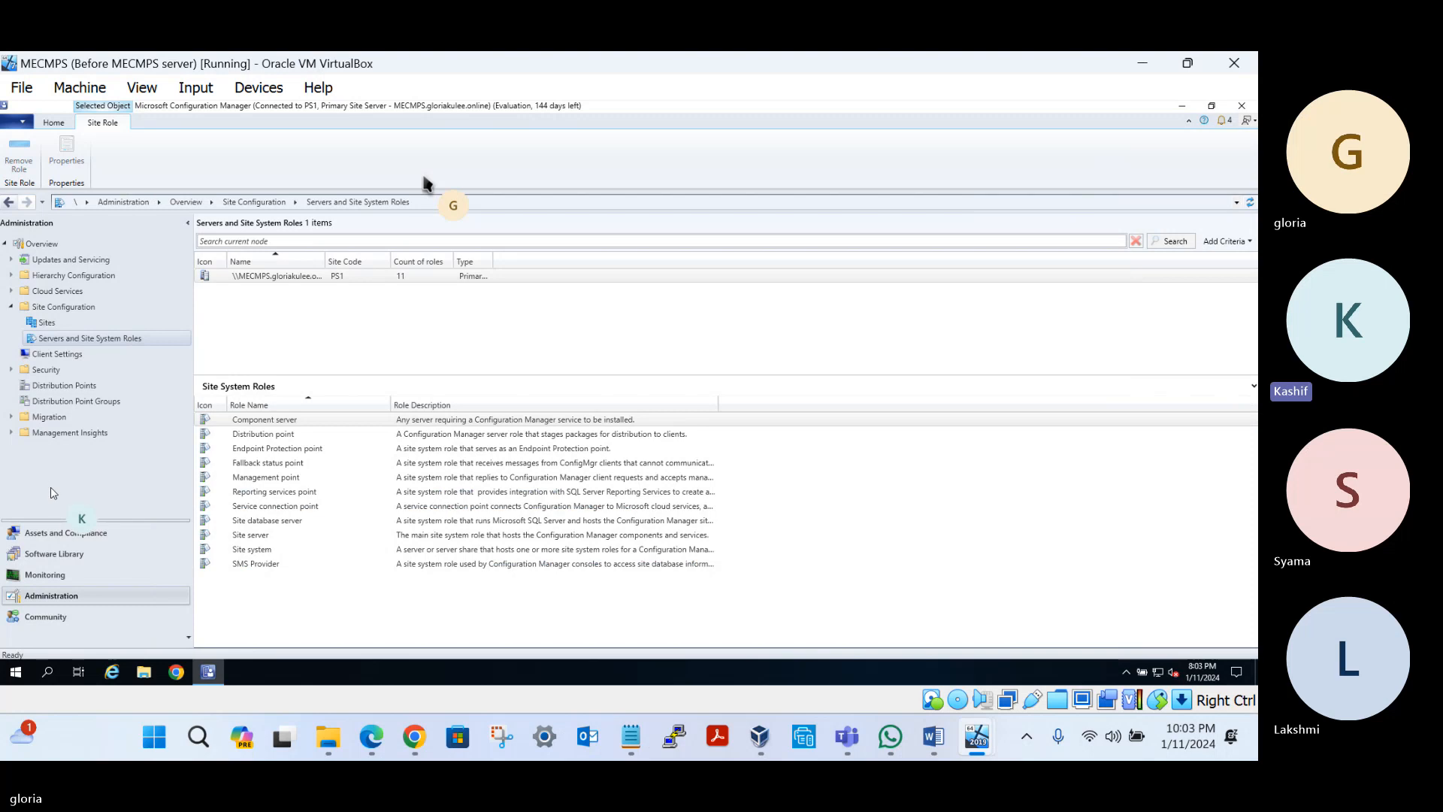
Launch Server Manager from Start and open the Add Roles and Features wizard for MECMPS
click(14, 672)
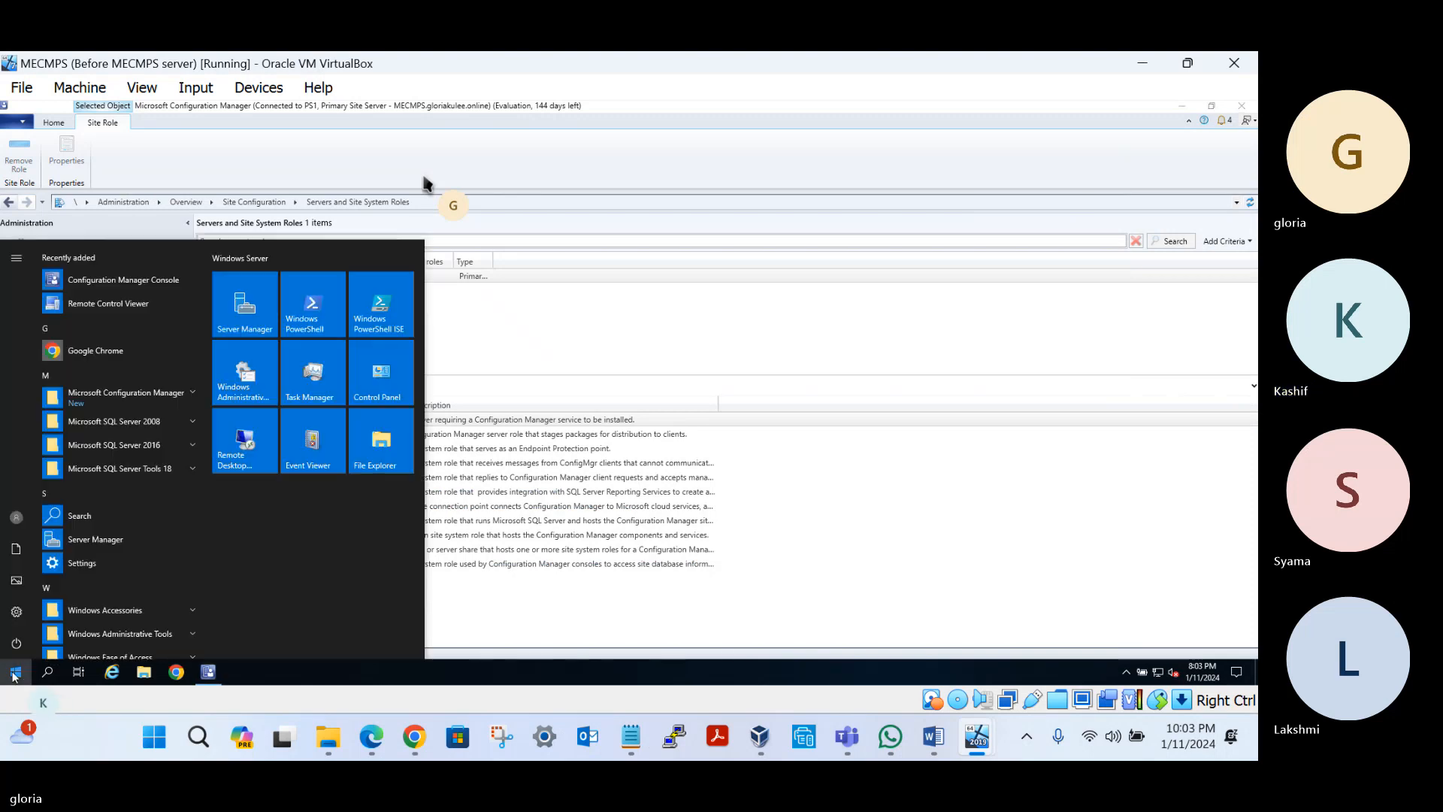
click(252, 319)
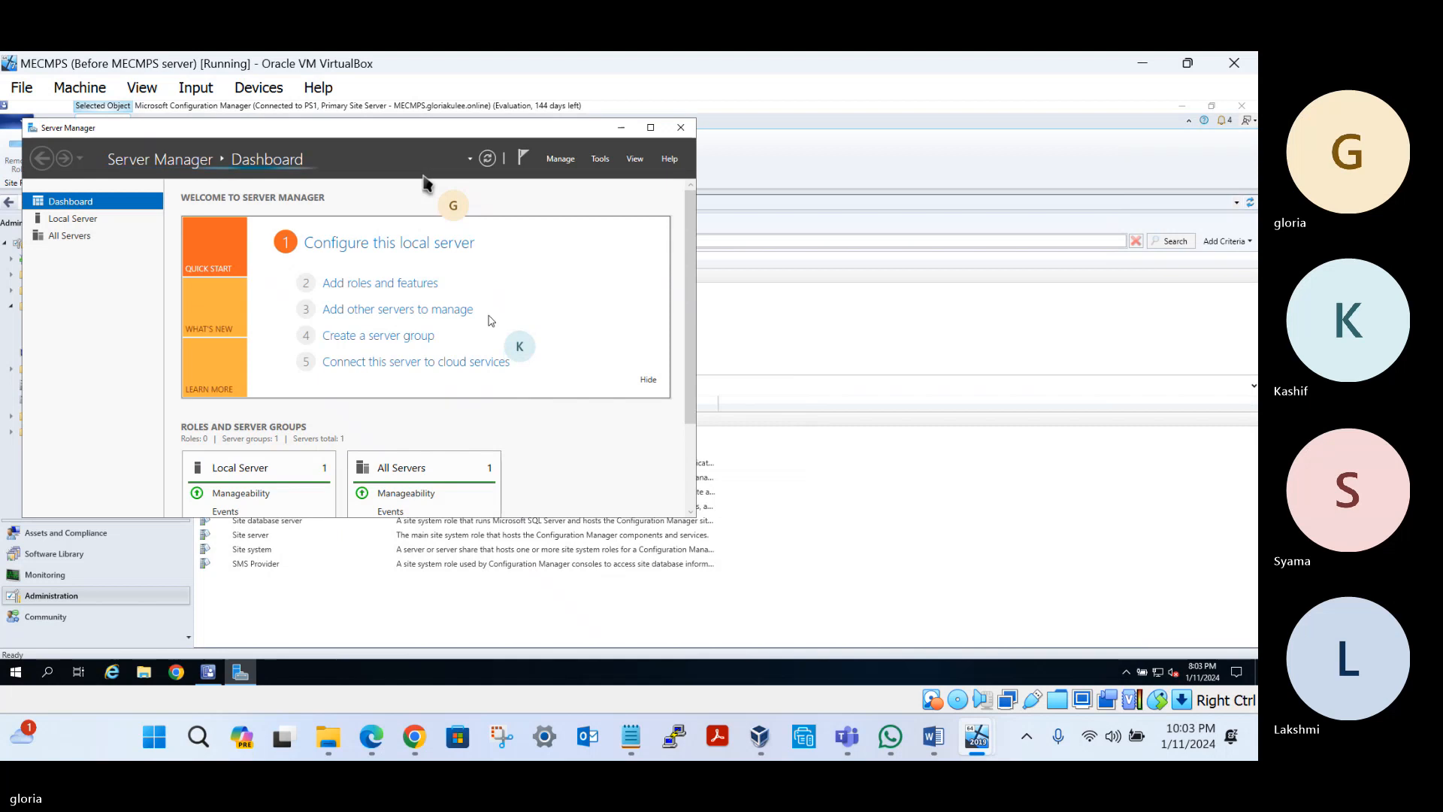
click(599, 160)
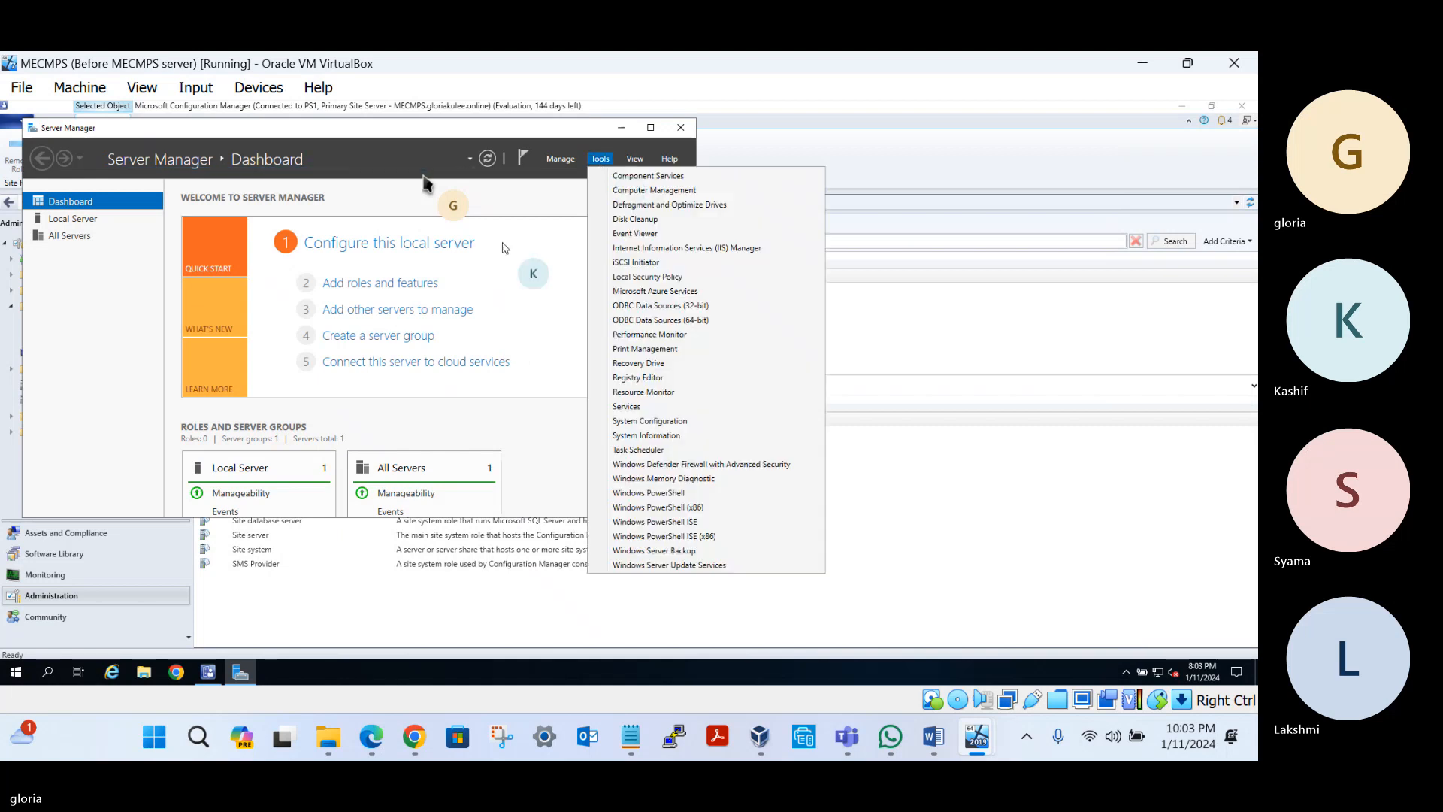
click(394, 285)
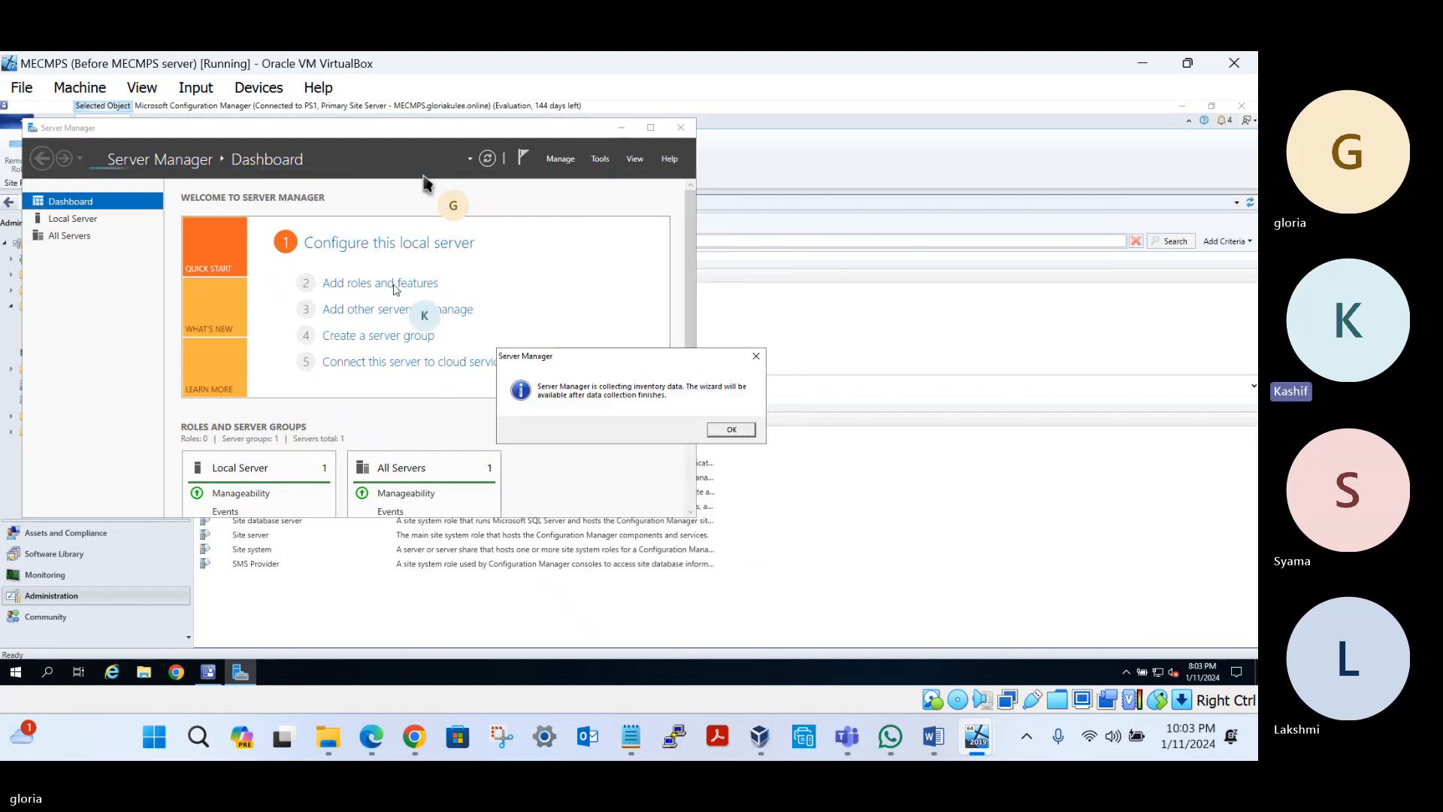
click(731, 429)
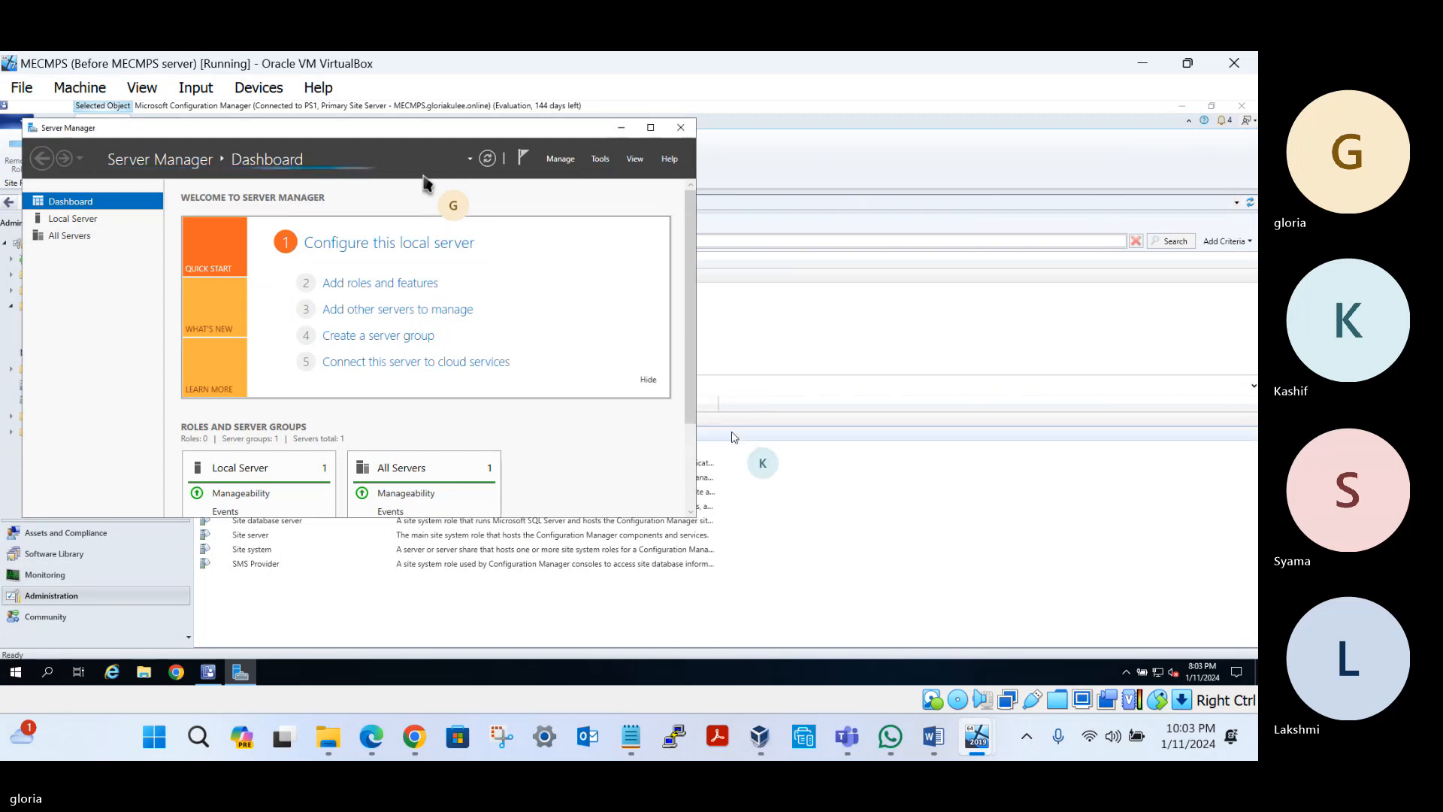
click(378, 290)
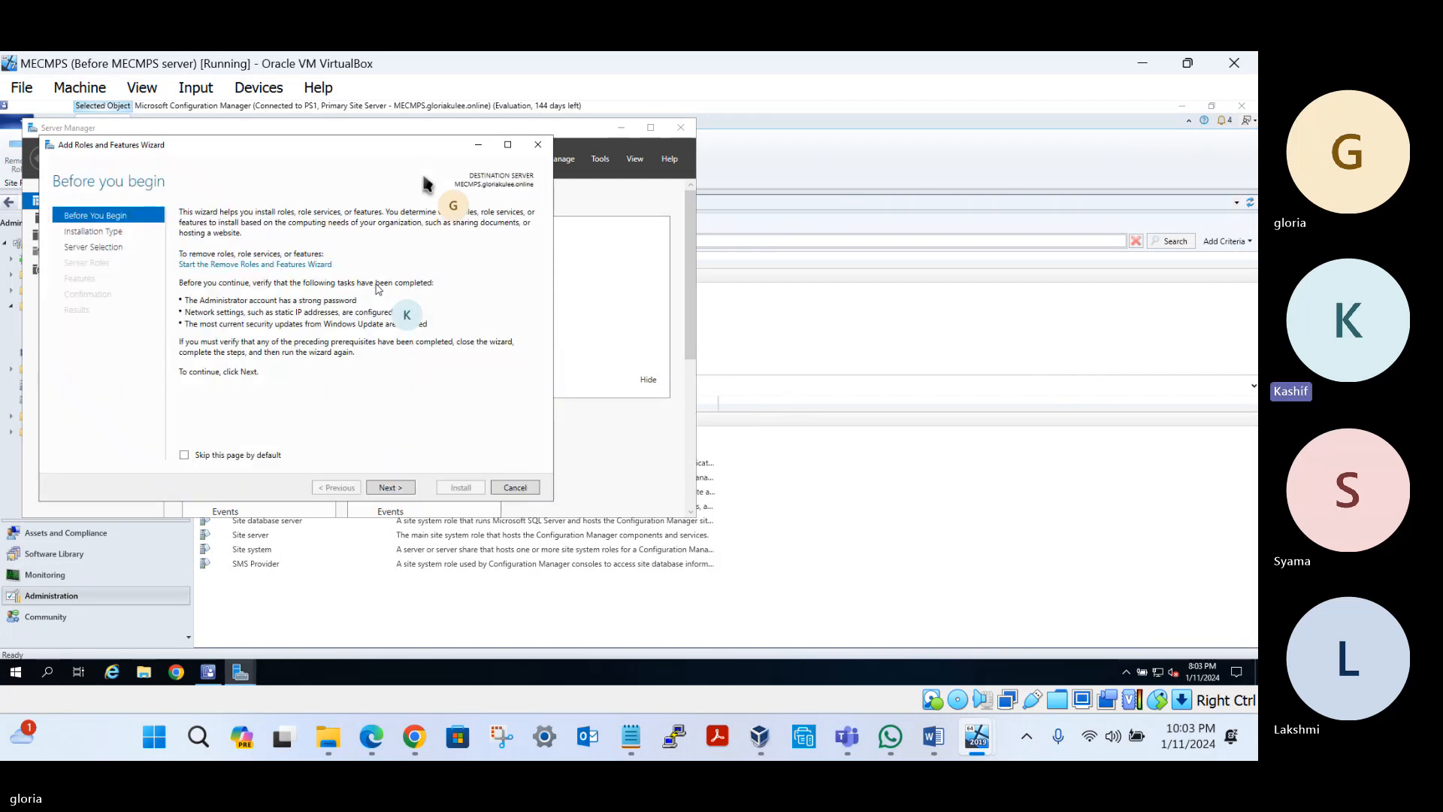
Keep role-based installation on the local server and add Windows Server Update Services with its required features
click(383, 487)
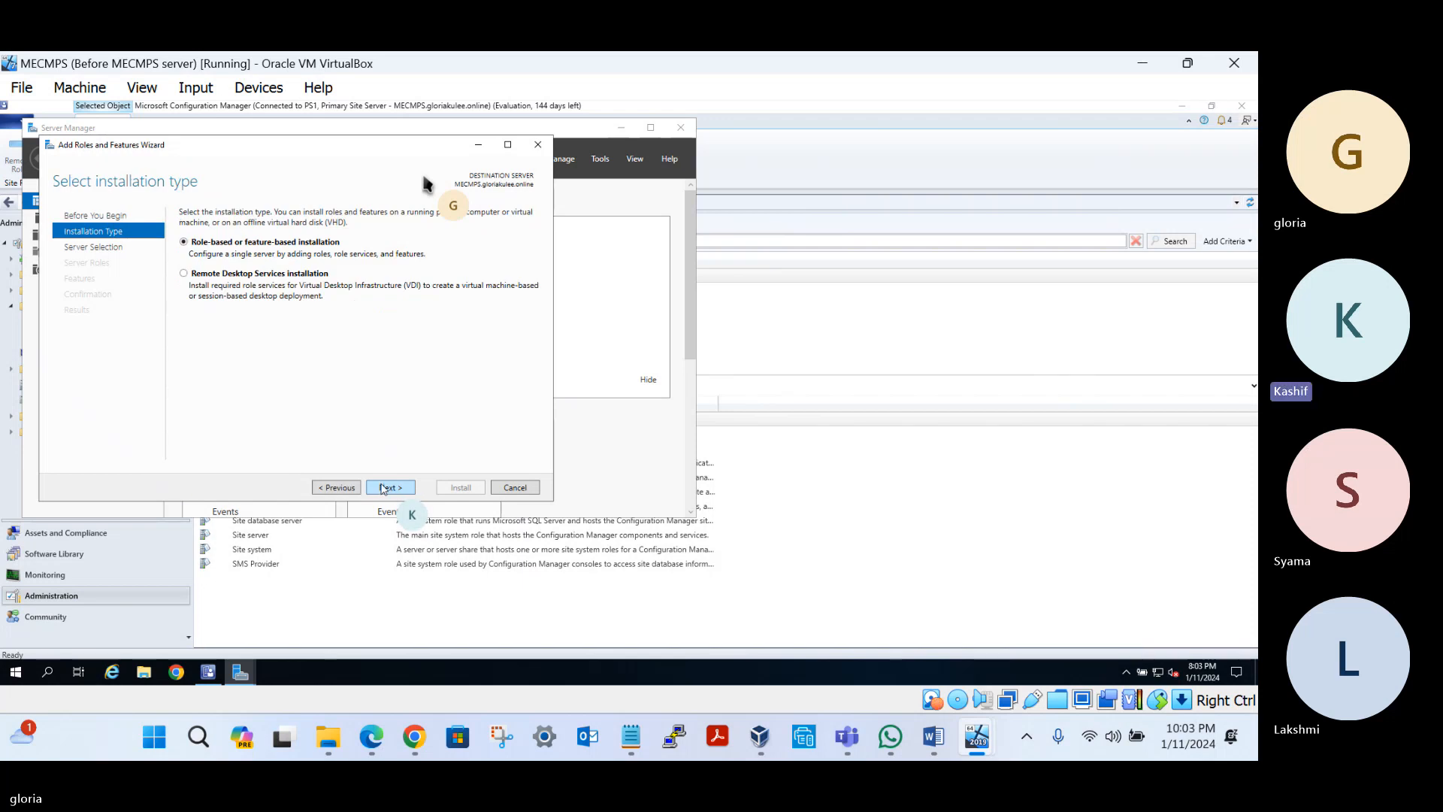
click(383, 488)
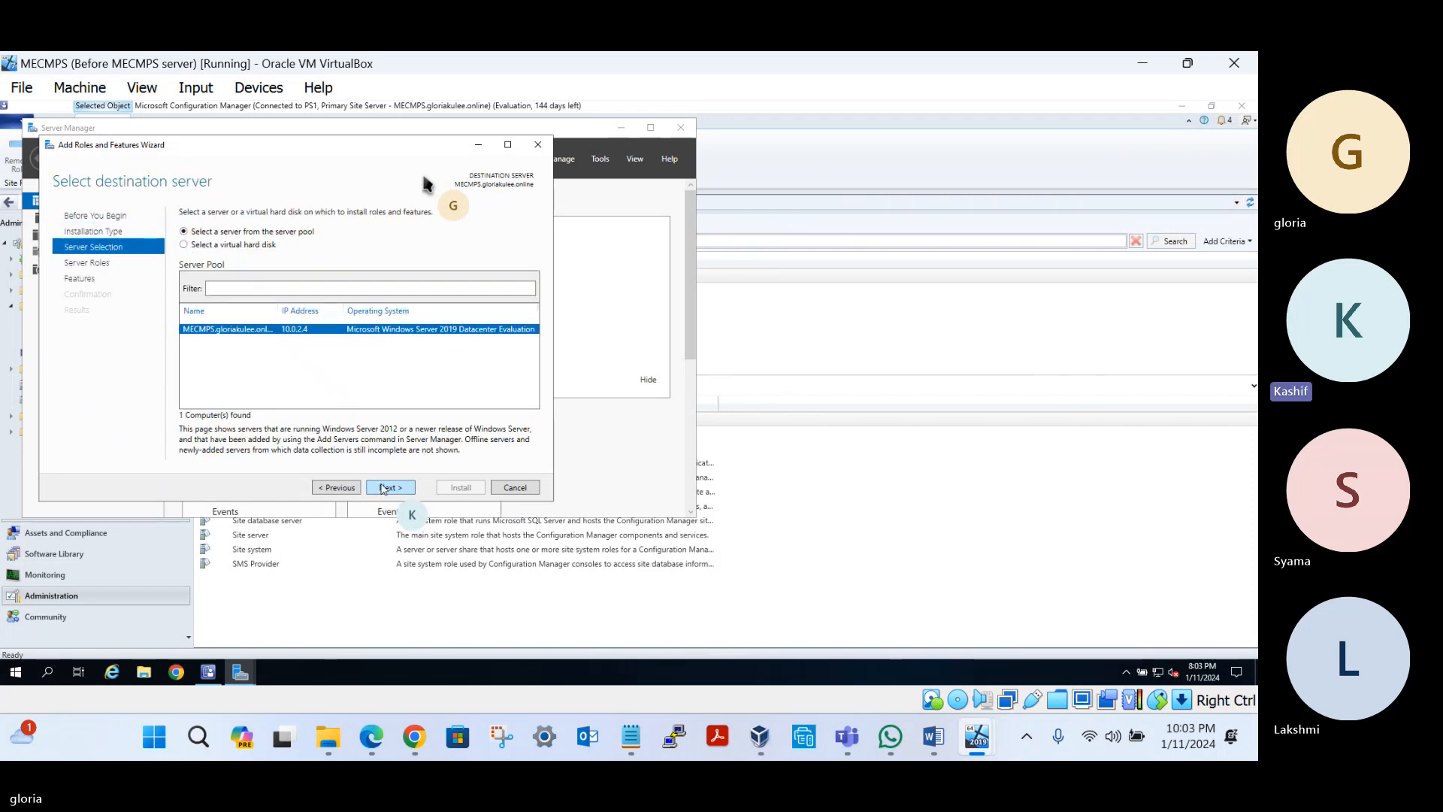
click(384, 488)
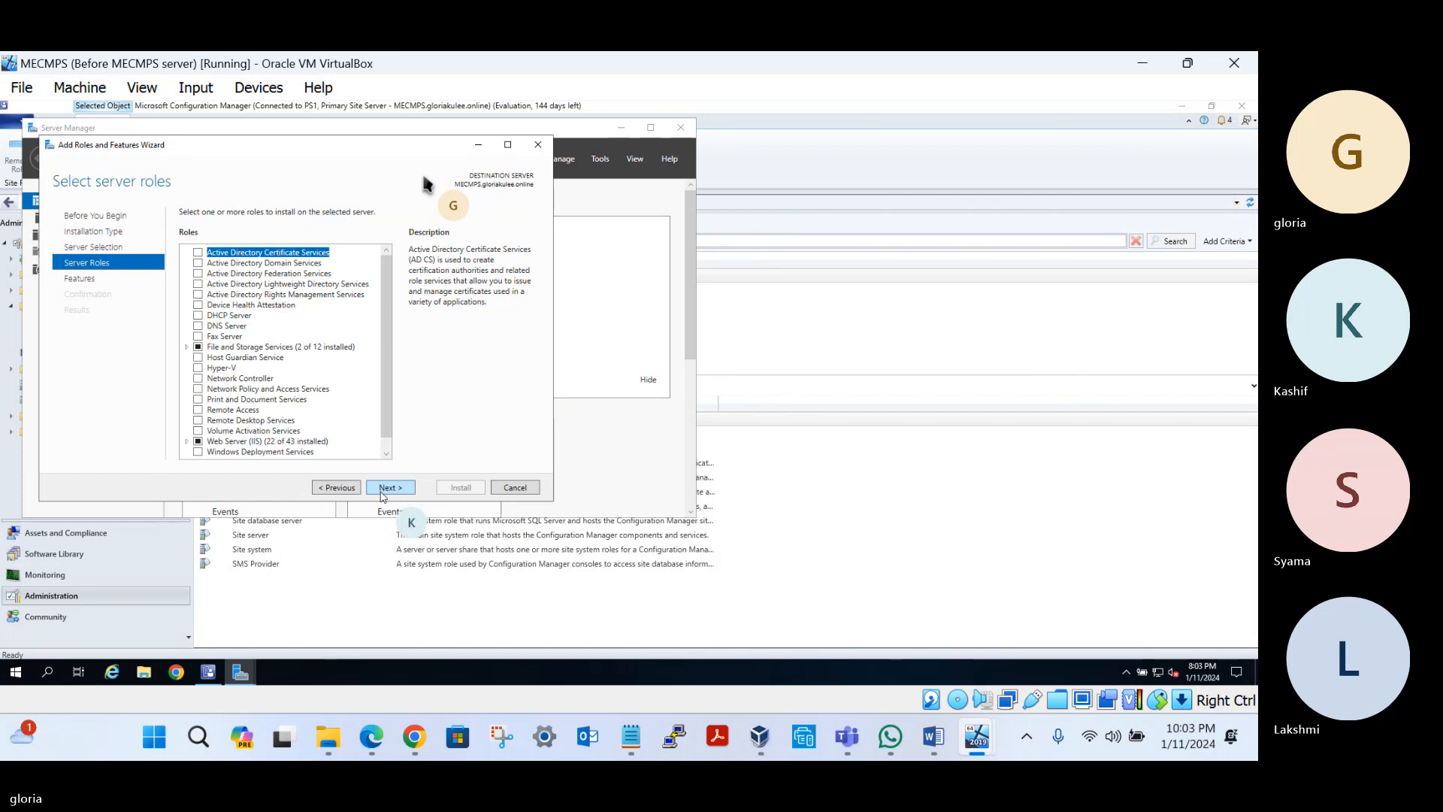
scroll(233, 417, down, 1)
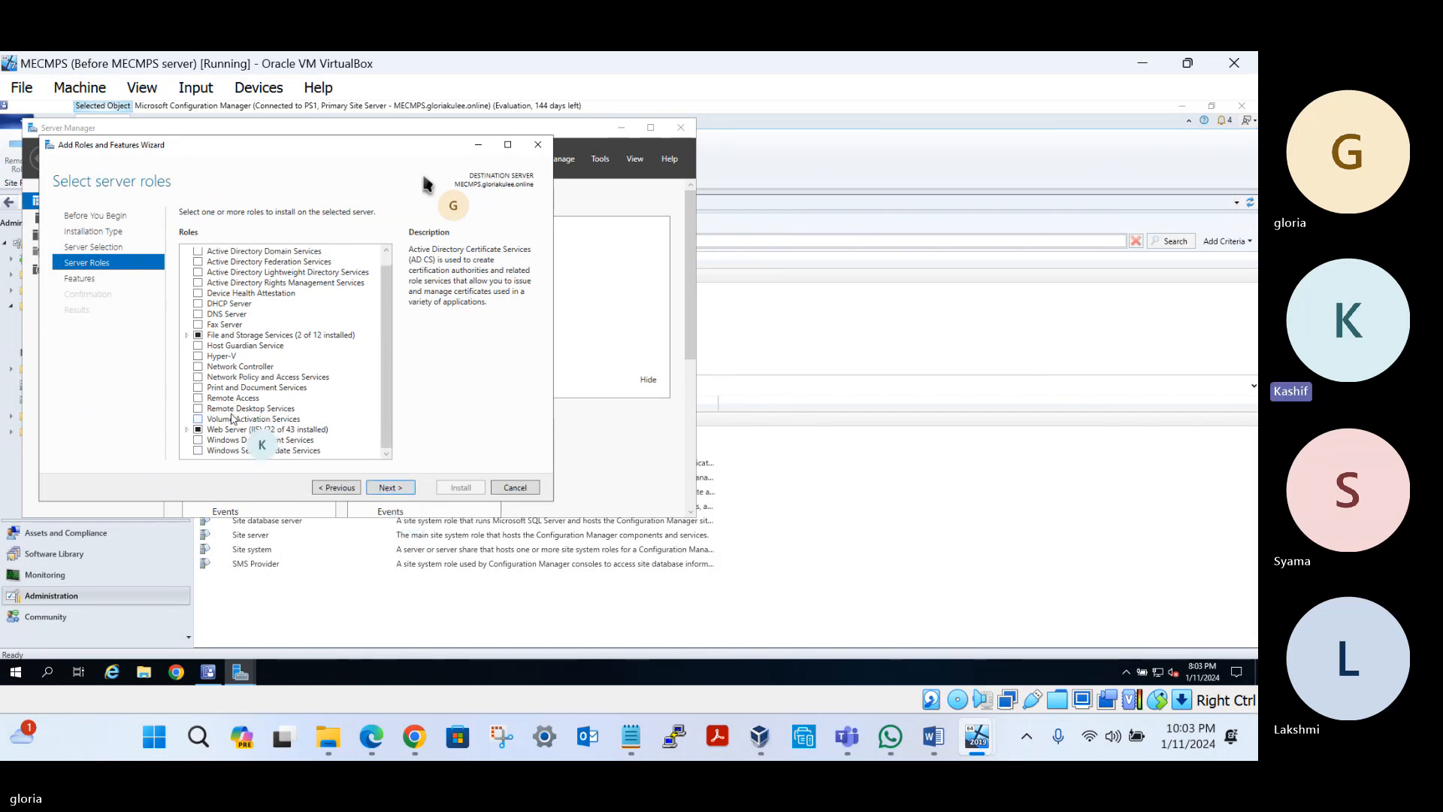
click(198, 451)
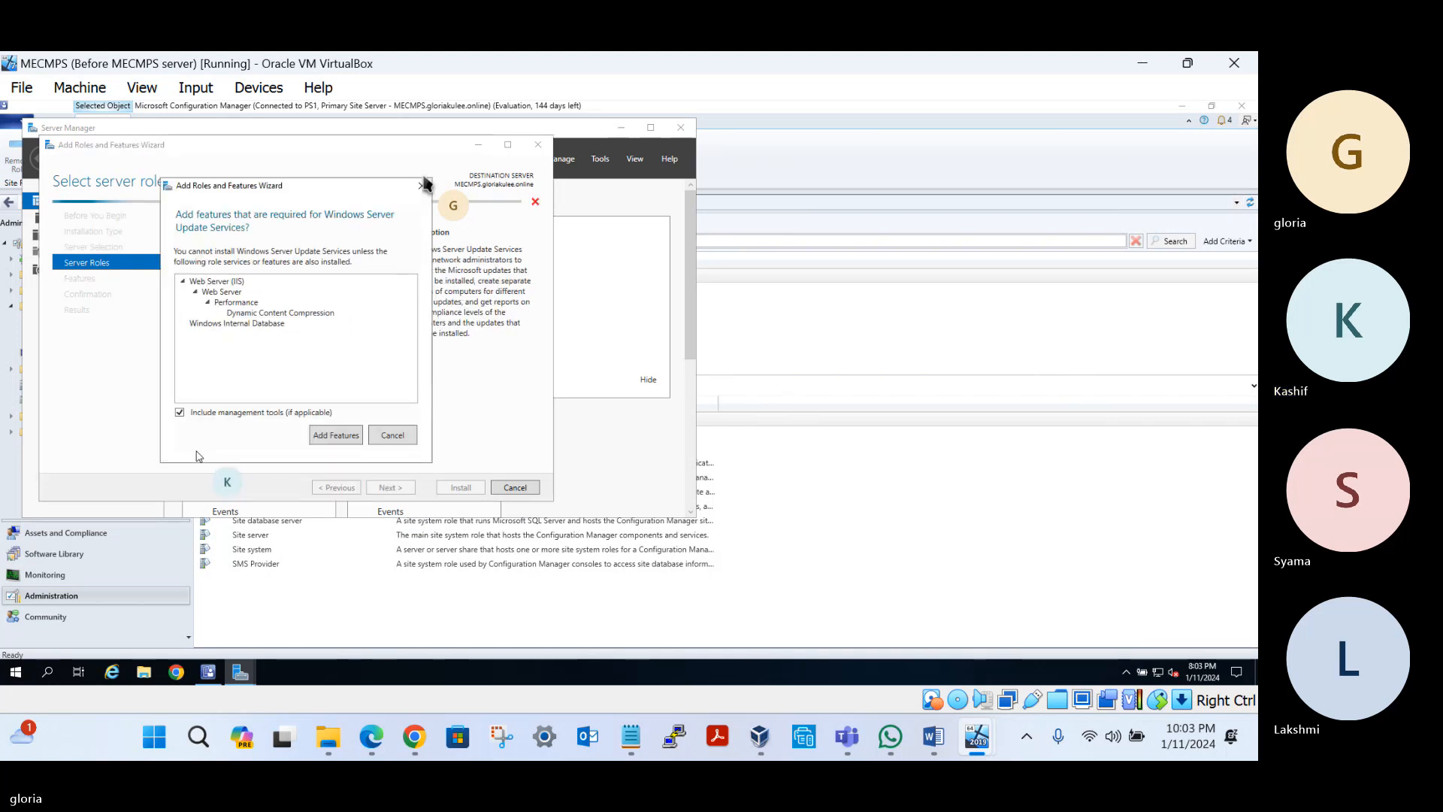
click(336, 435)
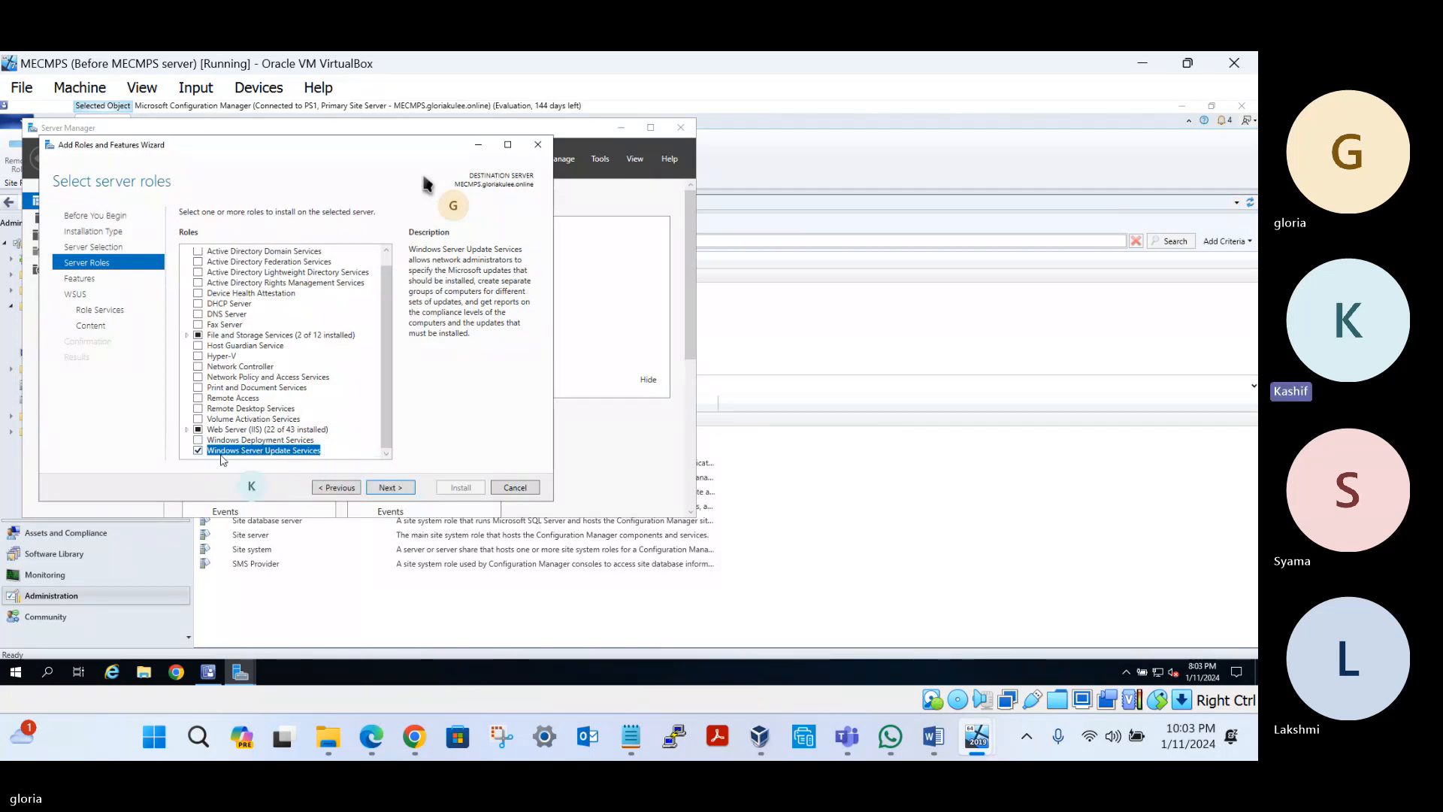
Replace WID Connectivity with SQL Server Connectivity in the WSUS role services
click(379, 490)
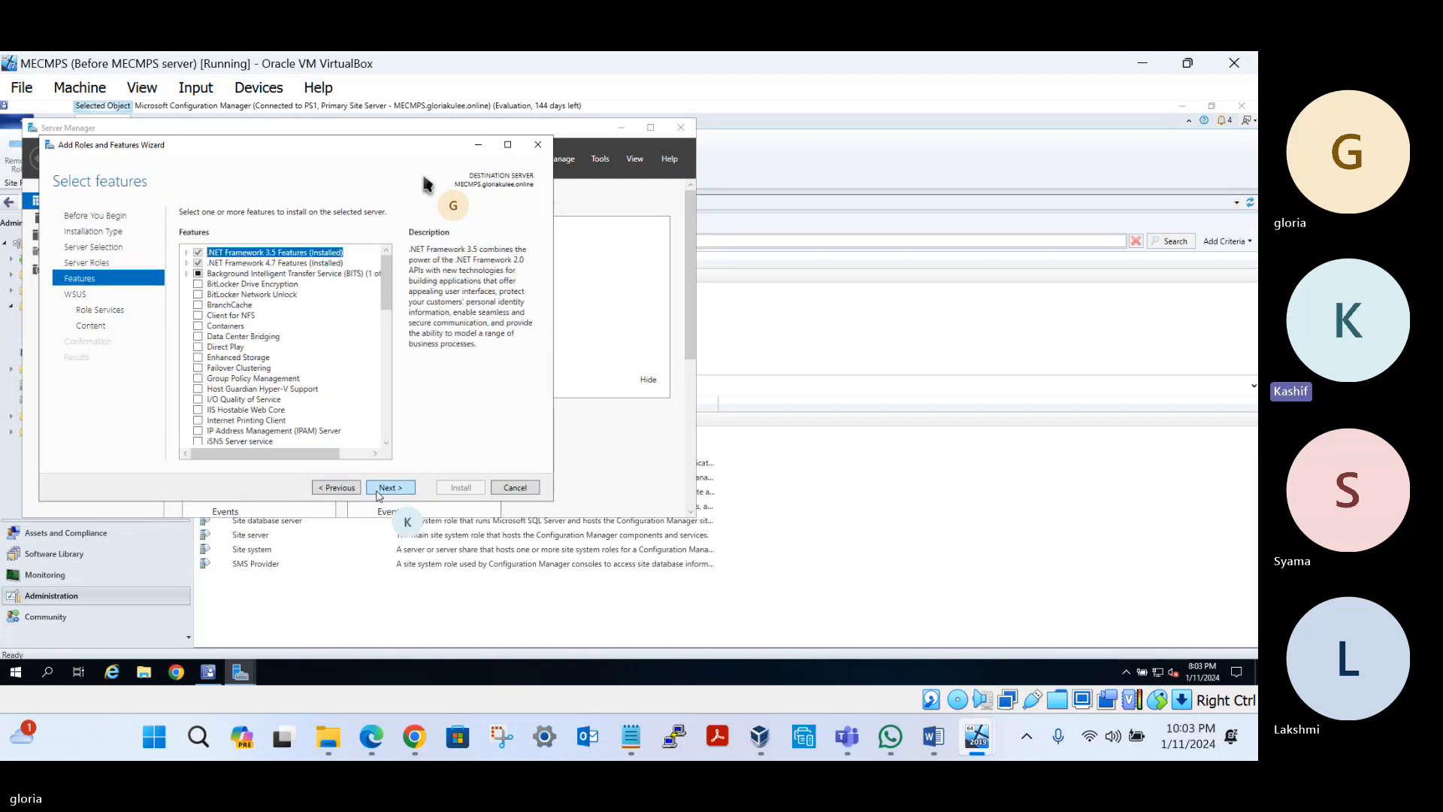
click(379, 490)
click(379, 490)
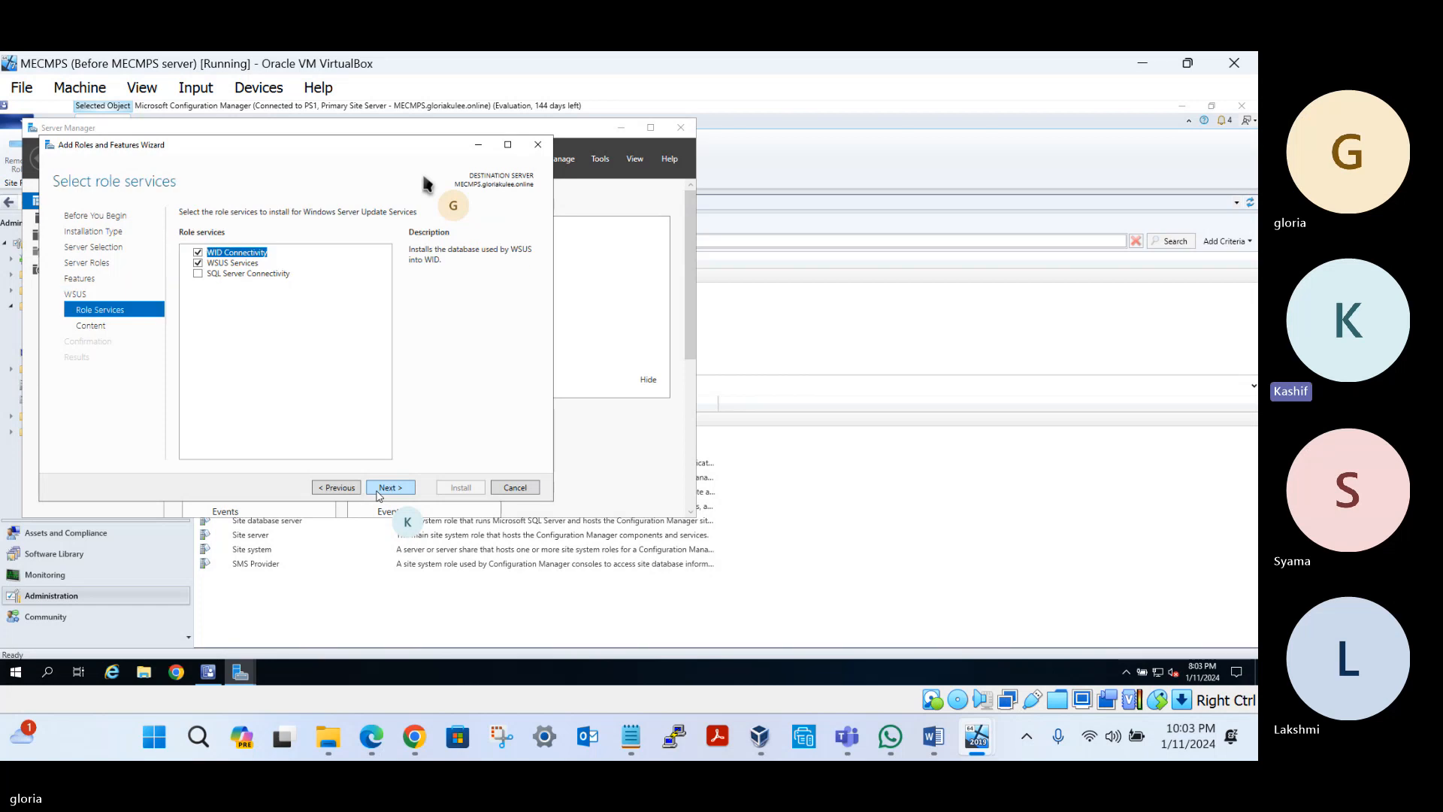
click(198, 252)
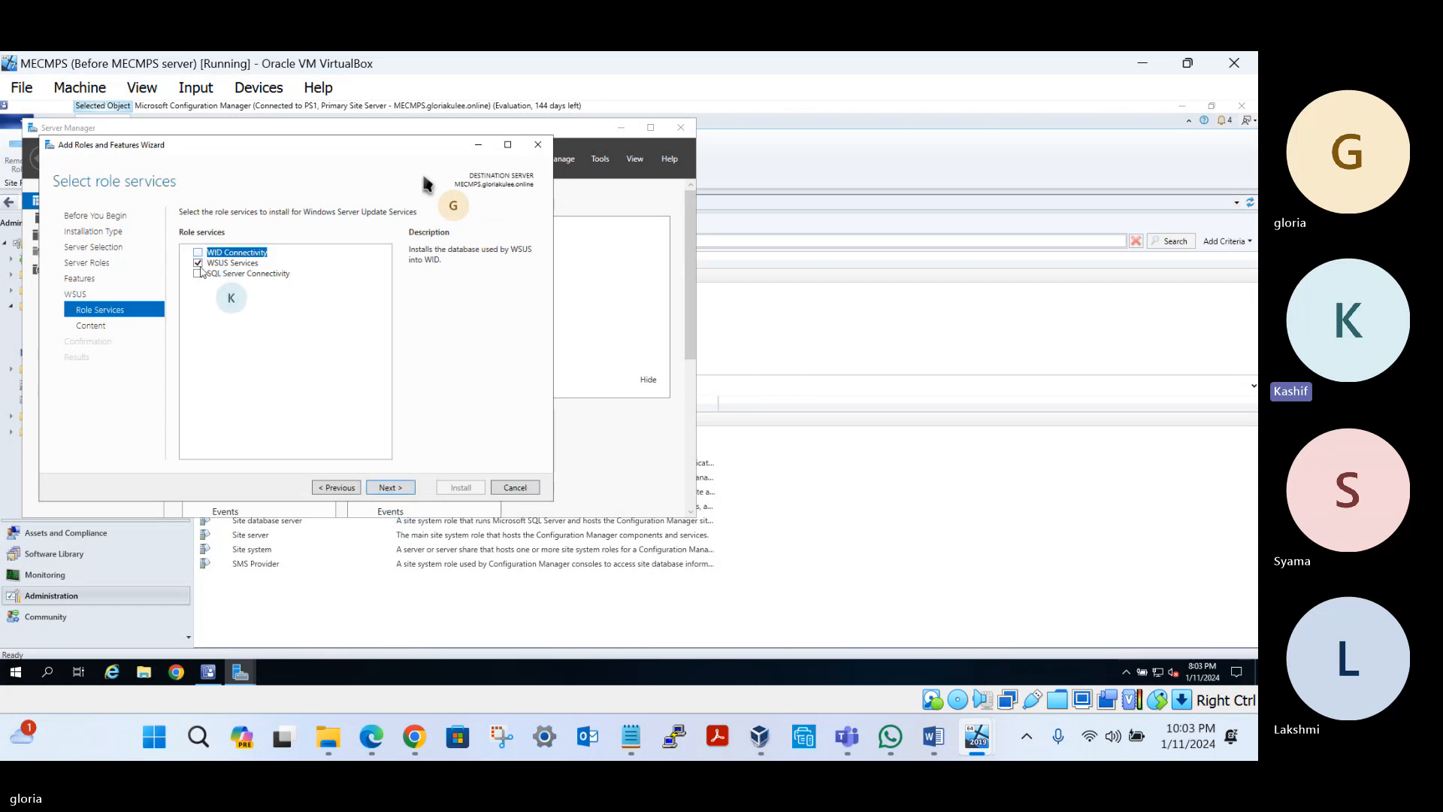
click(198, 275)
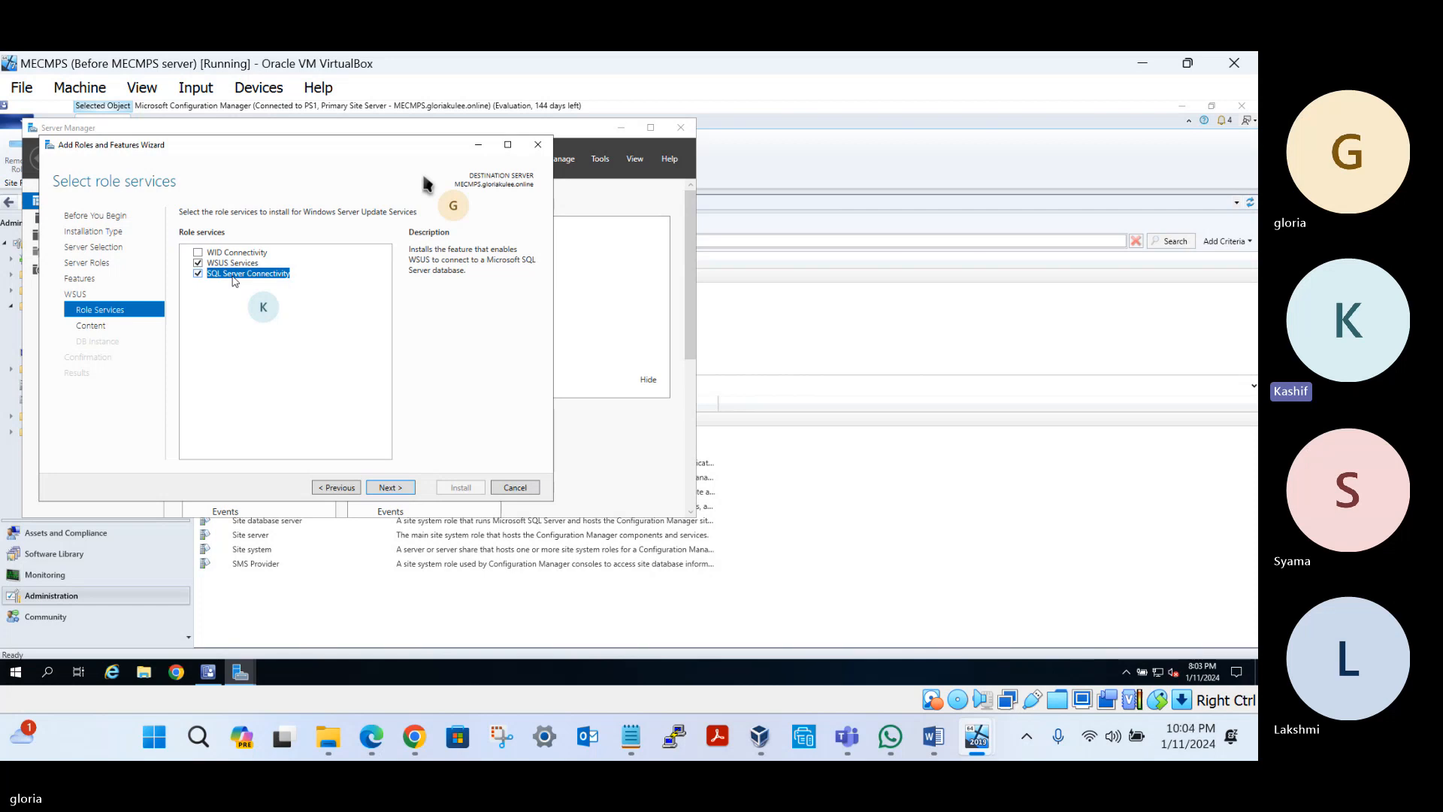
click(384, 489)
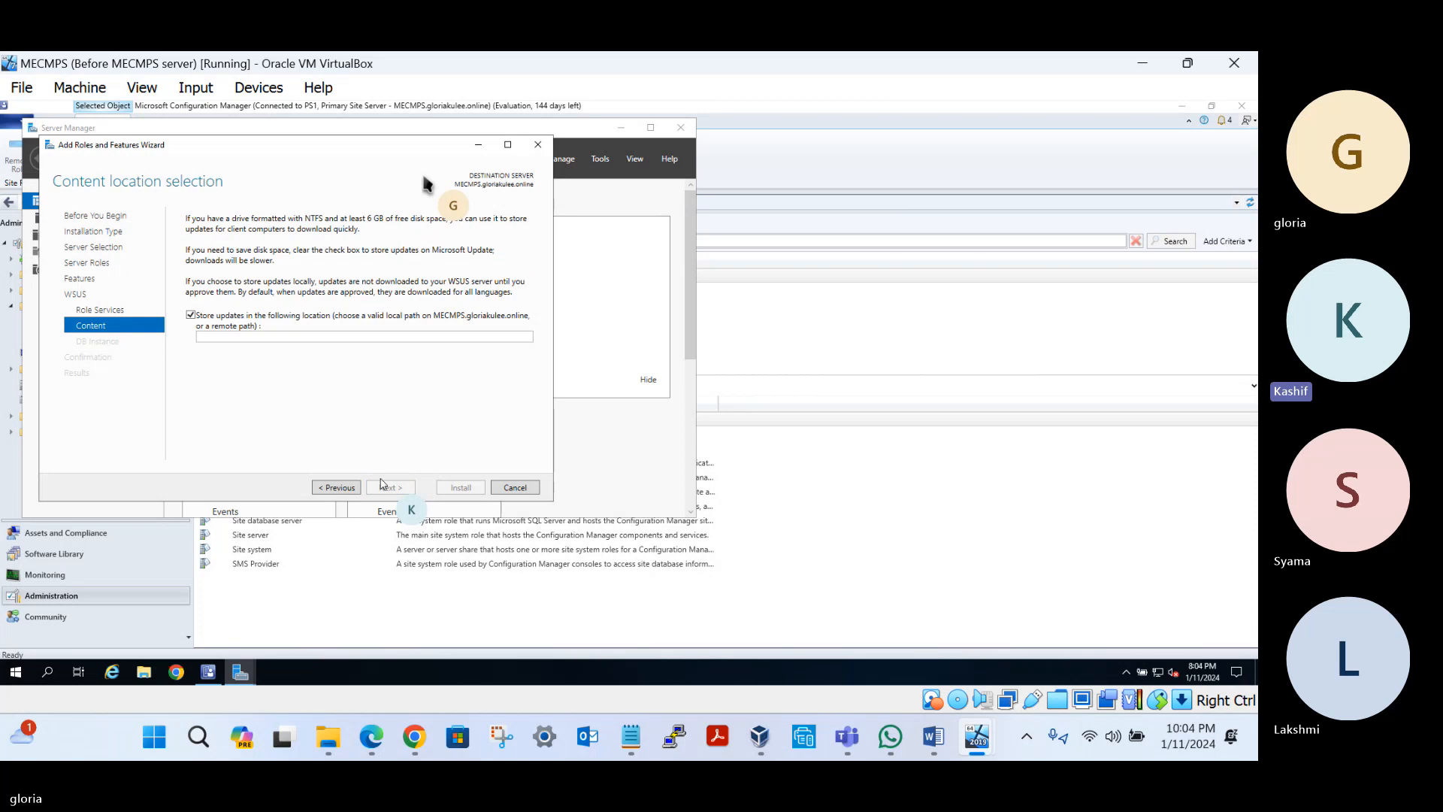
Create a new folder named WSUSContent on the C: drive in File Explorer
click(141, 671)
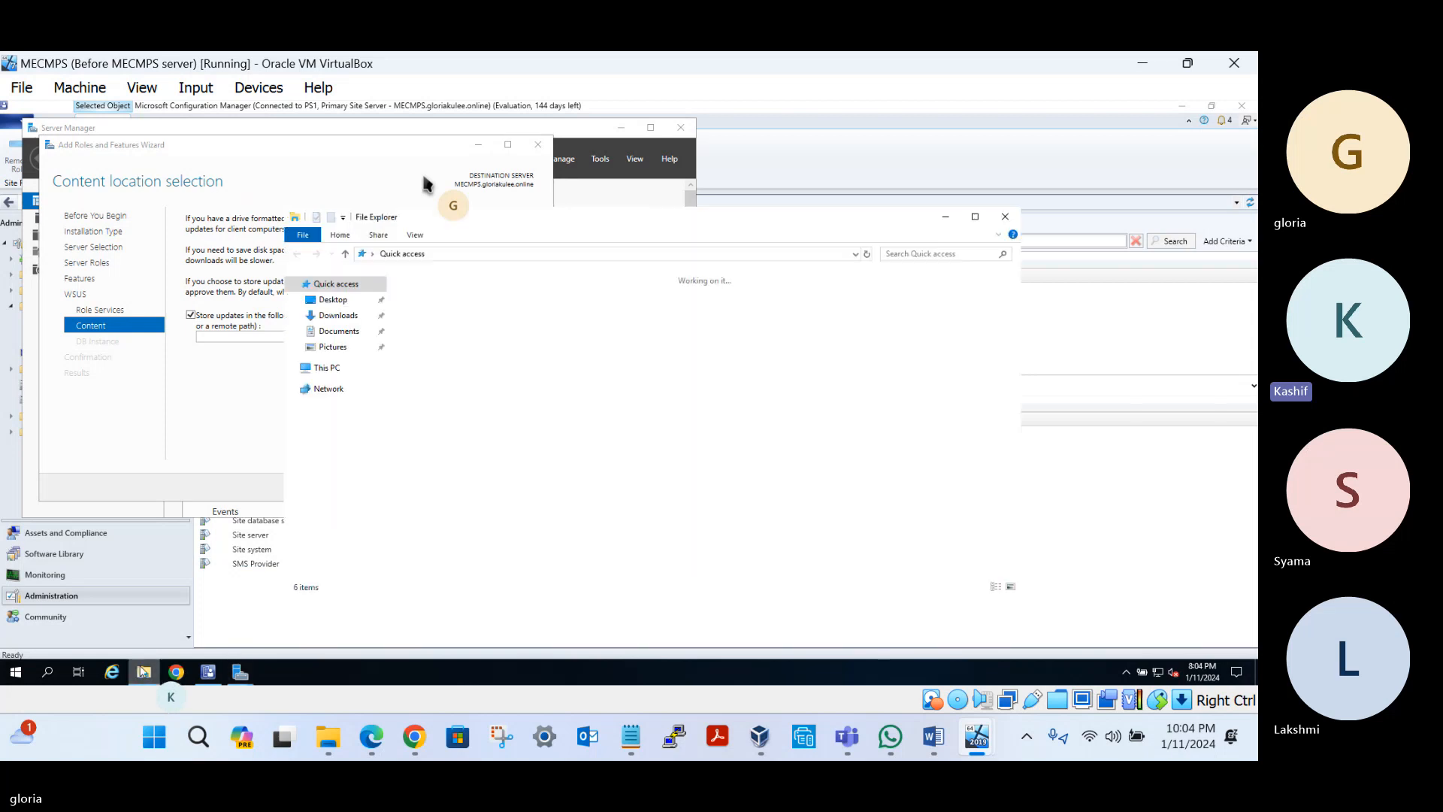
click(325, 372)
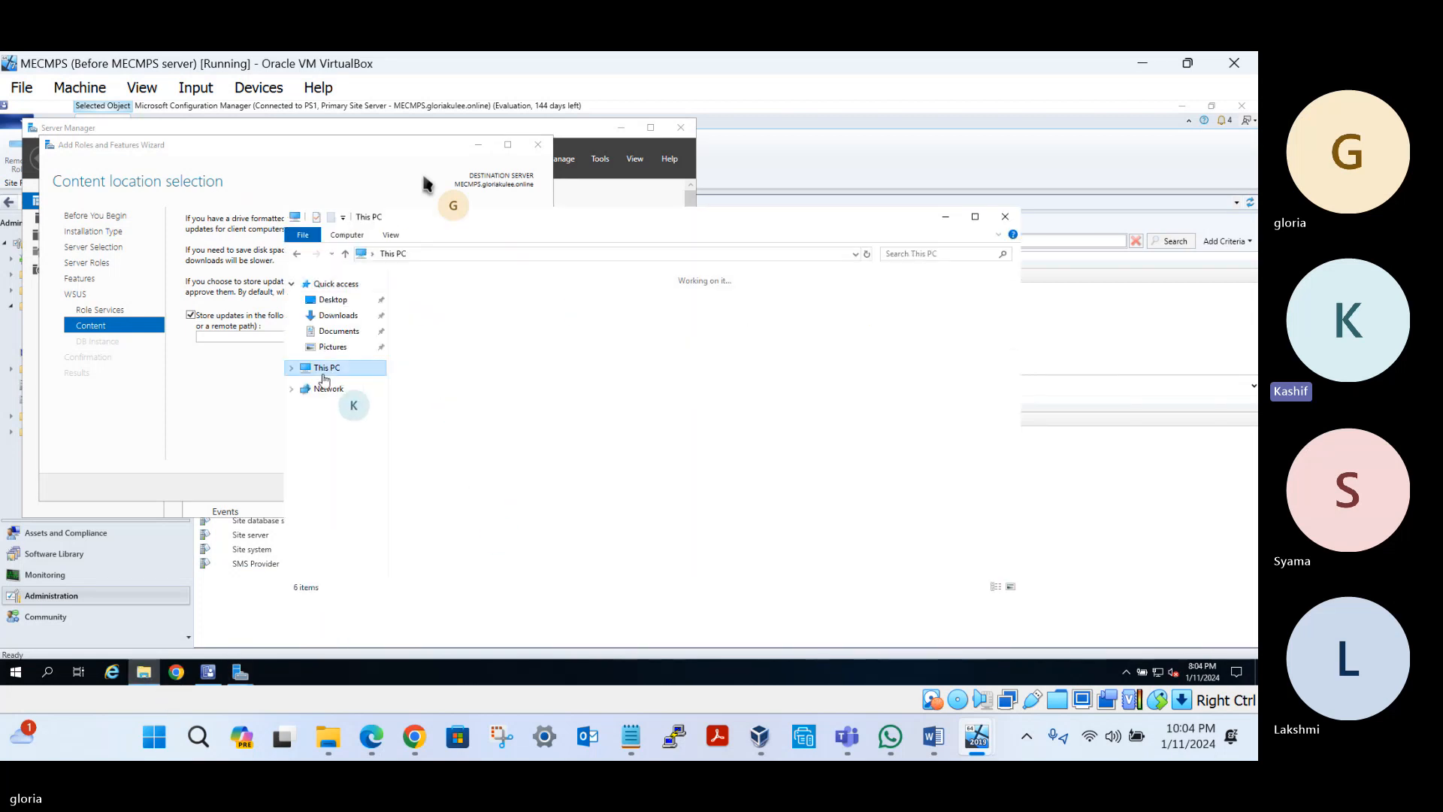
double_click(453, 423)
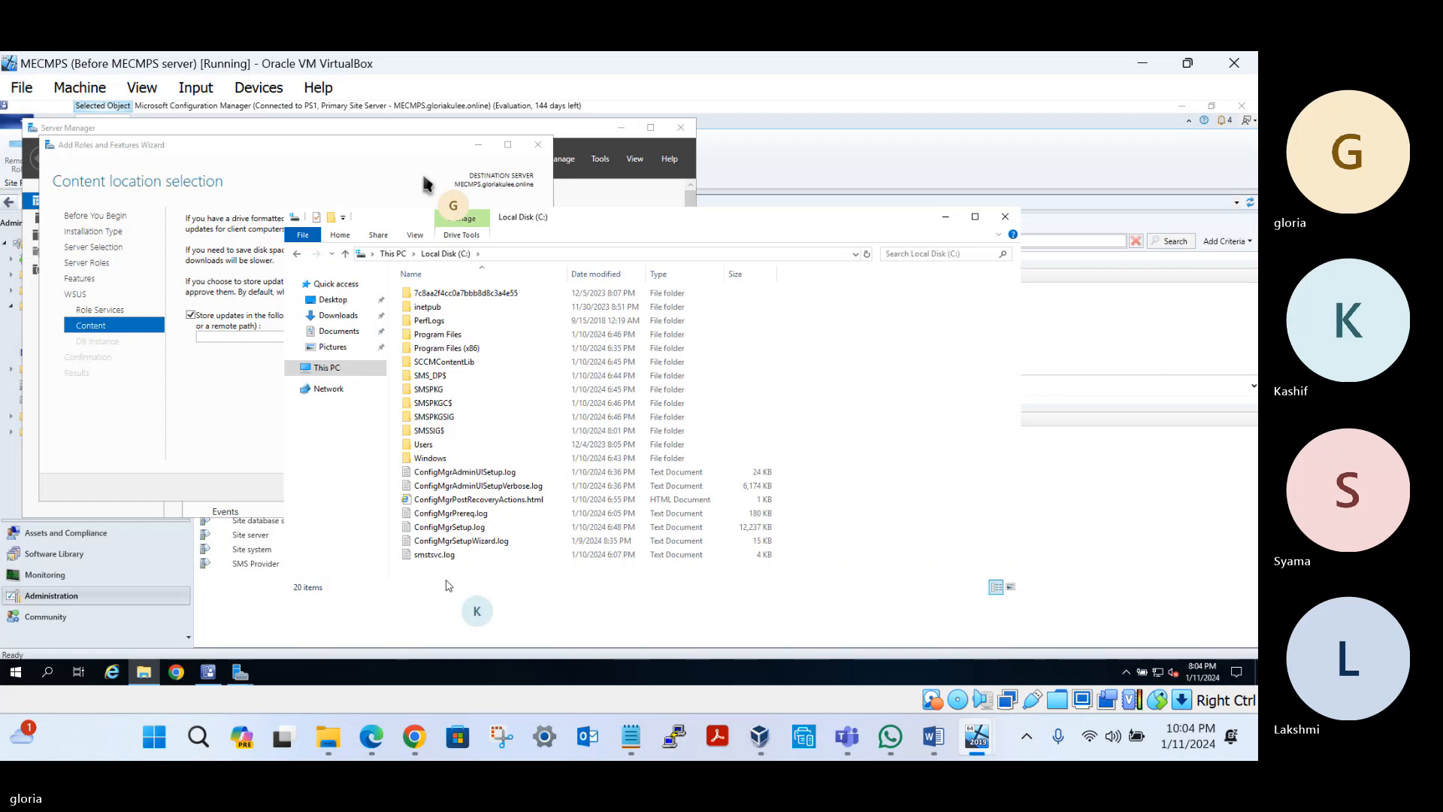
right_click(794, 389)
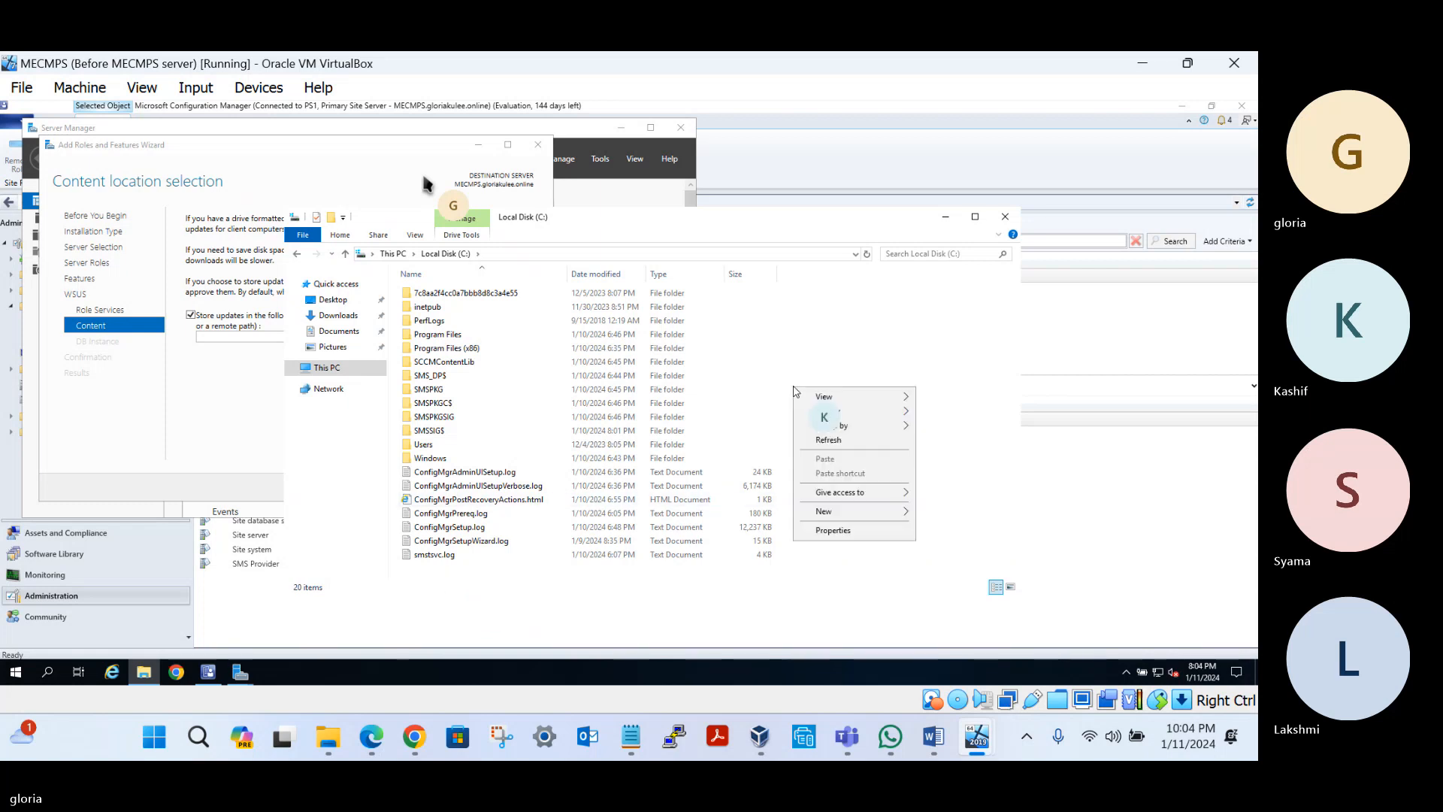
mouse_move(846, 517)
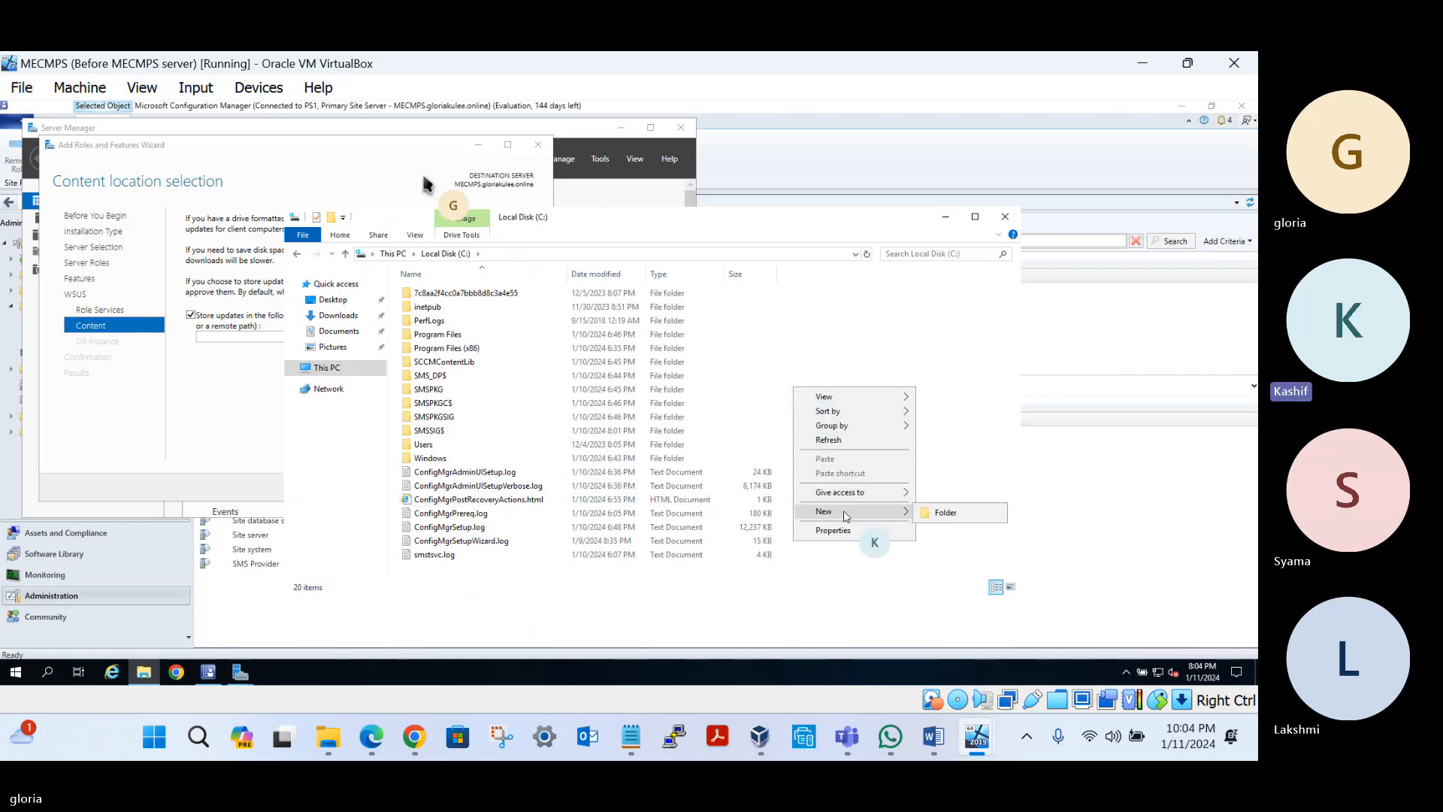
click(944, 514)
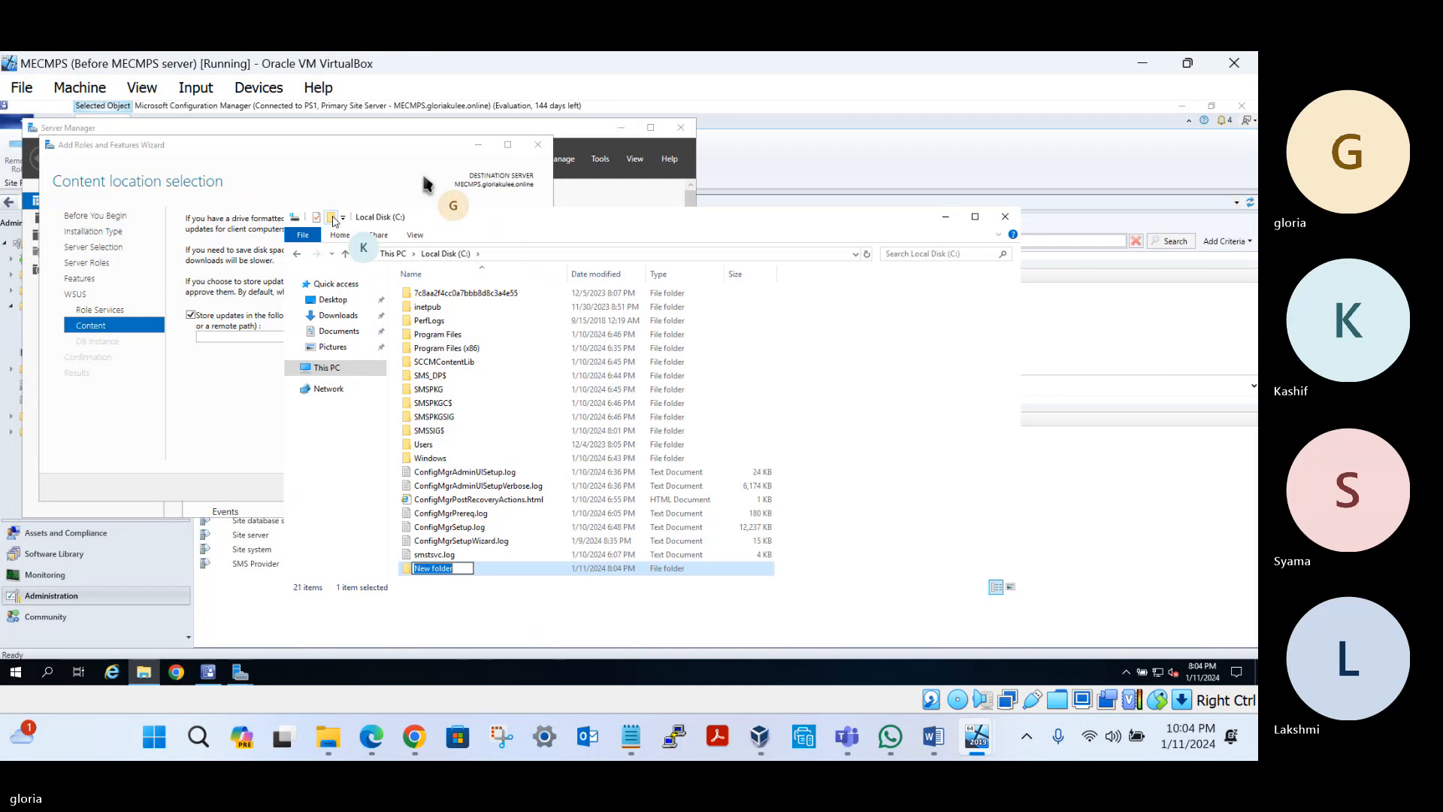
text(WSUS)
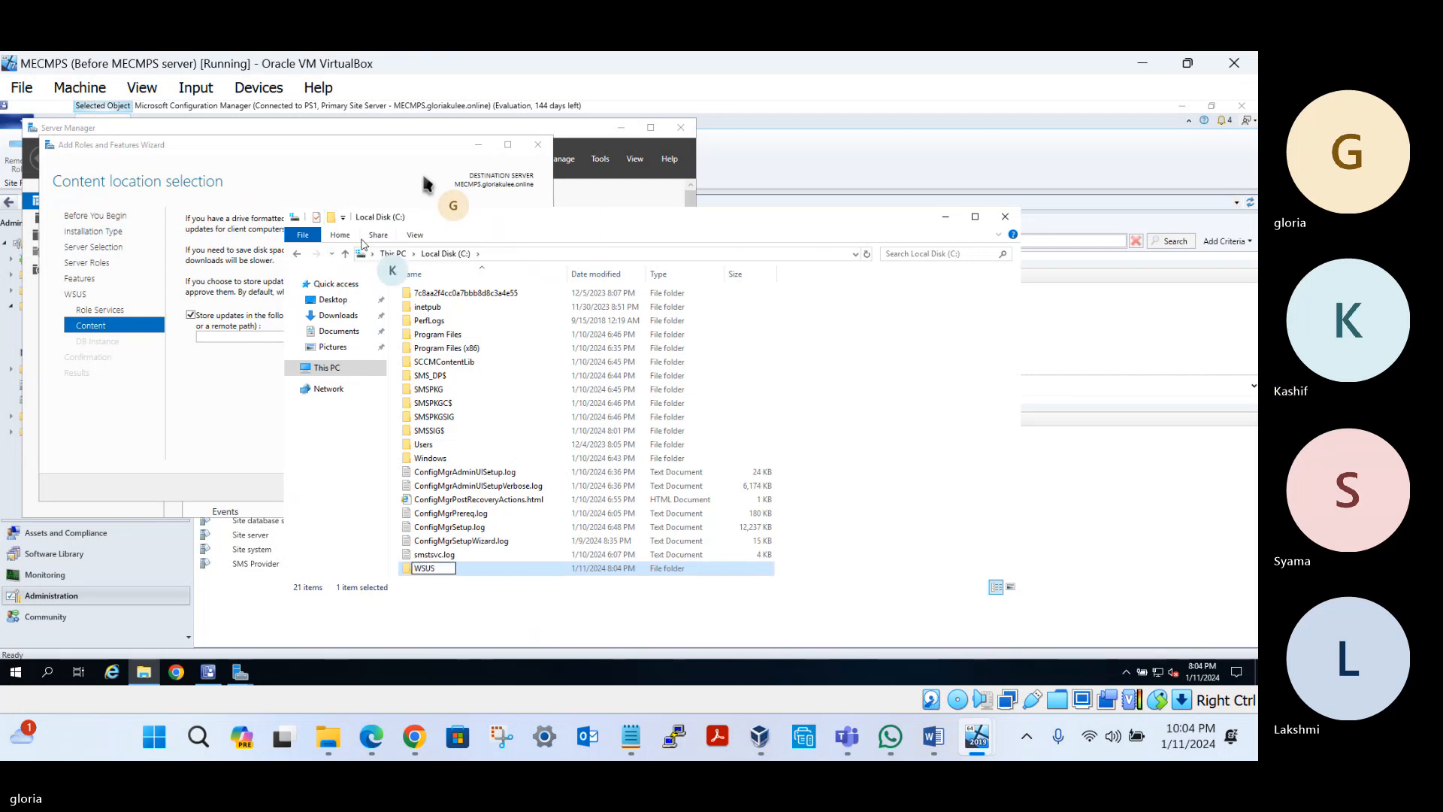
text(Content)
key(Return)
key(Return)
Set C:\WSUSContent as the WSUS content location and continue to Database Instance Selection
click(604, 255)
key(ctrl+c)
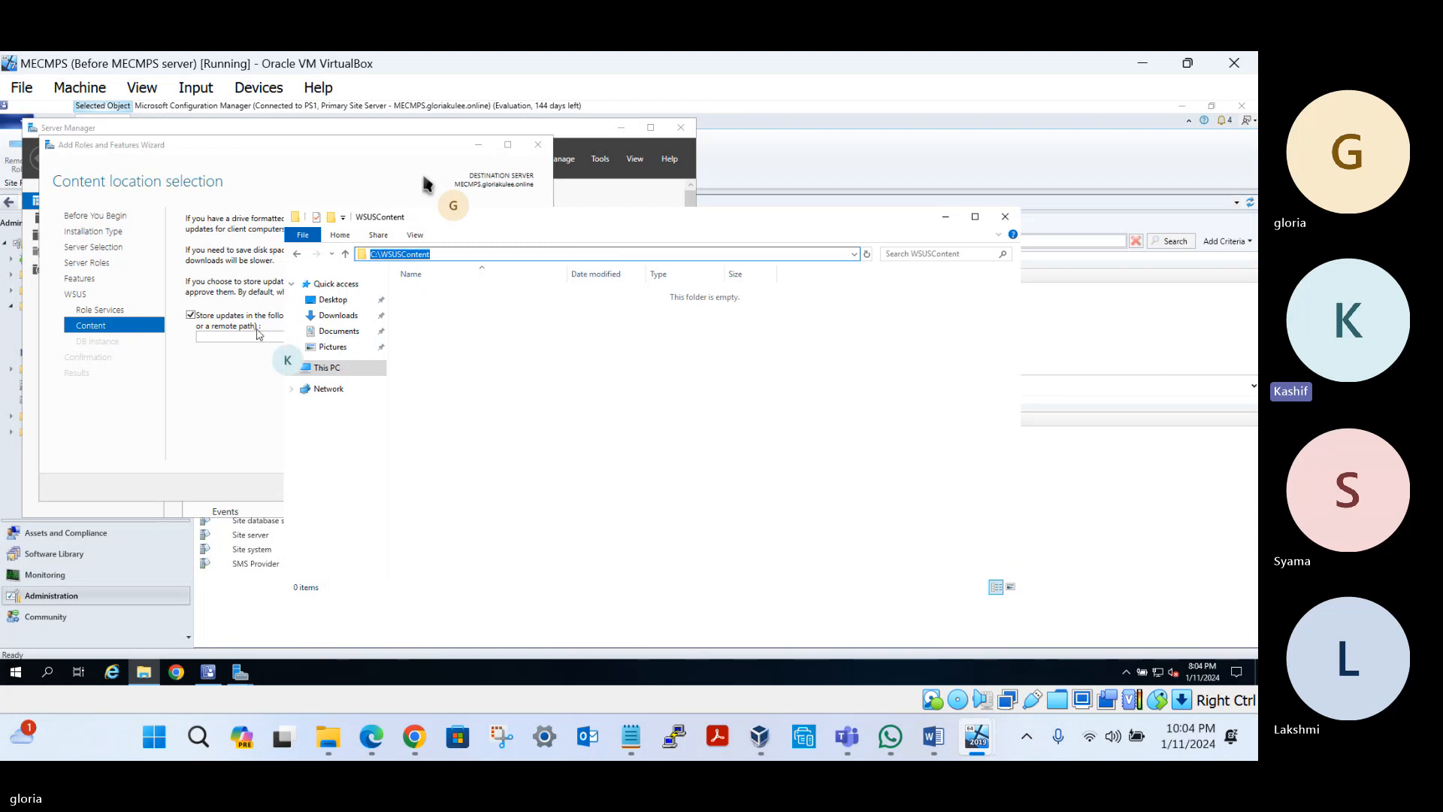
click(226, 338)
key(ctrl+v)
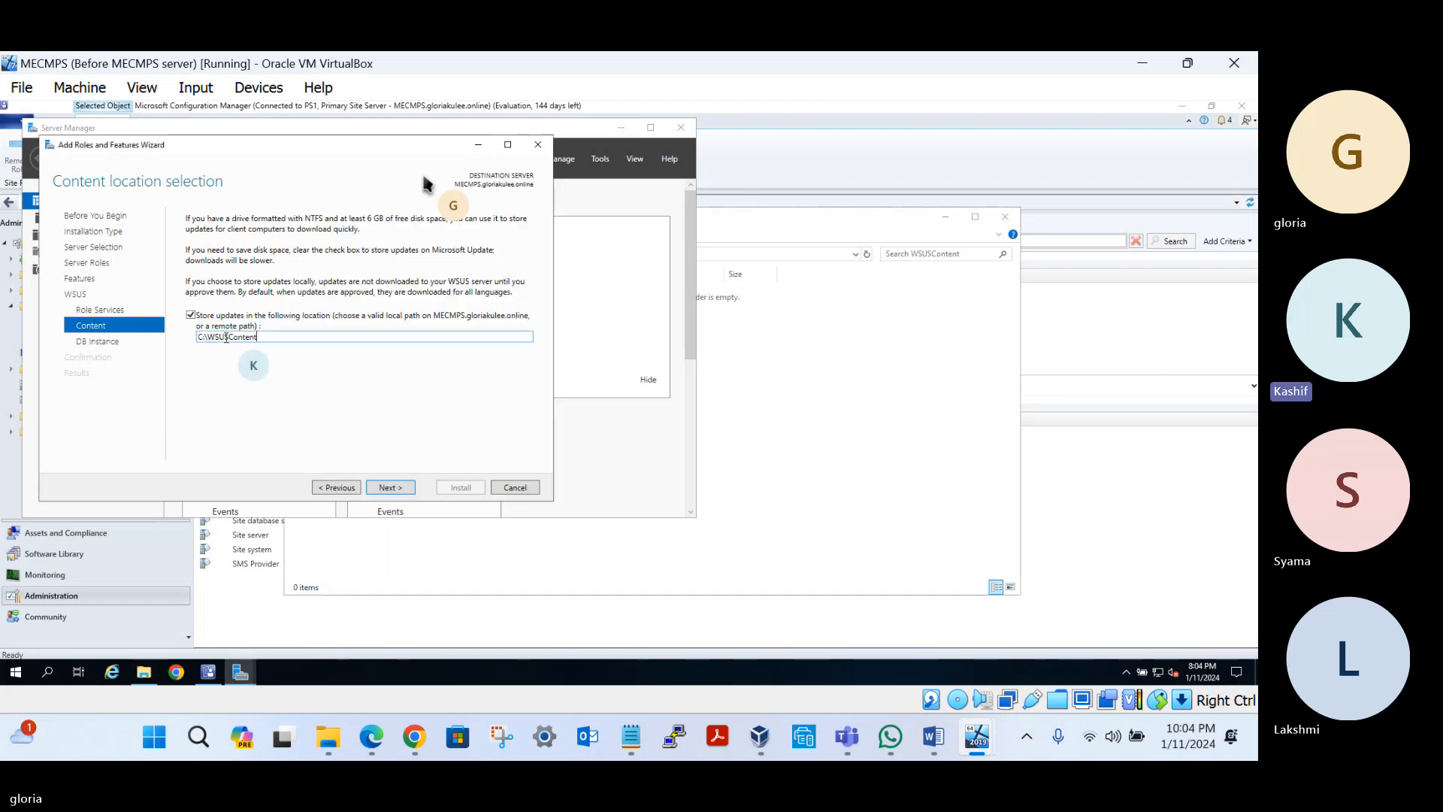
click(388, 488)
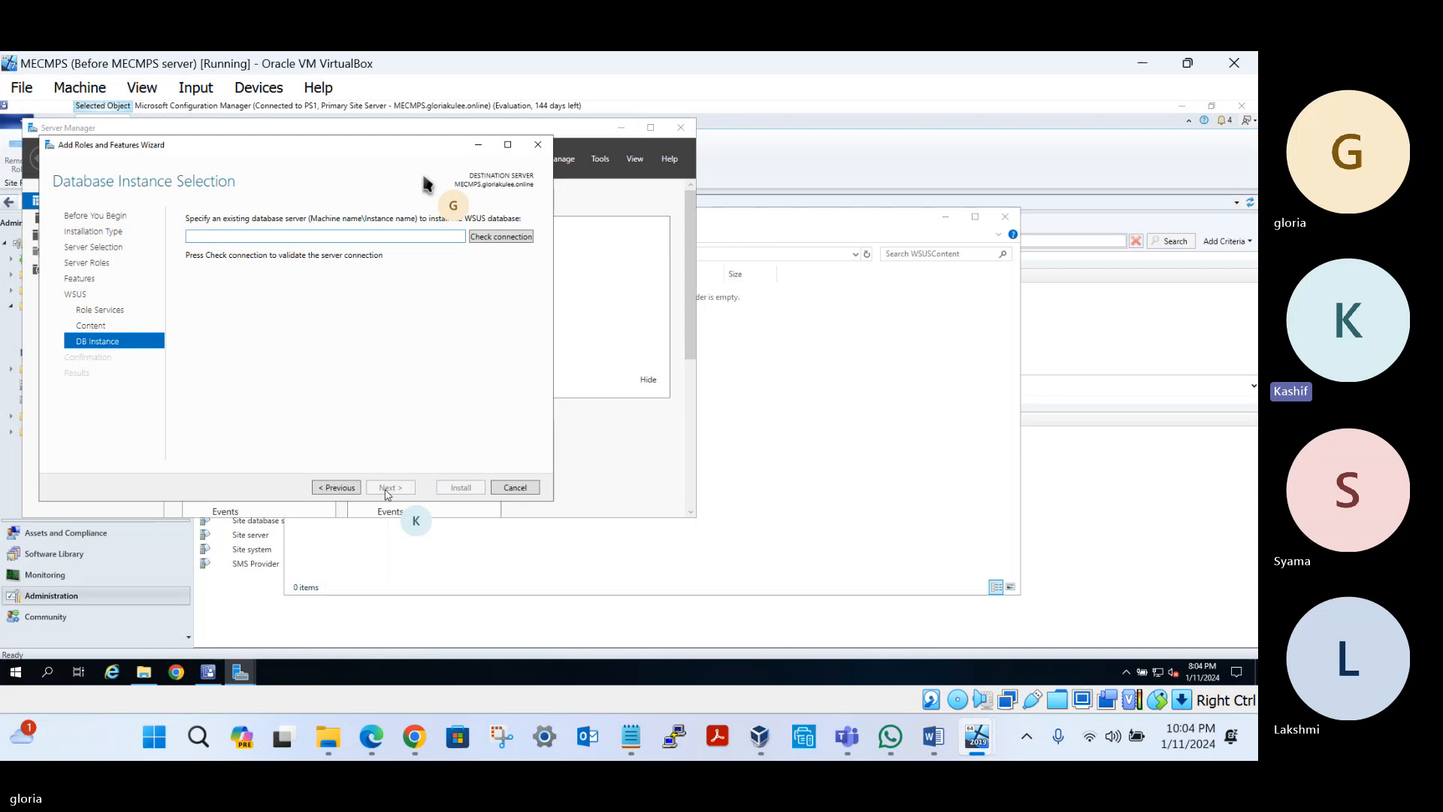
Enter the MECMPS database server hostname, verify the connection succeeds, and start the WSUS installation
click(269, 240)
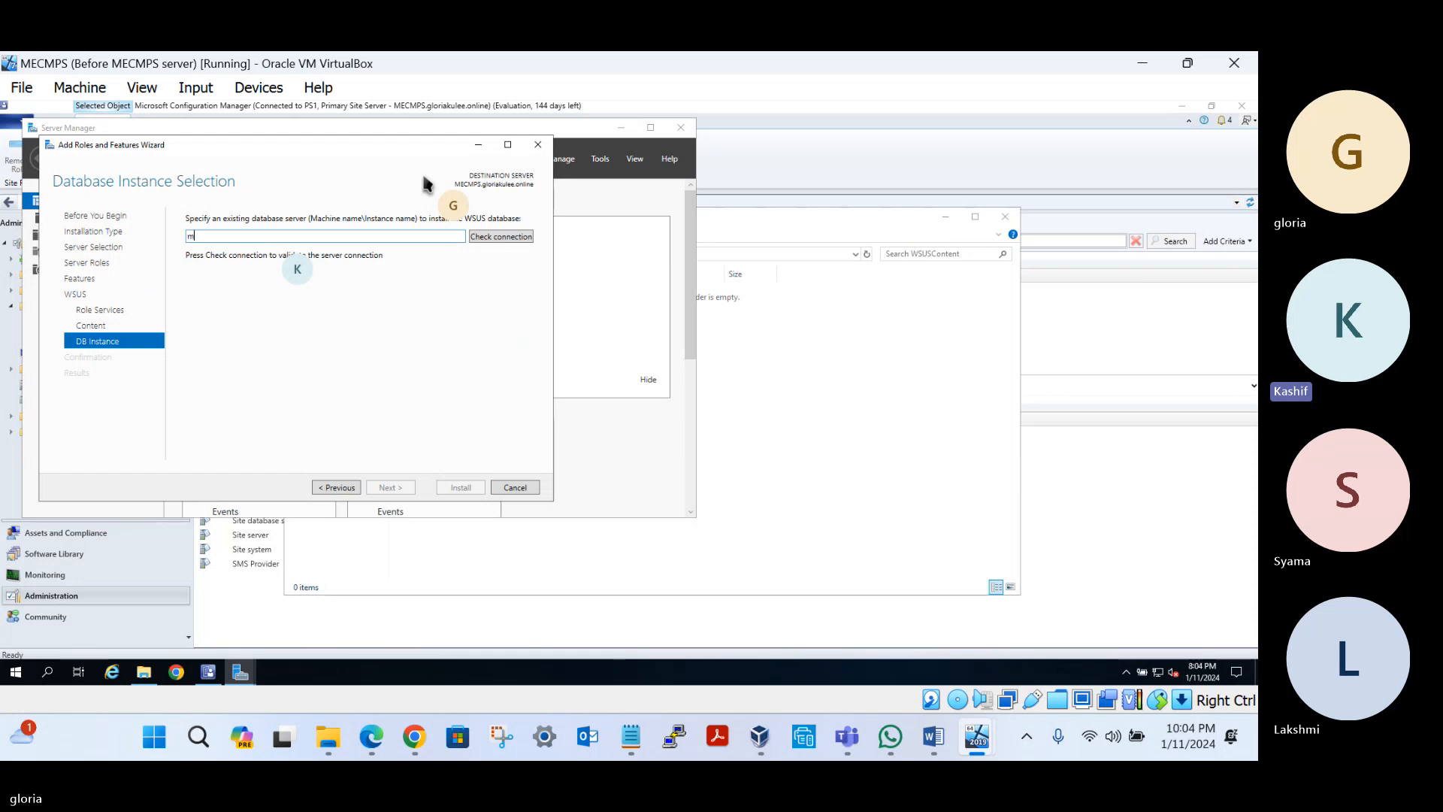
text(cmps.gloriakulee.online)
click(499, 237)
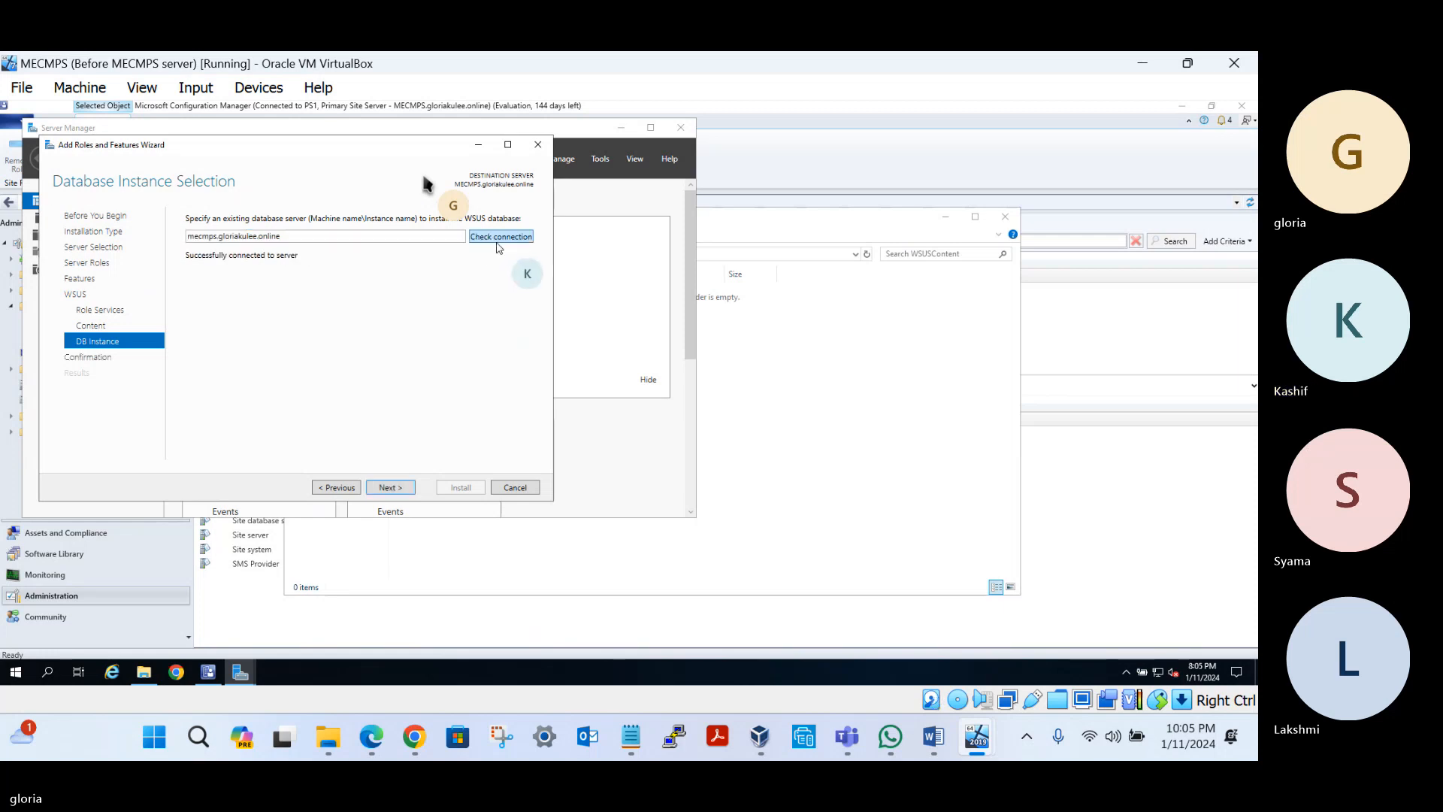
click(394, 488)
click(446, 490)
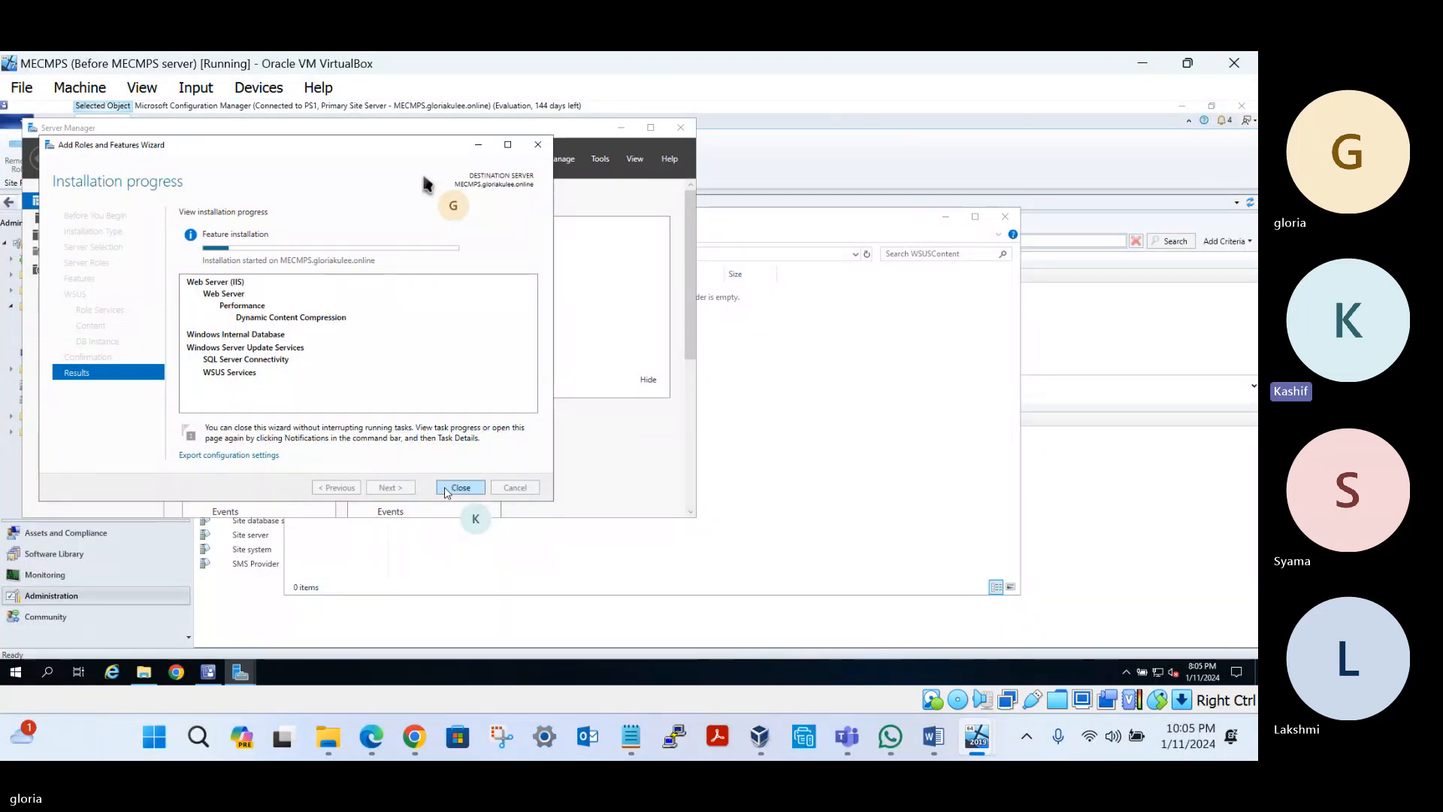
Bring the MECM Notes forward and select the six 21st Dec topic lines
click(631, 744)
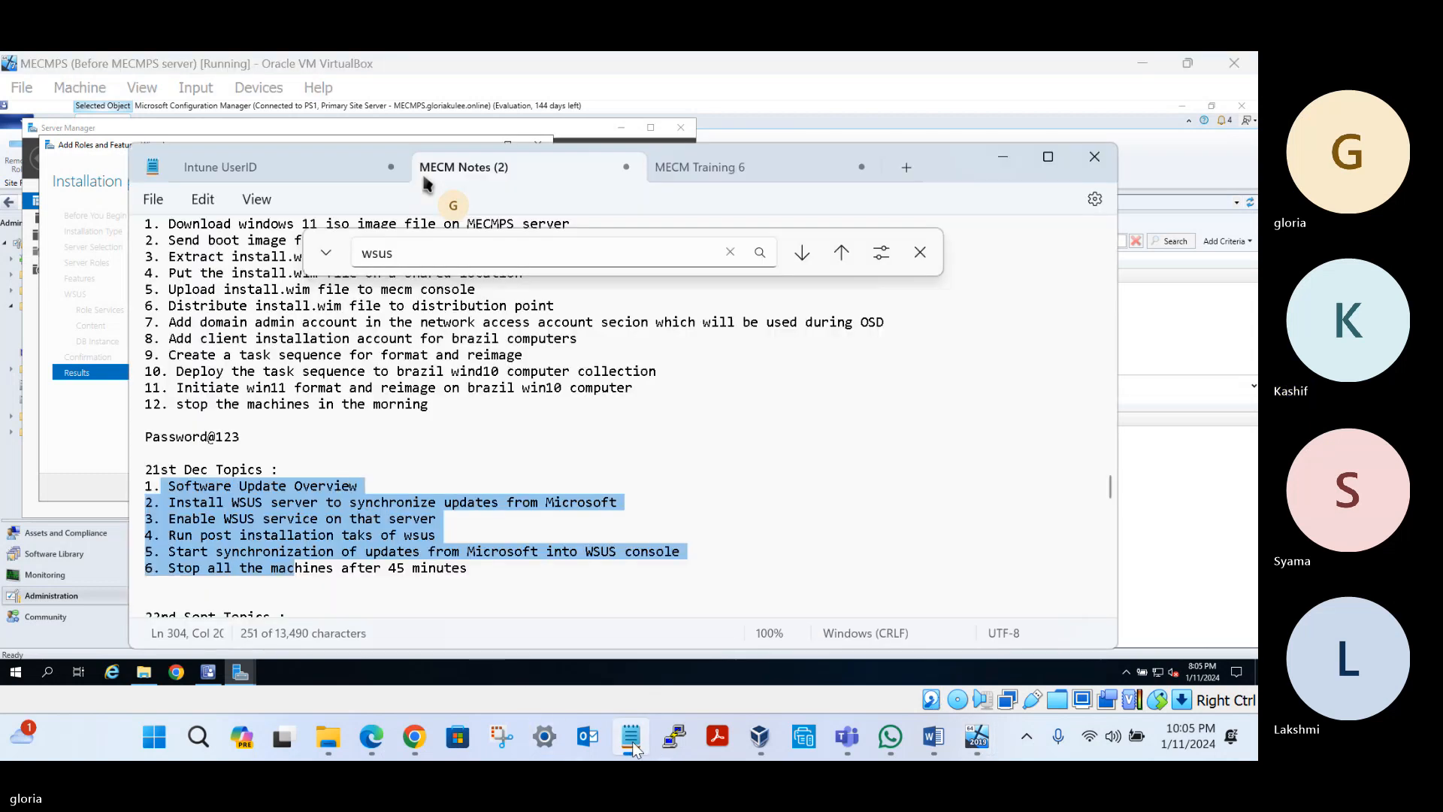
click(430, 560)
drag(488, 570, 144, 468)
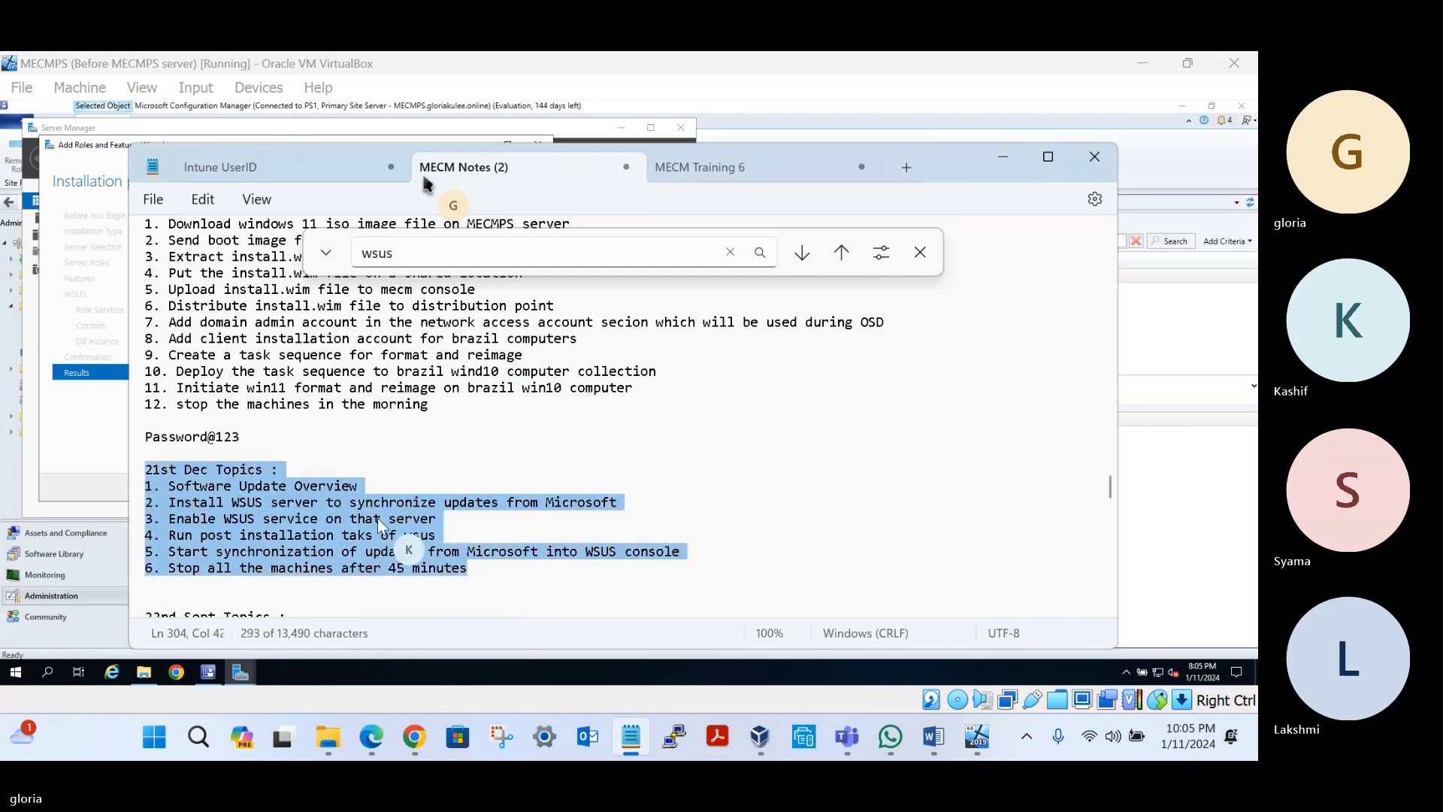
Go to the end of the notes and place the caret on the empty line below the lab setup links
scroll(380, 523, down, 17)
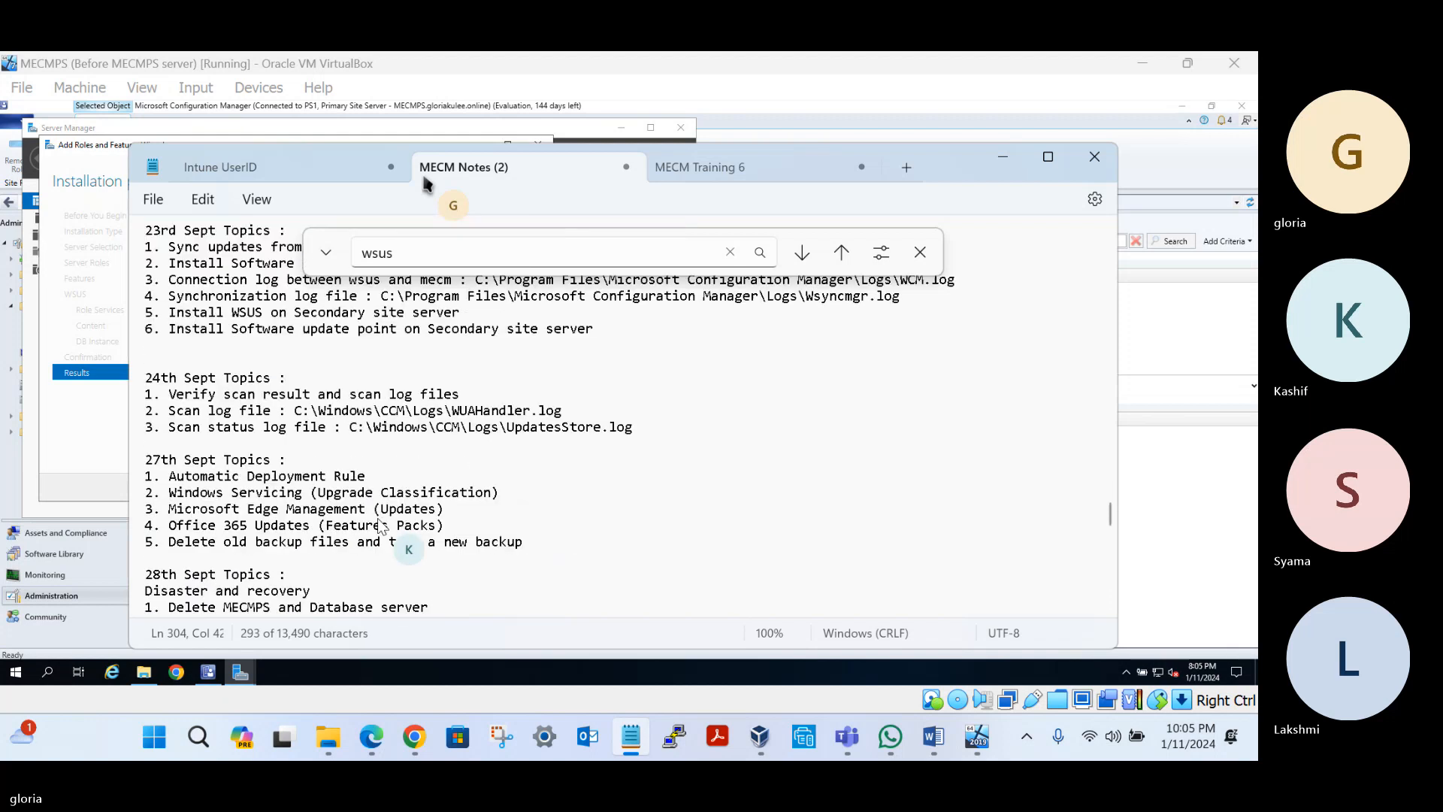
scroll(379, 524, down, 15)
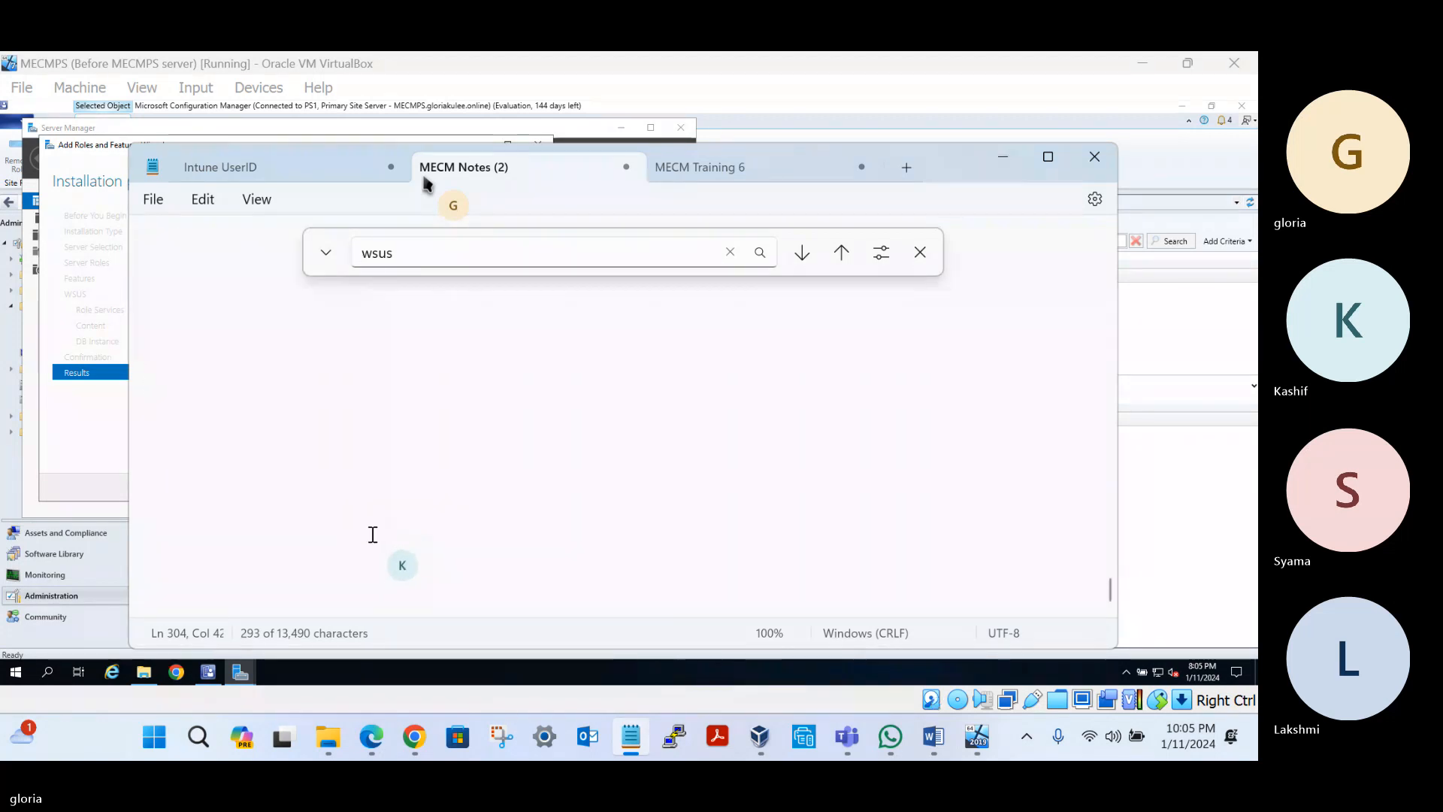
scroll(376, 521, up, 4)
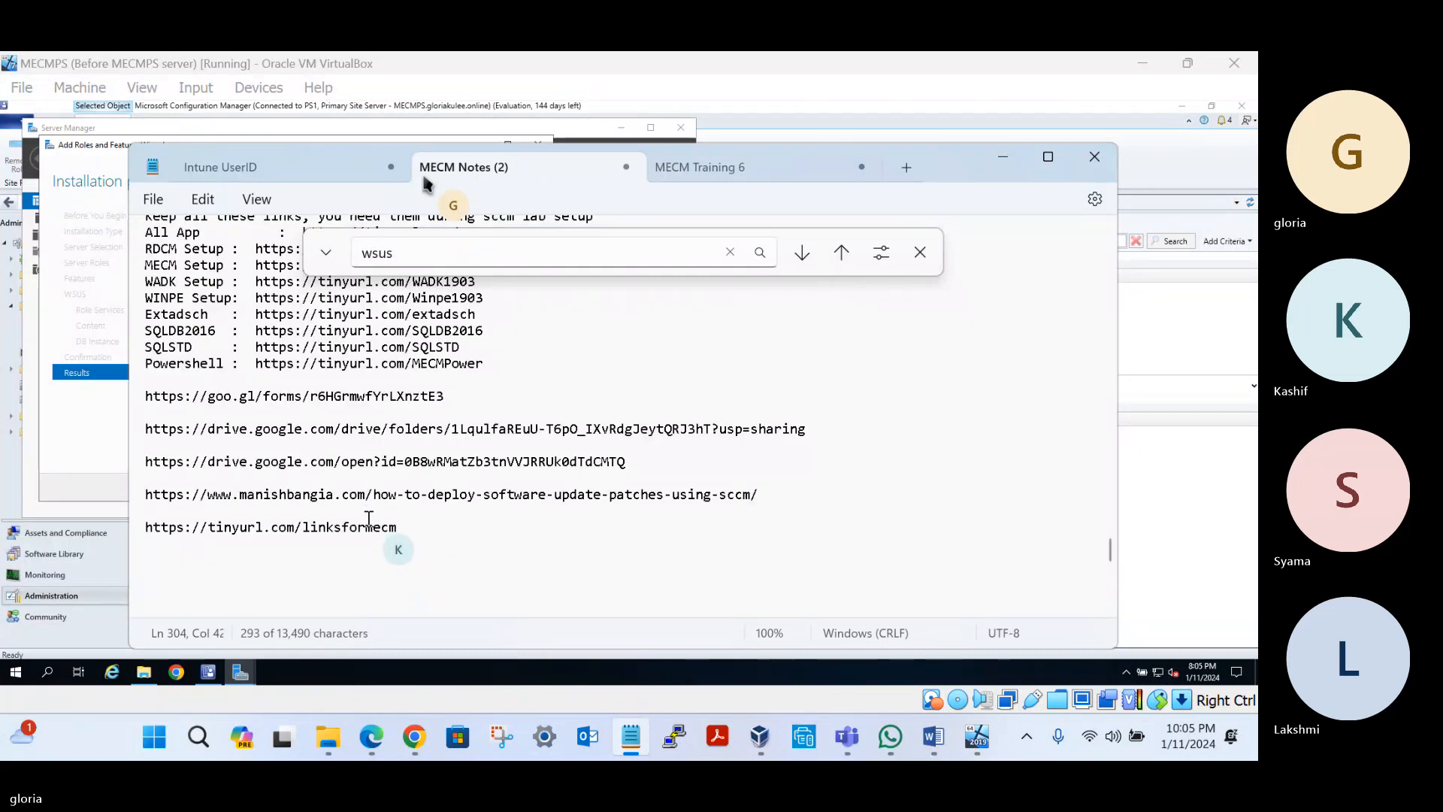
scroll(363, 518, down, 5)
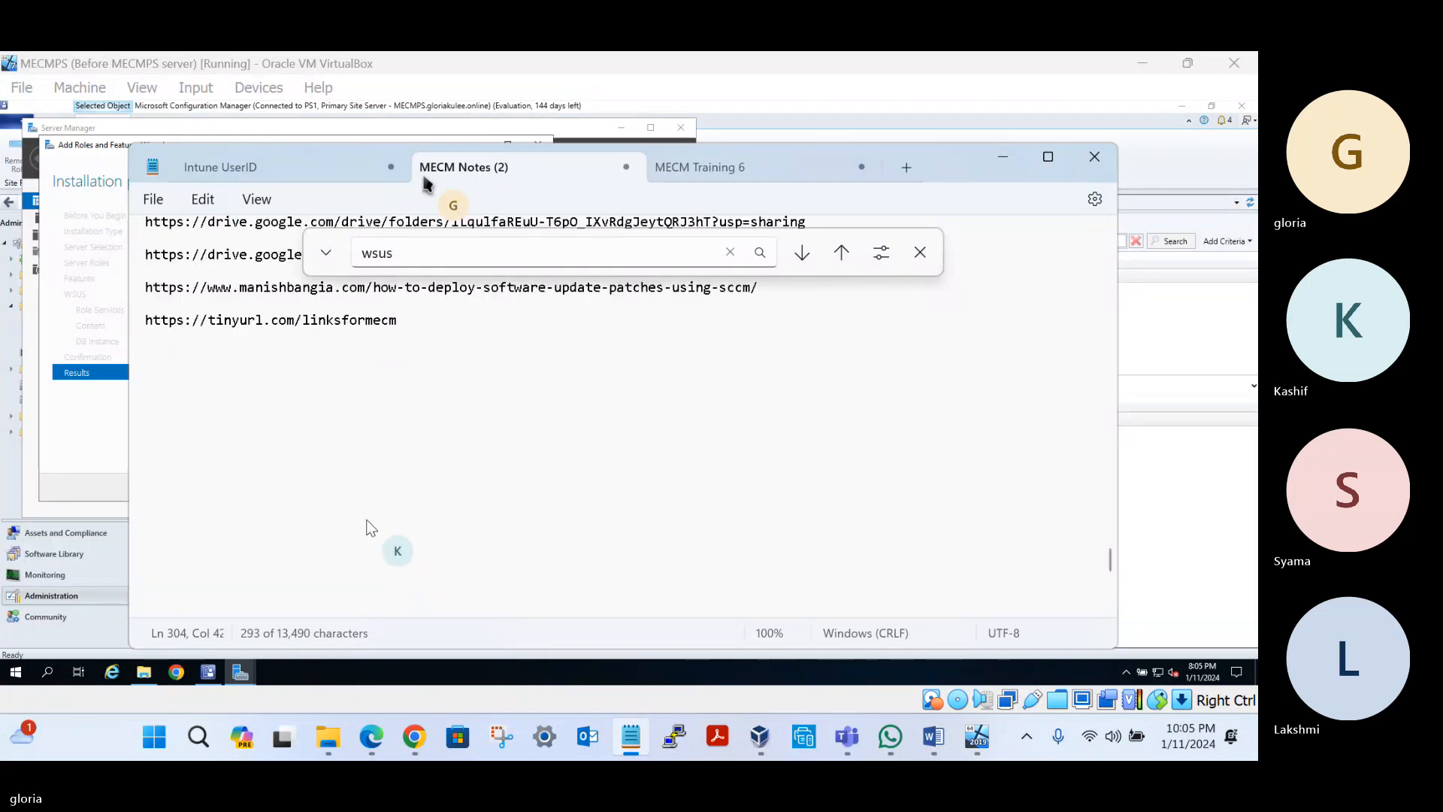
click(292, 345)
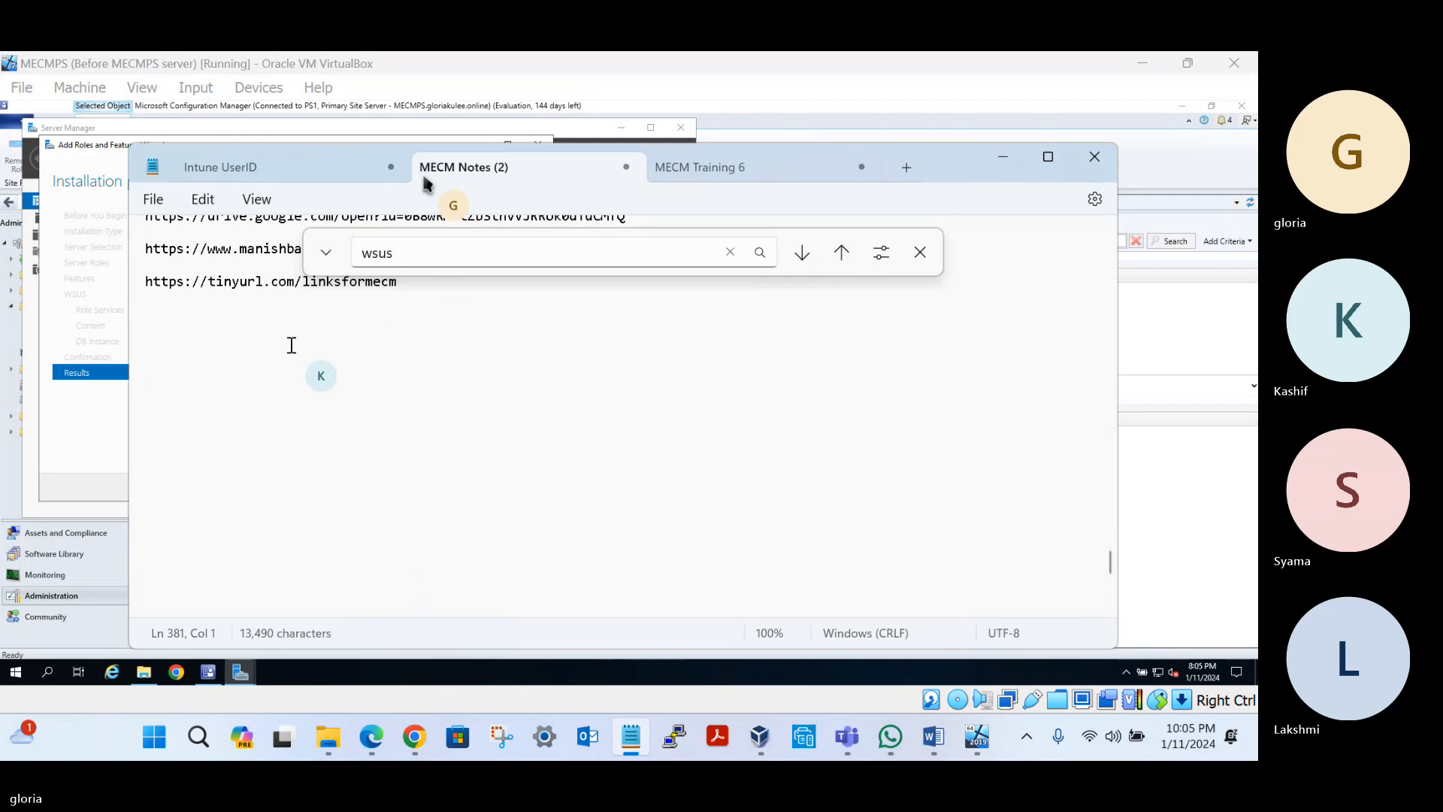
Add the '11th Jan Topics:' heading with item '1. Verify MECM server after recovery'
text(11th Jan Topics:)
key(Return)
text(1. Verif)
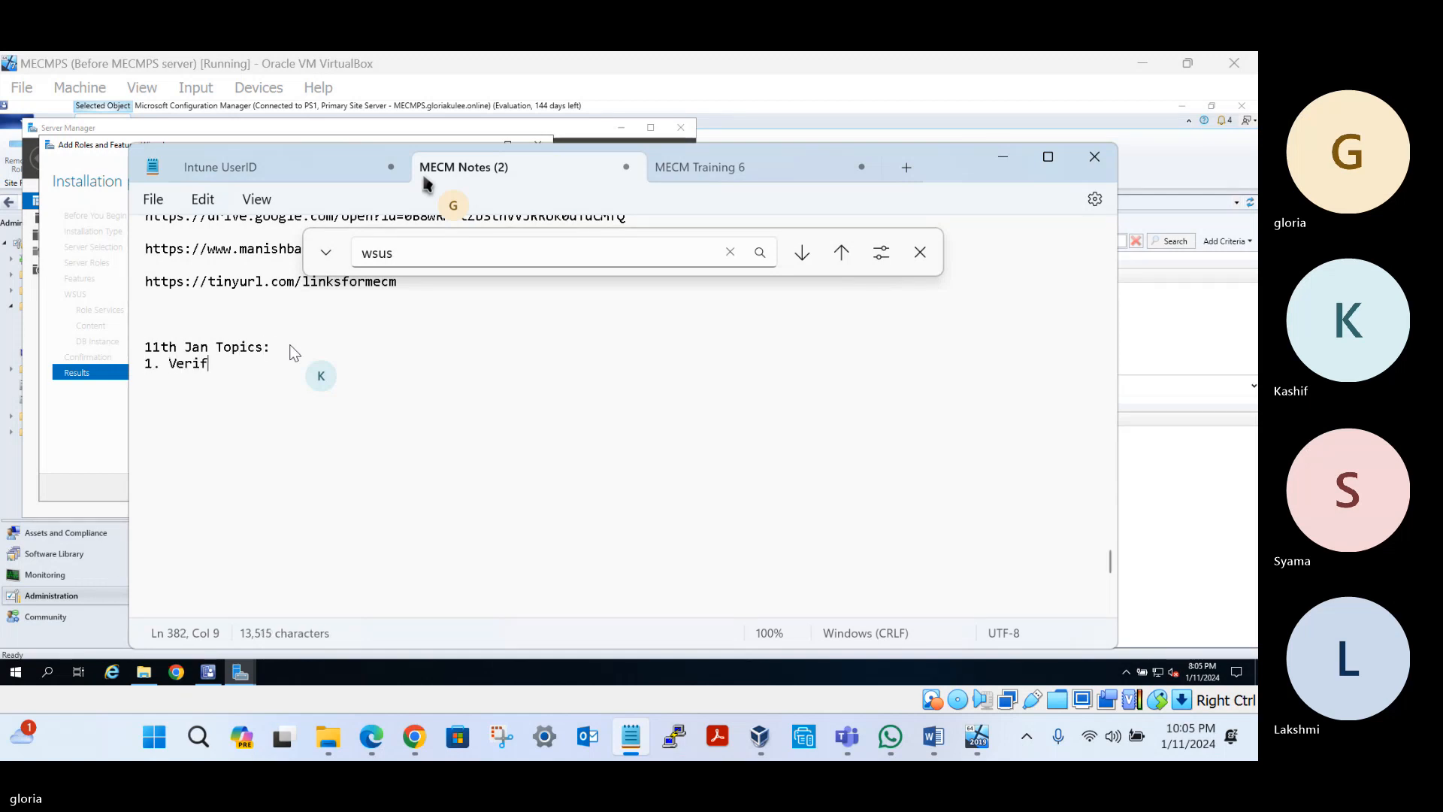
text(y MECM server after recor)
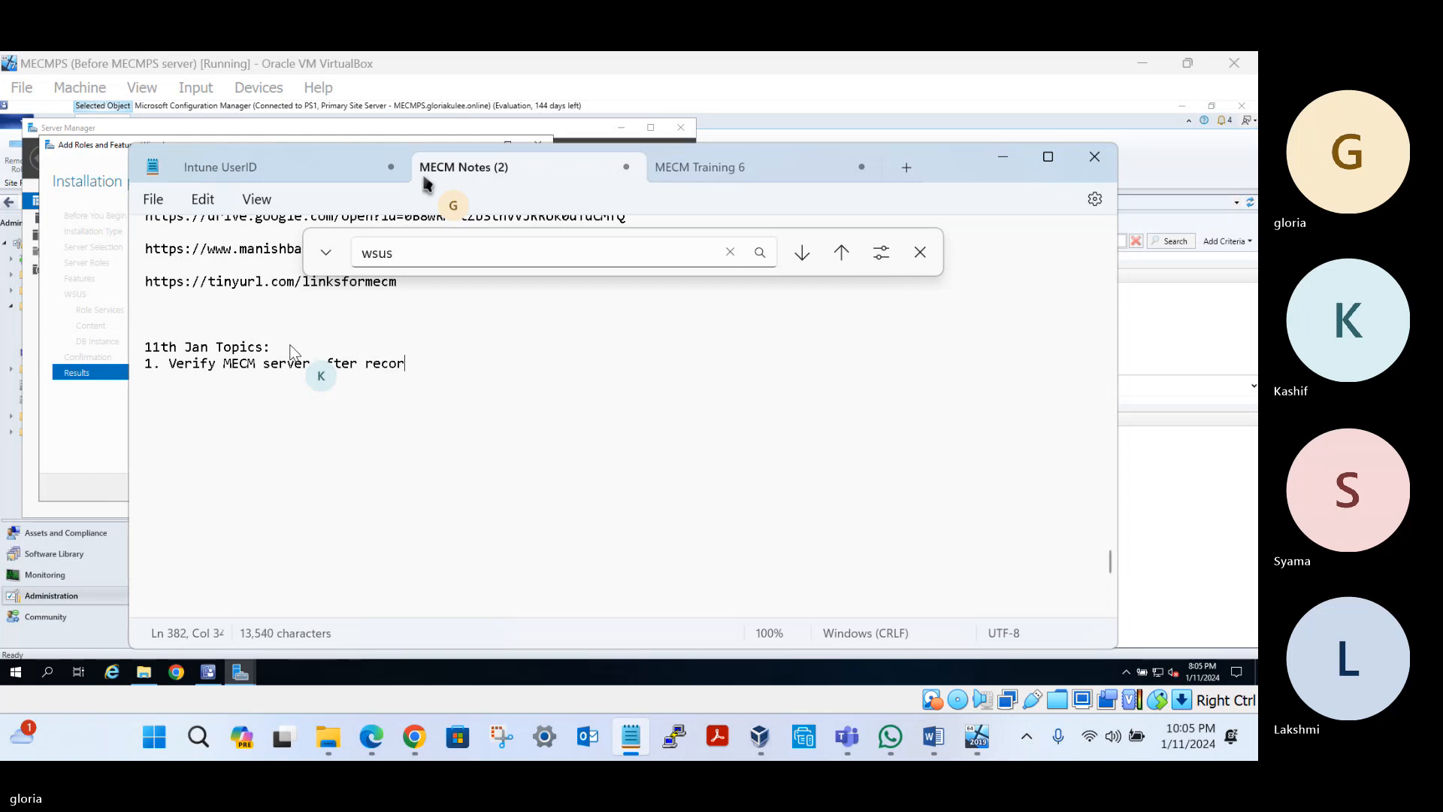
key(BackSpace)
text(vry)
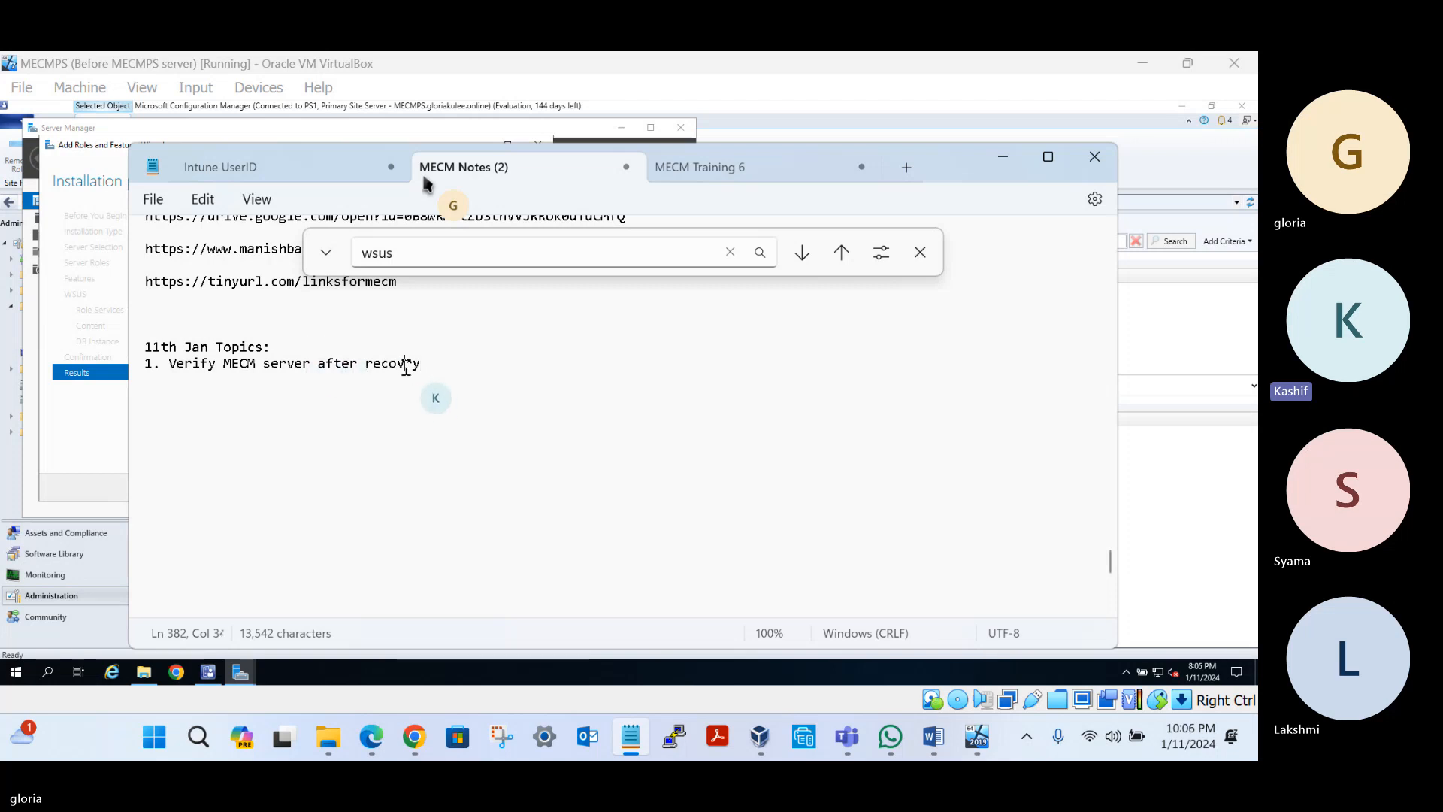
text(e)
click(449, 369)
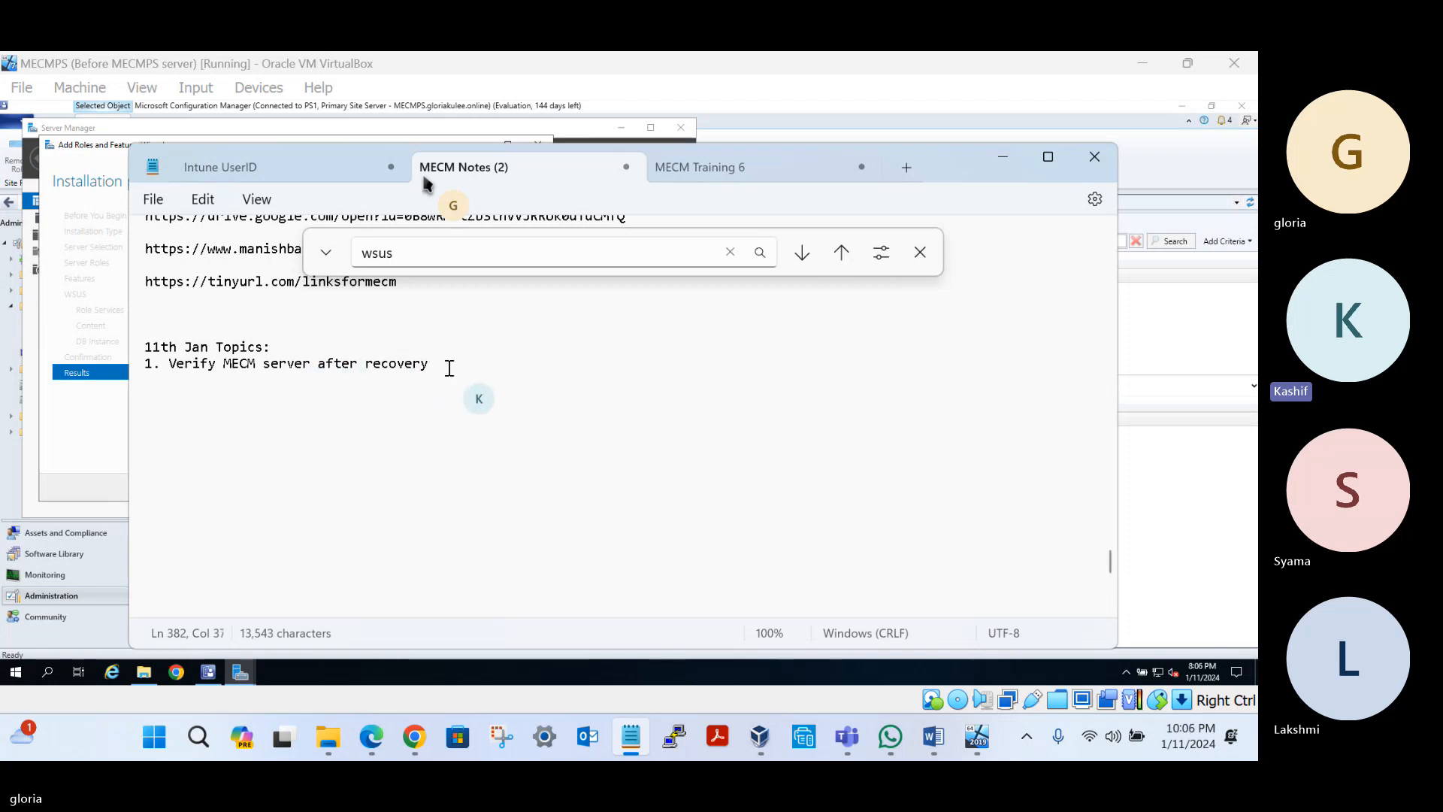
Add item 2: 'Check System Status, Component status for any warnings or issues'
key(Return)
text(2)
text(Check )
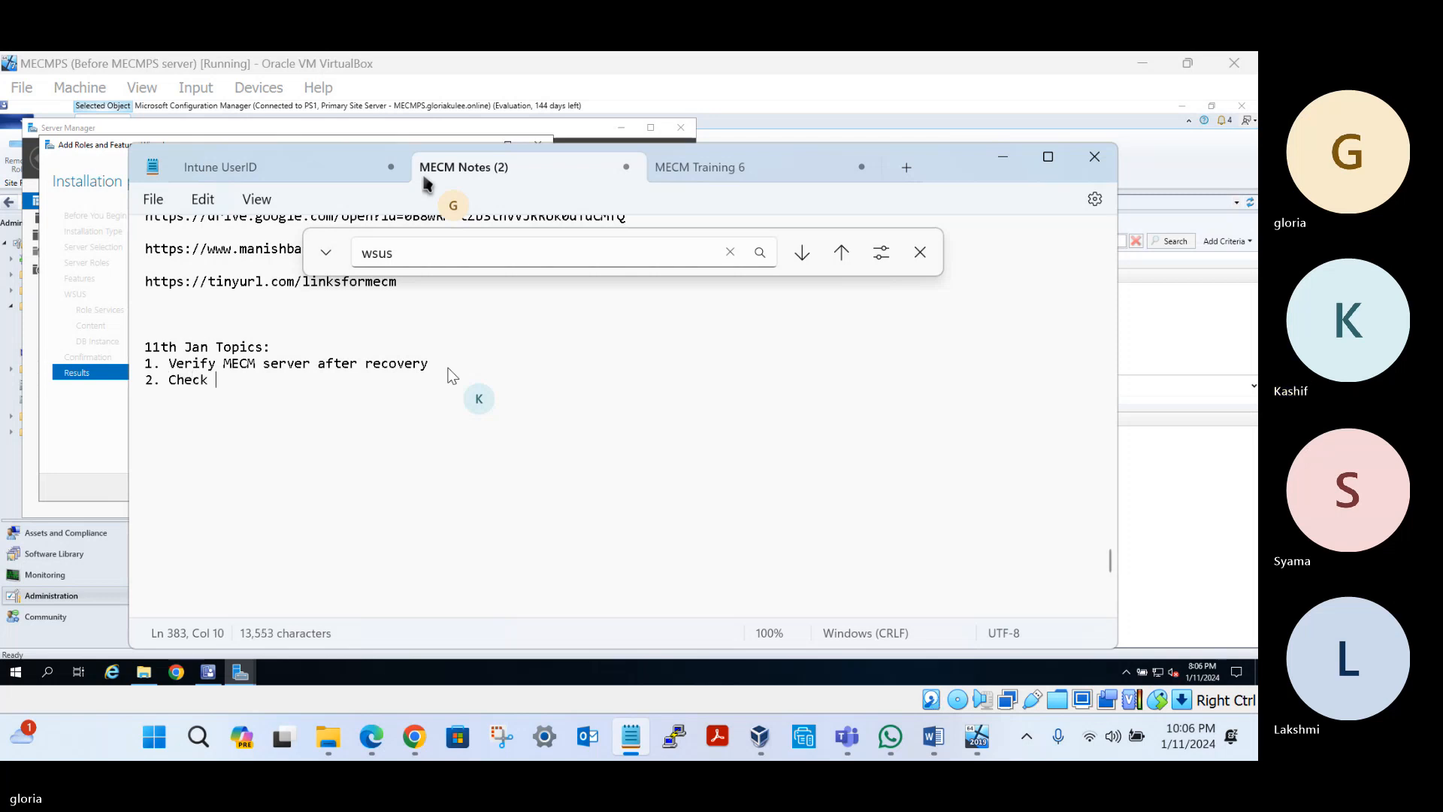
text(System )
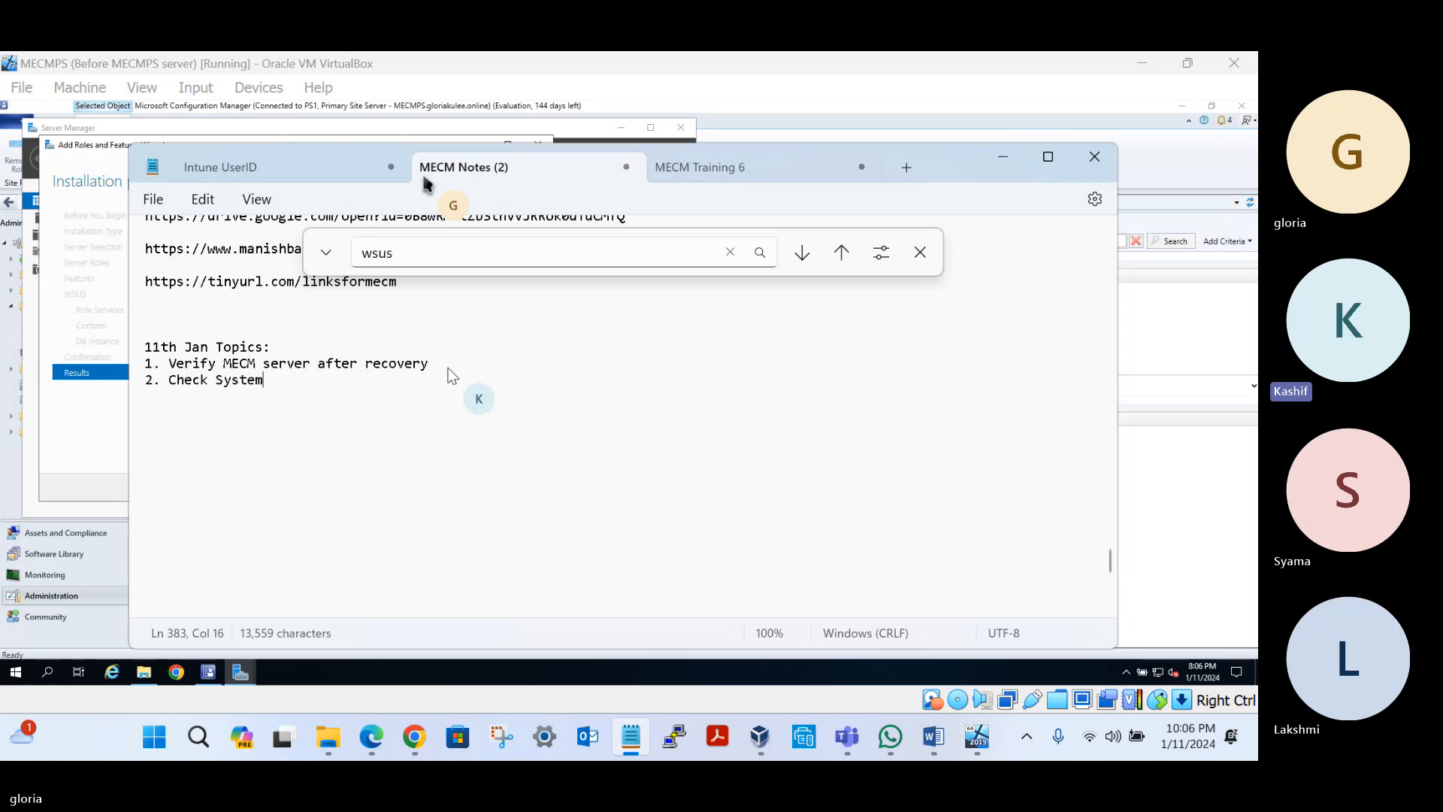
text(Status, Comp)
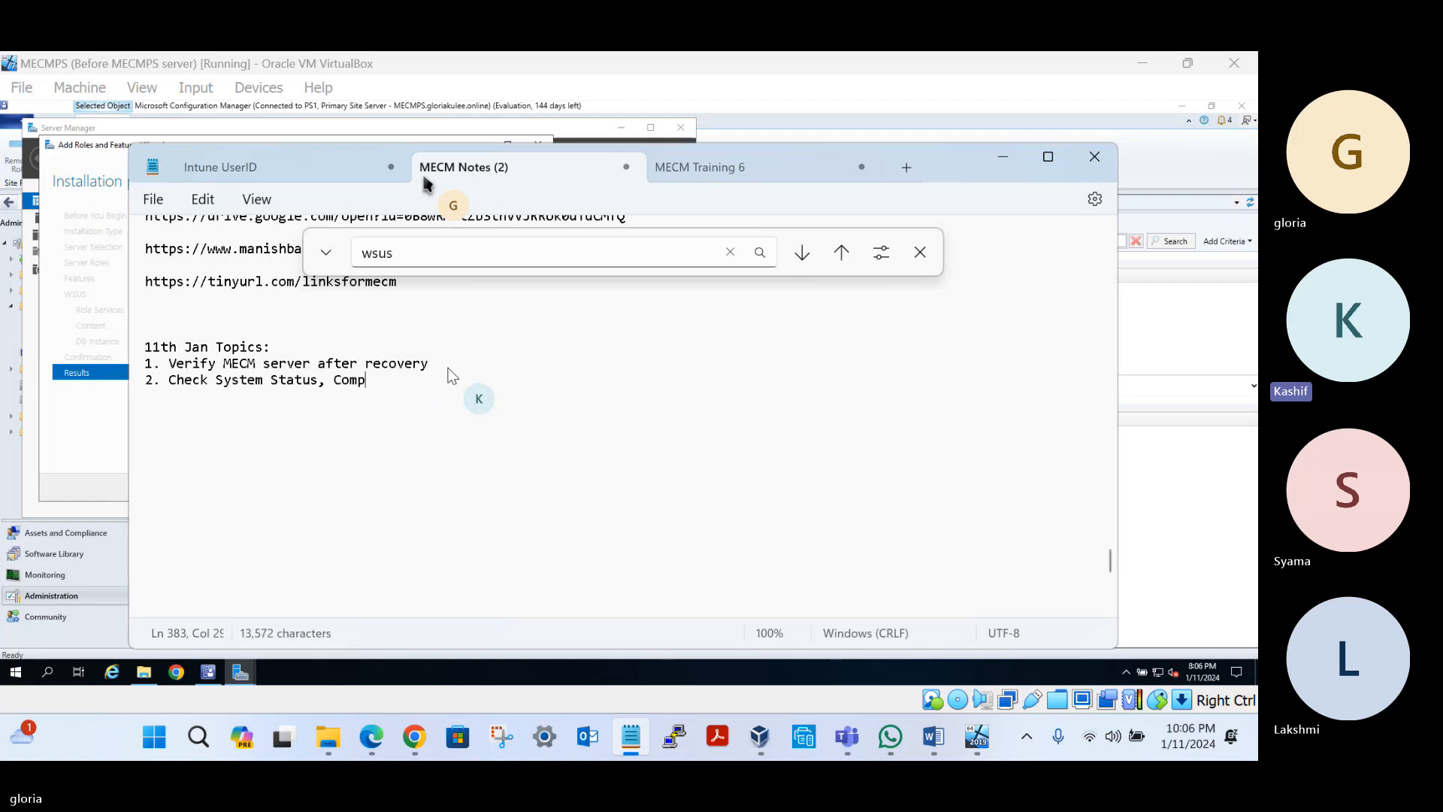
text(onent sta)
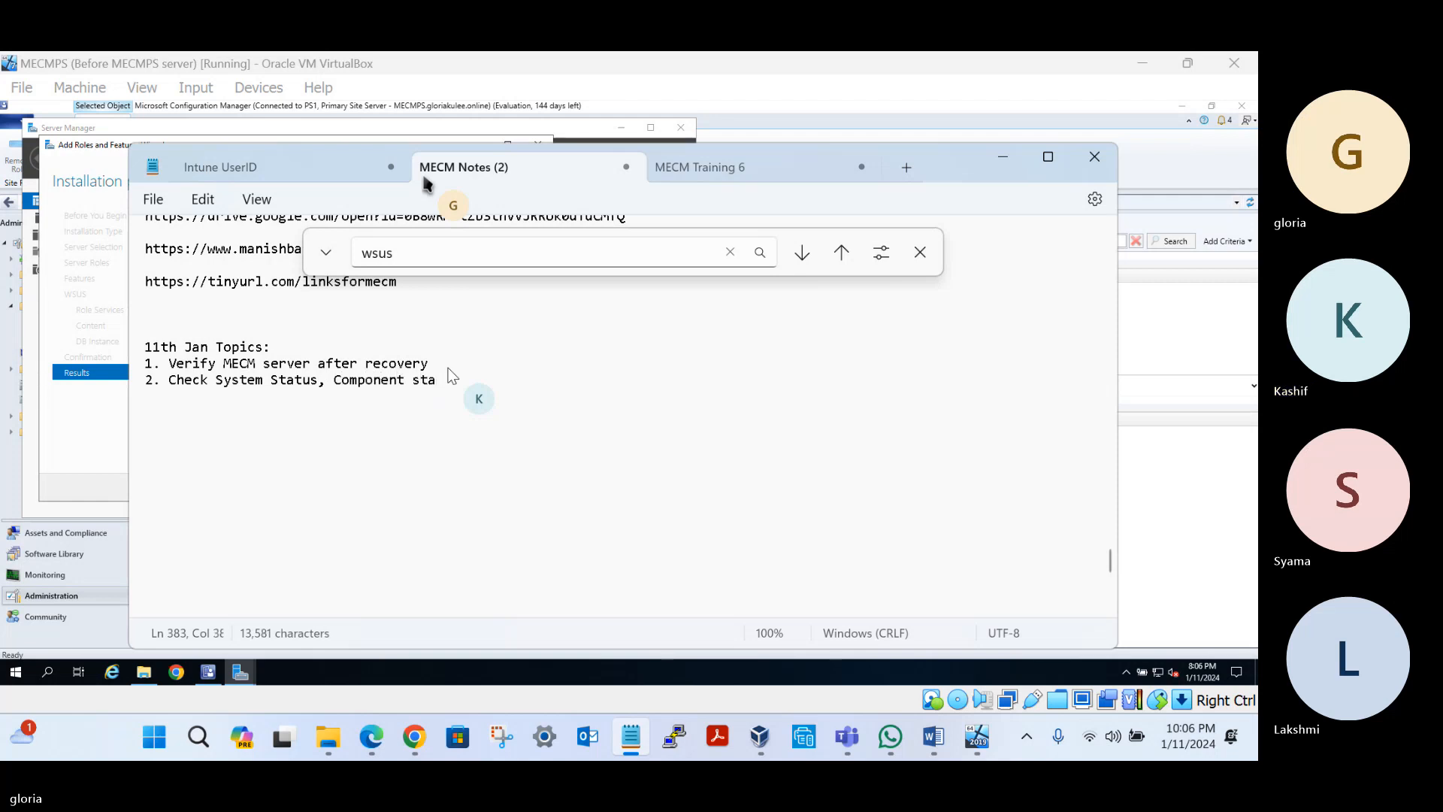
text(tus for war)
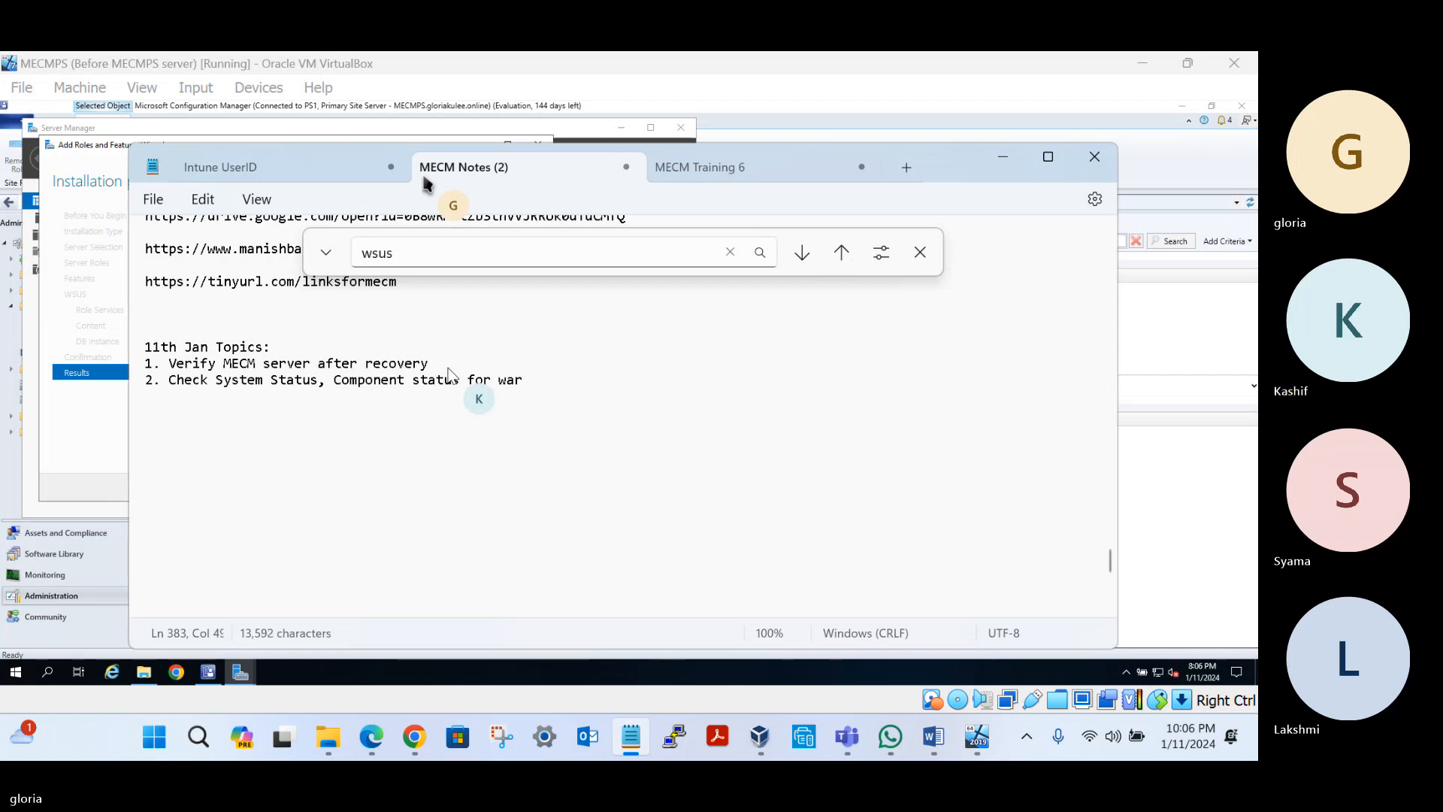
key(BackSpace)
key(BackSpace)
key(BackSpace)
text(an)
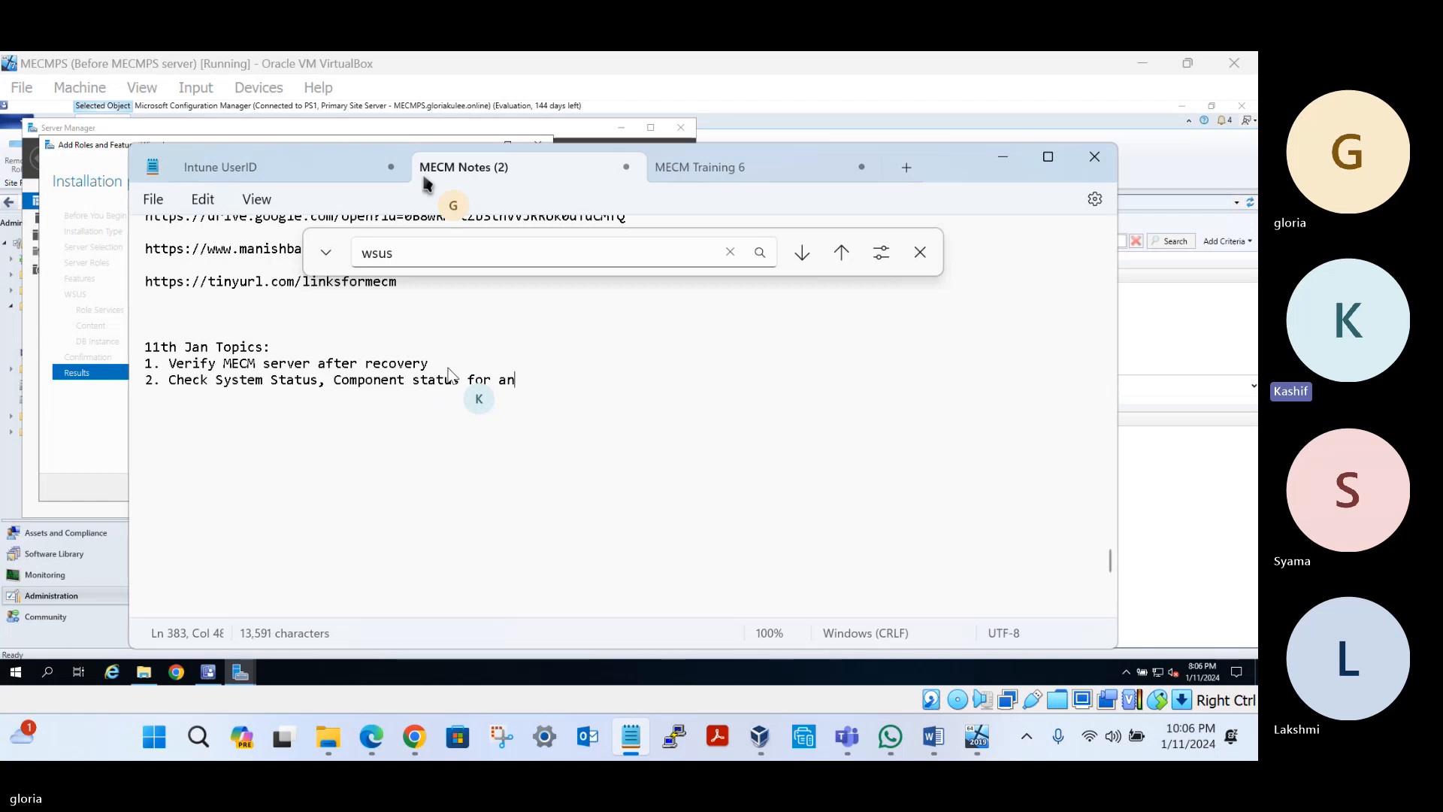
text(y war)
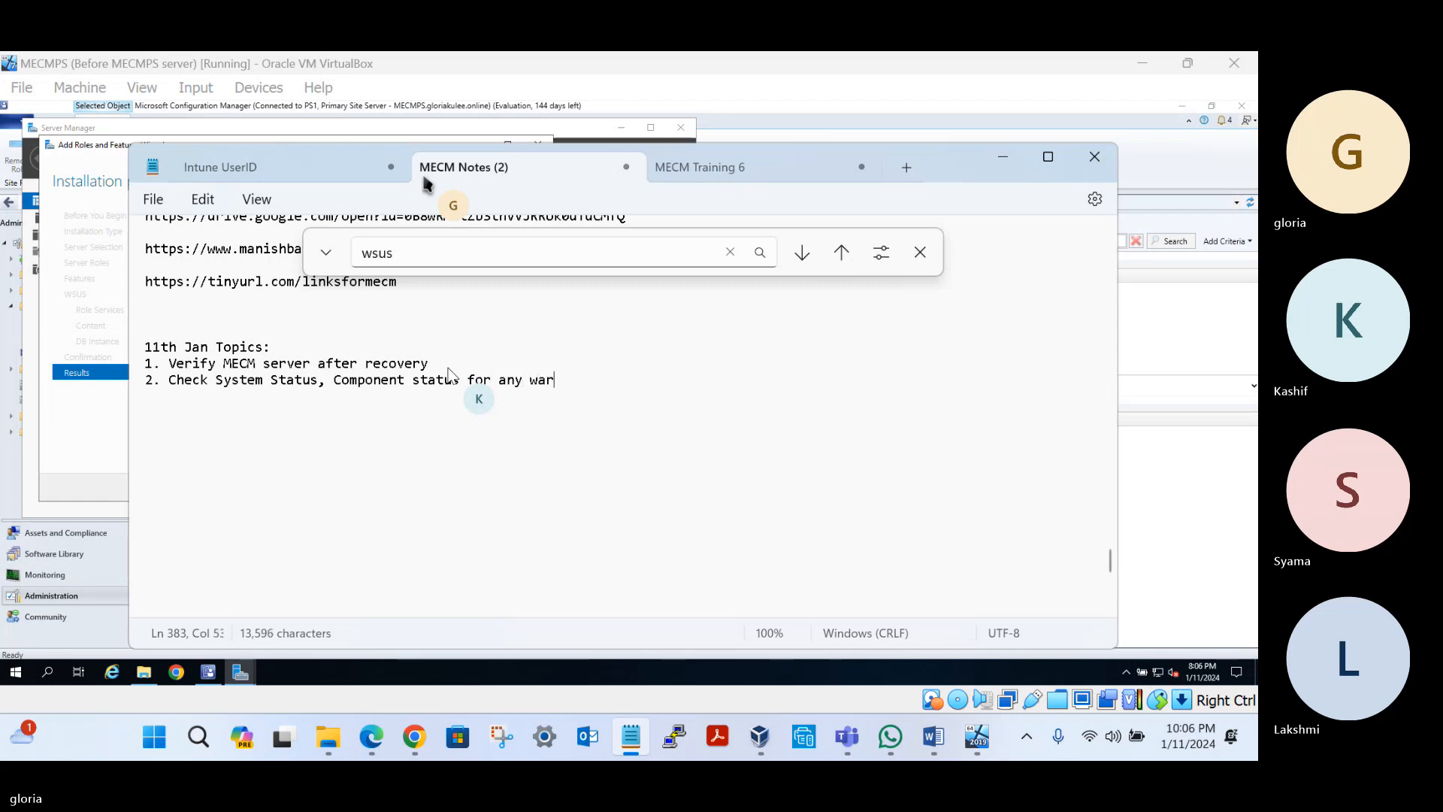
text(nings or issure)
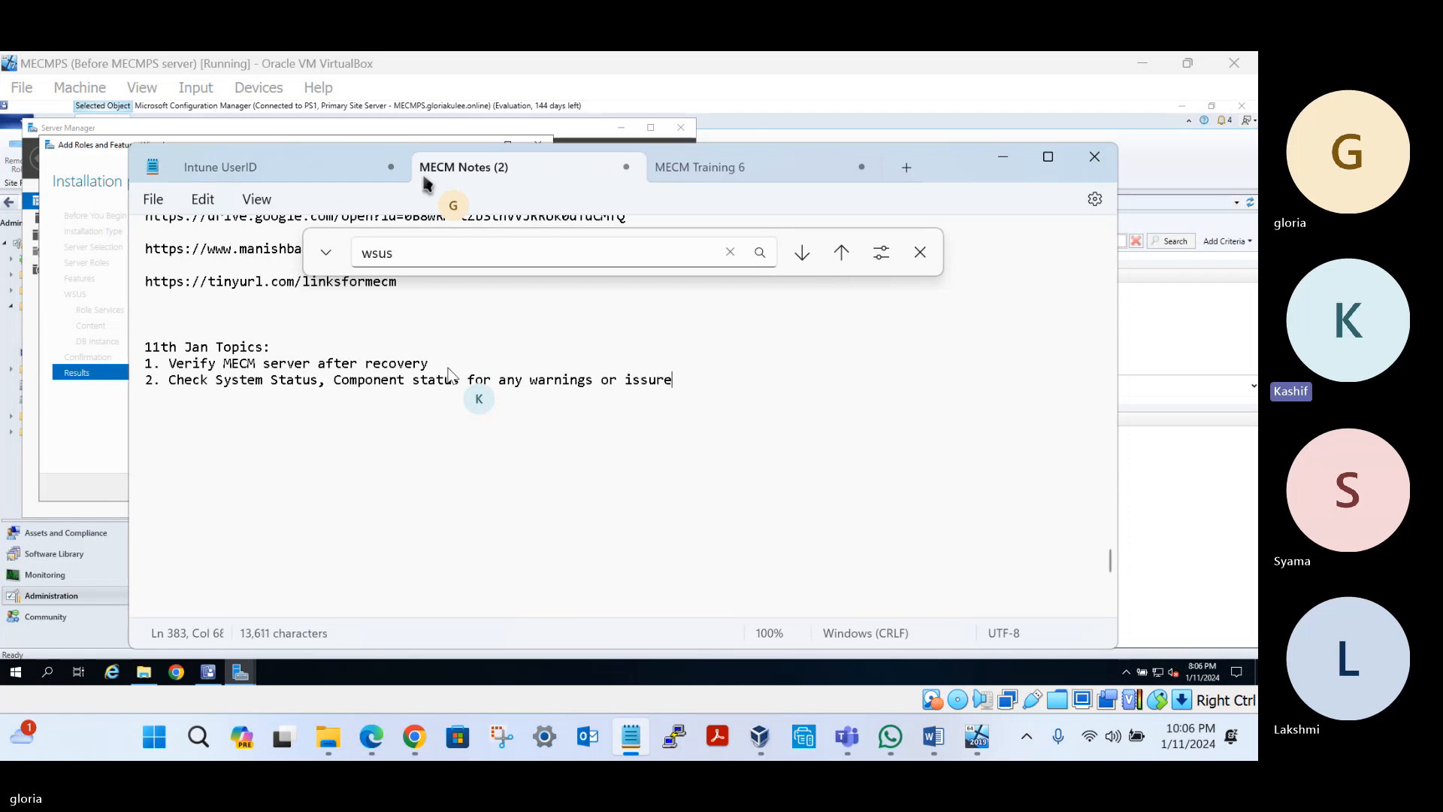
key(BackSpace)
key(BackSpace)
text(es)
Add item '3. Reinstall WSUS server because it is not installed on the server' and paste the 21st Dec topics below
key(Return)
text(3. Reinstall W)
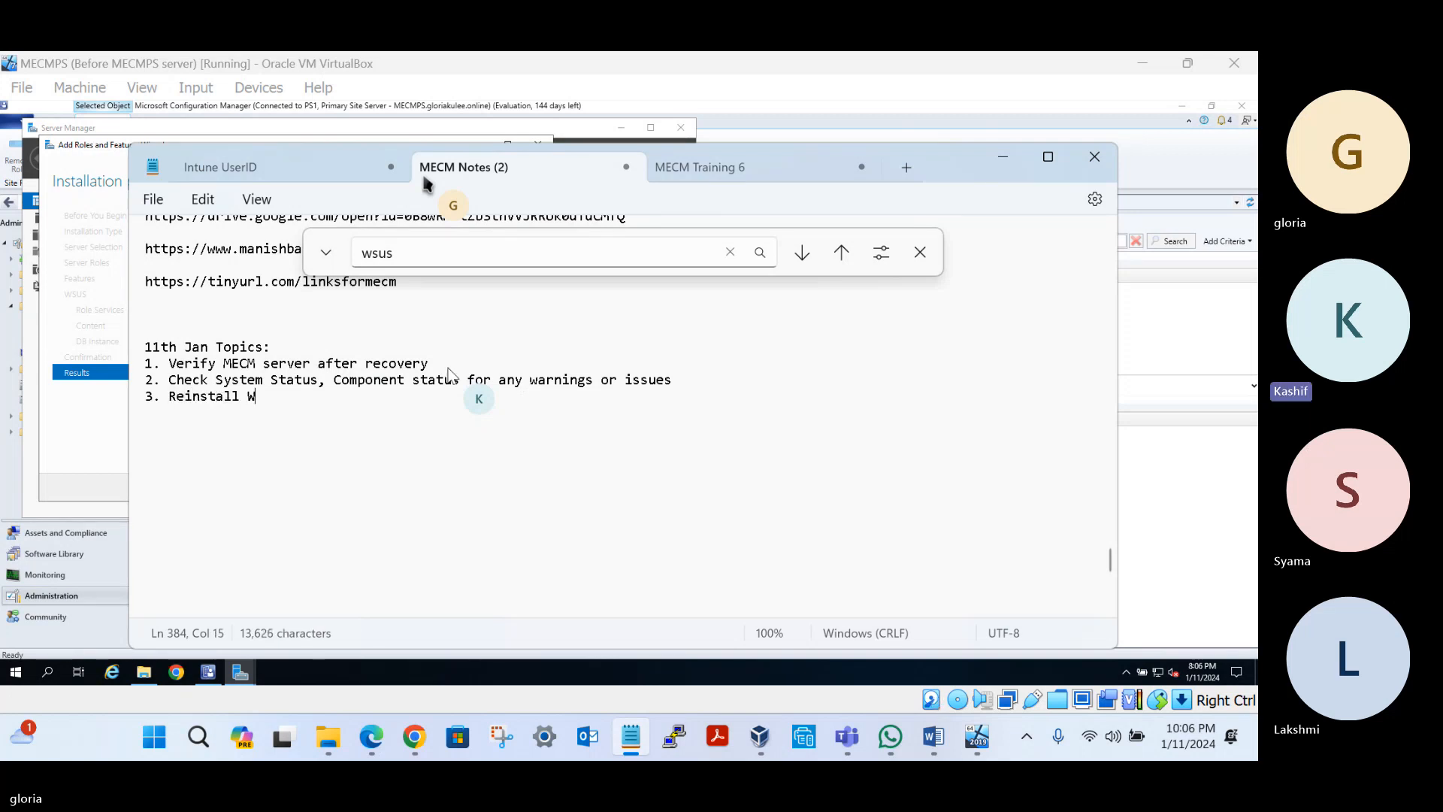
text(SUS server because it is)
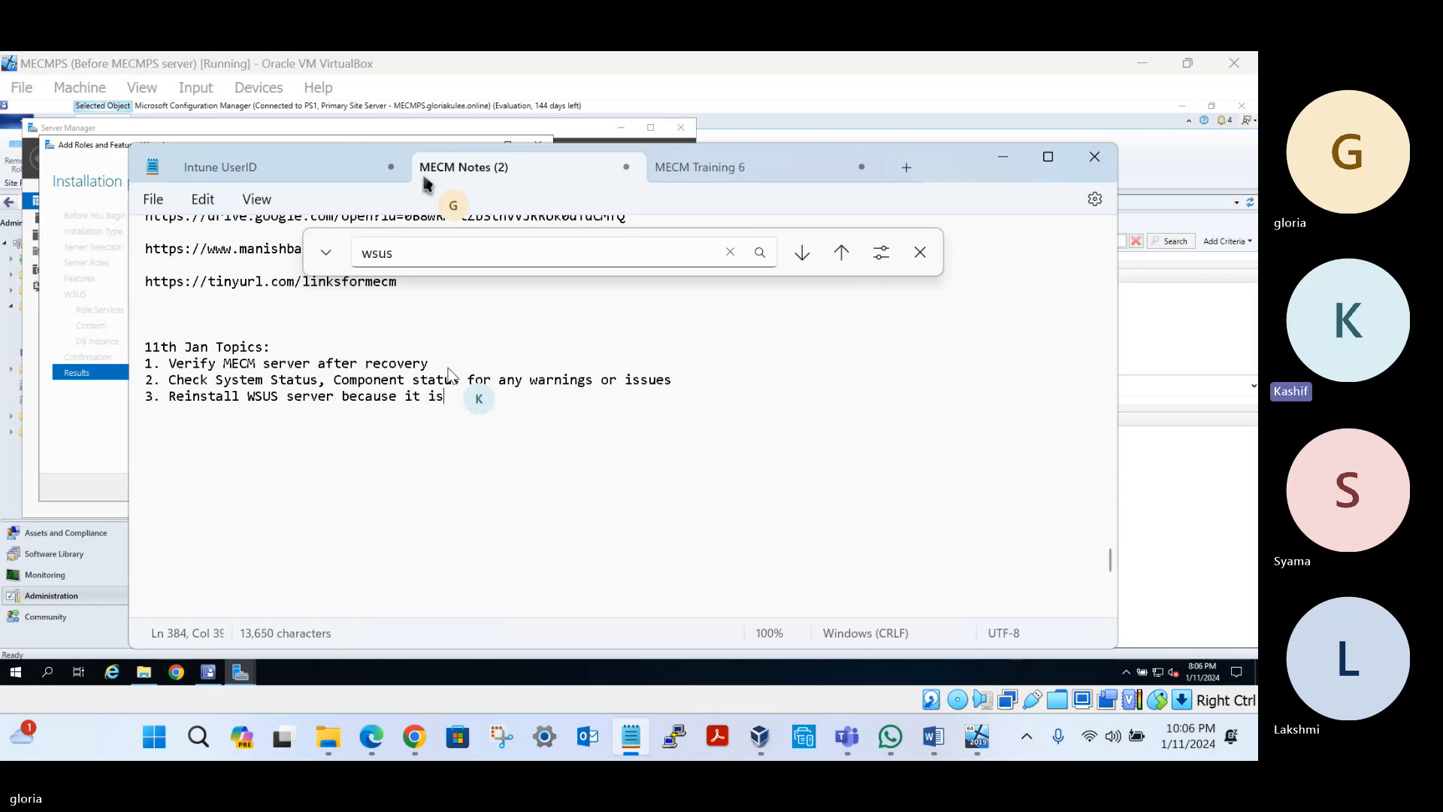
text( not)
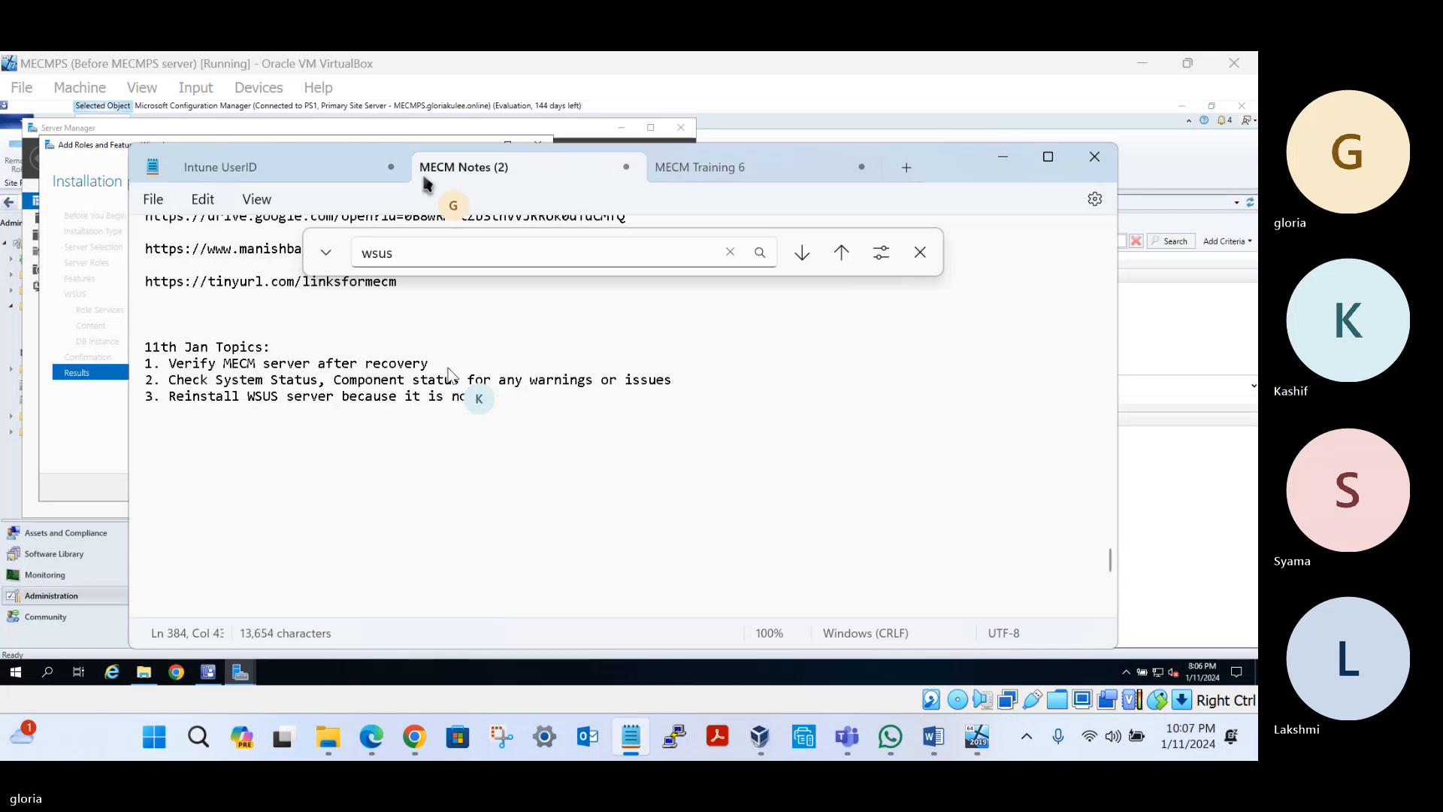
text( installed )
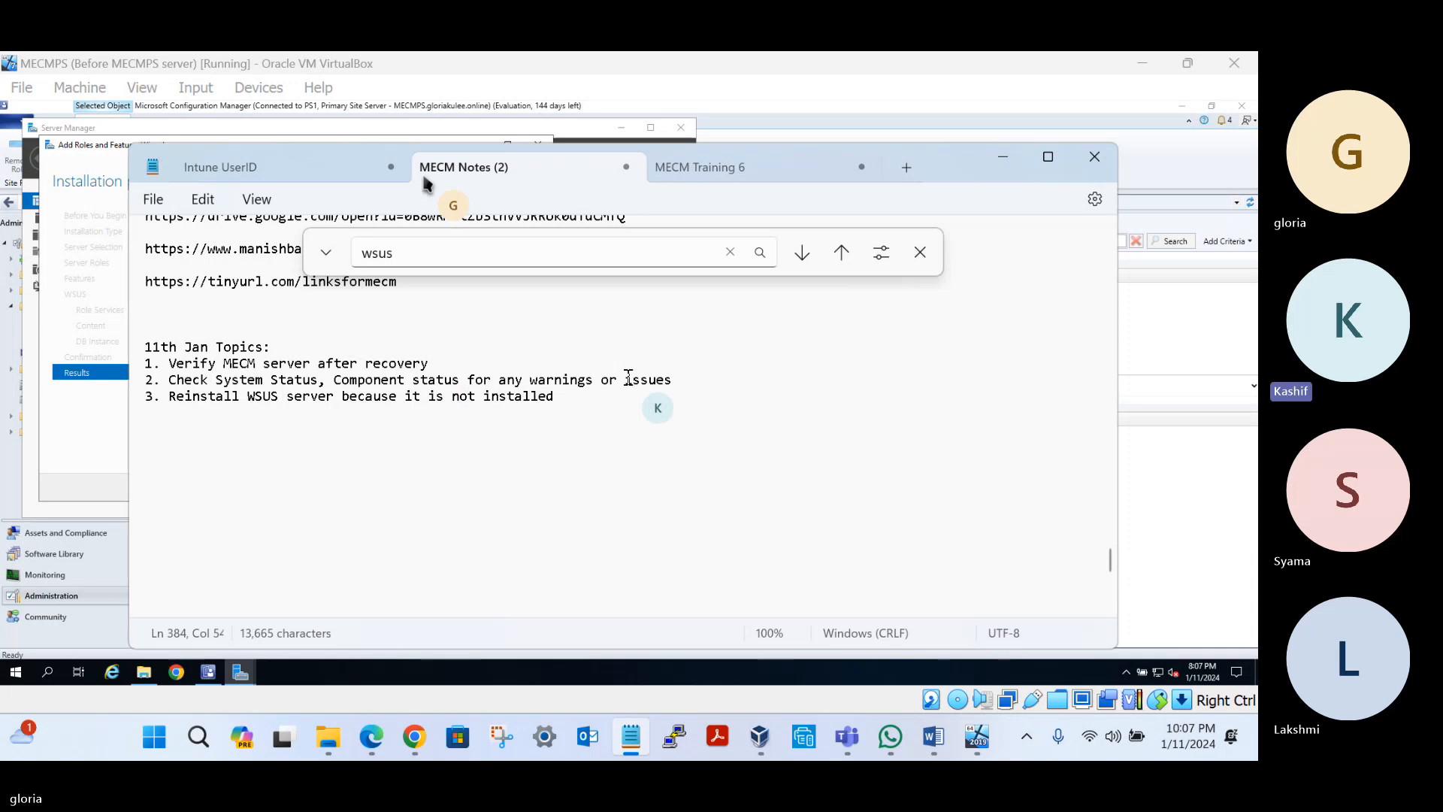
text(on the server)
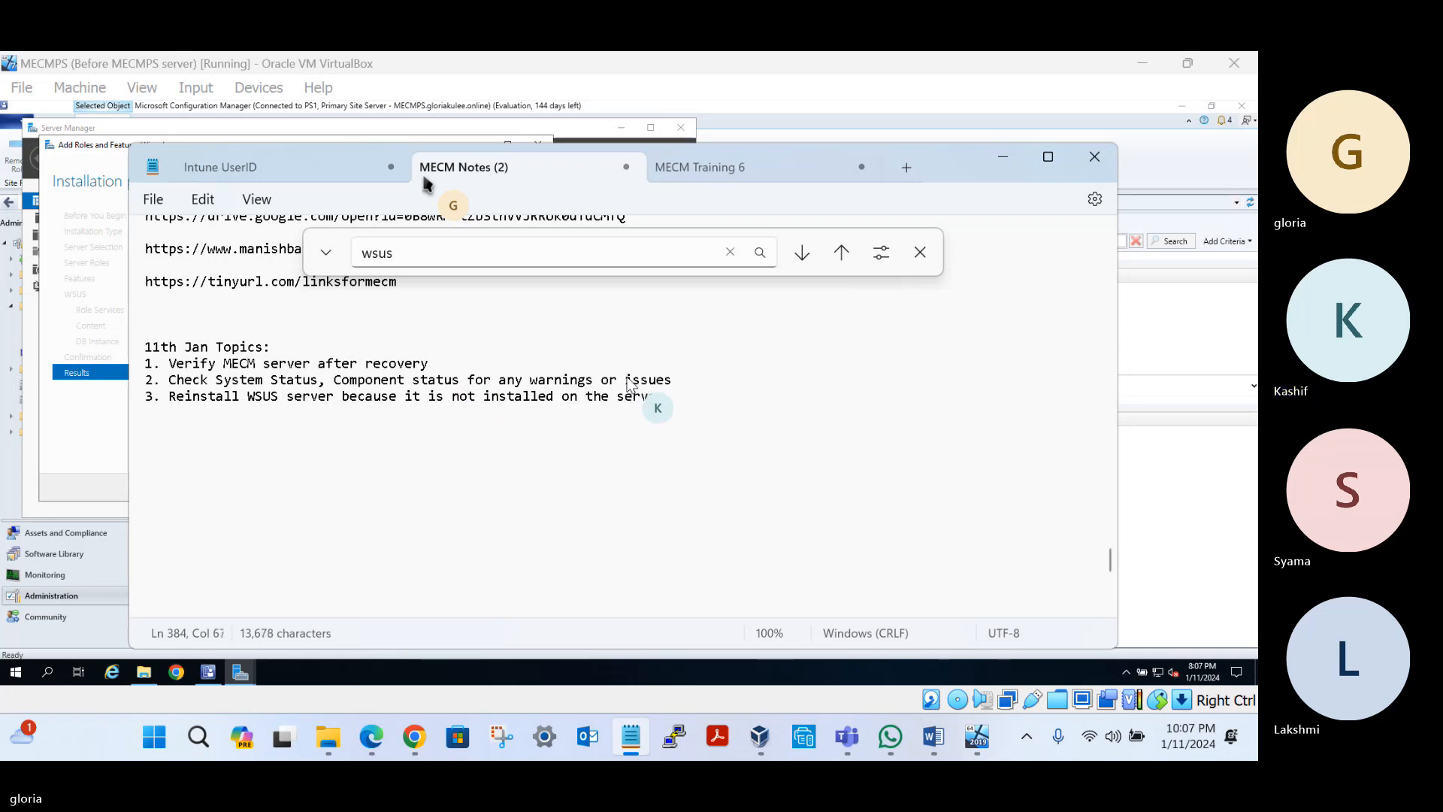
key(Return)
key(Return)
key(Return)
text(21st Dec Topics : 1. Software Update Overview 2. Install WSUS server to synchronize updates from Microsoft 3. Enable WSUS service on that server 4. Run post installation taks of wsus 5. Start synchronization of updates from Microsoft into WSUS console 6. Stop all the machines after 45 minutes)
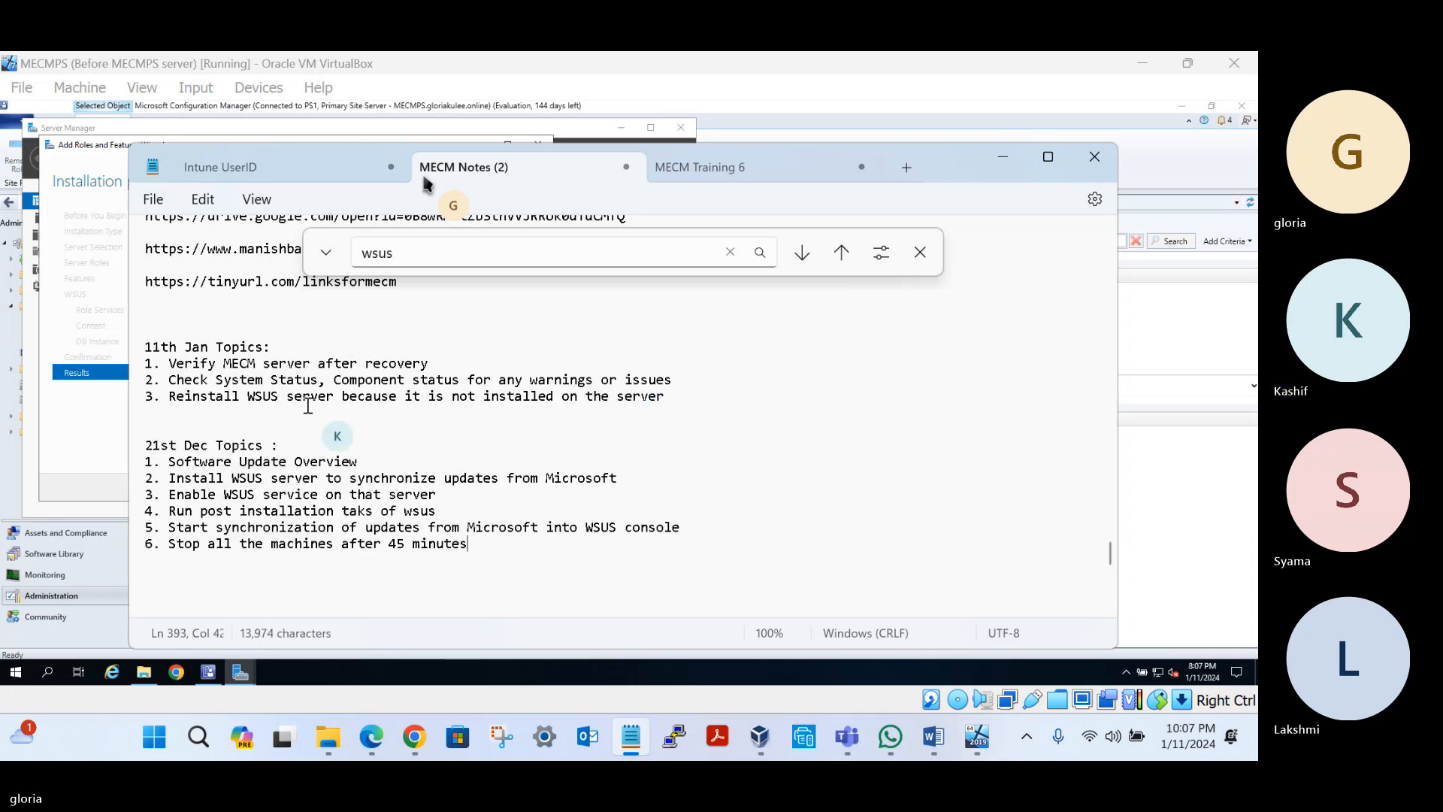
Delete the pasted 21st Dec heading and first item, and renumber the Install WSUS server step to 4
click(229, 413)
drag(356, 464, 132, 419)
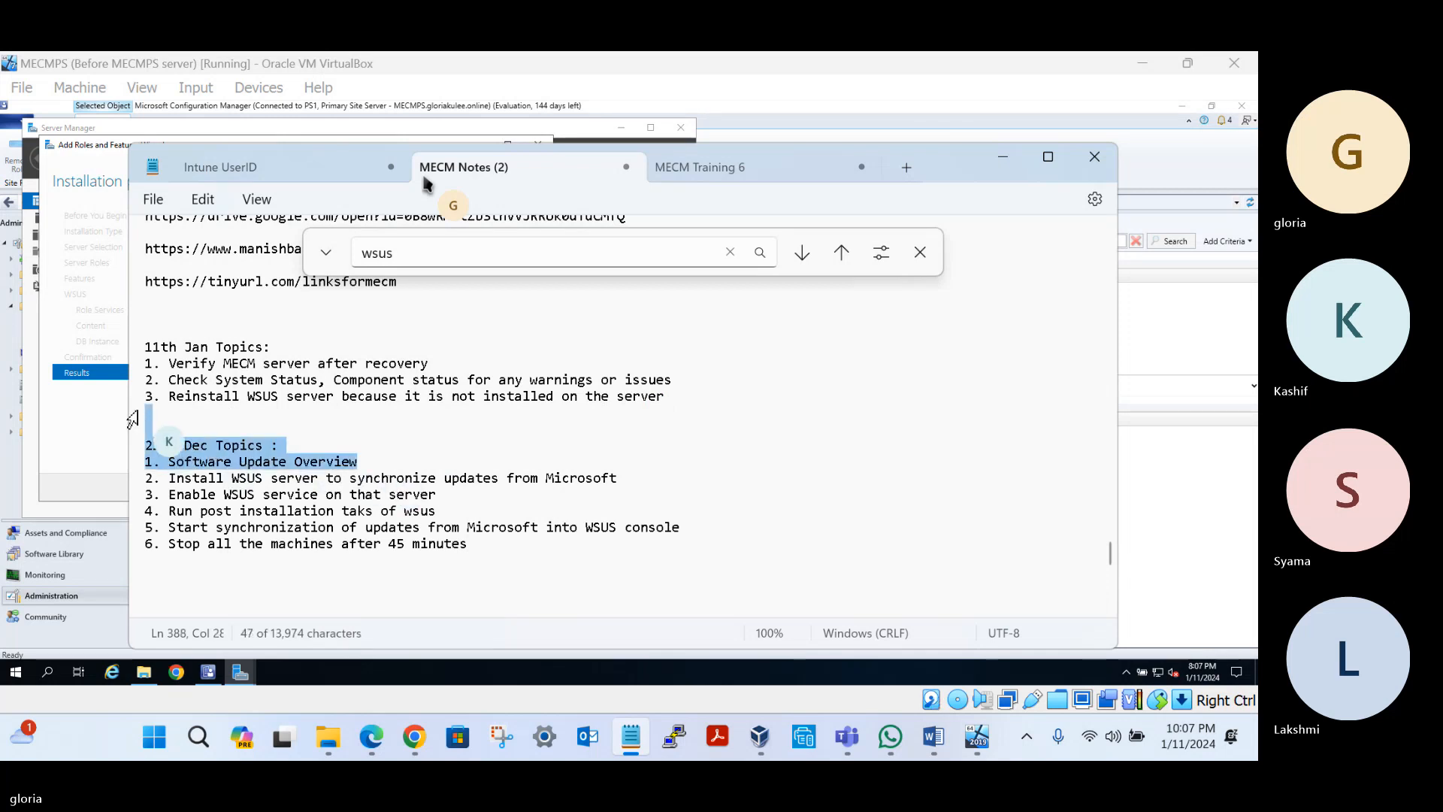
key(Delete)
key(Delete)
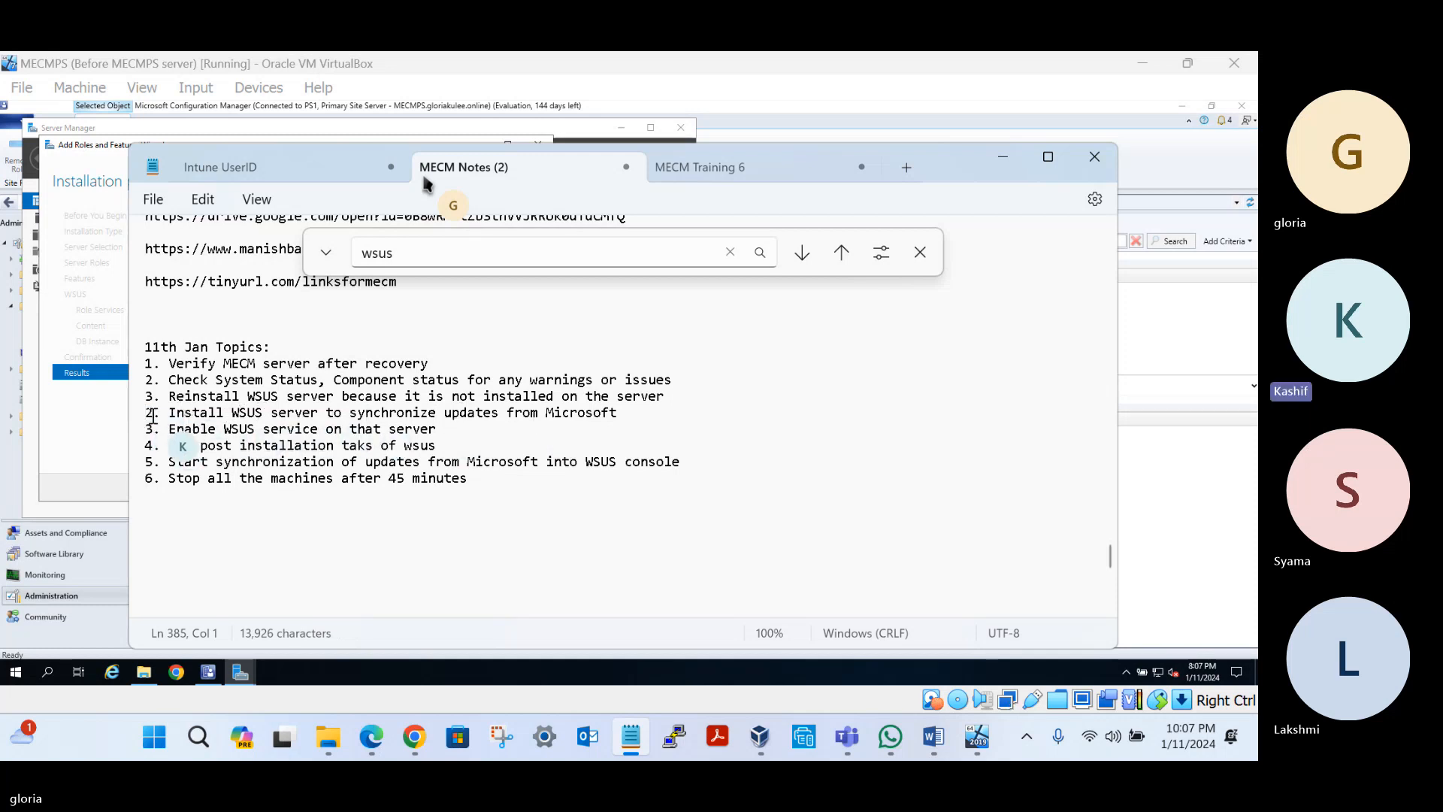
key(Delete)
text(4)
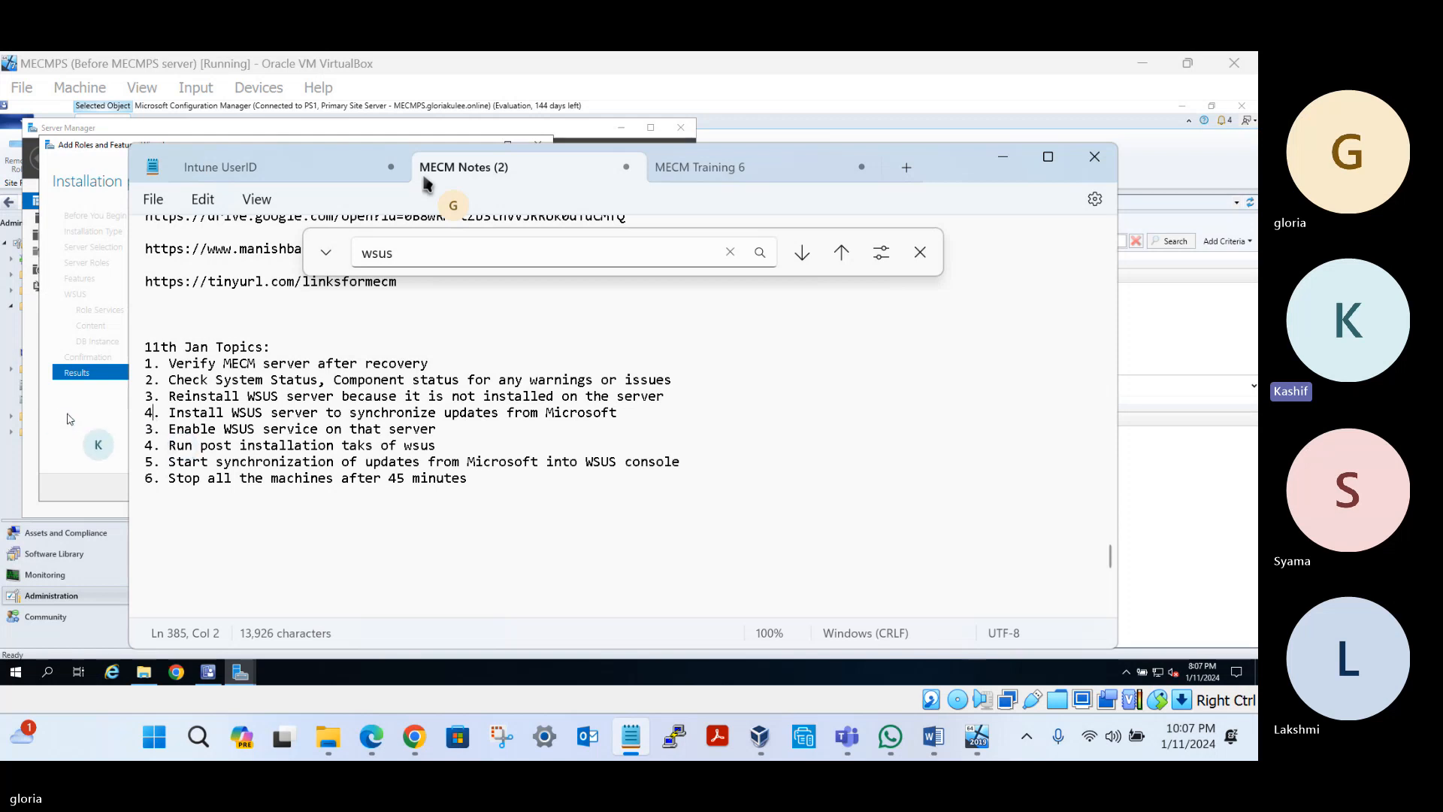
key(alt+Tab)
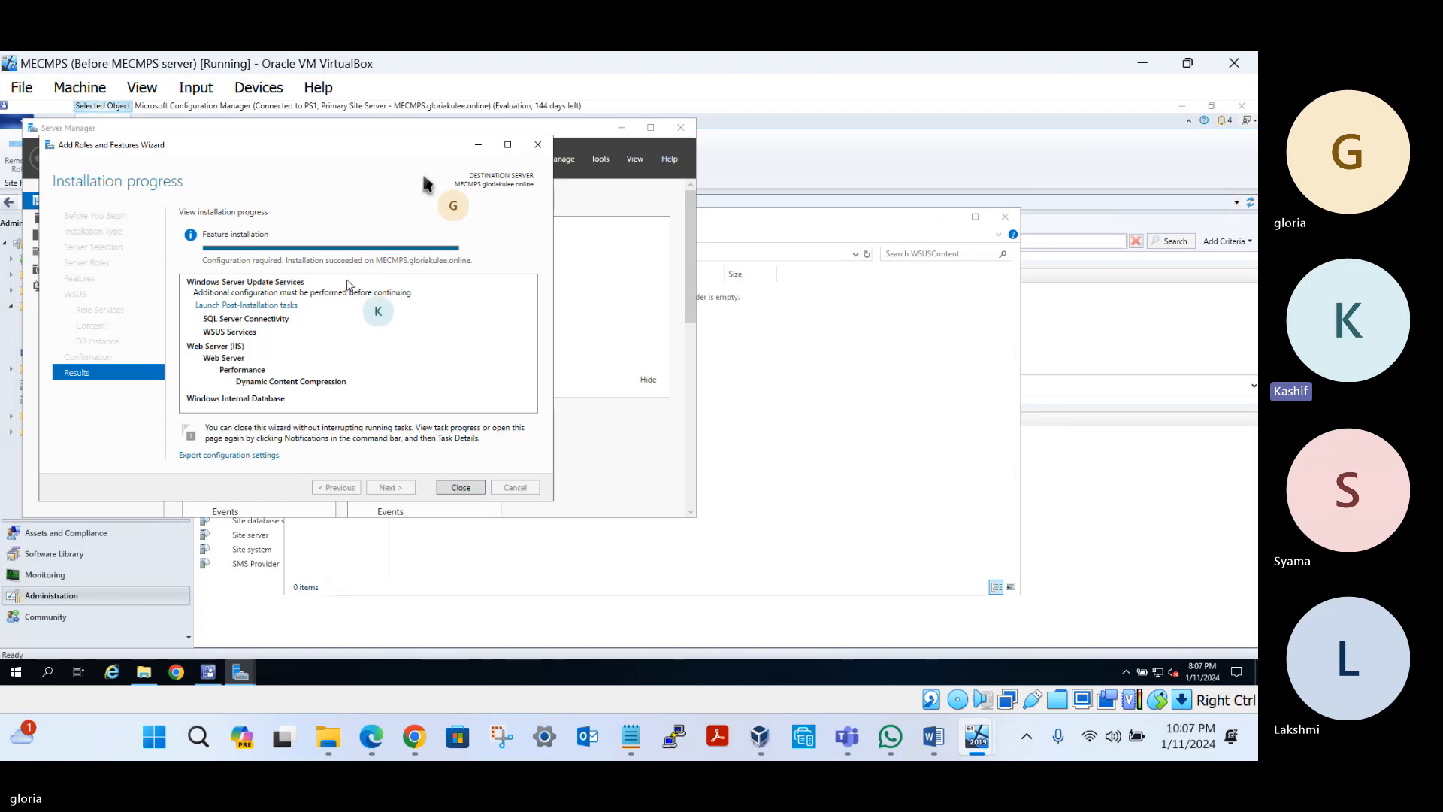
Close the finished roles wizard and launch the Services console with services.msc
click(457, 489)
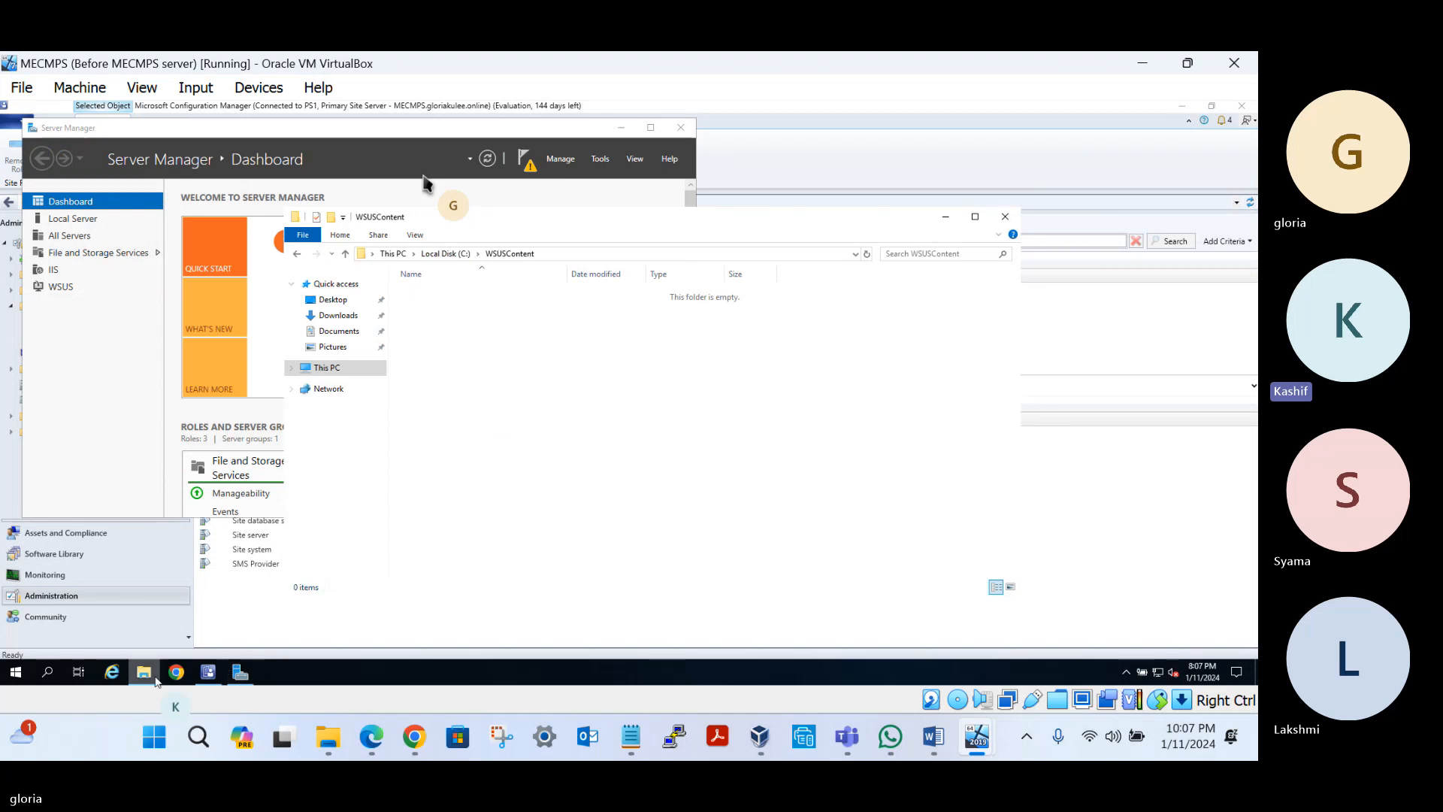
right_click(15, 671)
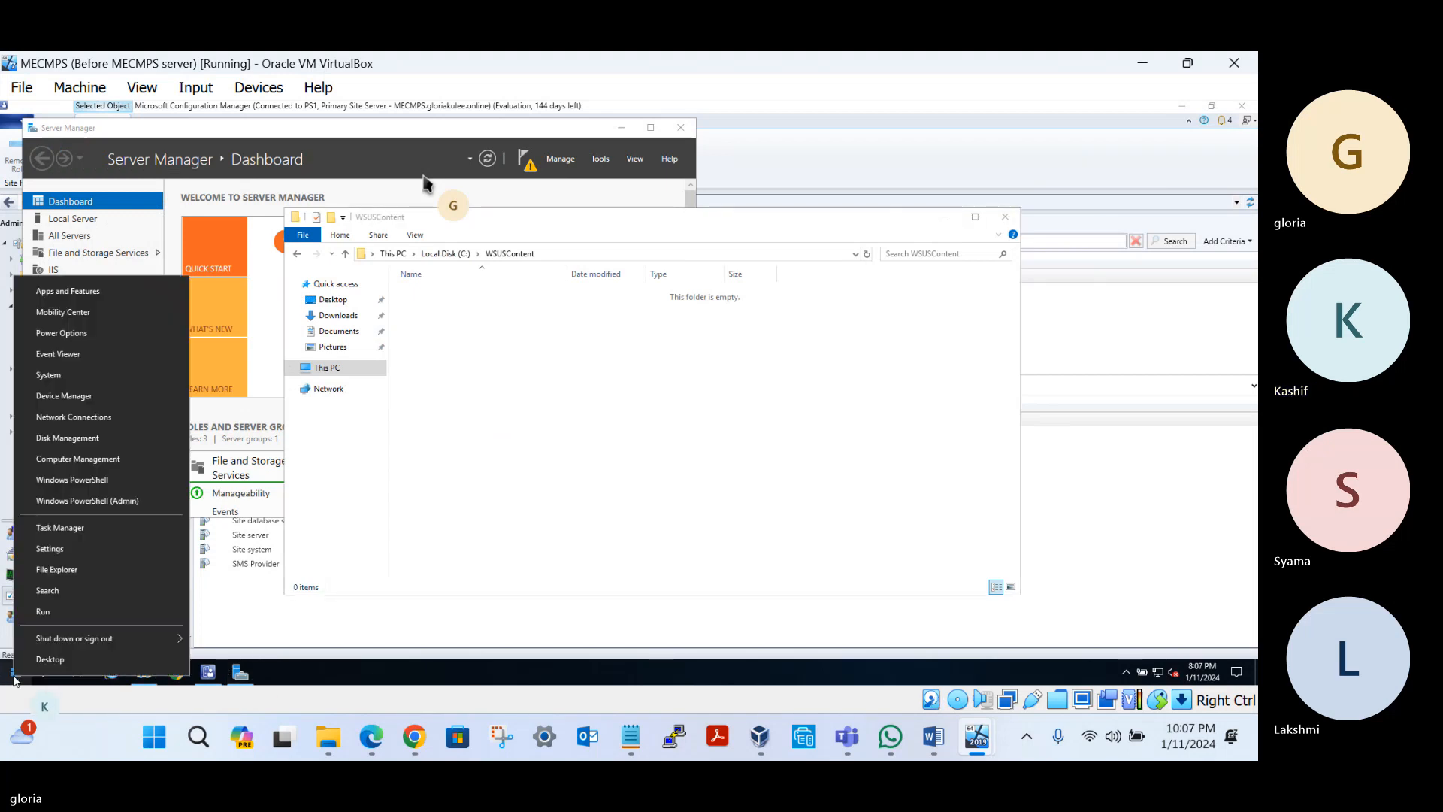
click(46, 611)
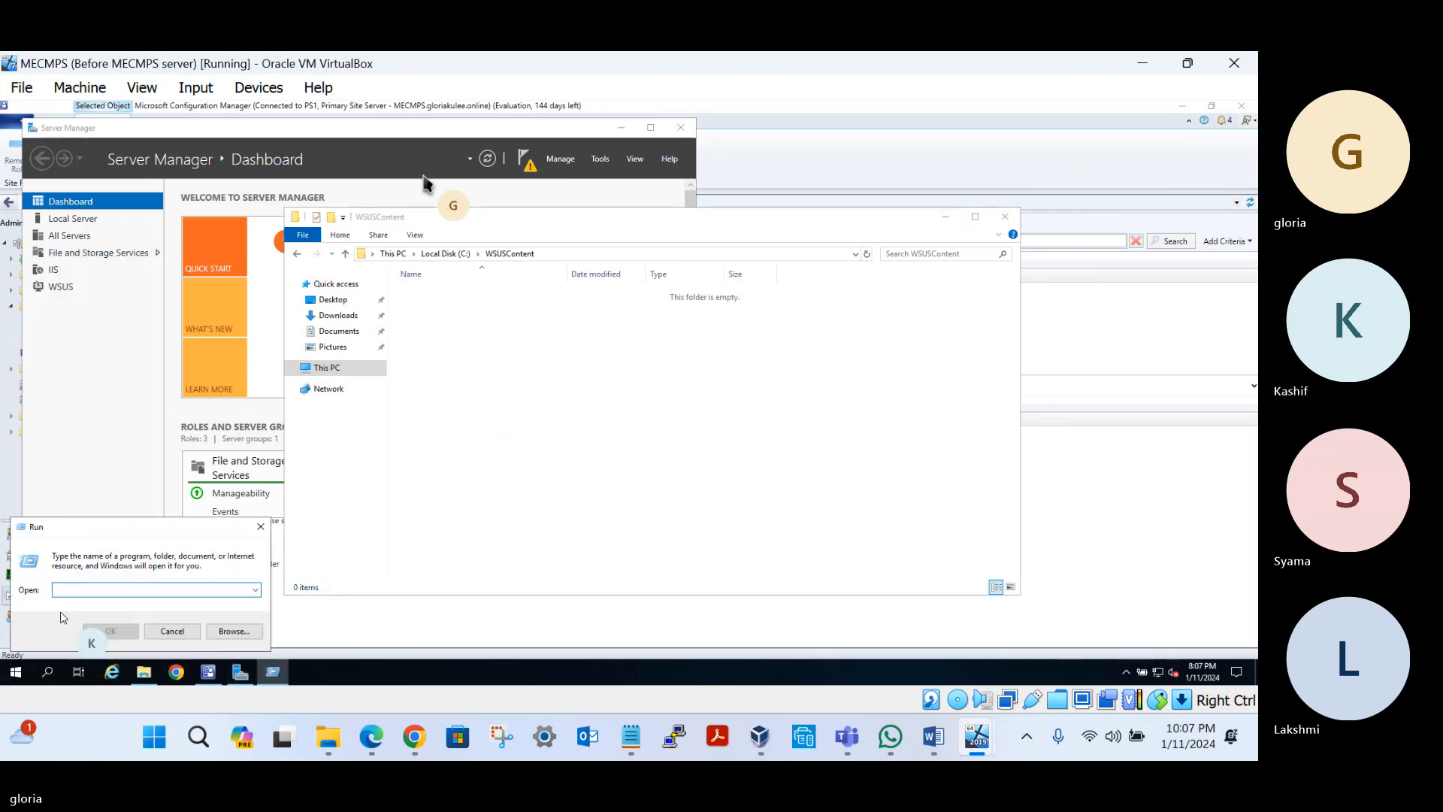
text(services.msc)
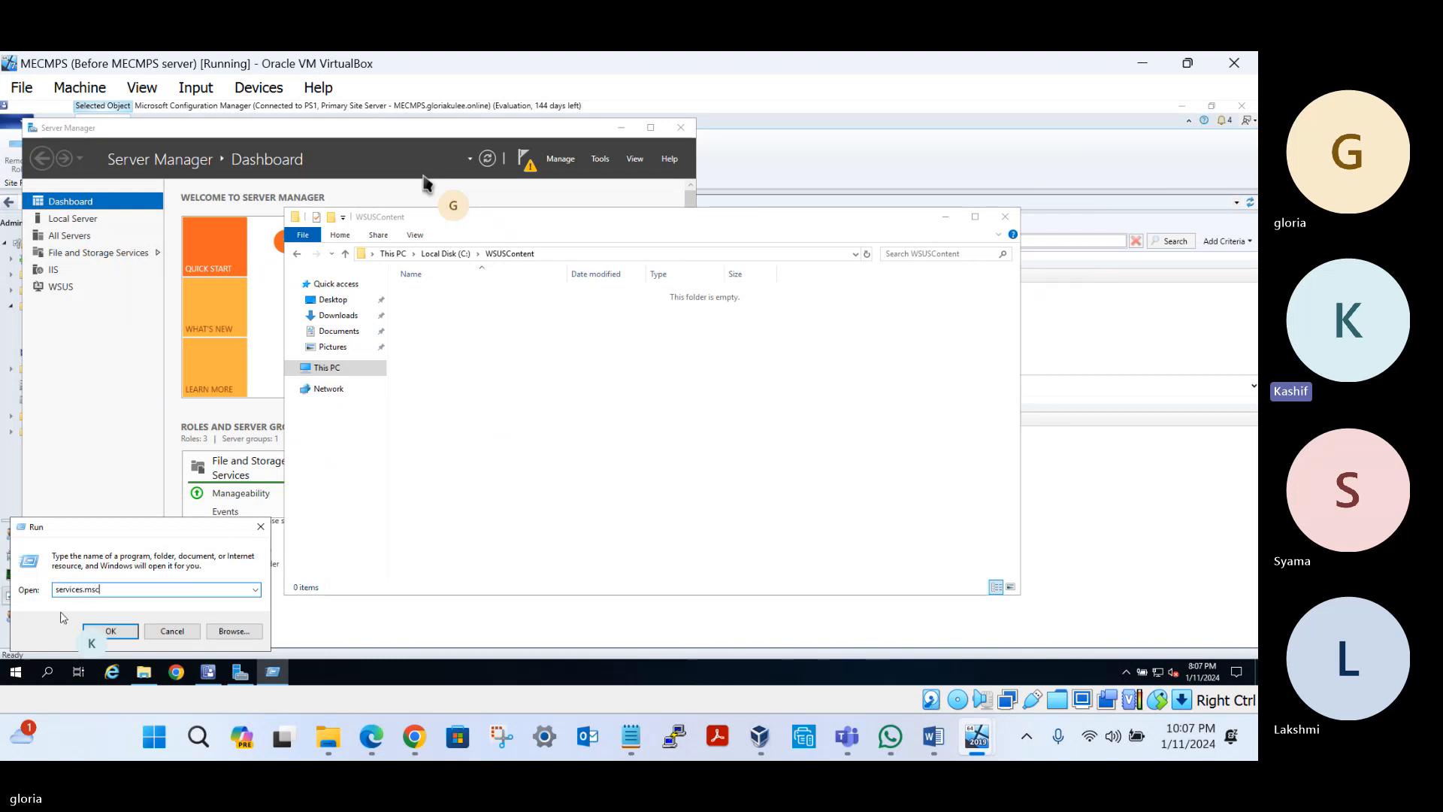
key(Return)
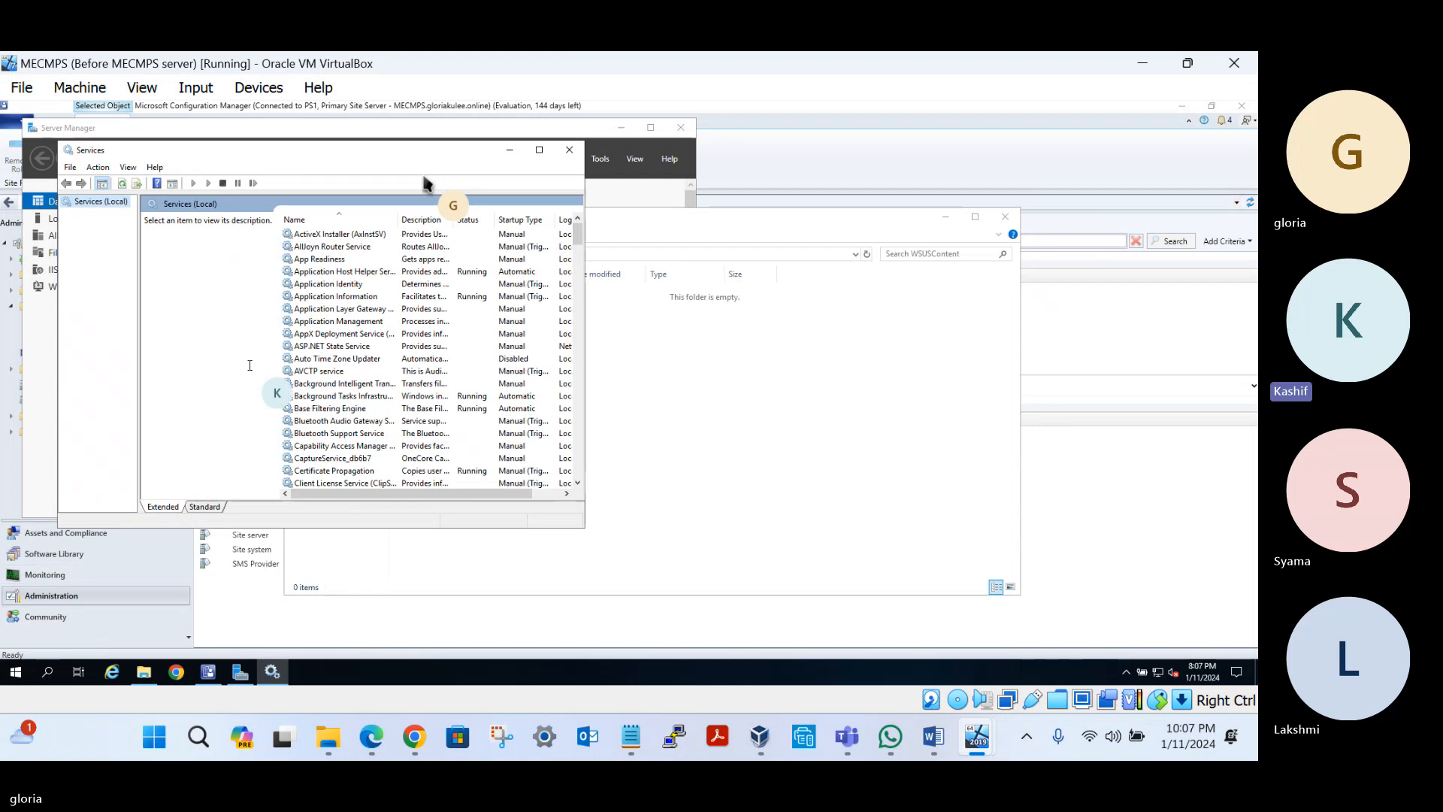
Set the WSUS Service startup type to Automatic and apply it
click(317, 350)
key(w)
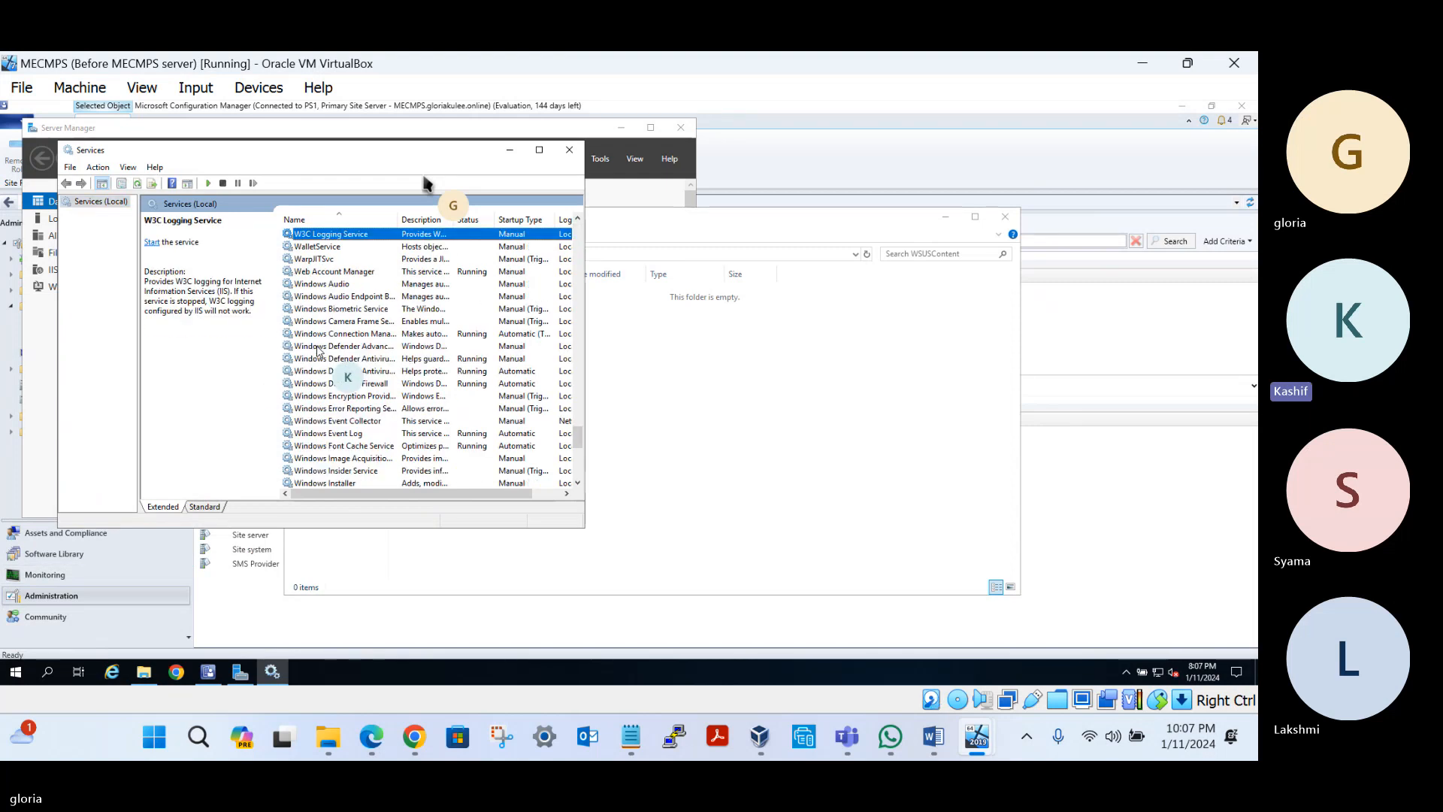
scroll(335, 384, down, 6)
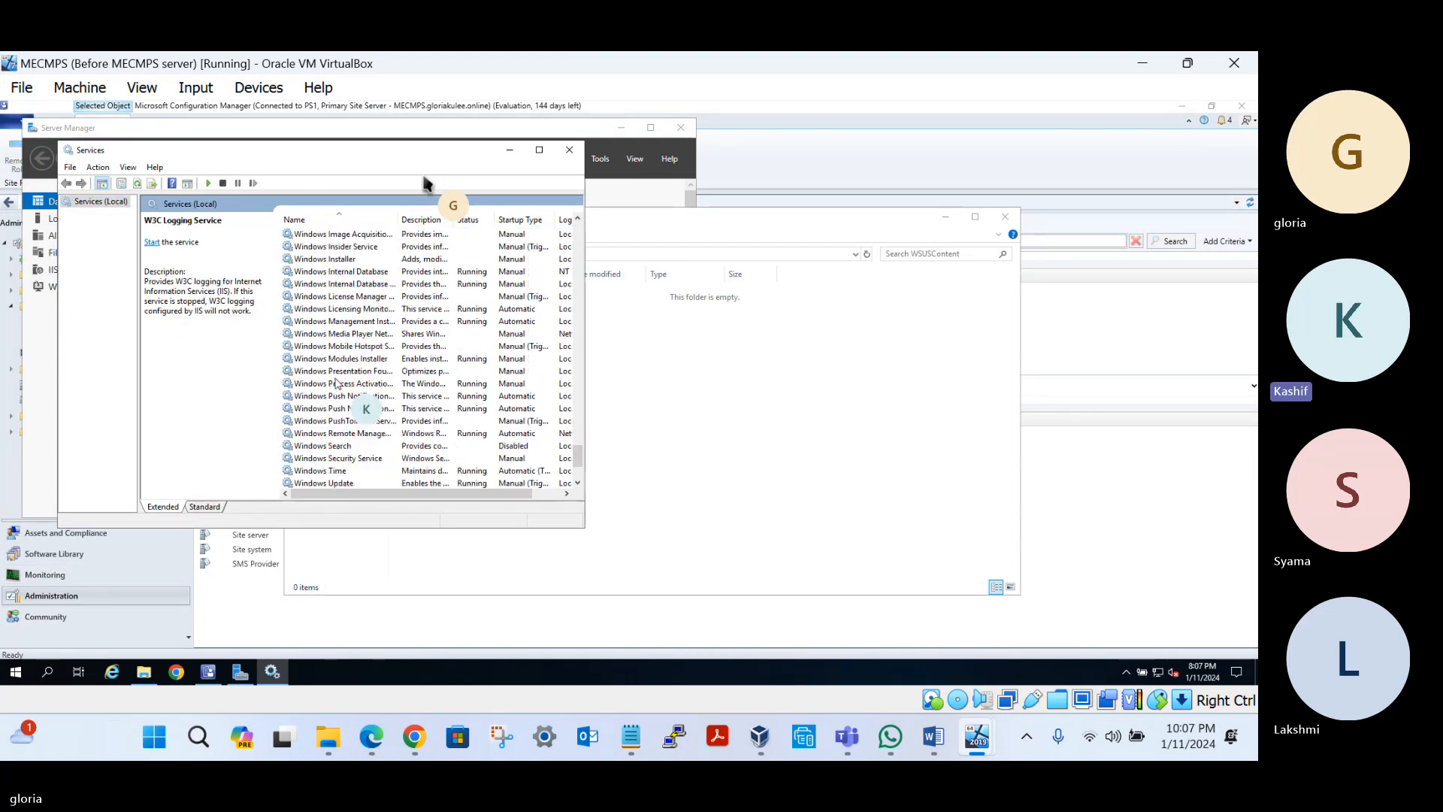
scroll(336, 383, down, 3)
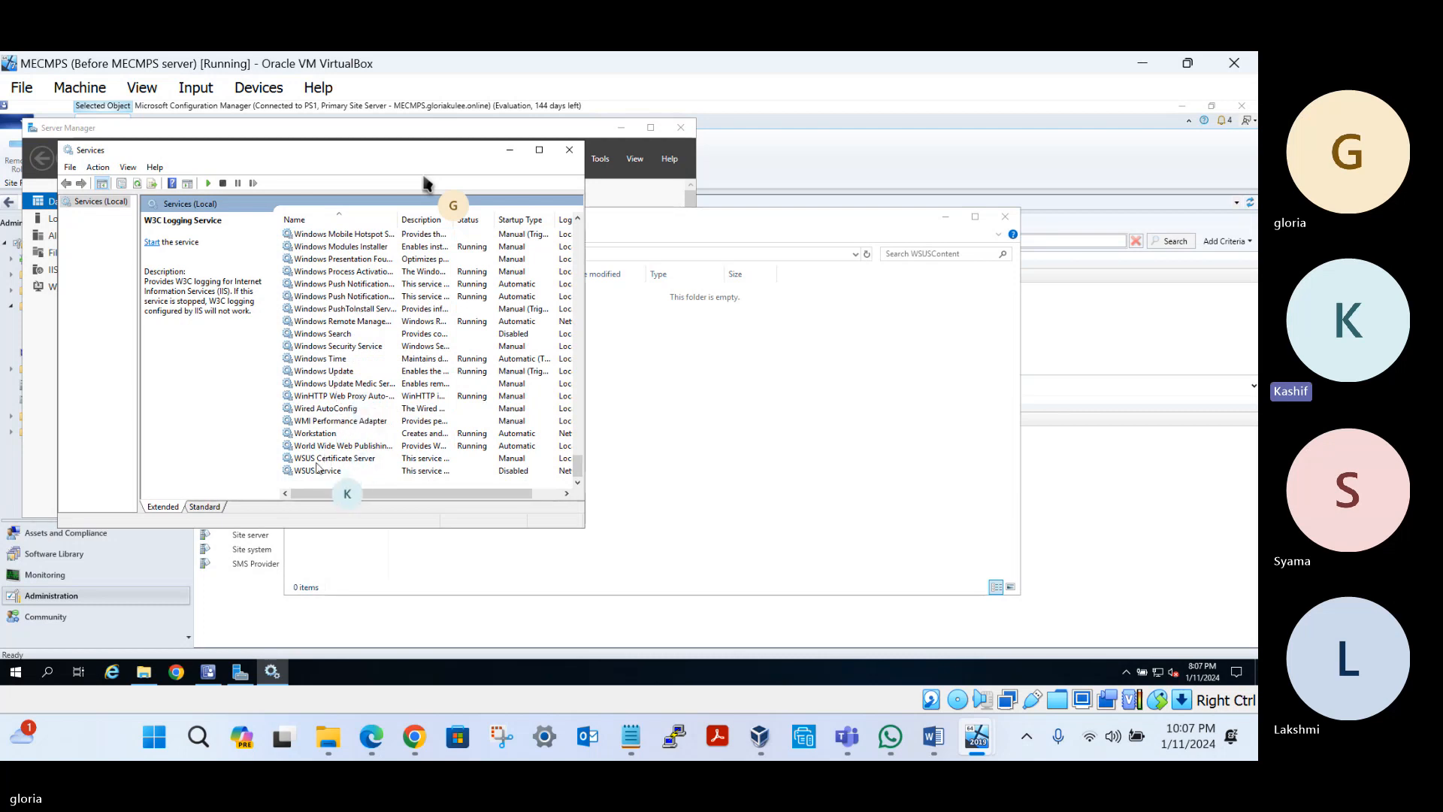
click(315, 471)
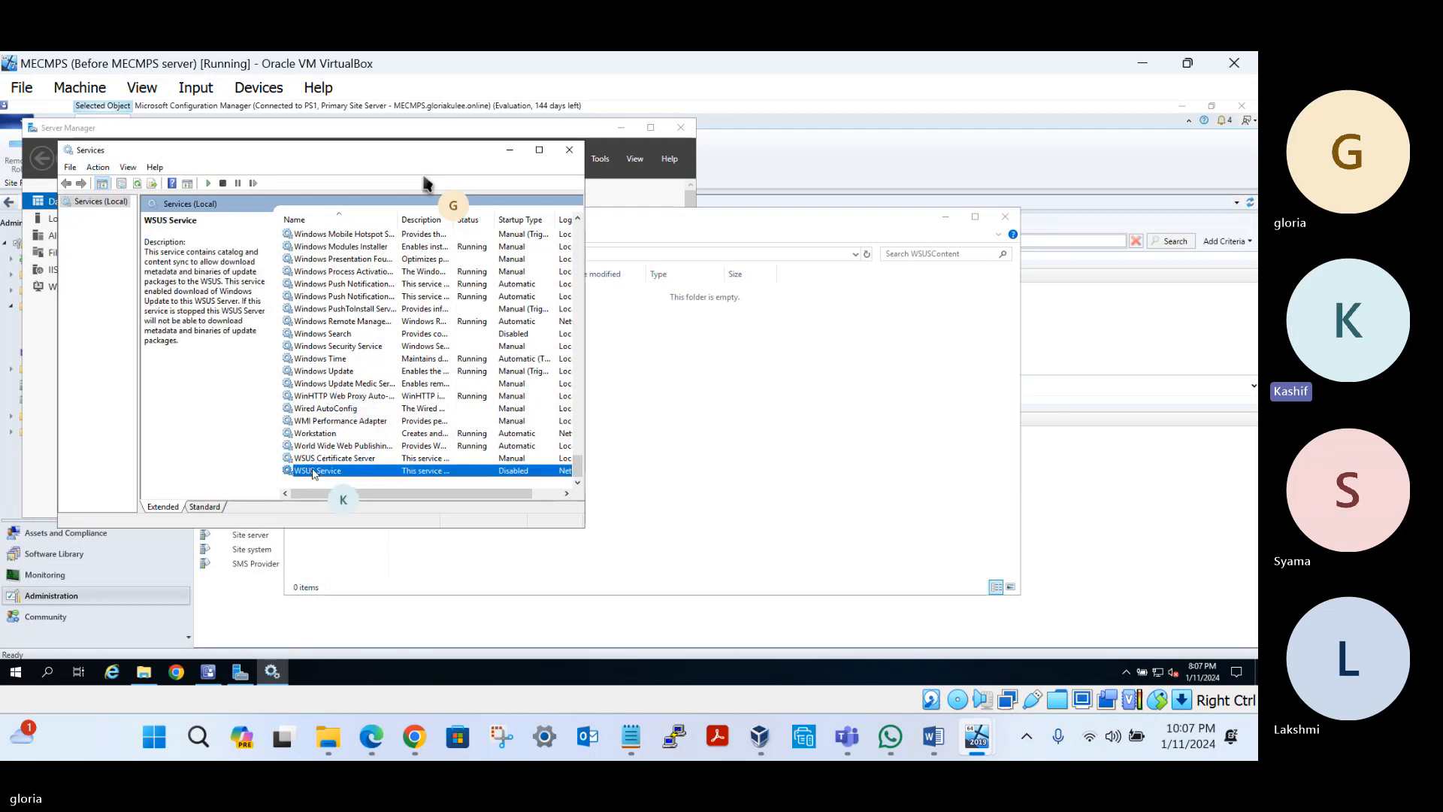
right_click(314, 471)
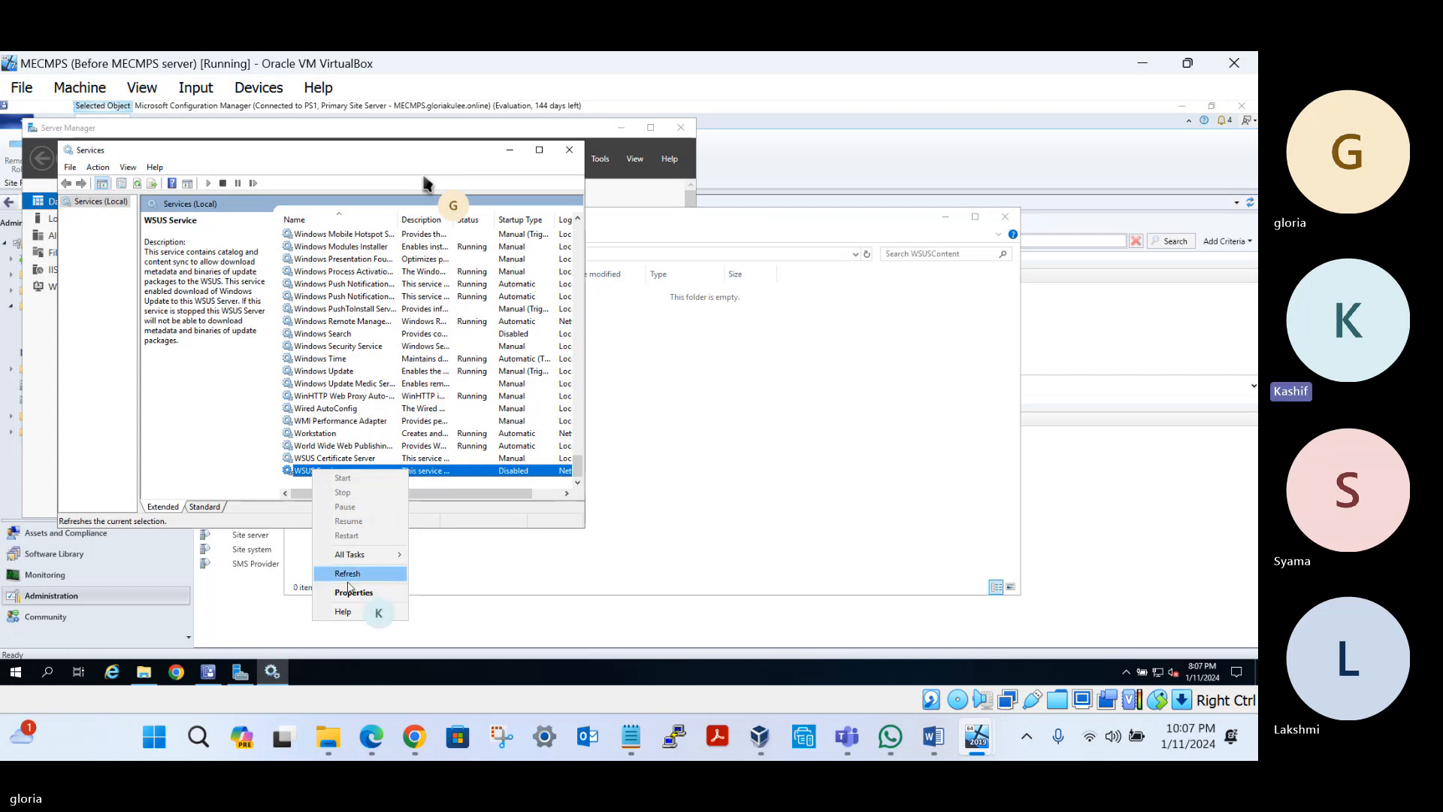
click(349, 592)
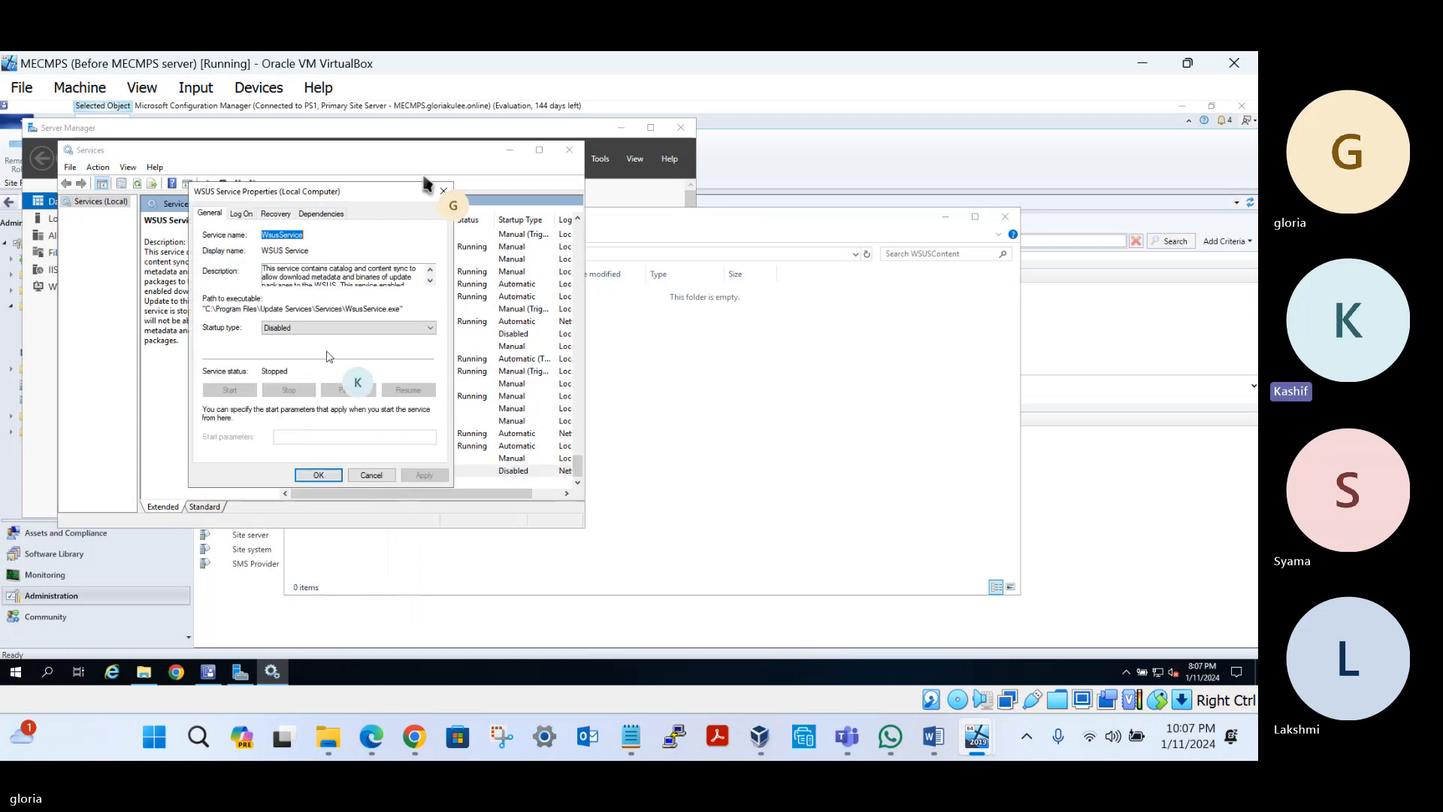
click(289, 328)
click(286, 347)
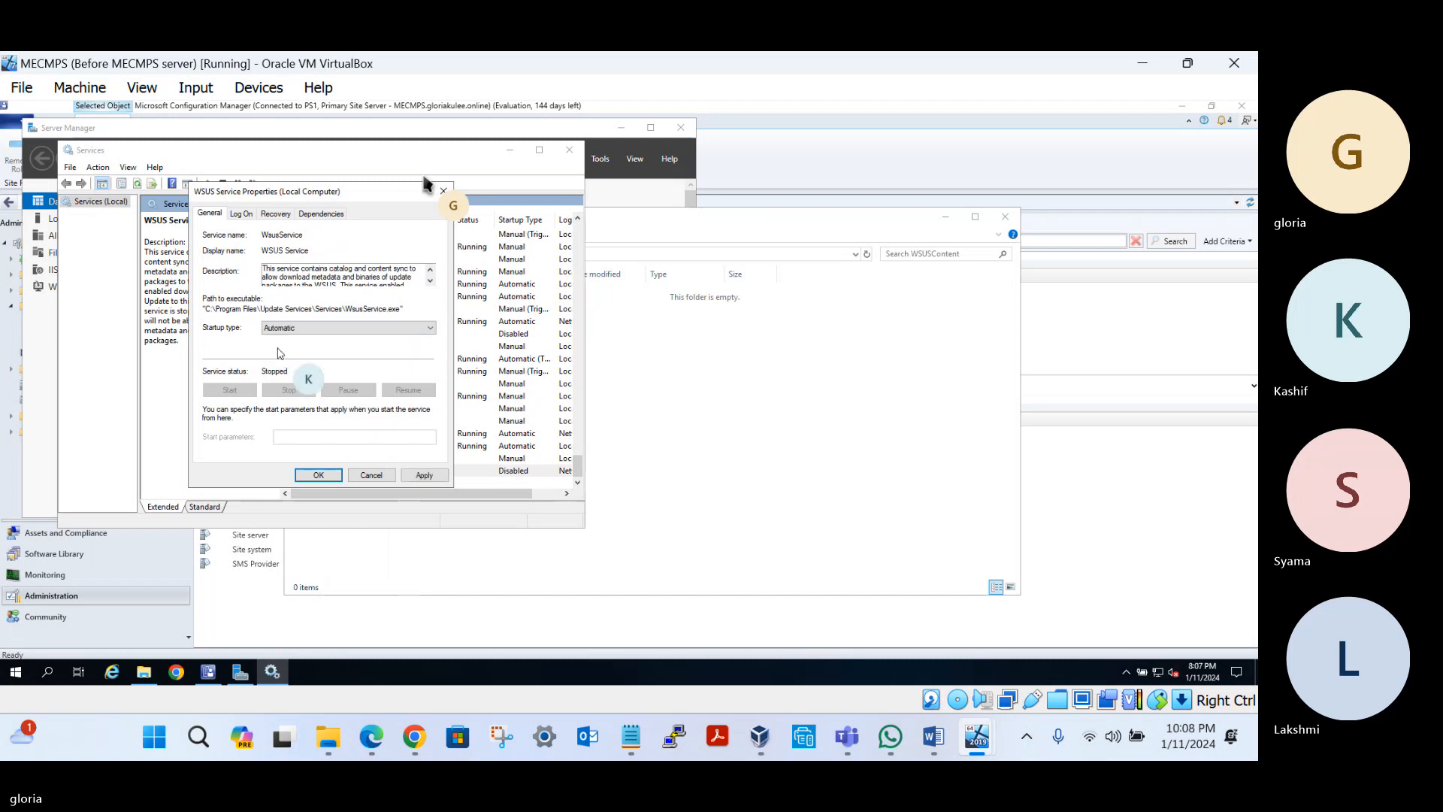
click(421, 473)
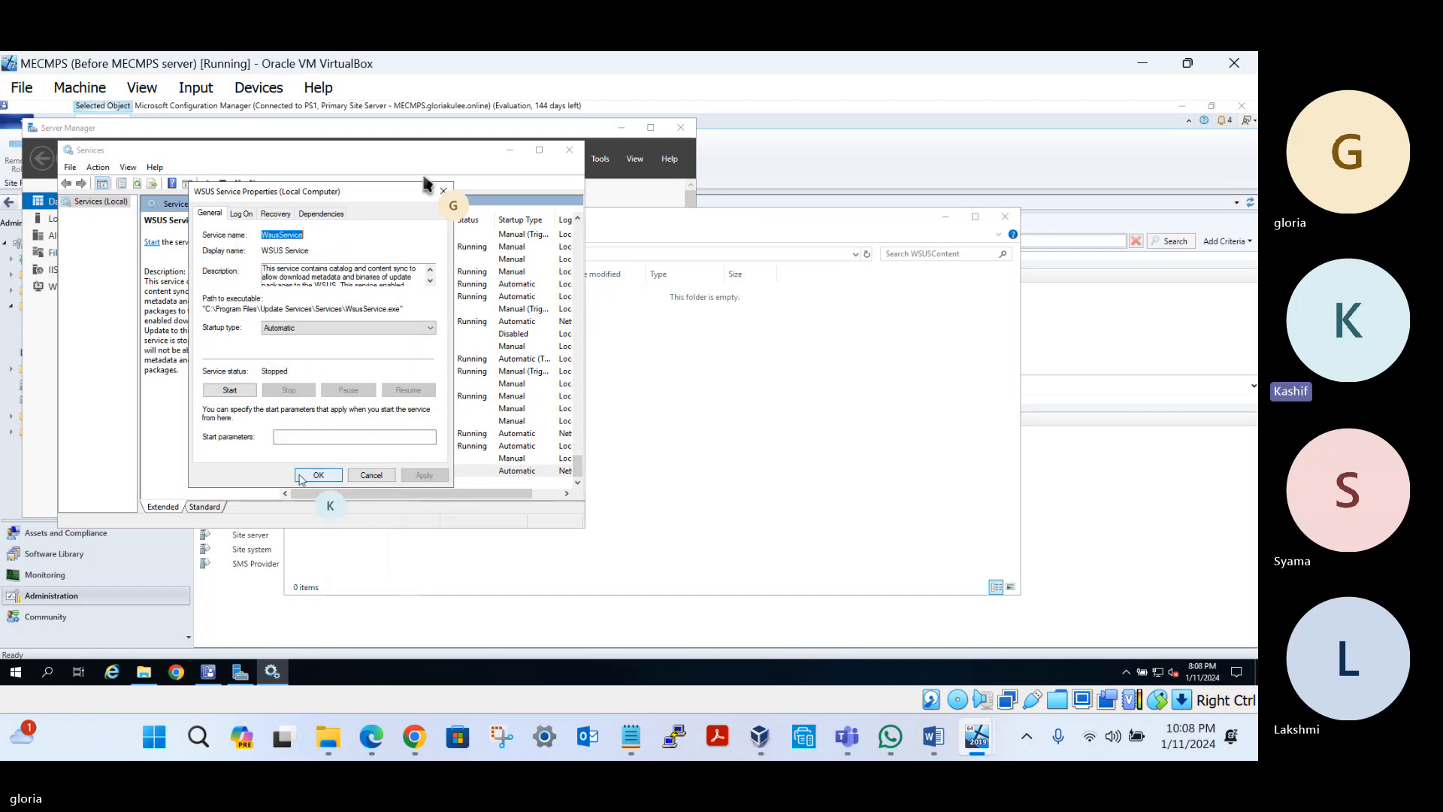
click(314, 475)
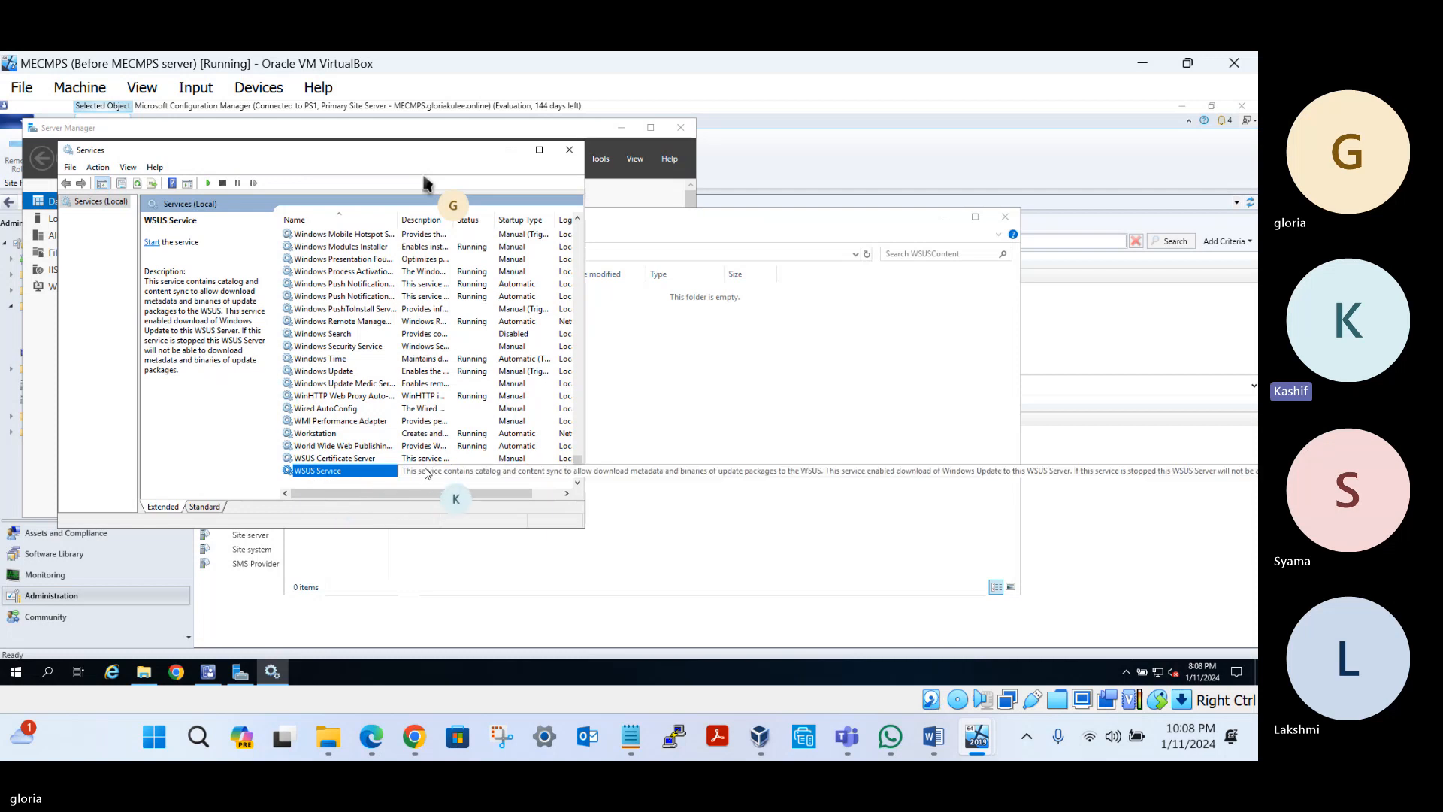
Close Services, check Server Manager's notifications, and return to the MECM Notes
click(568, 150)
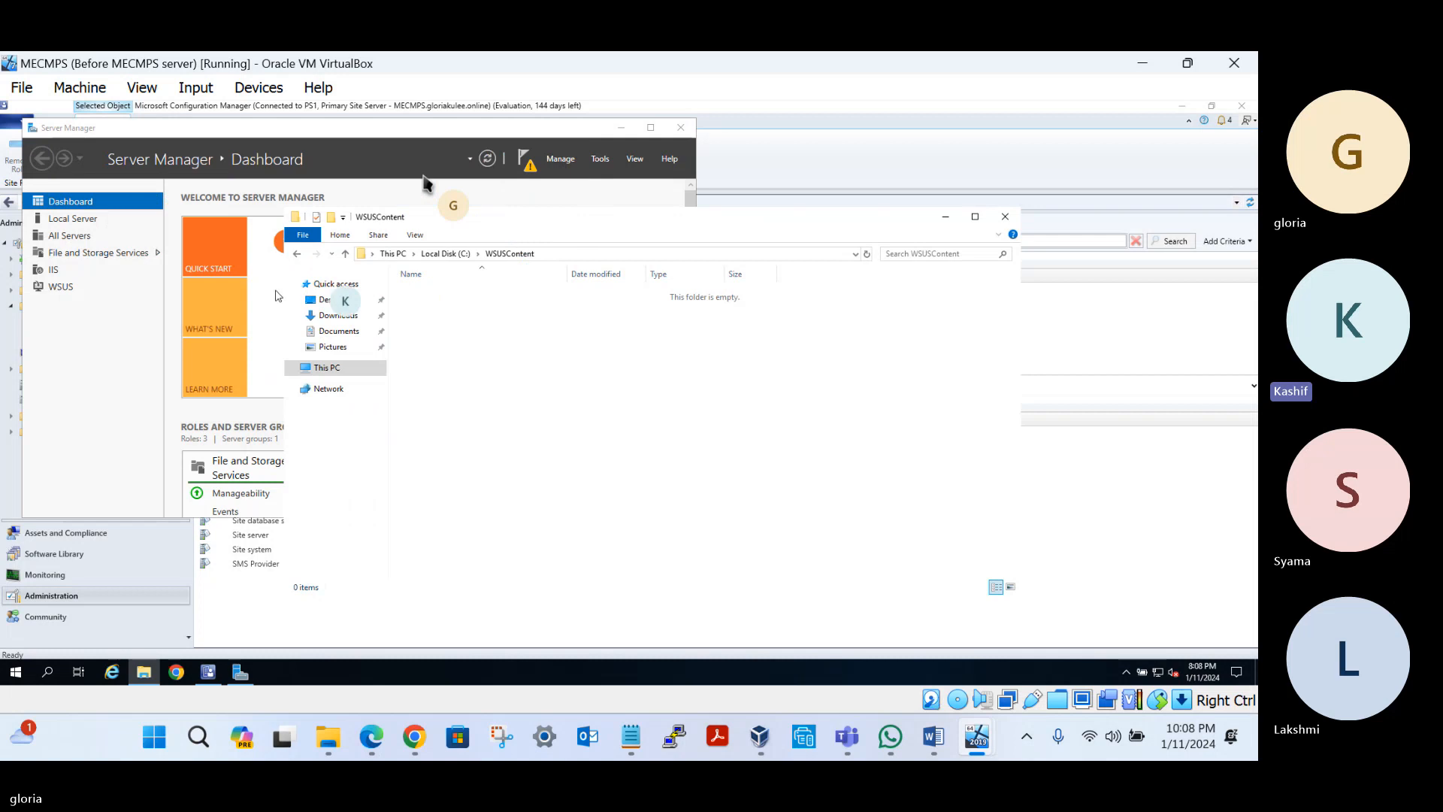
click(171, 348)
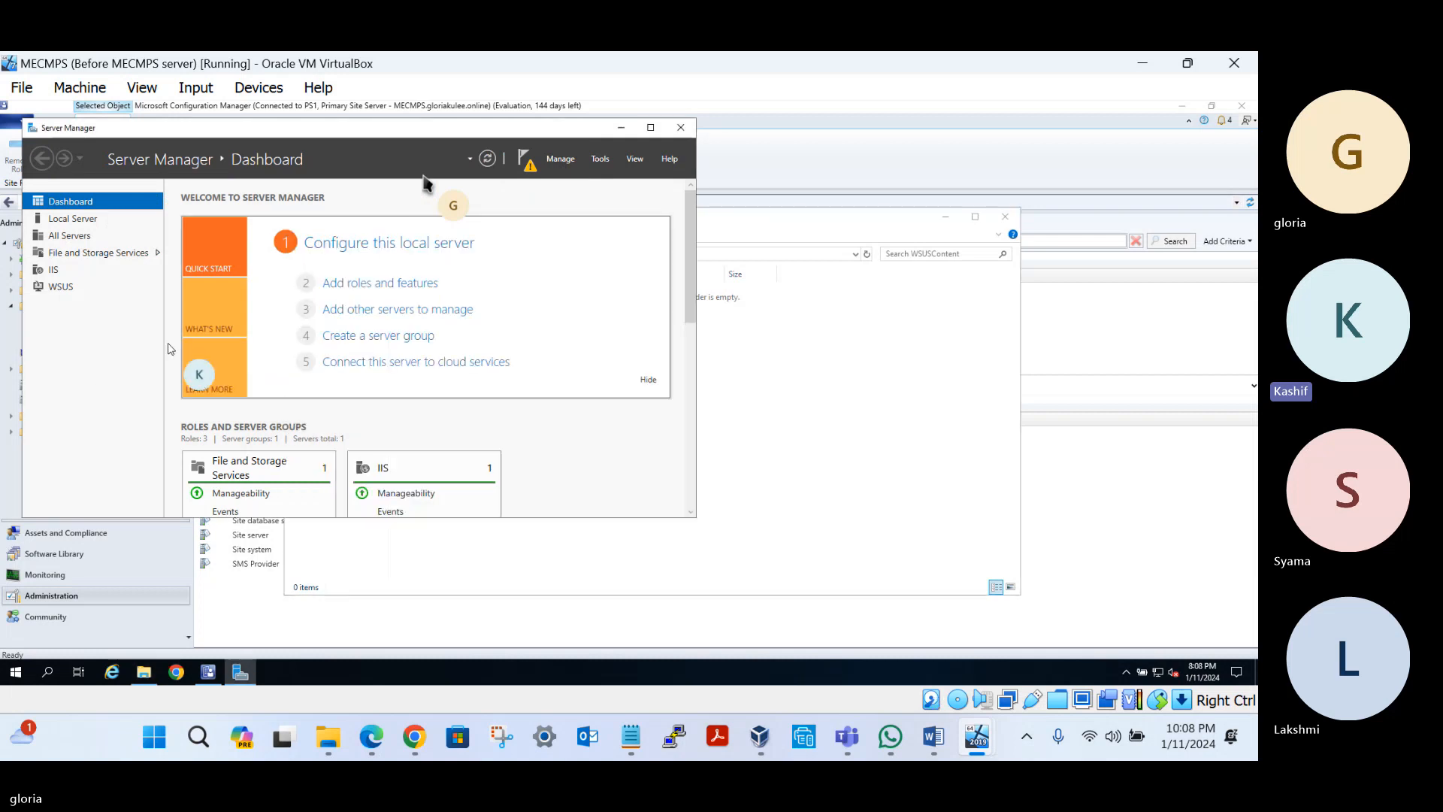
click(528, 165)
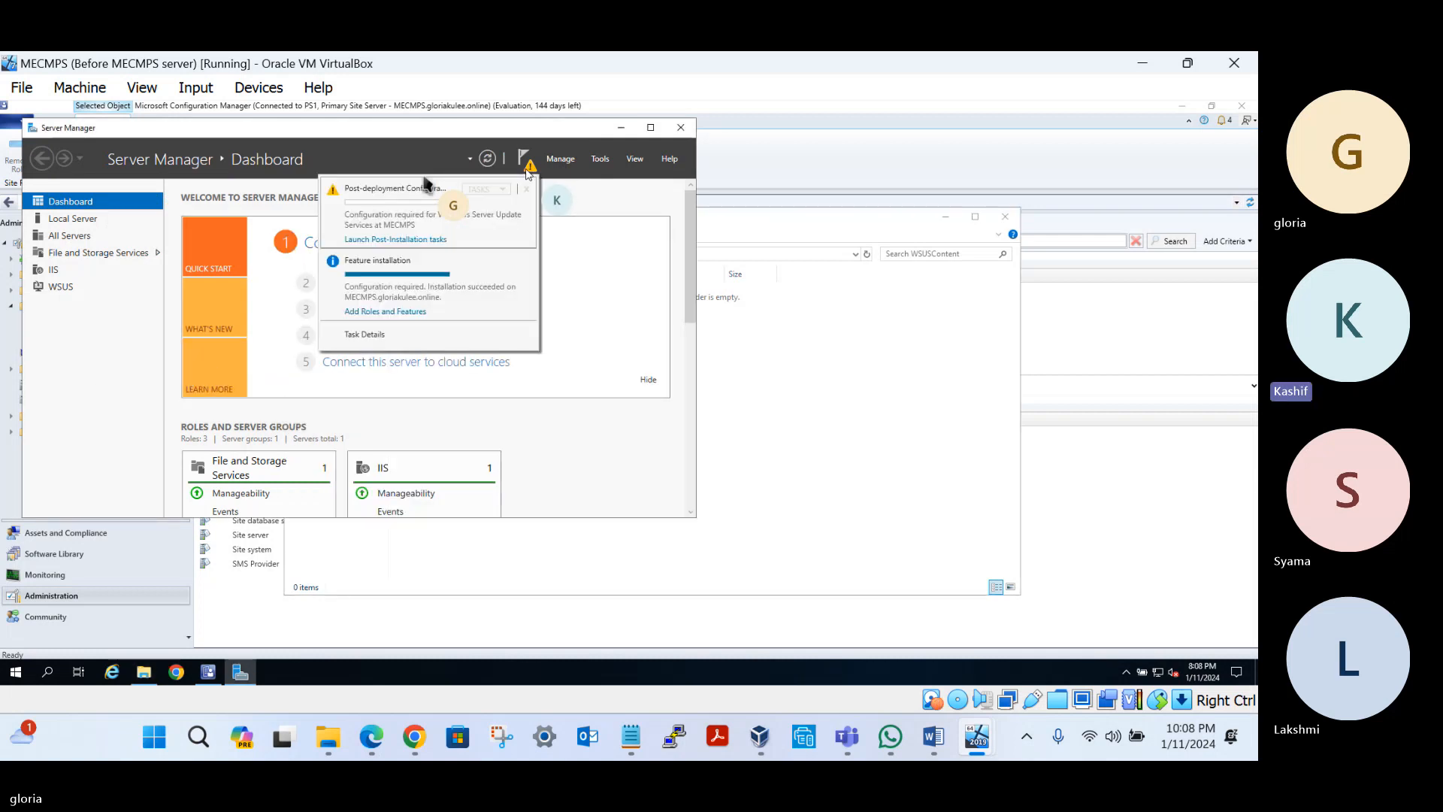
click(406, 239)
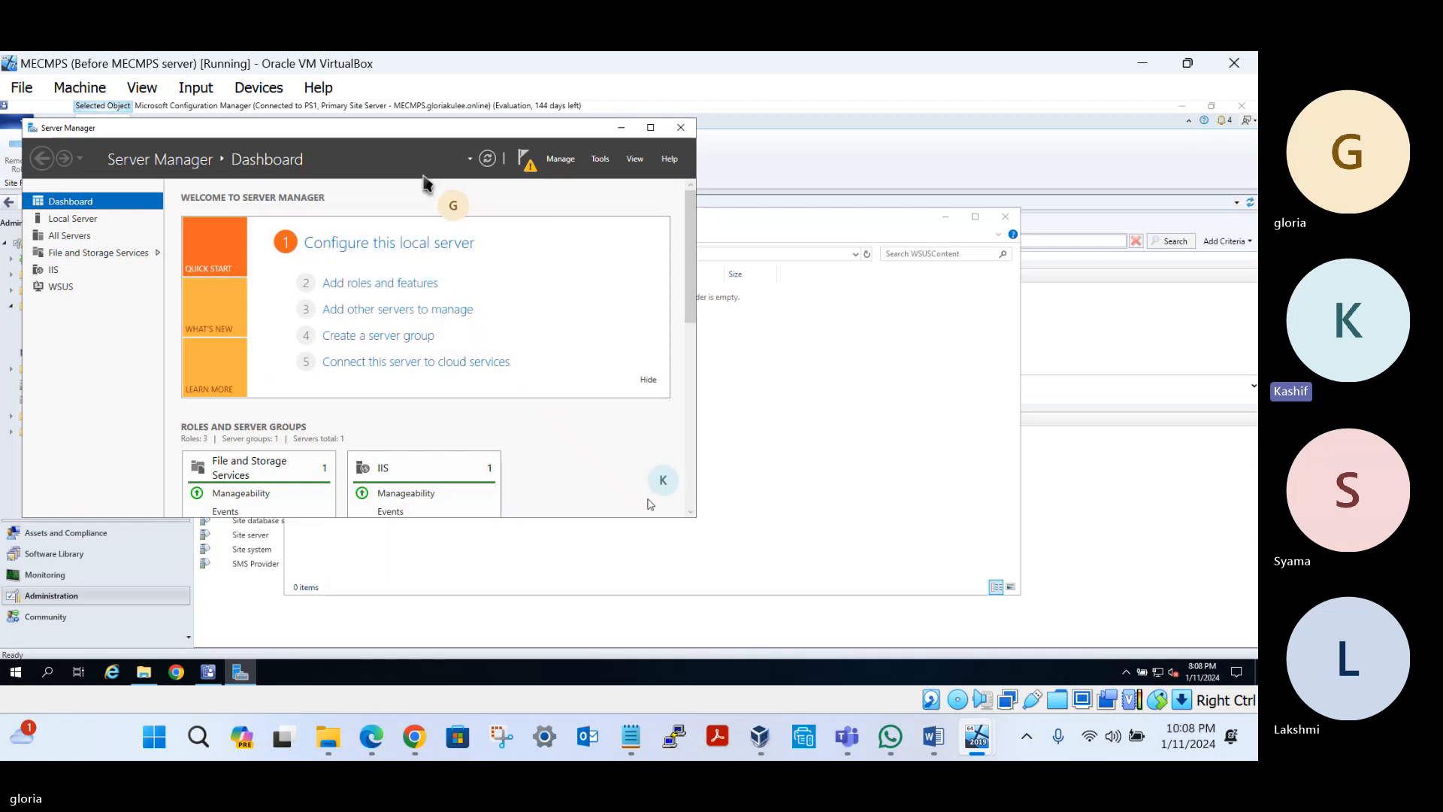
click(618, 741)
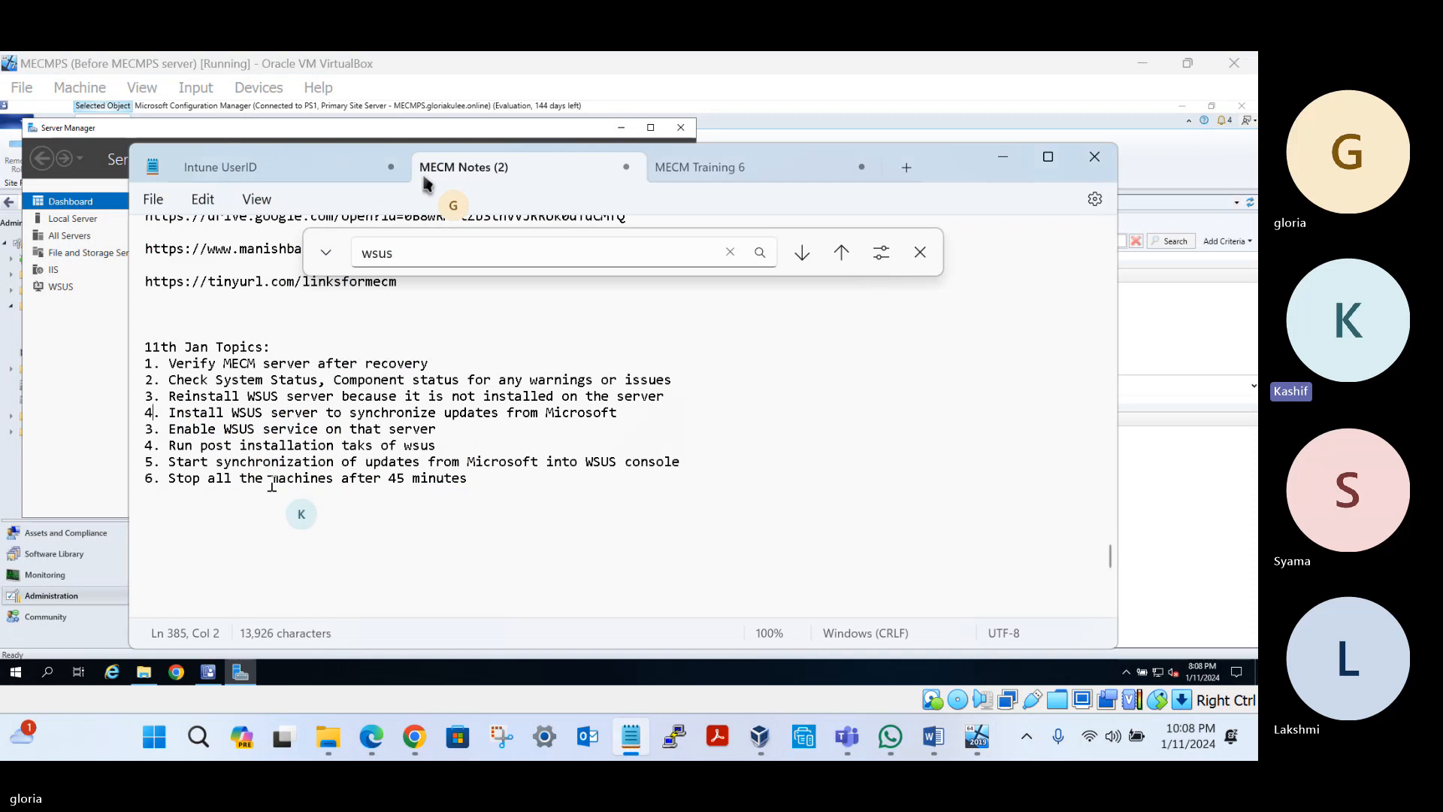
Renumber the Enable WSUS service item to 5 and the post installation tasks item to 6
drag(169, 429, 387, 431)
click(149, 430)
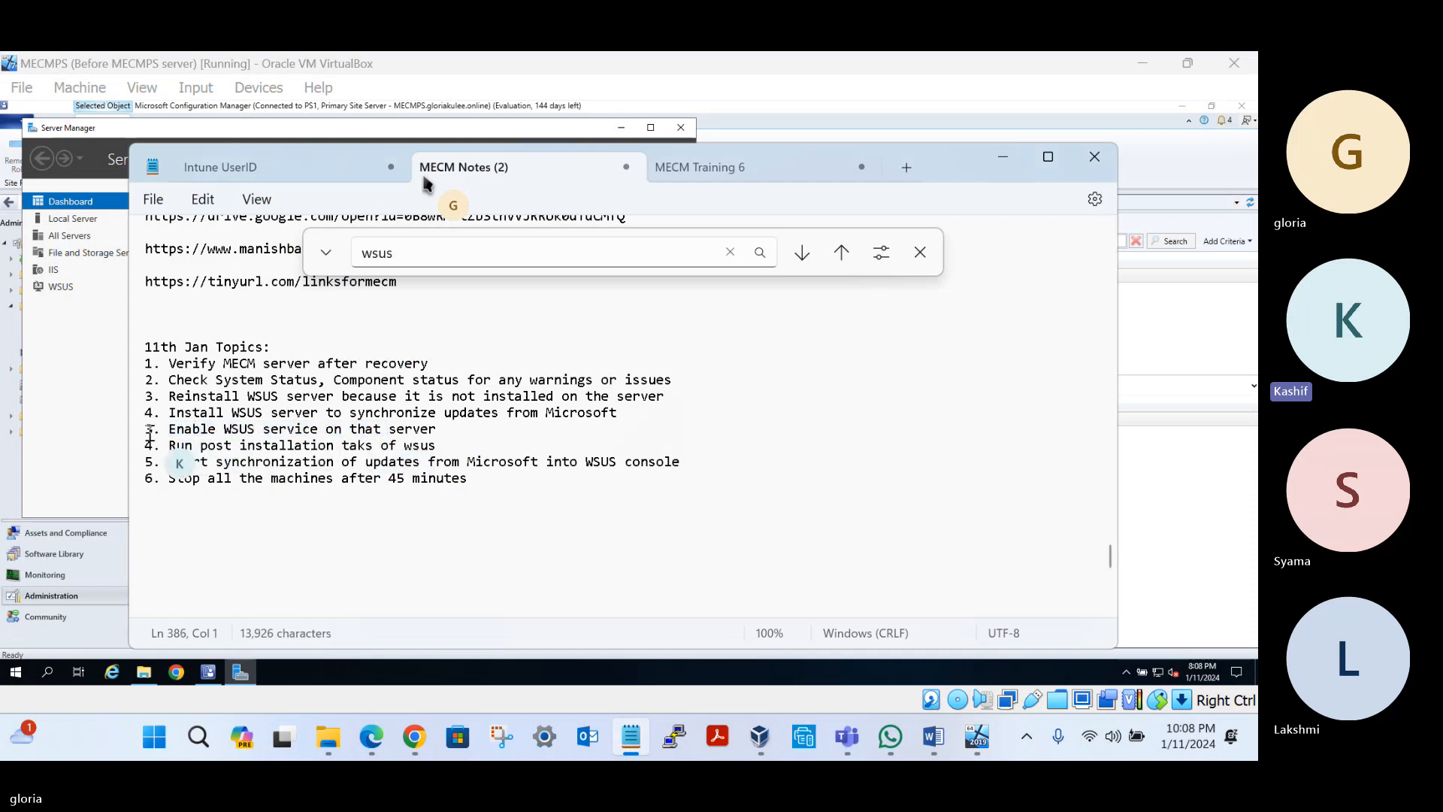
key(Delete)
text(5)
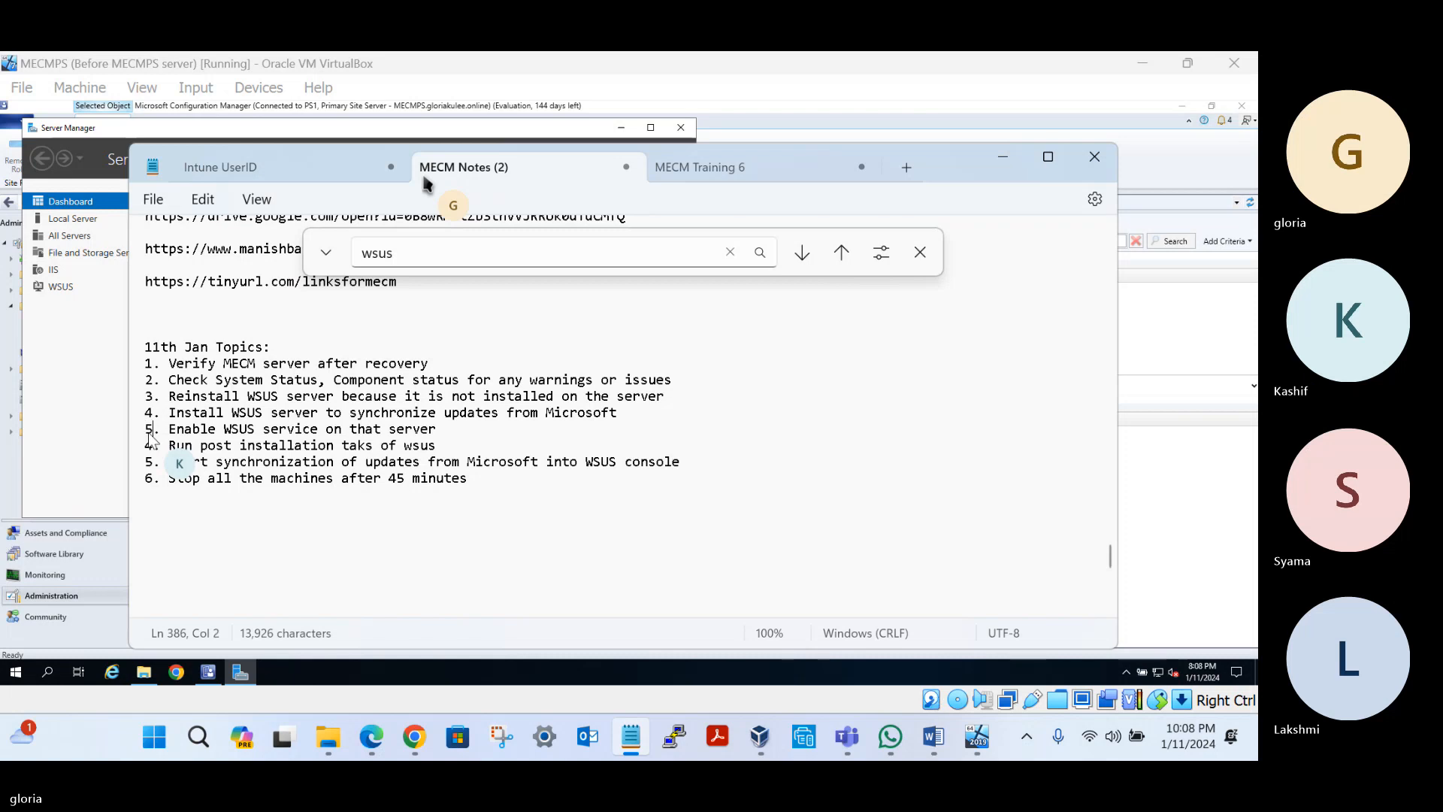
key(Down)
key(BackSpace)
text(6)
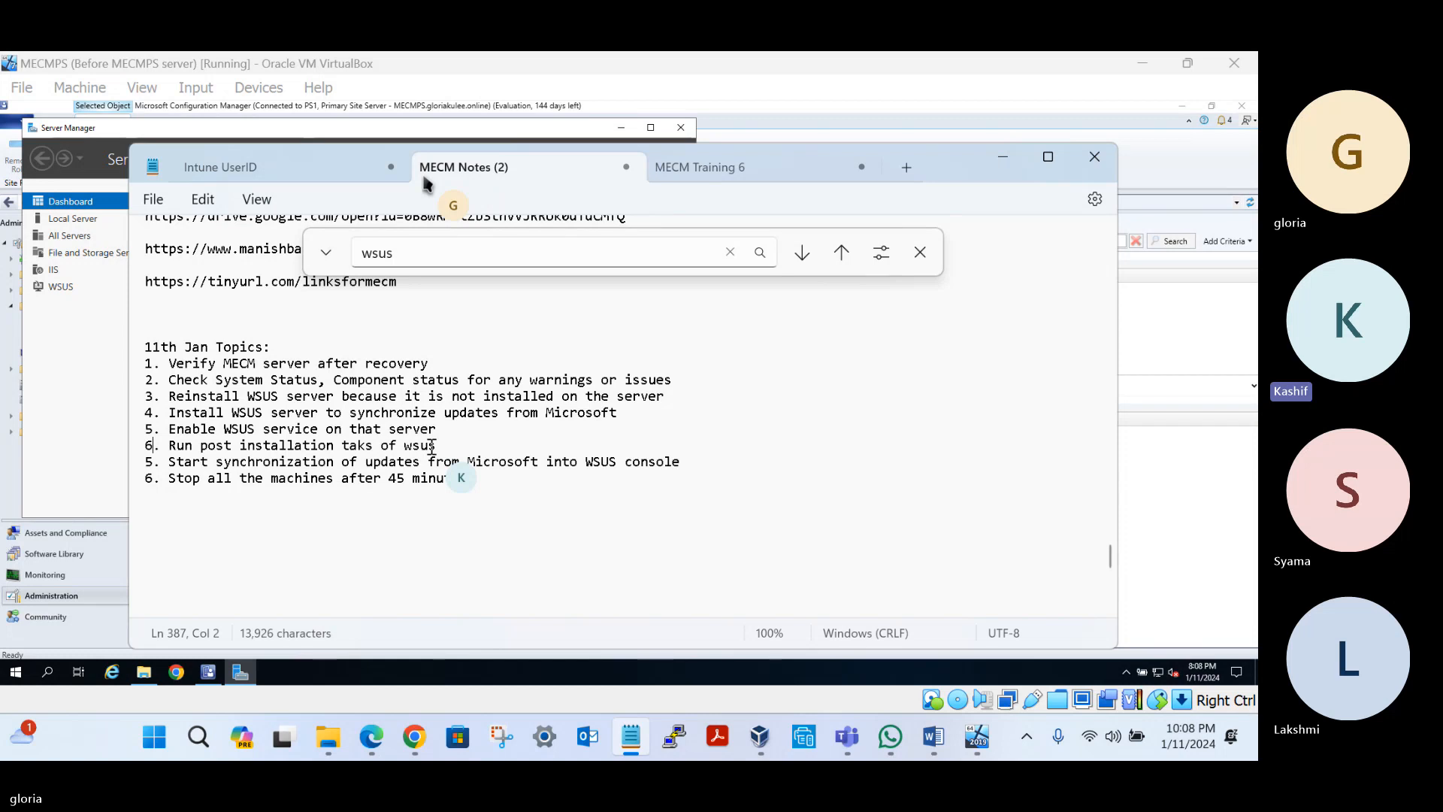
Open IIS Manager and check the WsusPool application pool under MECMPS
click(46, 674)
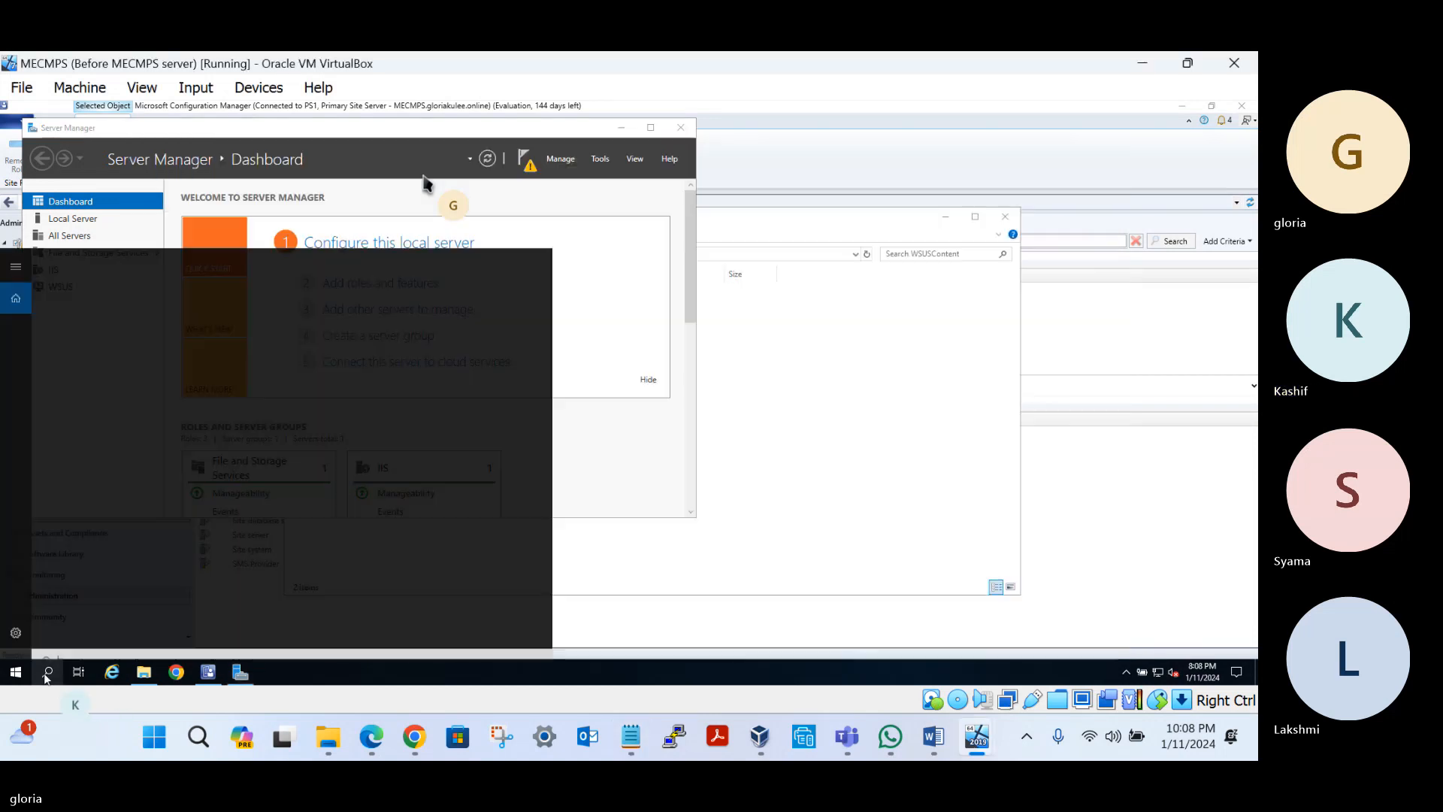
text(iis)
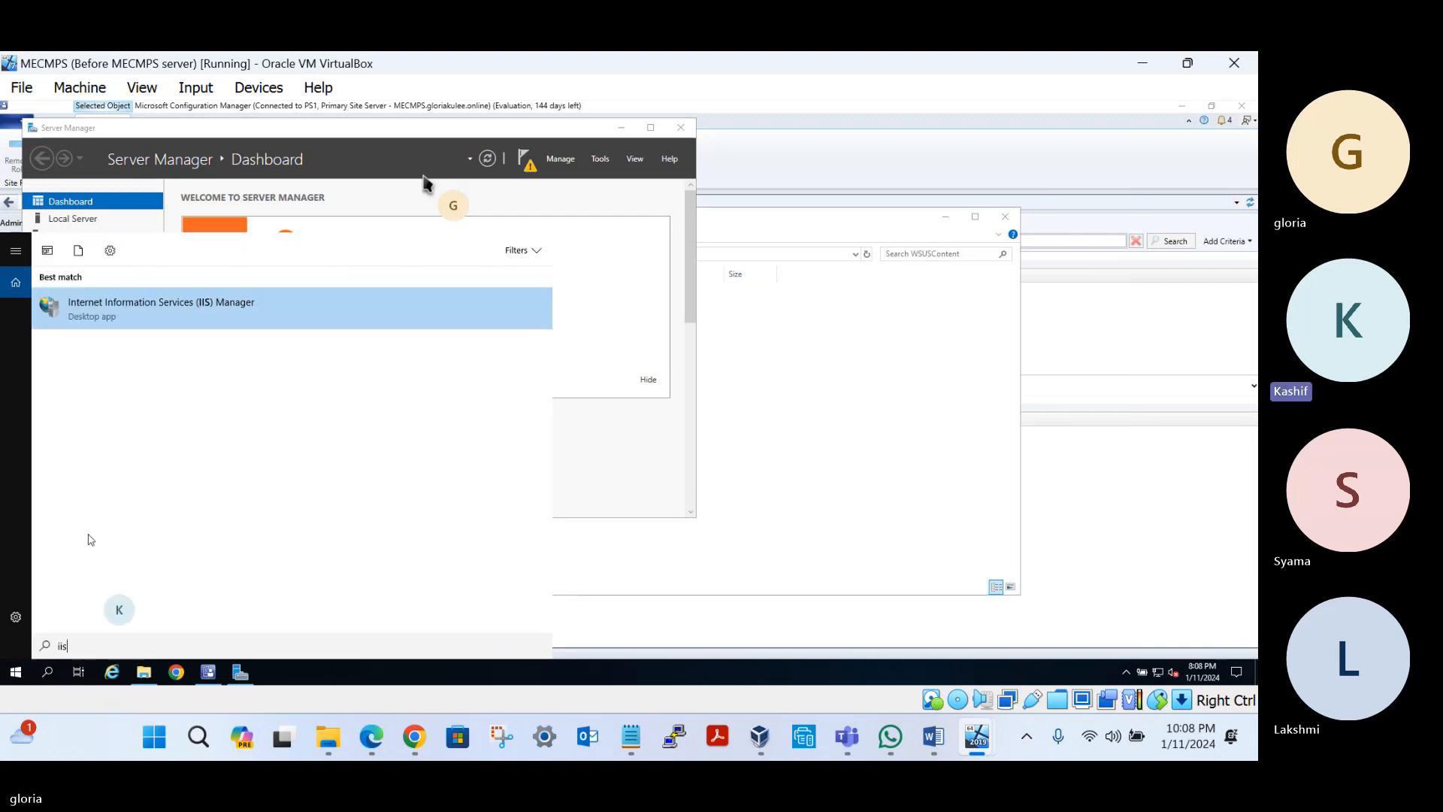
click(173, 313)
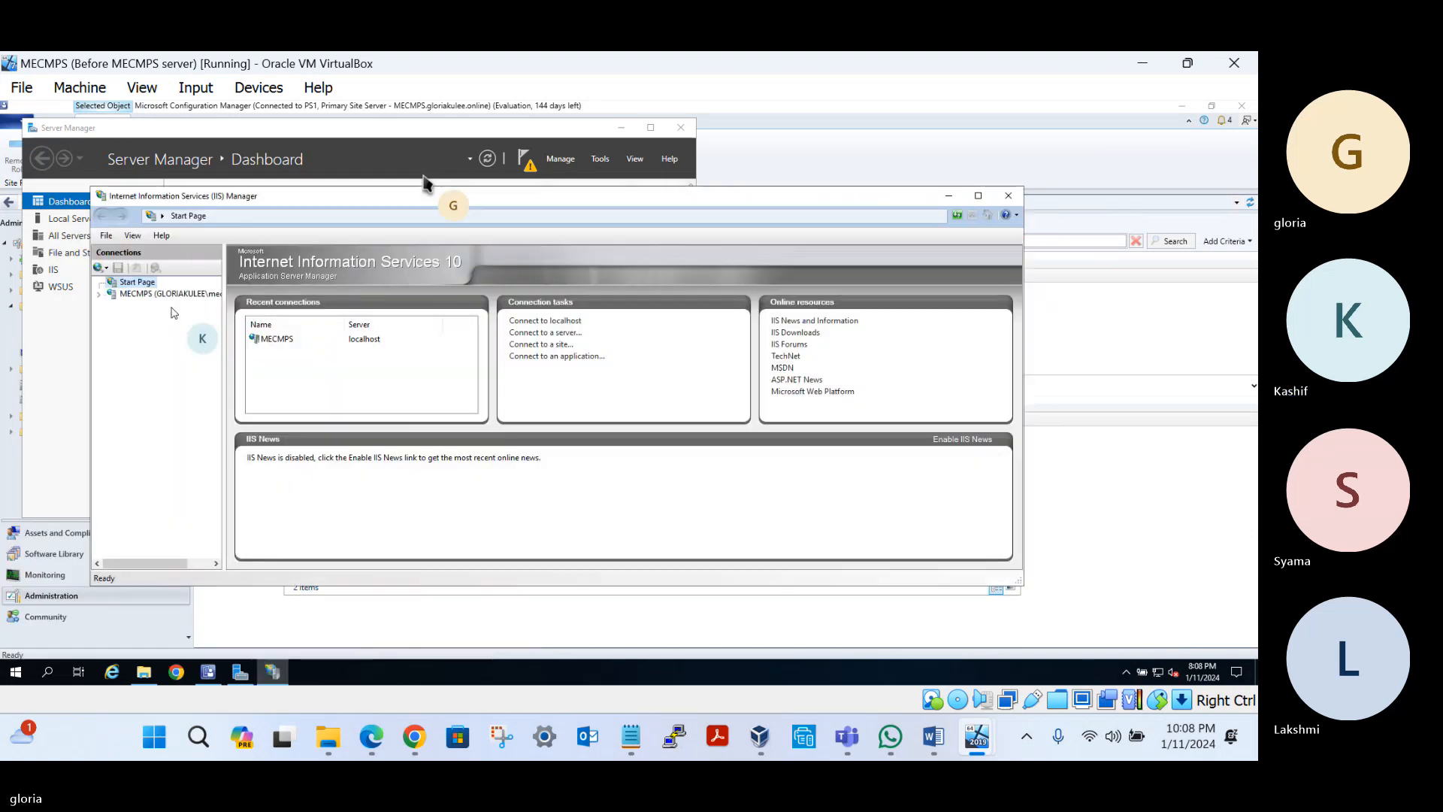
click(100, 293)
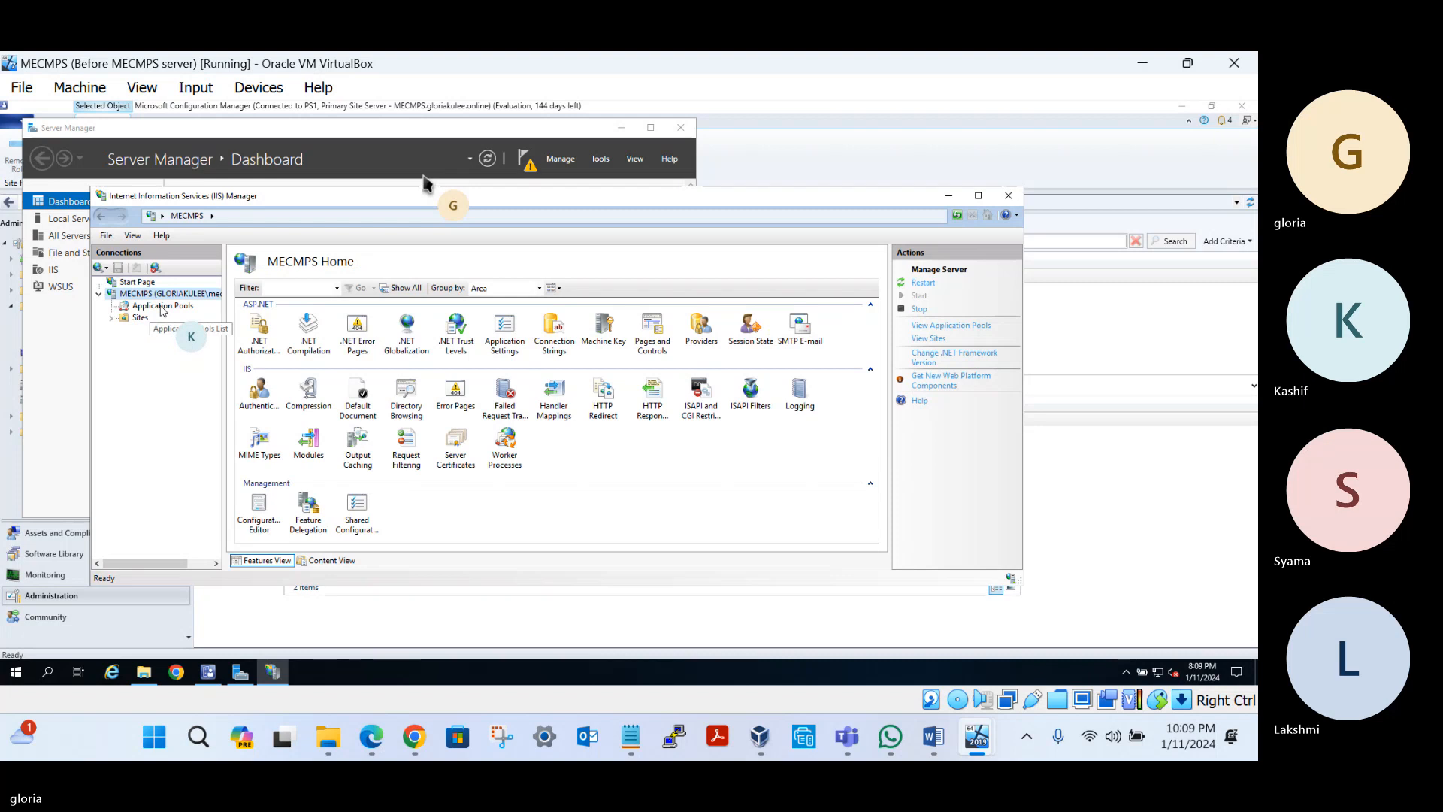
click(163, 307)
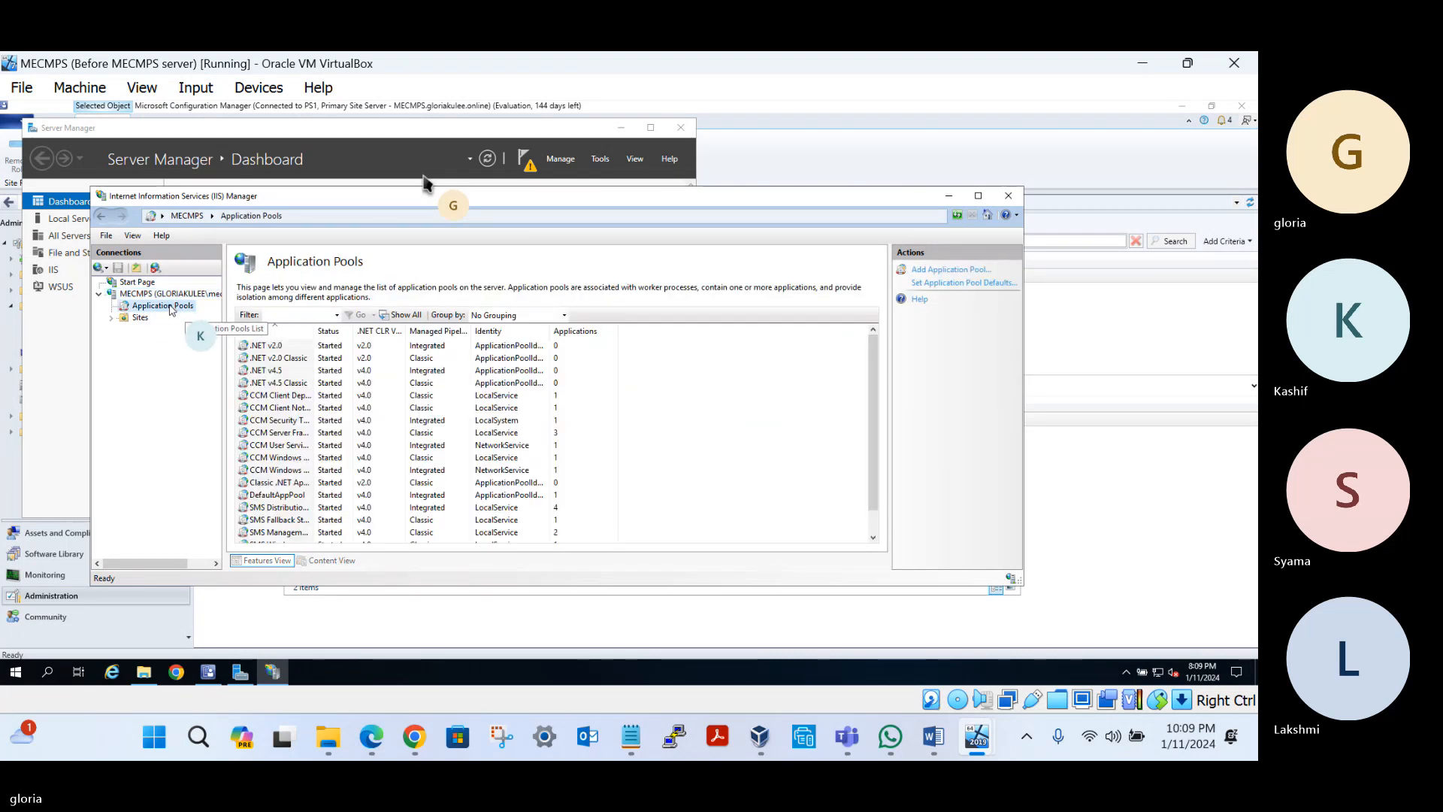
scroll(316, 450, down, 1)
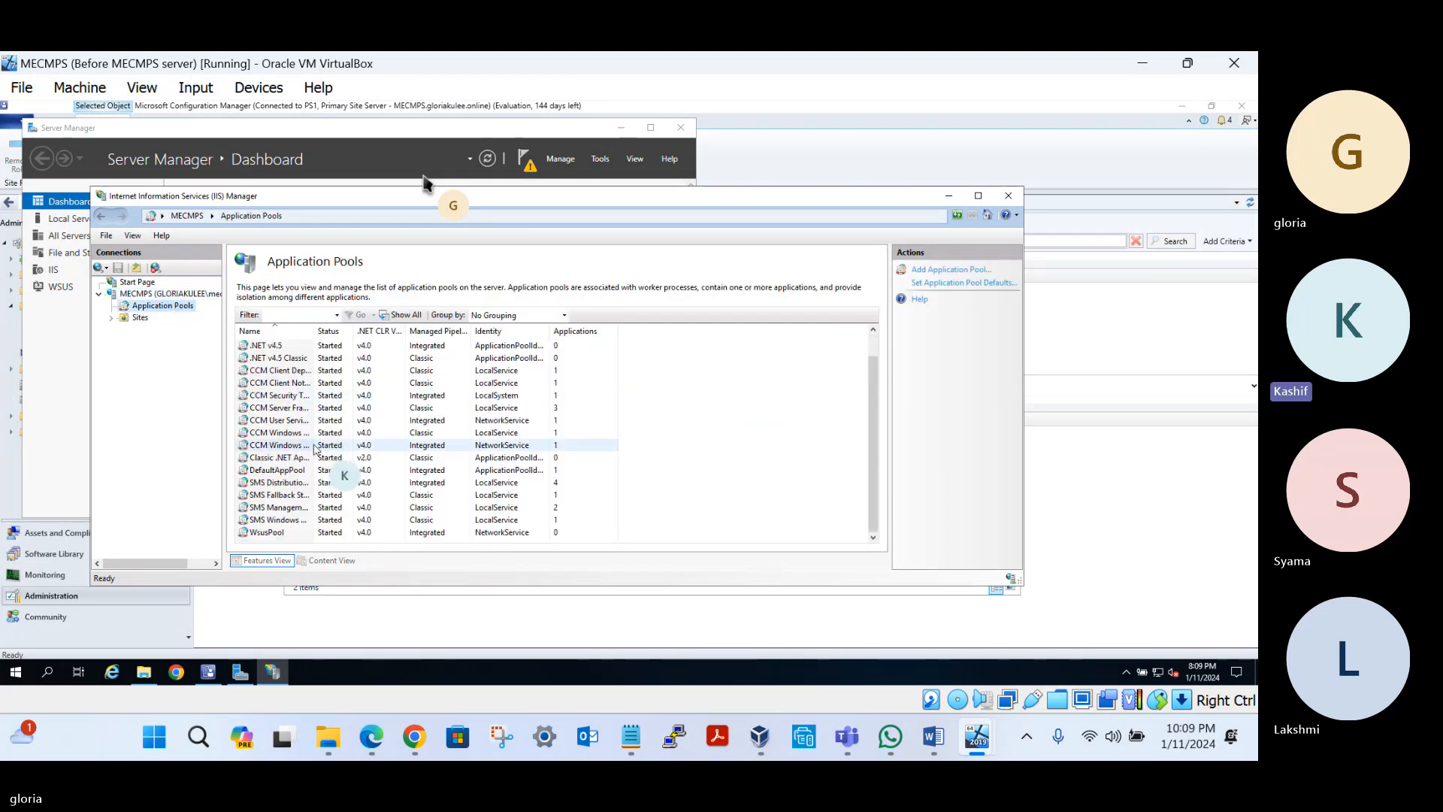
click(271, 533)
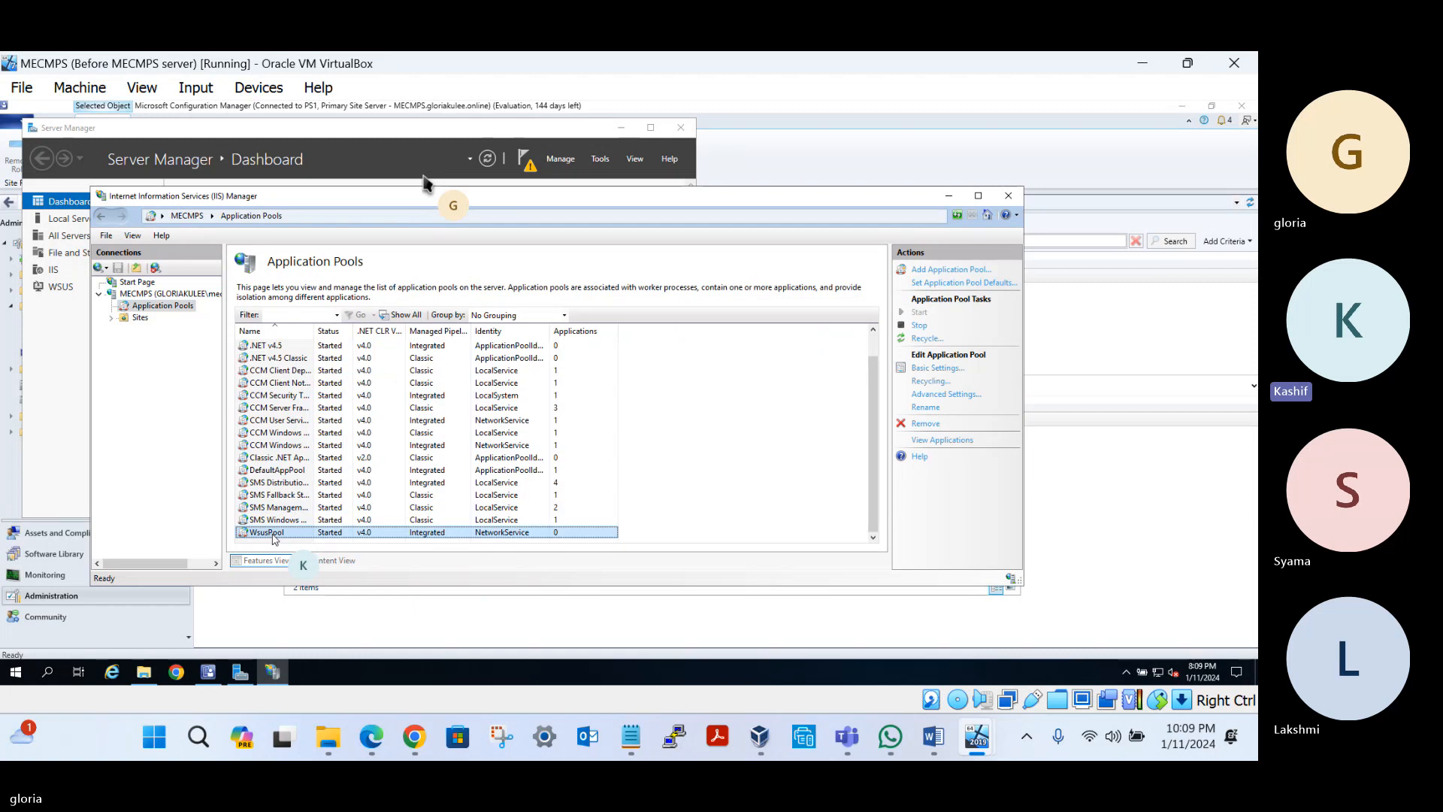
Review the WSUS Administration site, close IIS Manager, and check Server Manager's notifications
click(111, 319)
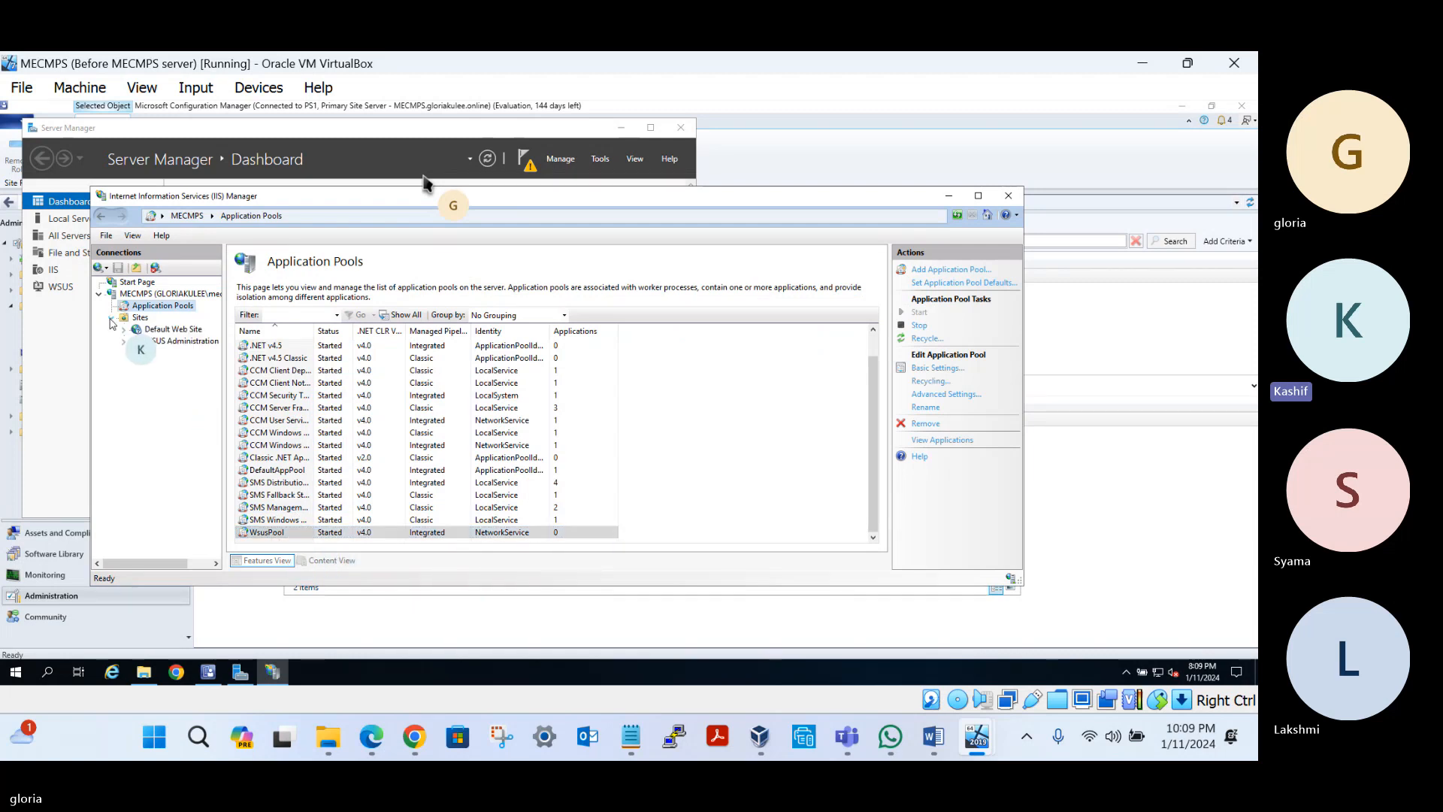
click(173, 341)
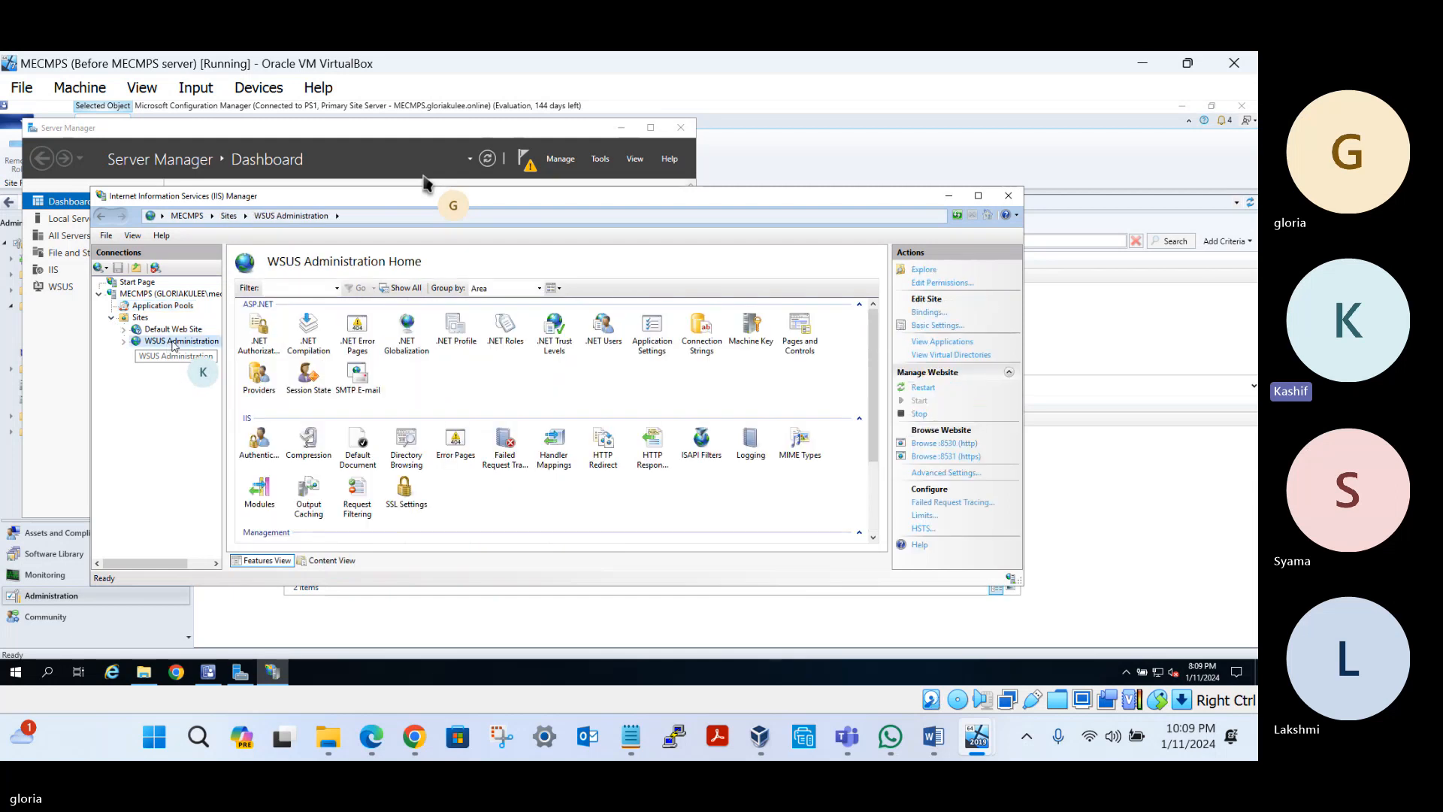
click(1009, 197)
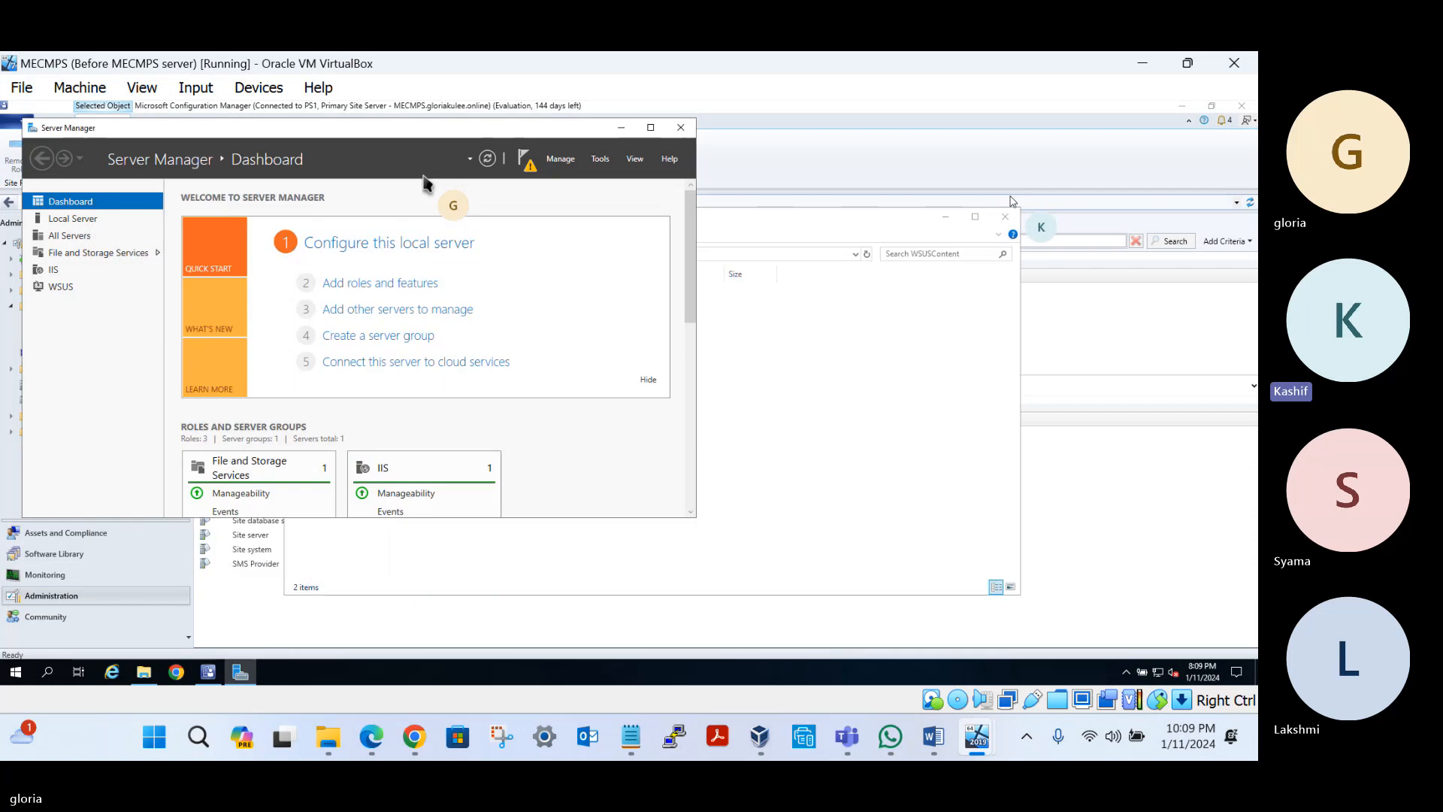
click(524, 166)
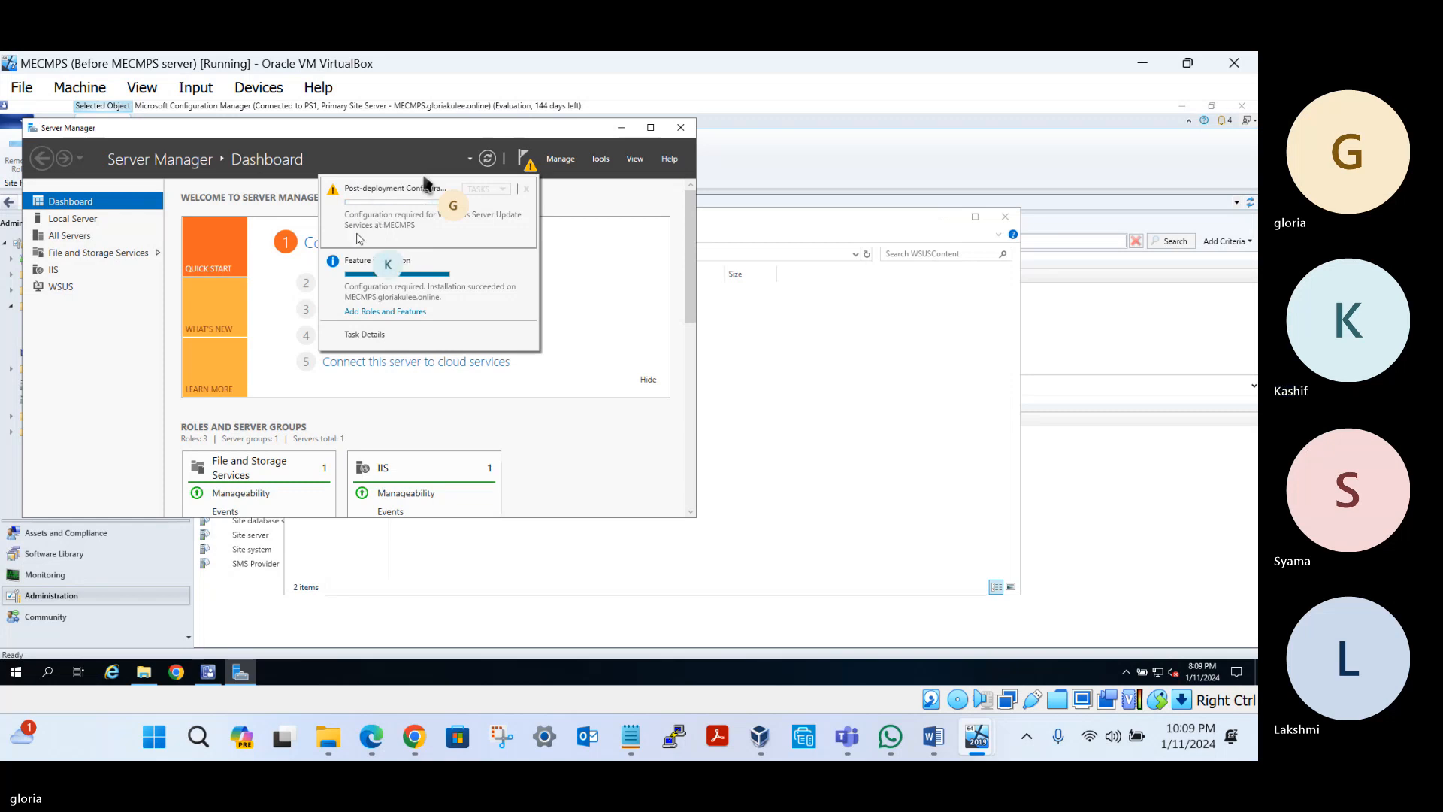
In Monitoring, review Site Status with a wider Status column, then open Component Status
click(49, 593)
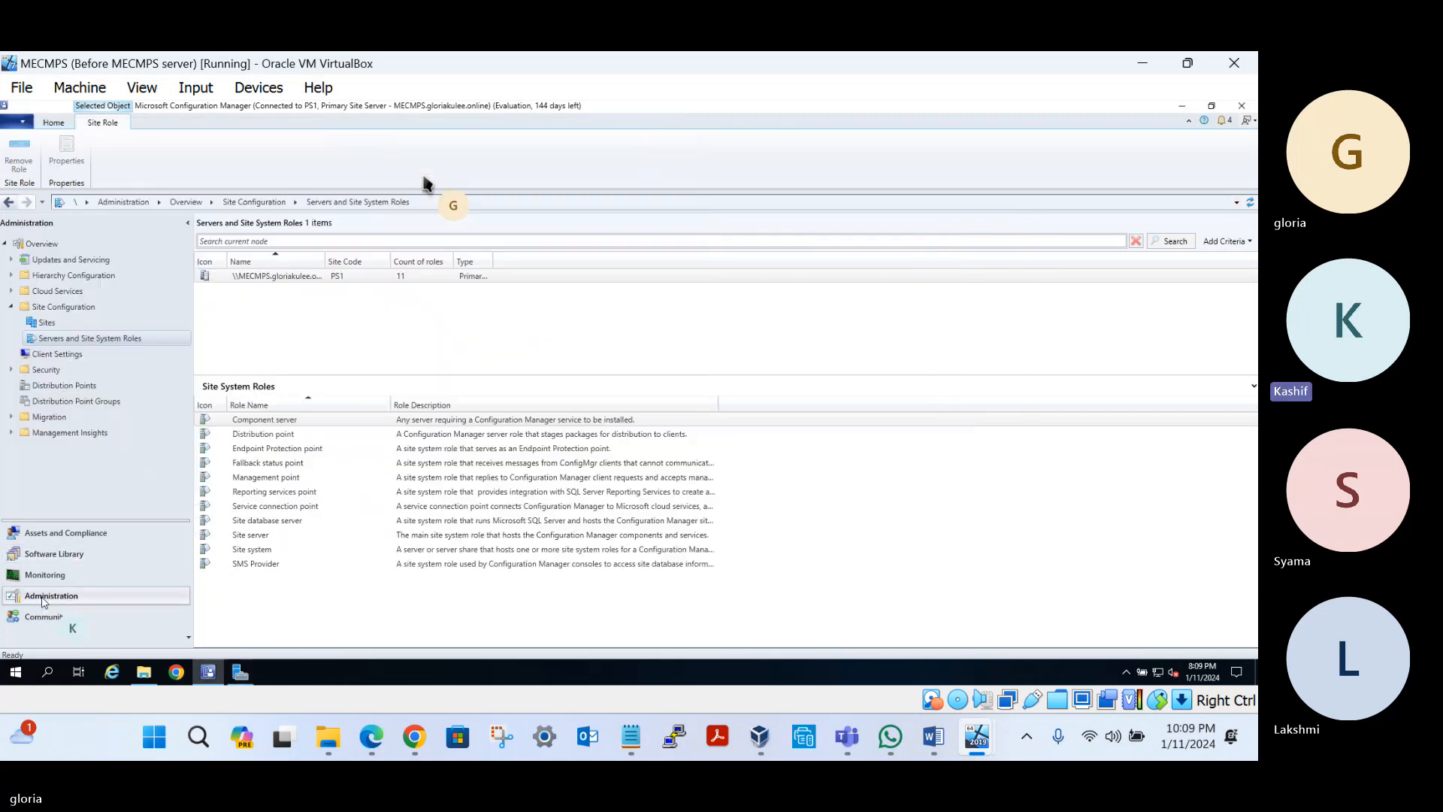
click(52, 579)
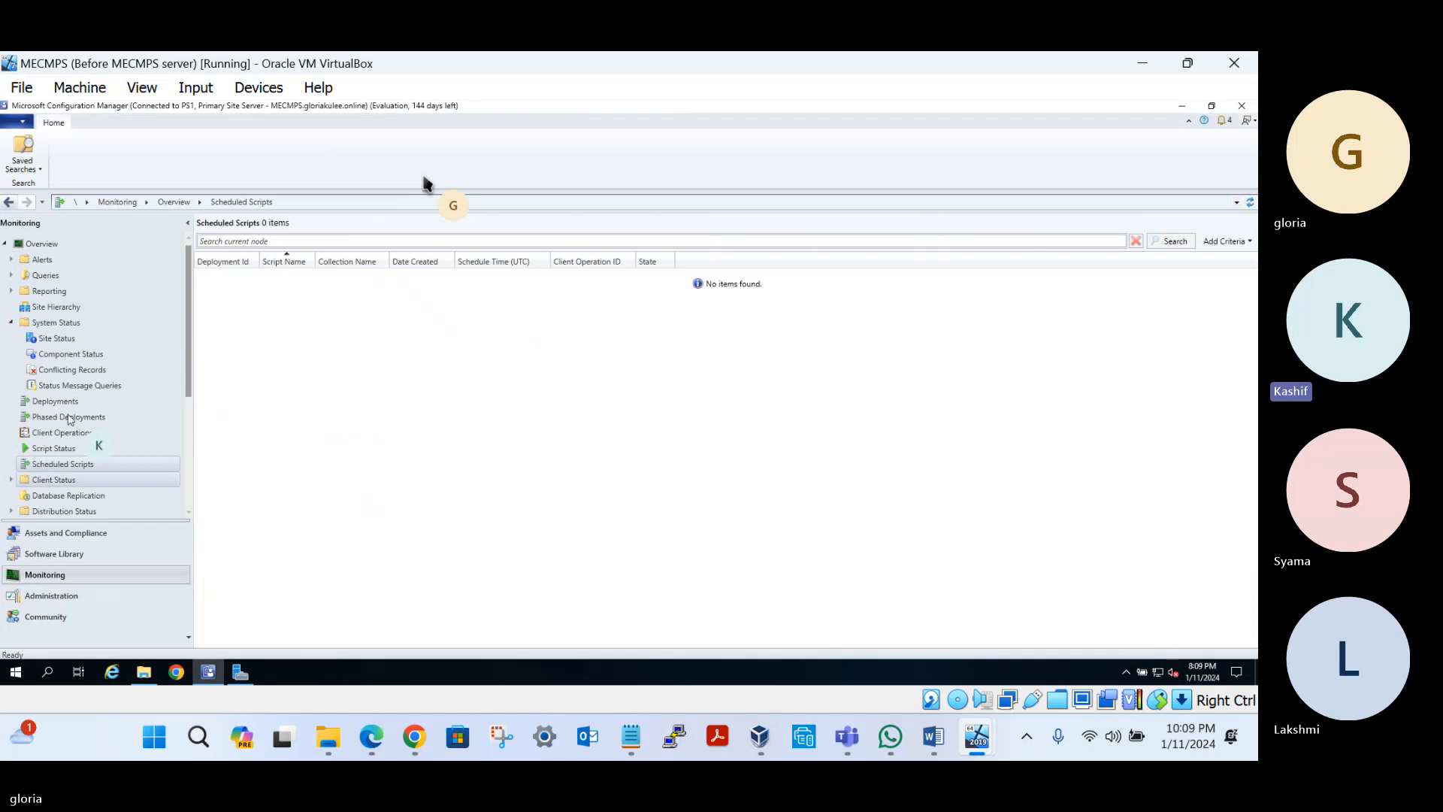
click(61, 340)
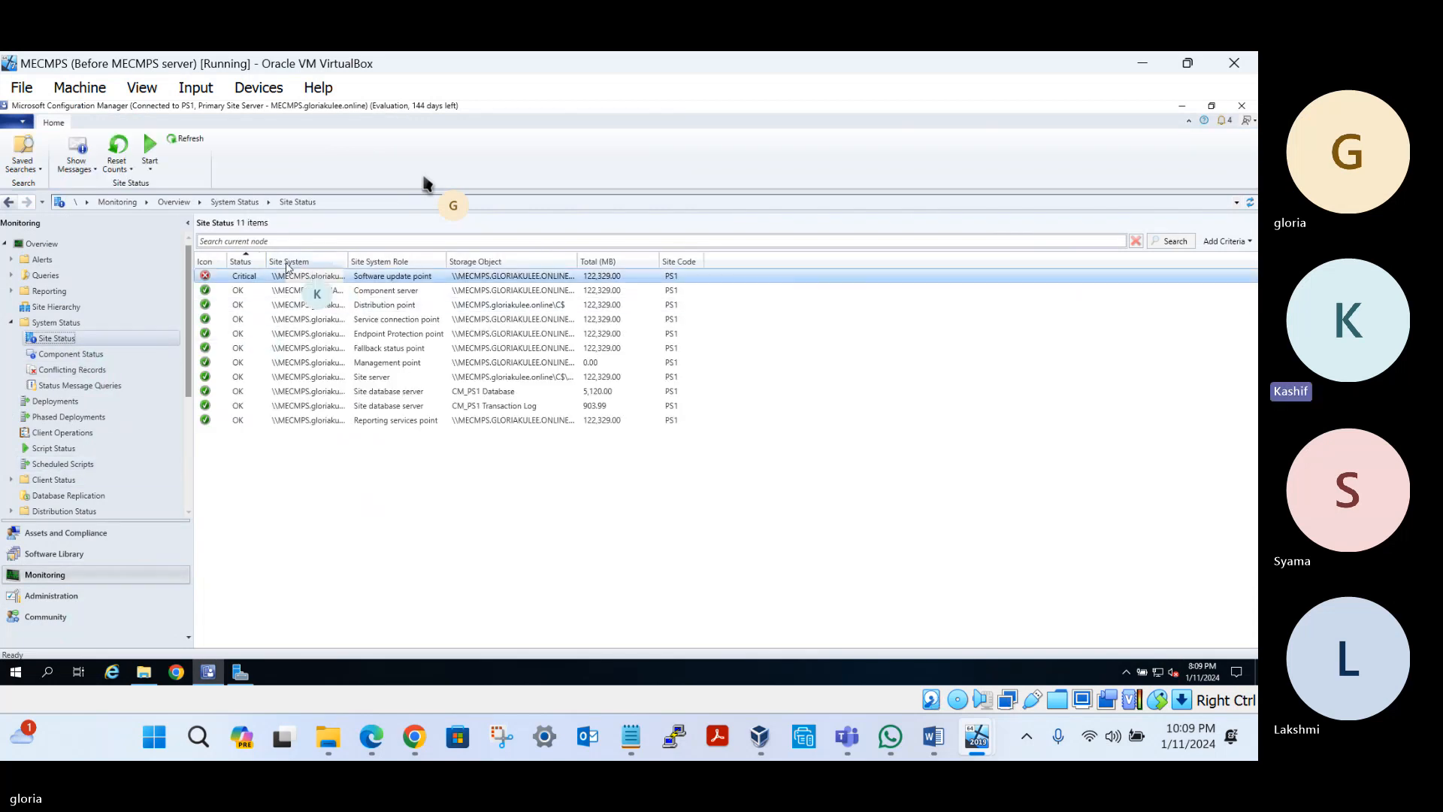
drag(267, 262, 312, 263)
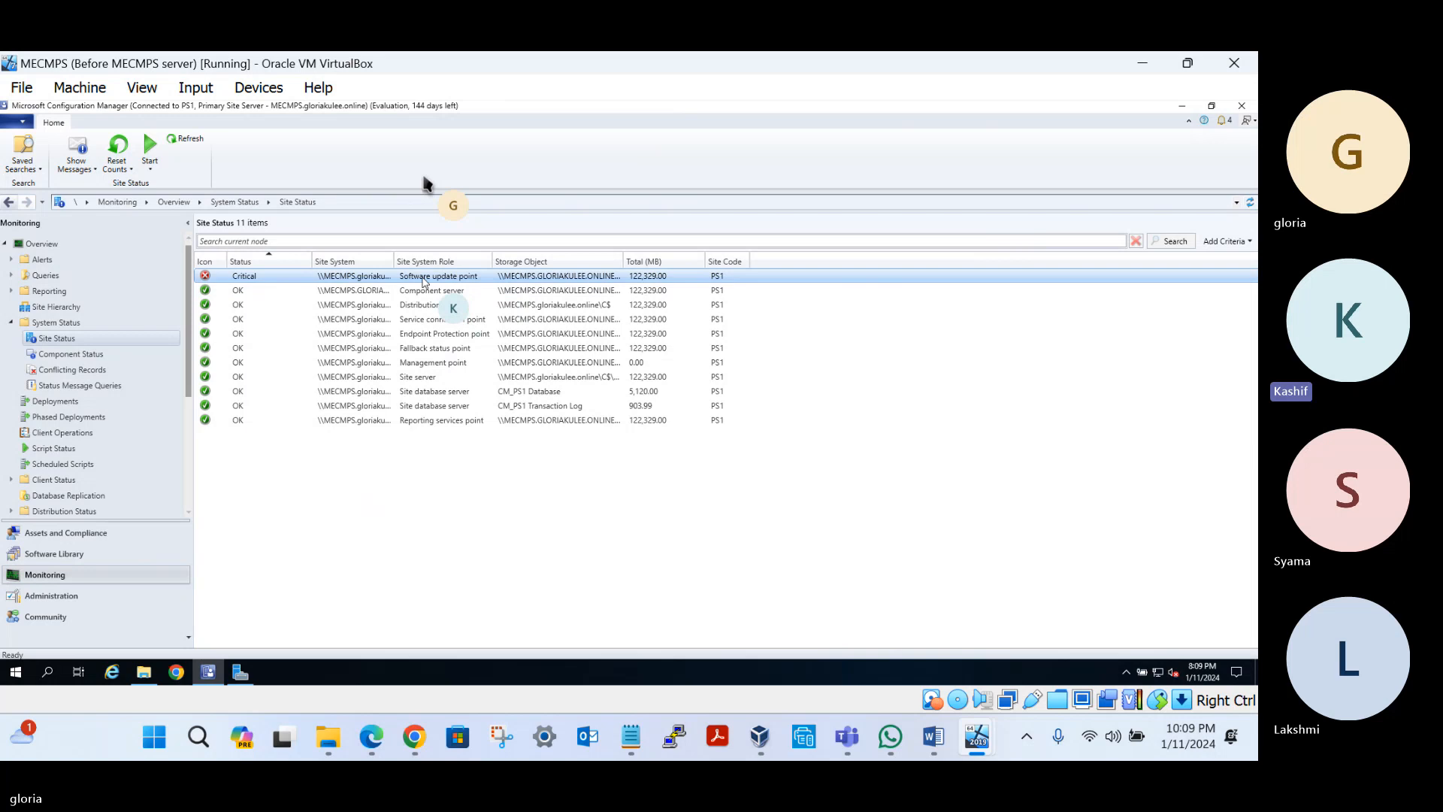
click(65, 358)
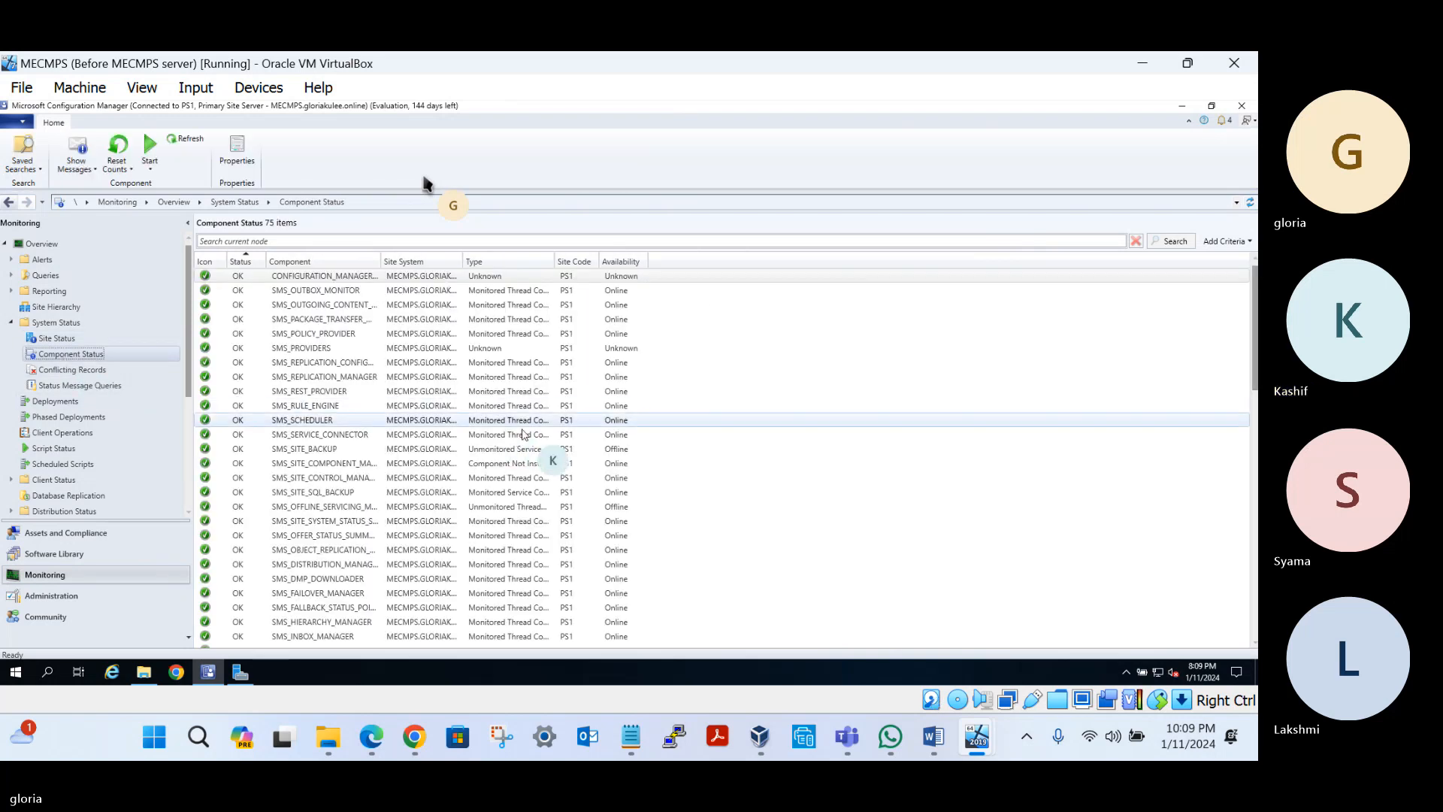
scroll(519, 439, down, 2)
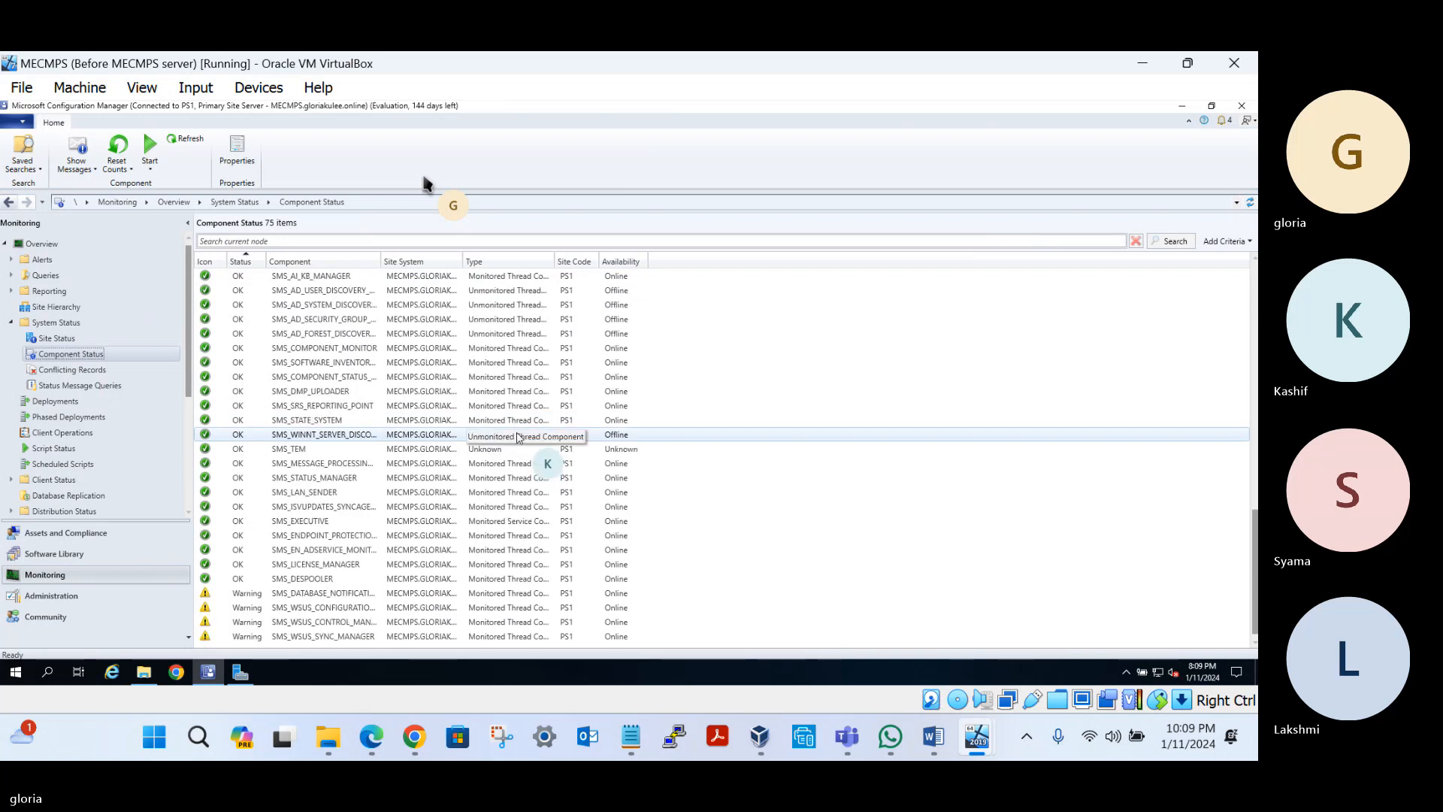
Reset all message counts for the SMS_WSUS_CONFIGURATION component
click(301, 607)
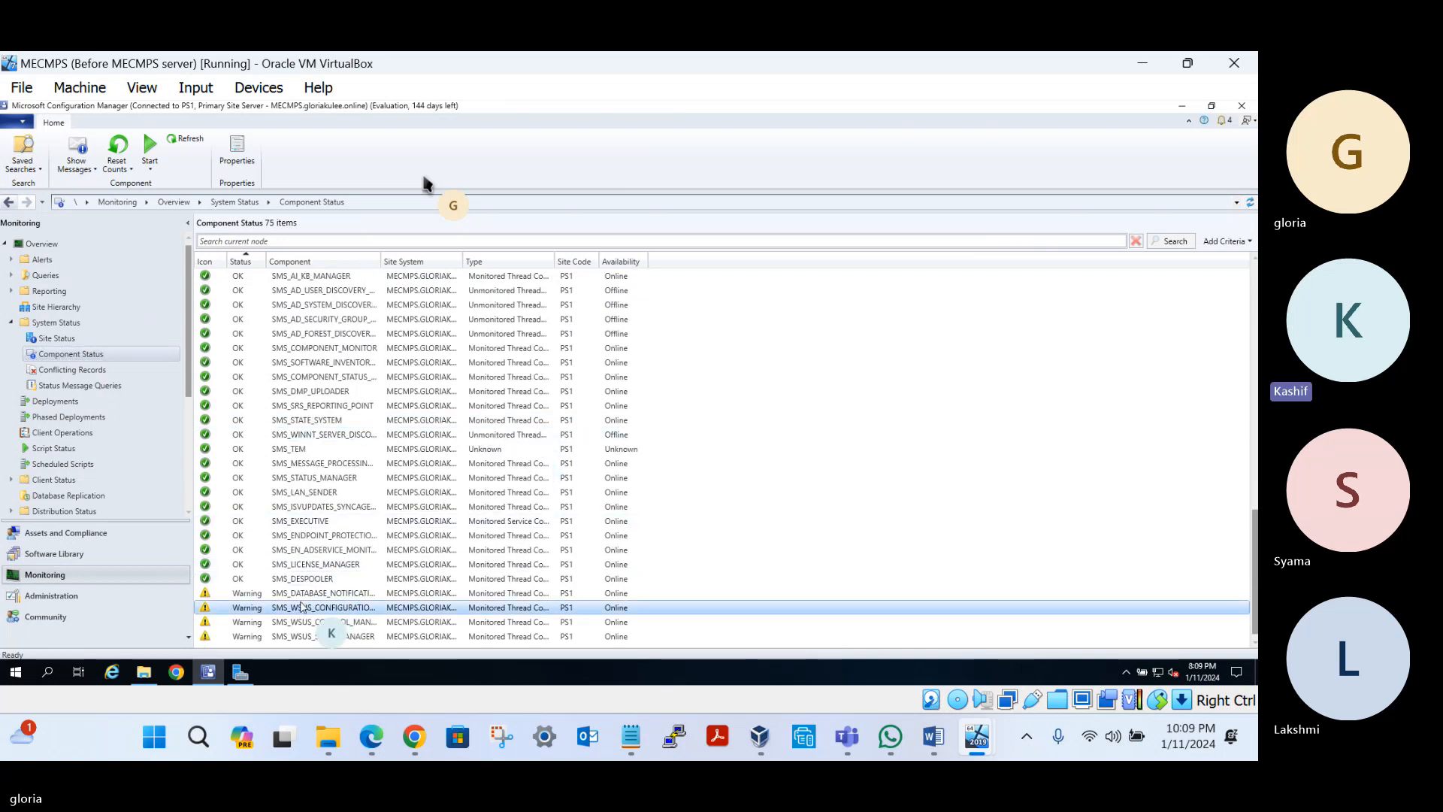
right_click(301, 605)
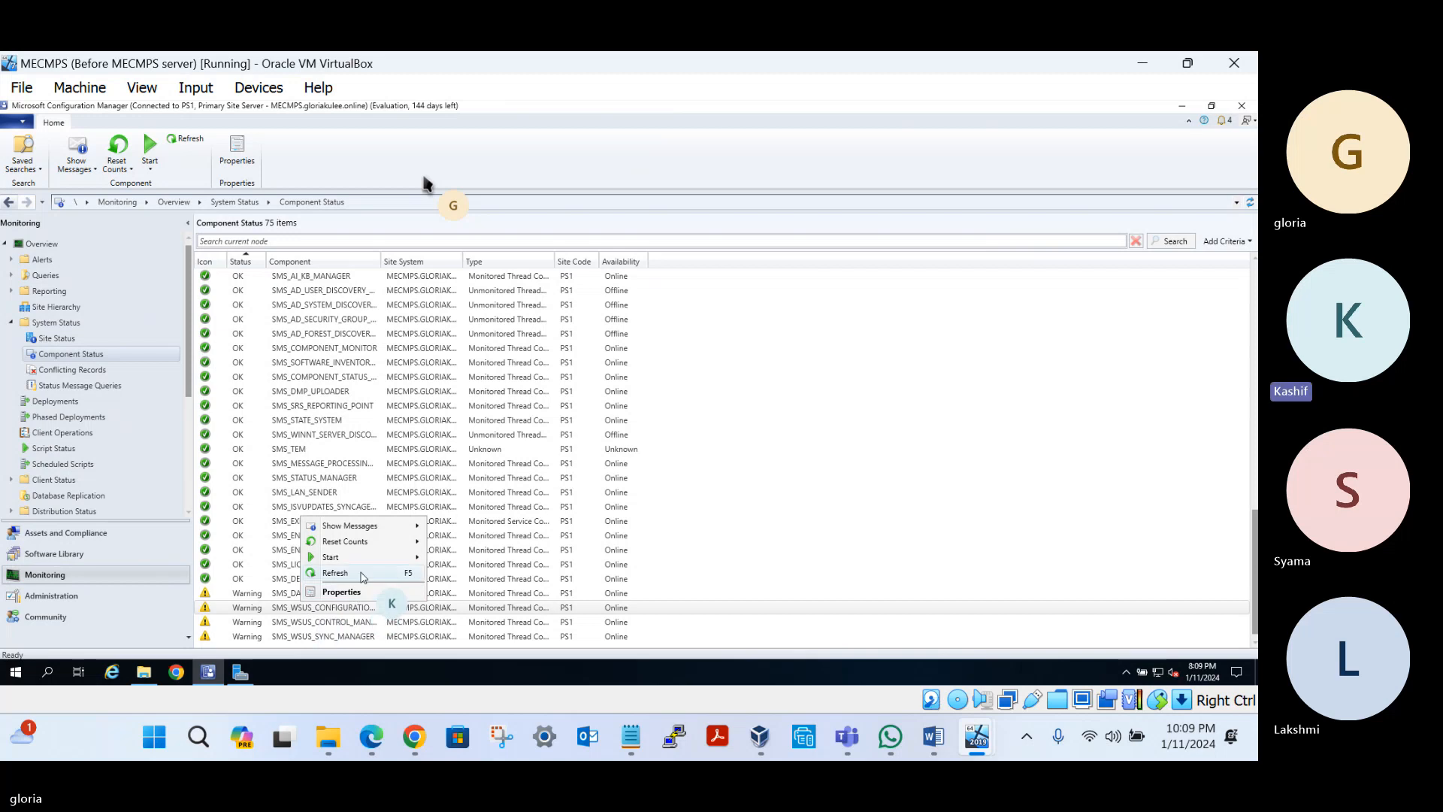
mouse_move(356, 544)
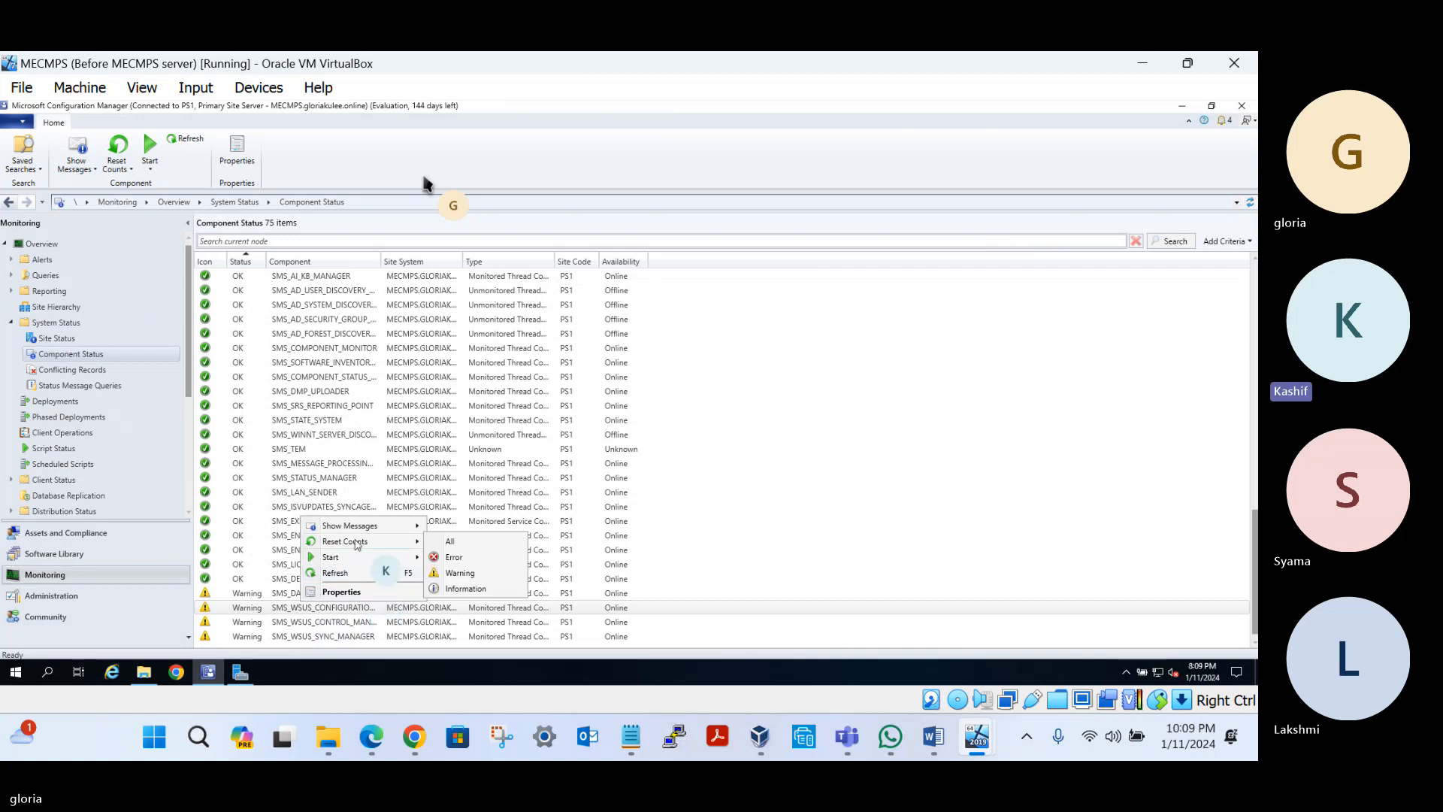
click(464, 544)
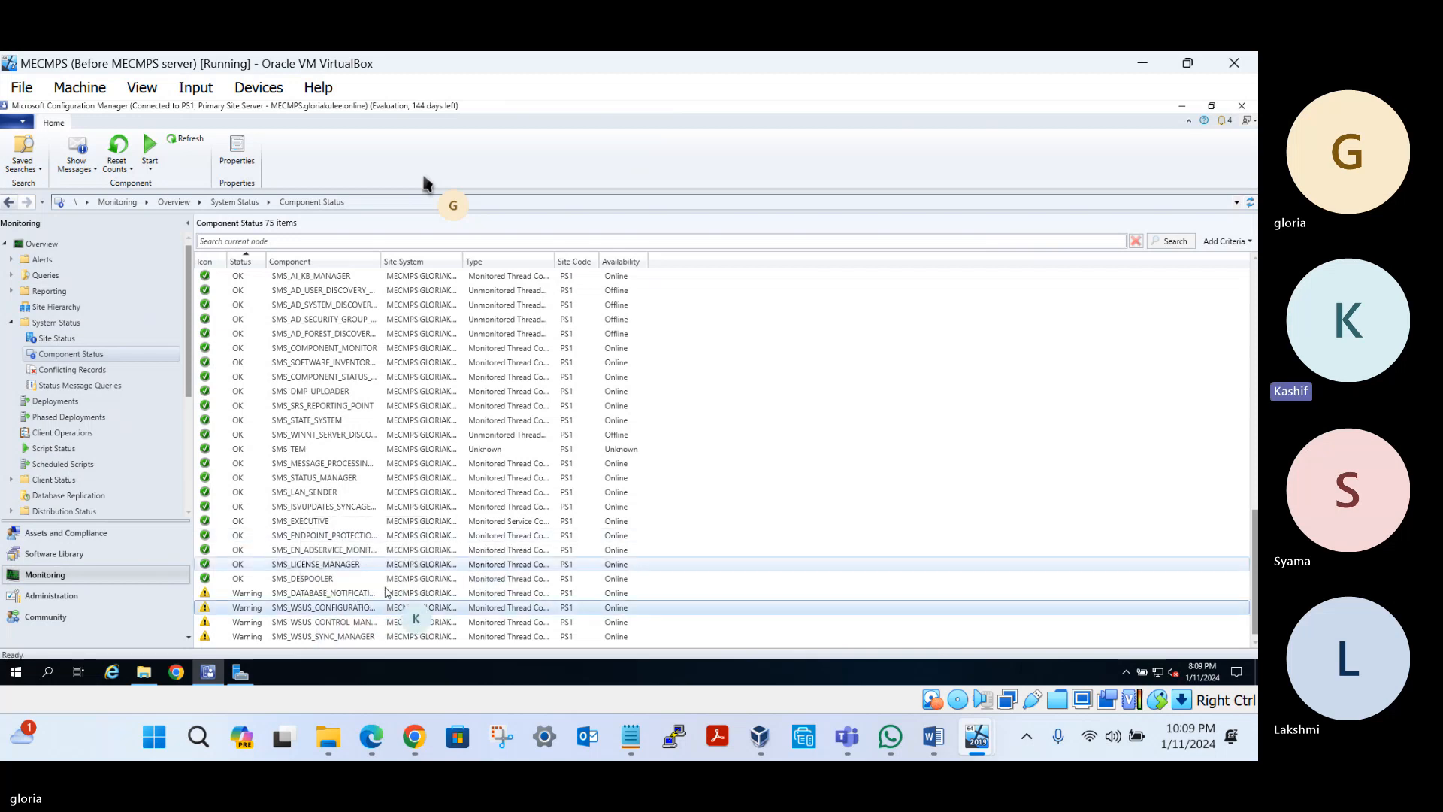
right_click(320, 608)
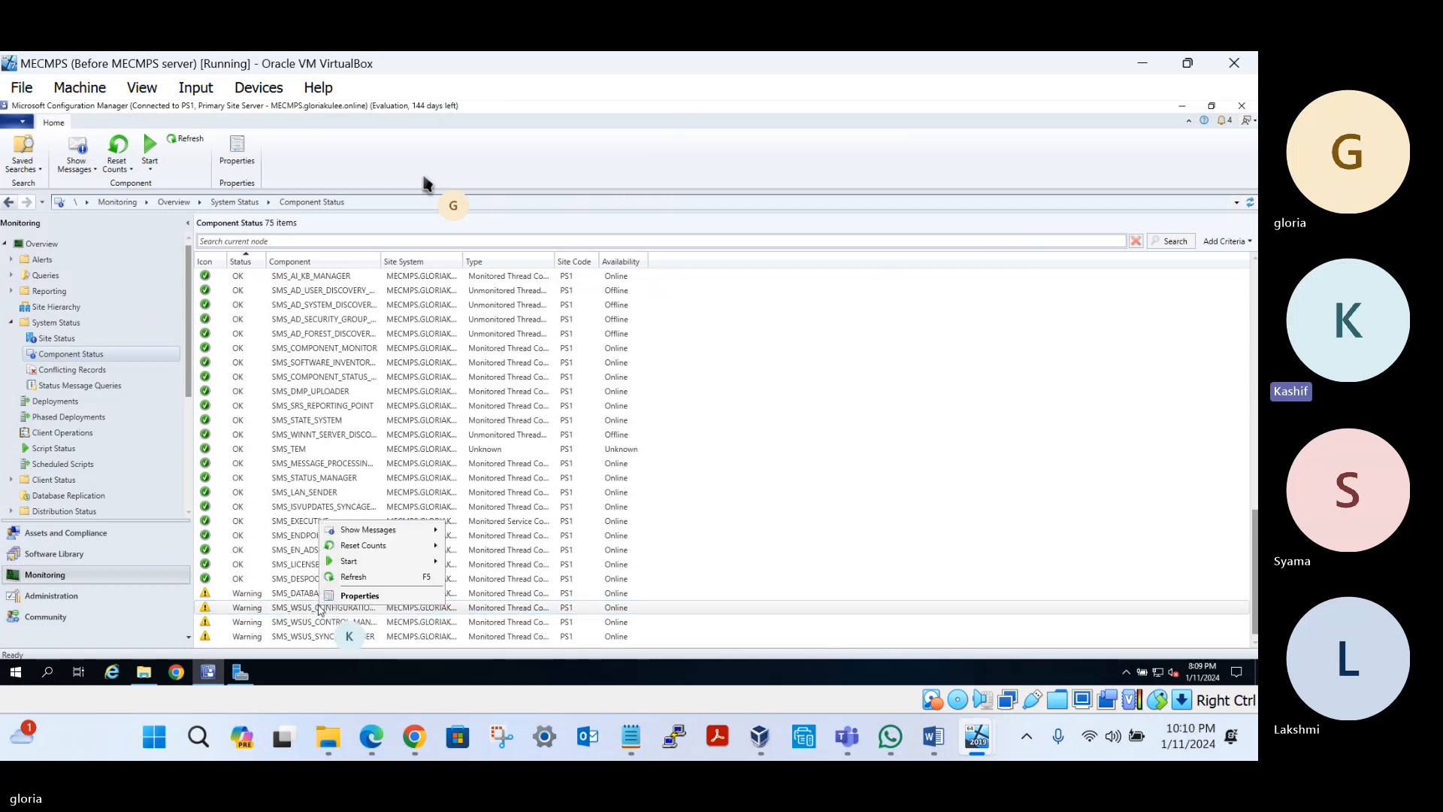
mouse_move(396, 549)
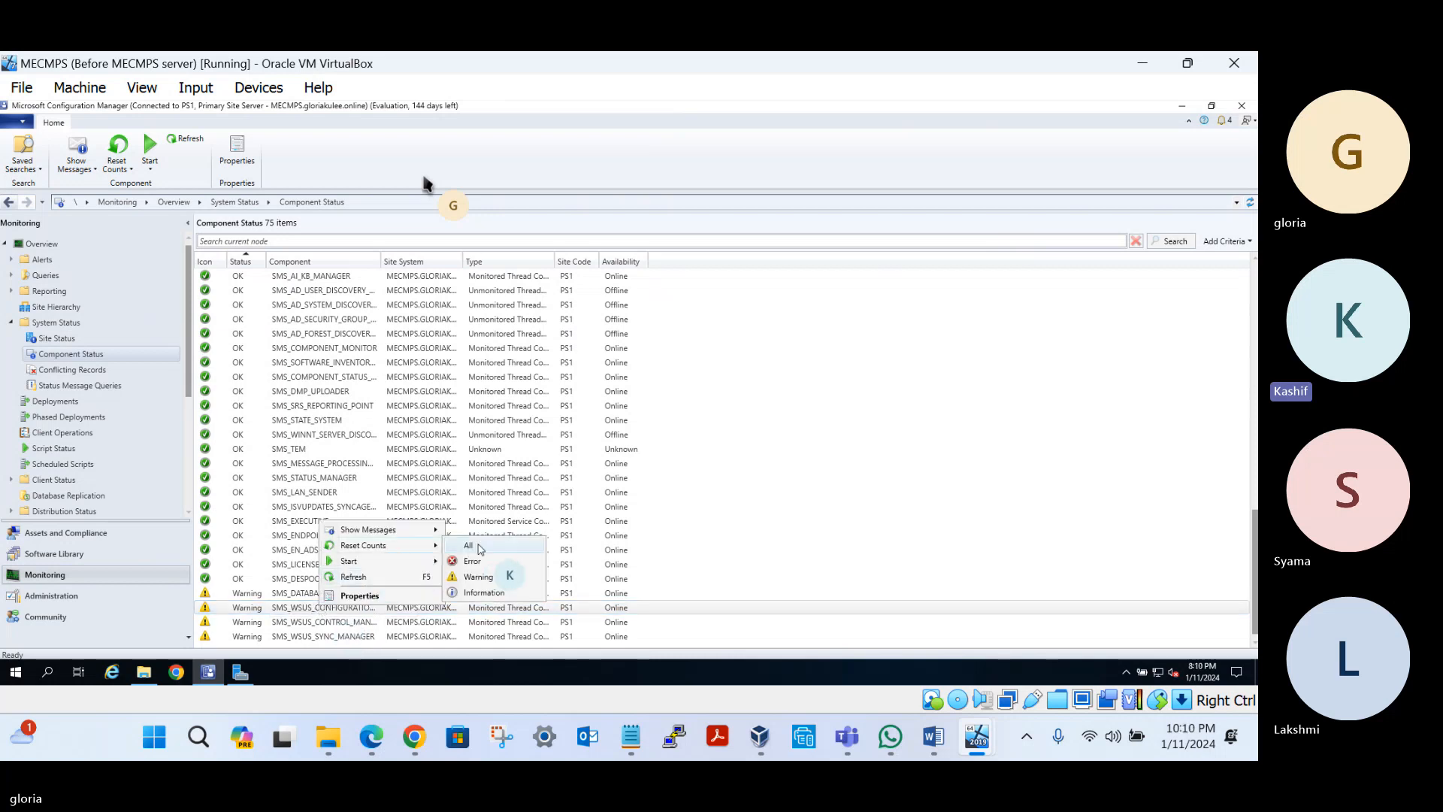
click(479, 546)
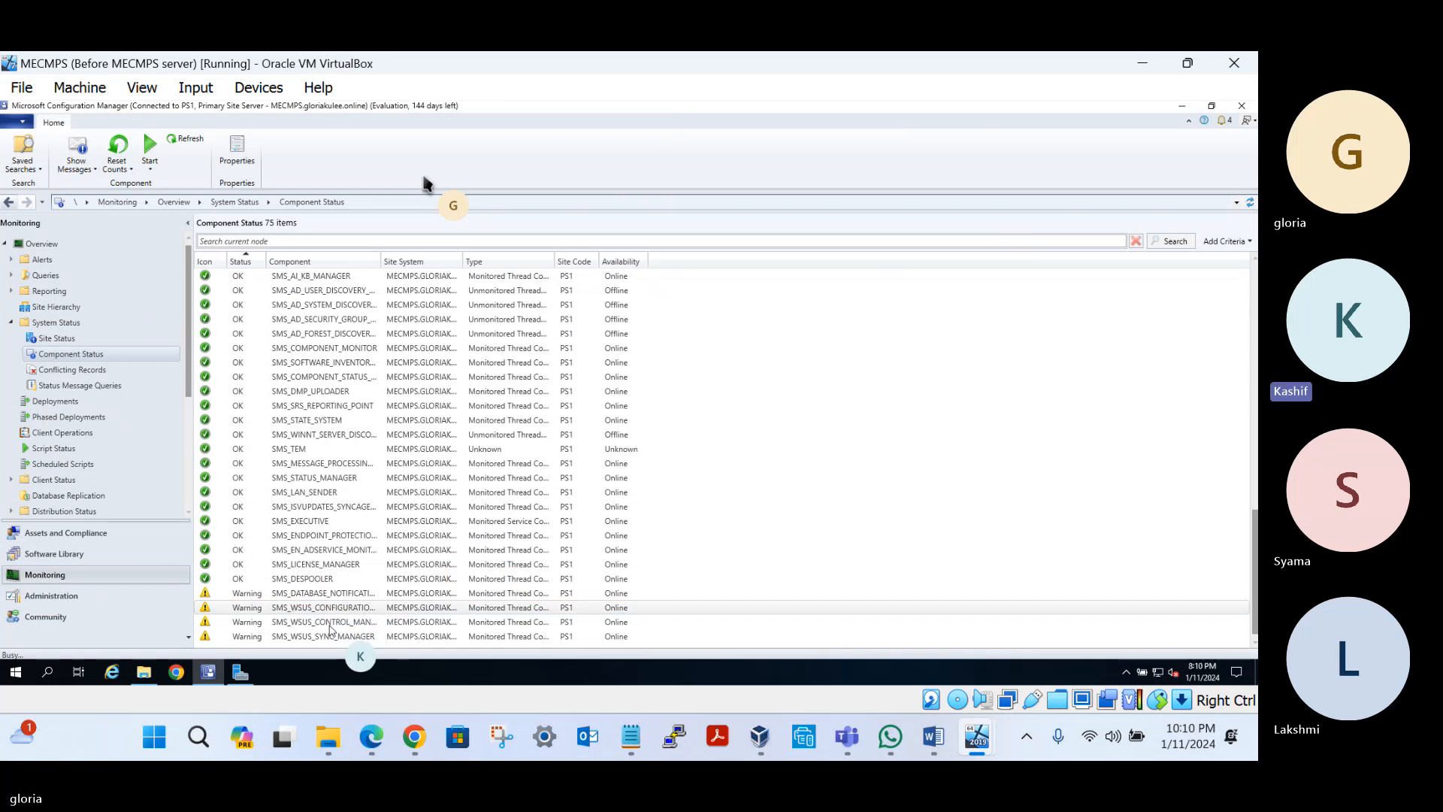
Reset message counts for the WSUS control manager and SMS_WSUS_SYNC_MANAGER, then refresh the list
click(330, 623)
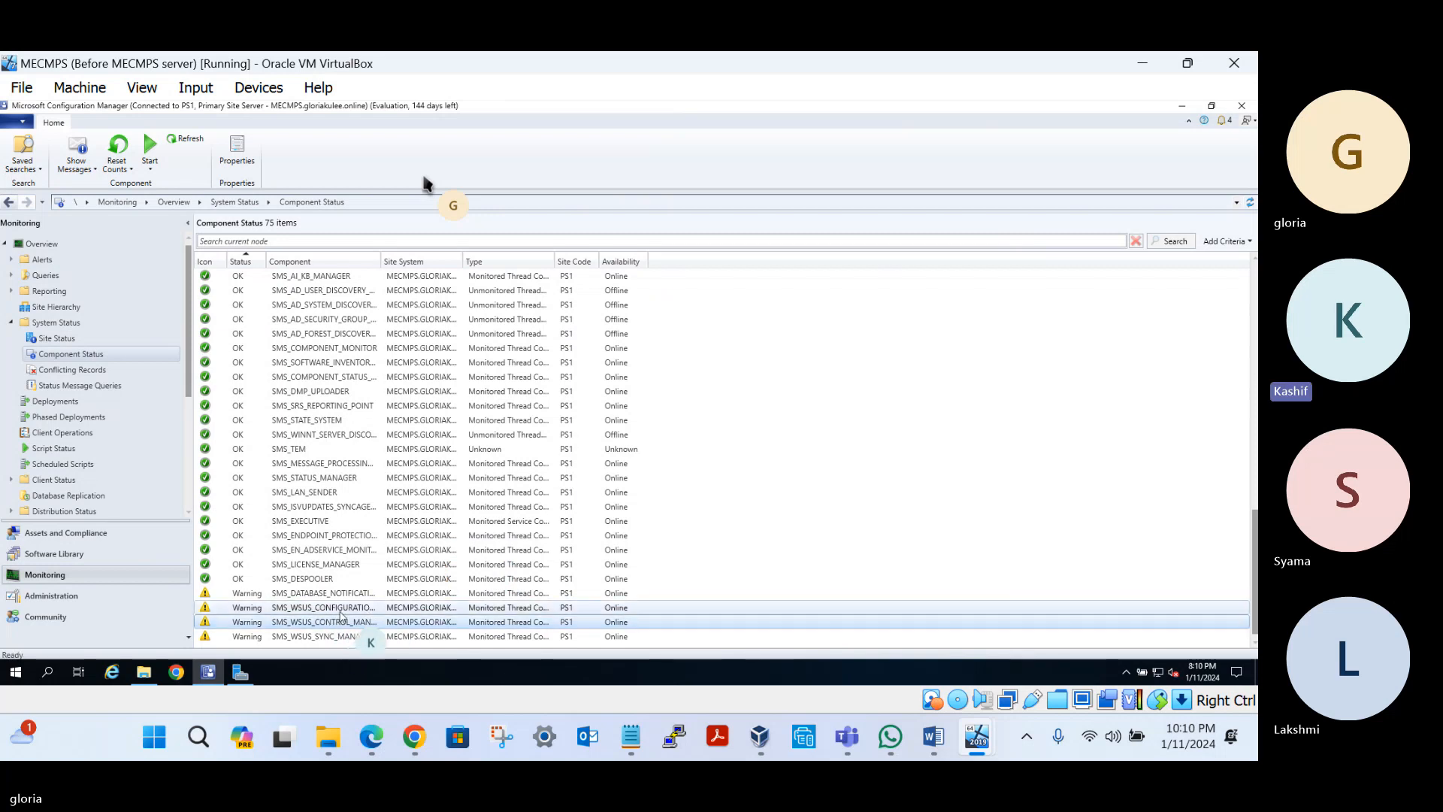
right_click(307, 627)
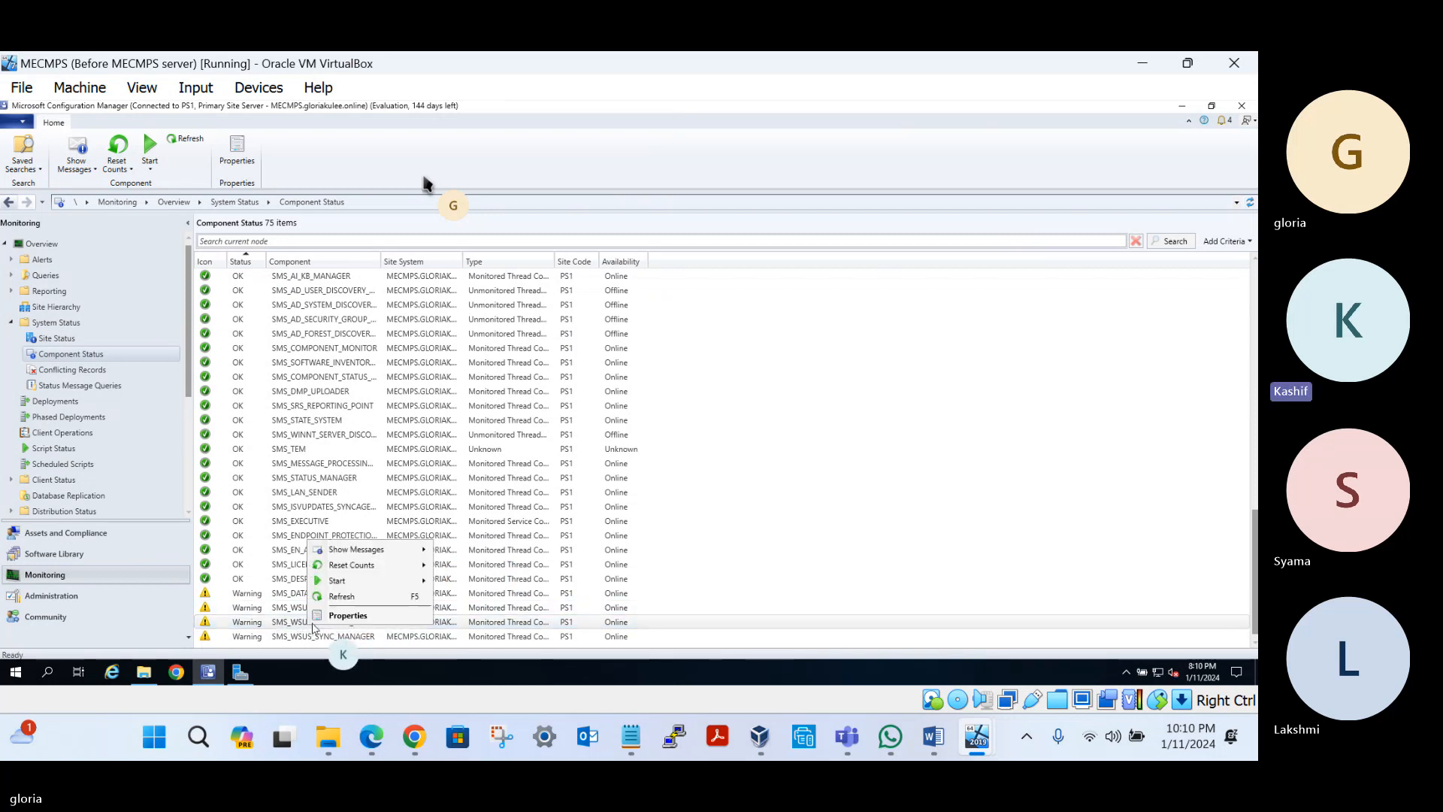
mouse_move(373, 569)
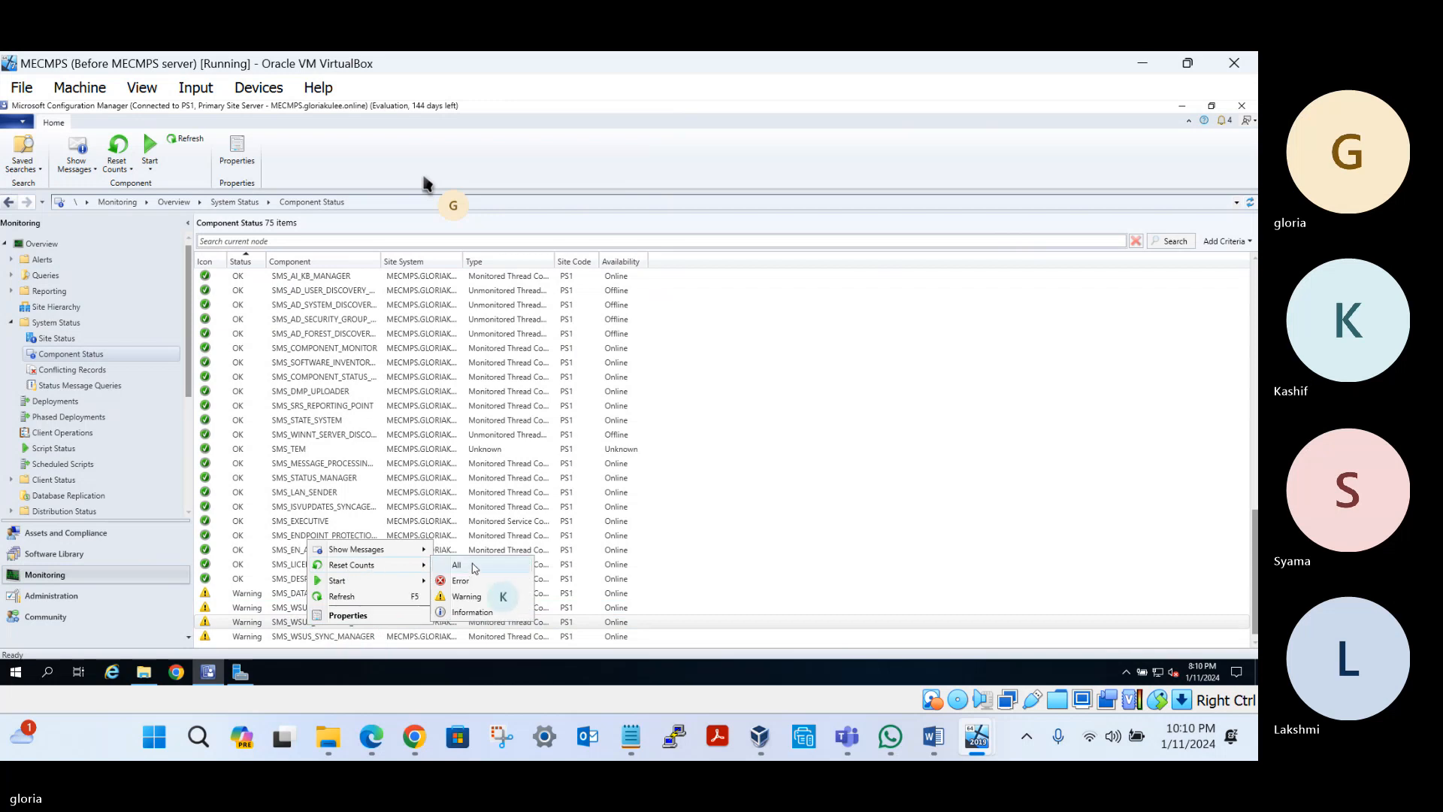
click(473, 567)
click(336, 638)
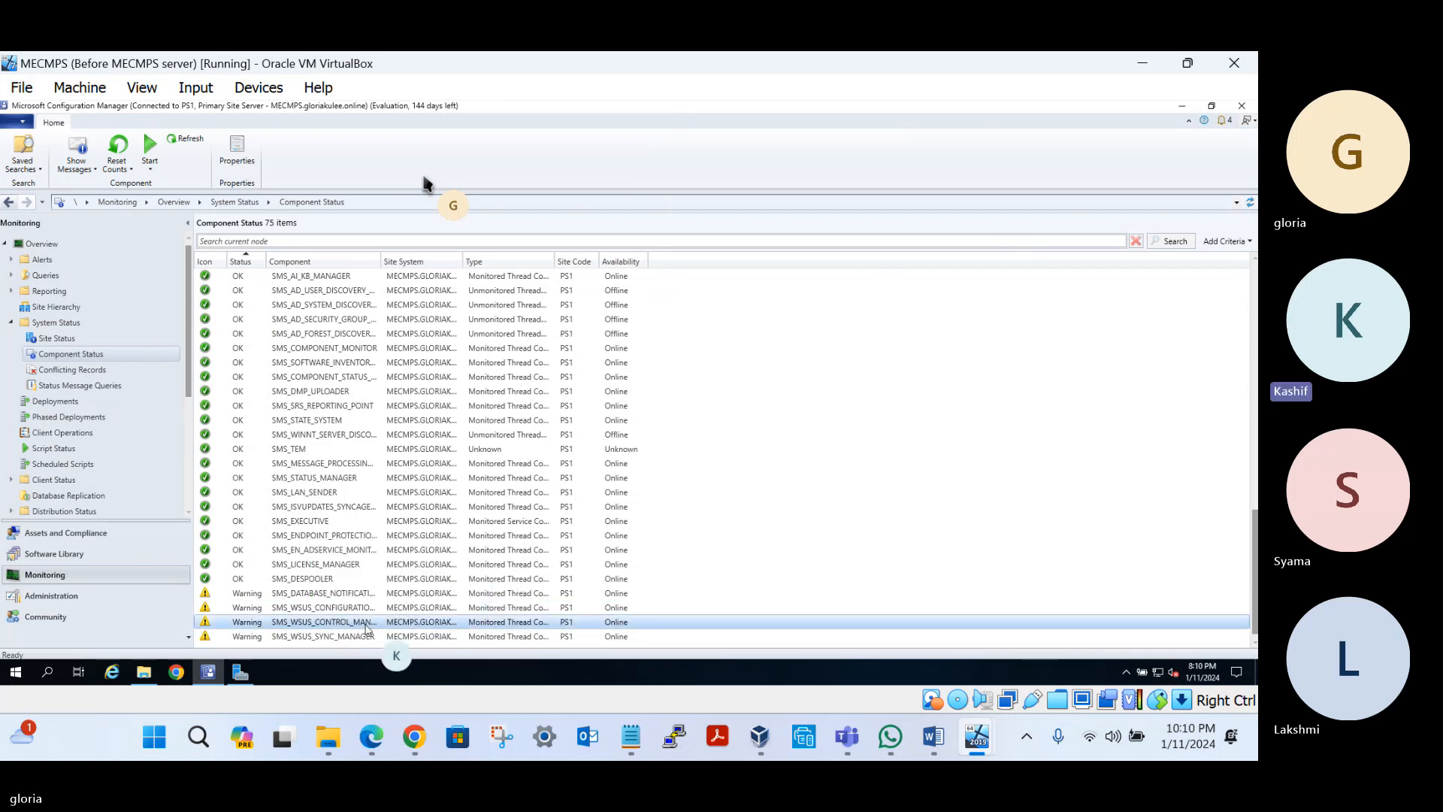
right_click(336, 637)
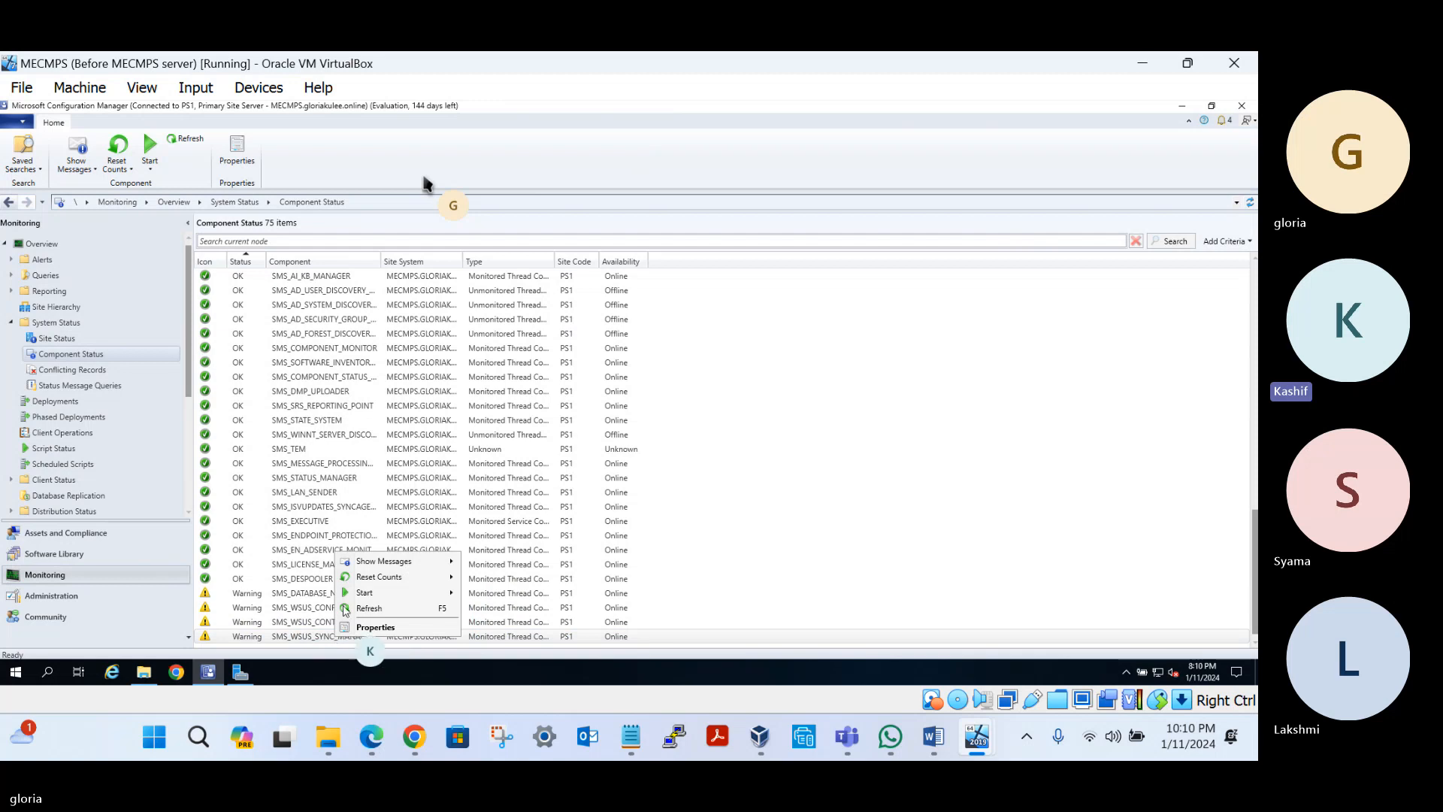
mouse_move(387, 580)
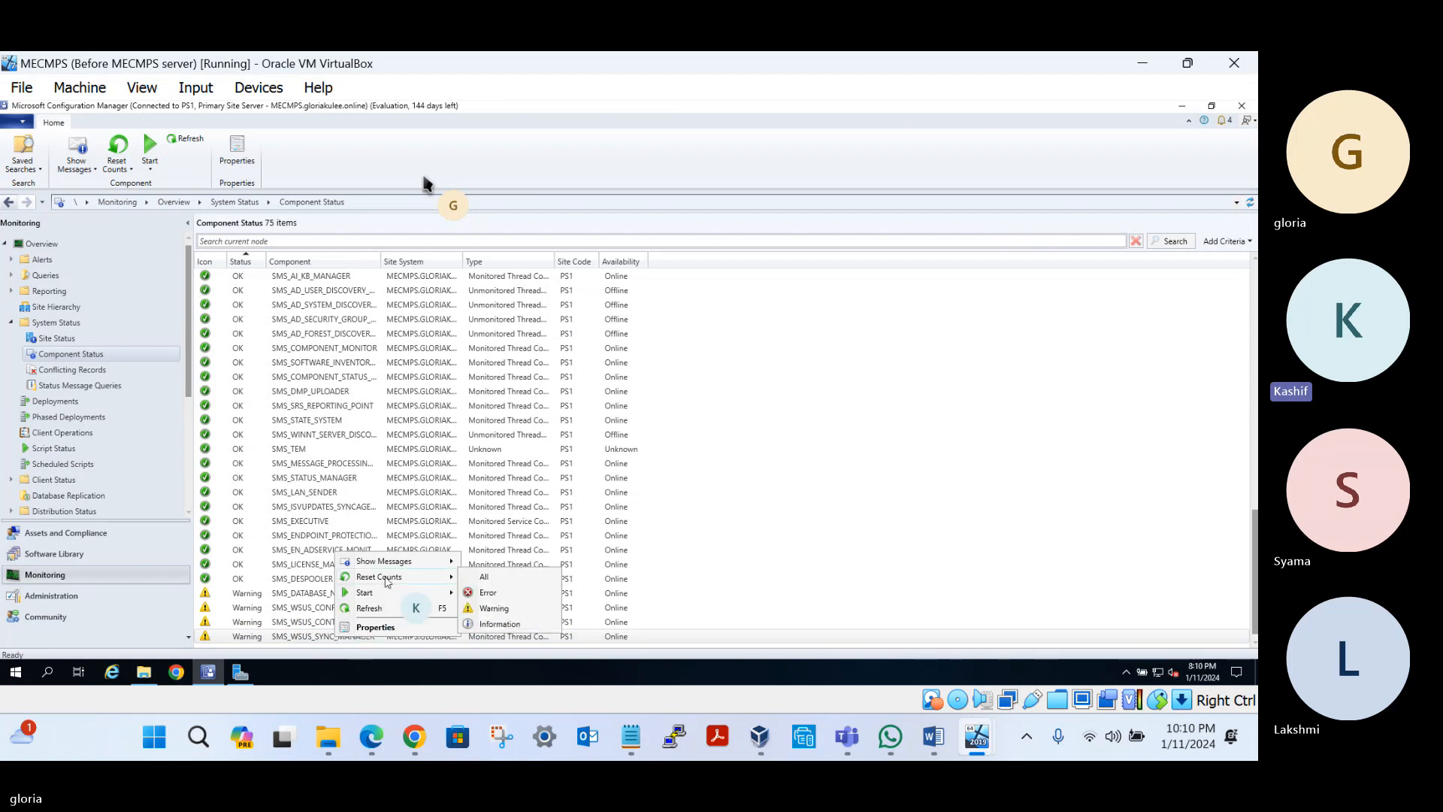
click(488, 578)
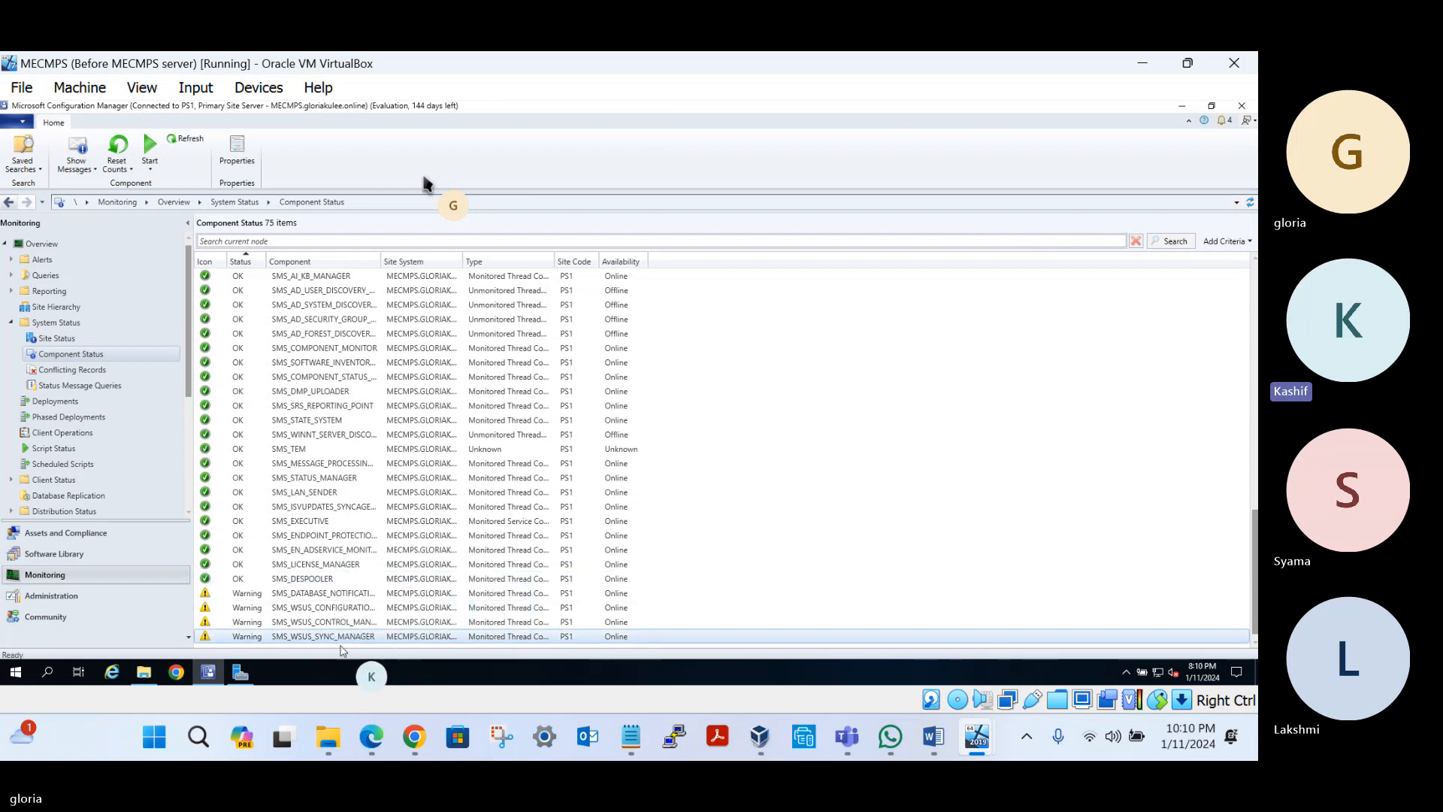
right_click(335, 639)
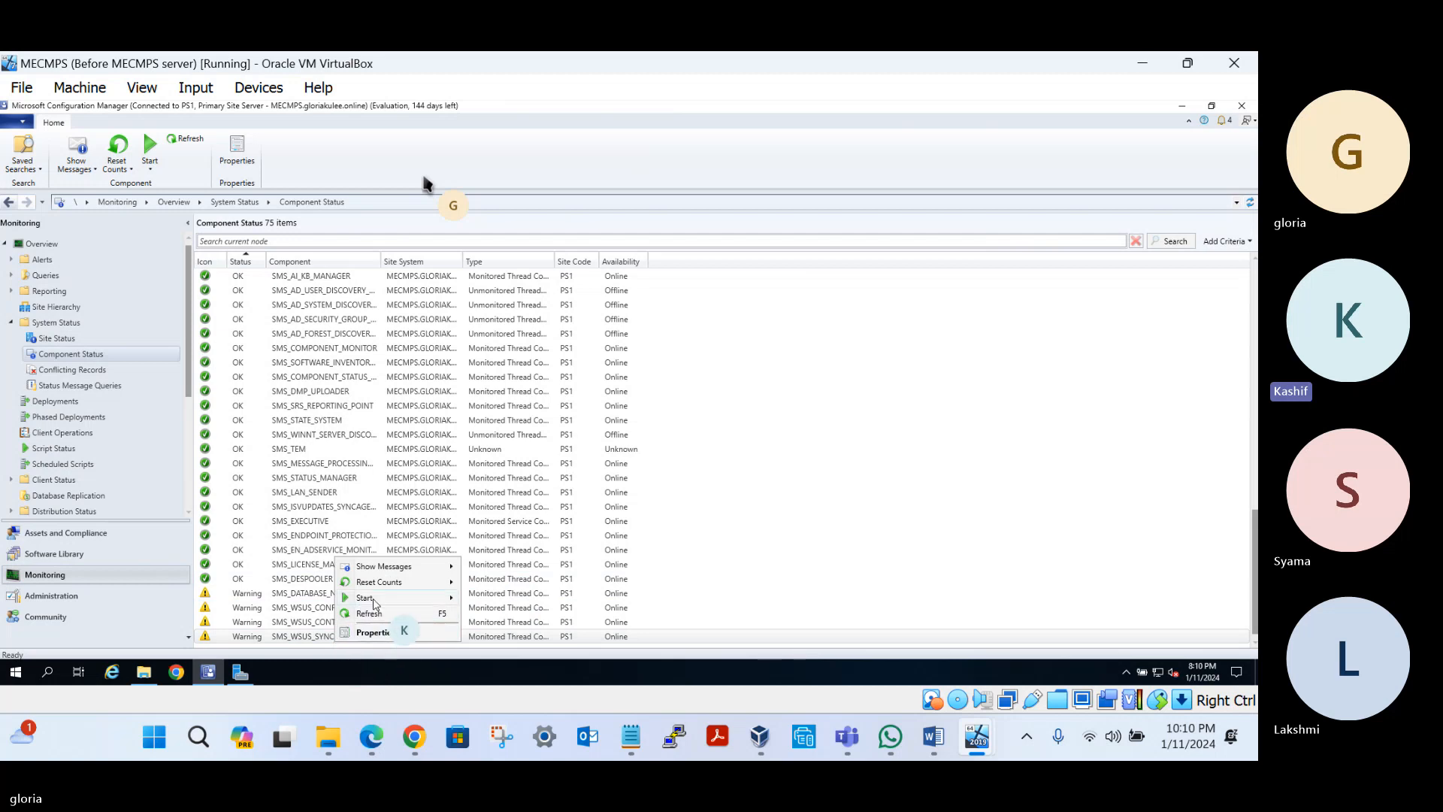
click(378, 616)
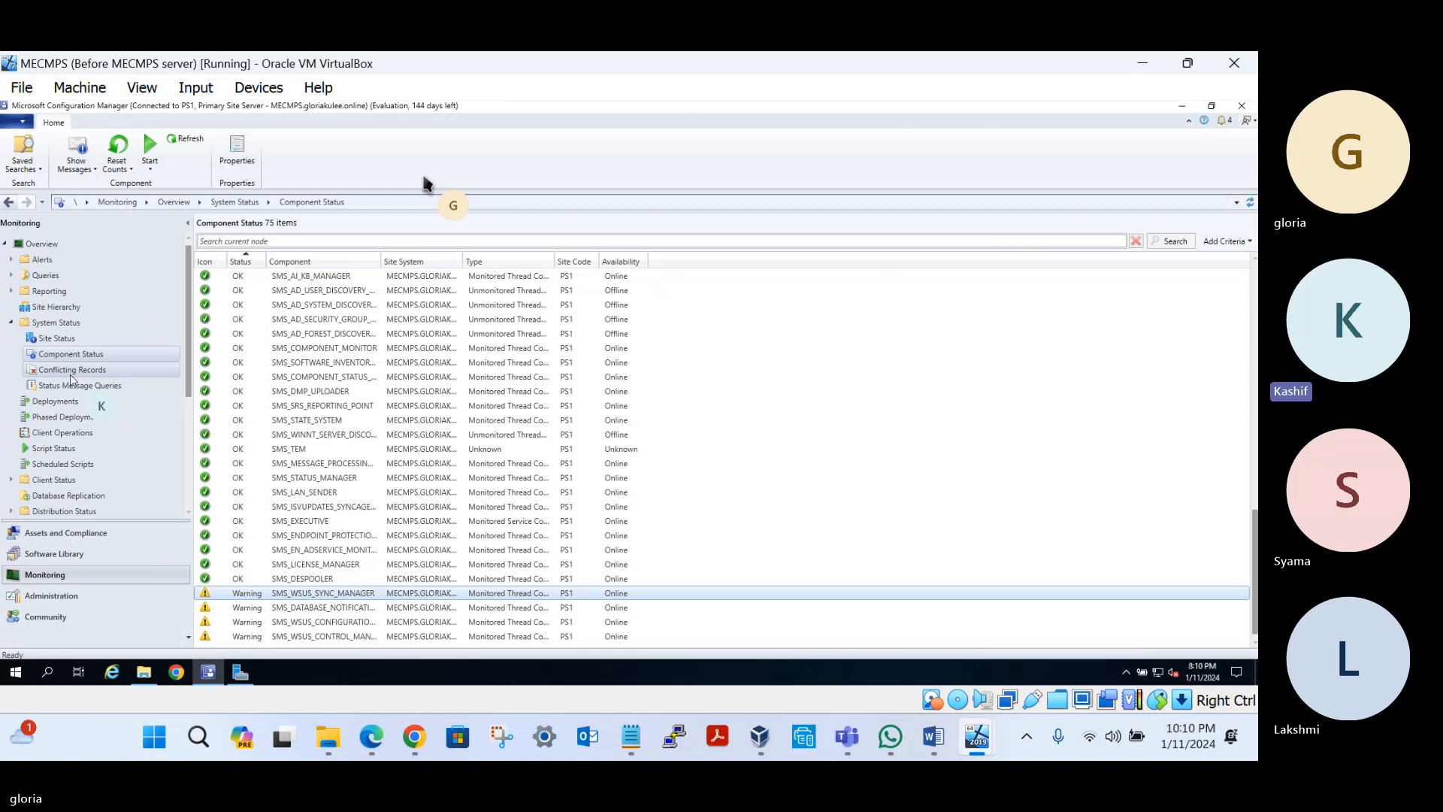
Check the refreshed Component Status list against the Site Status overview
click(71, 370)
click(72, 354)
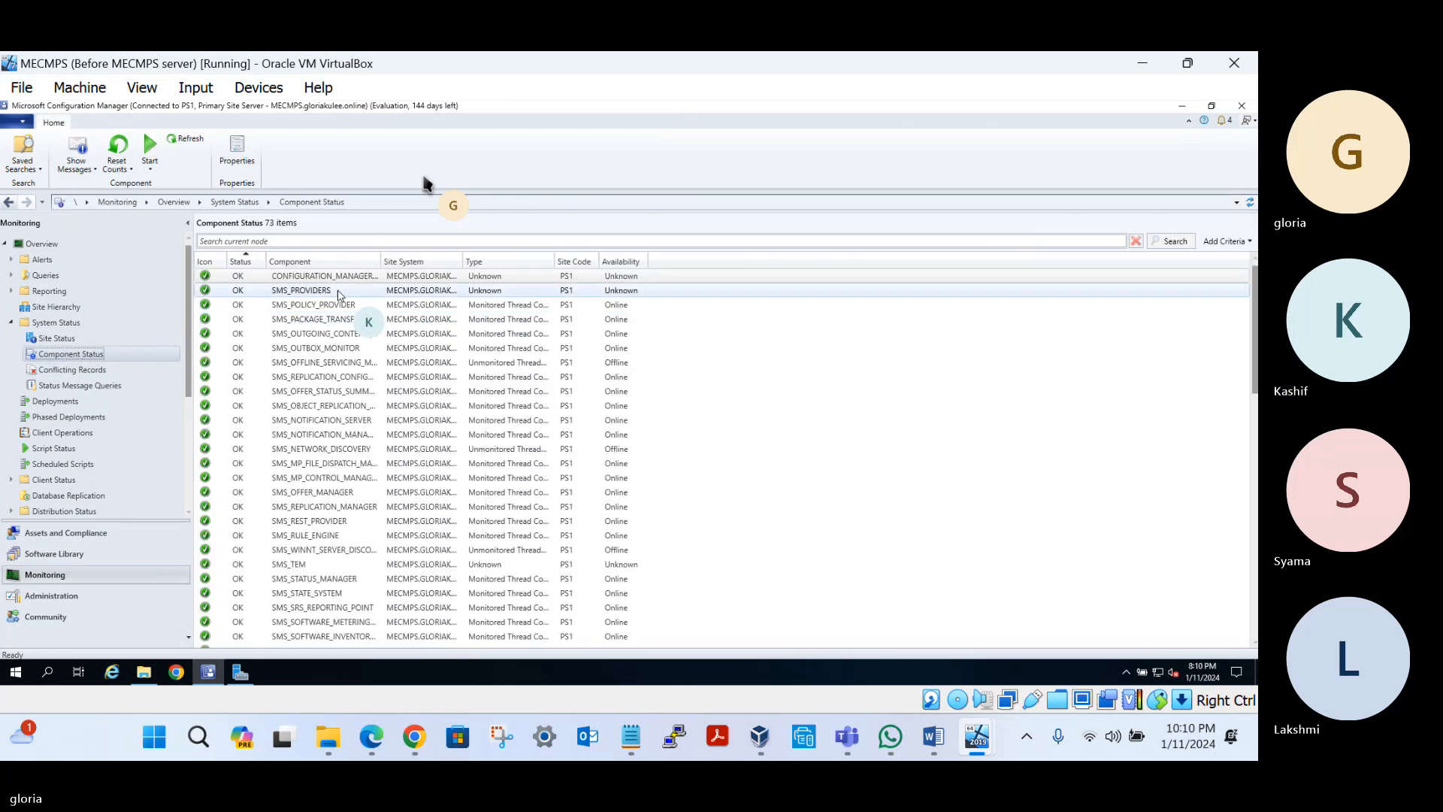
click(342, 278)
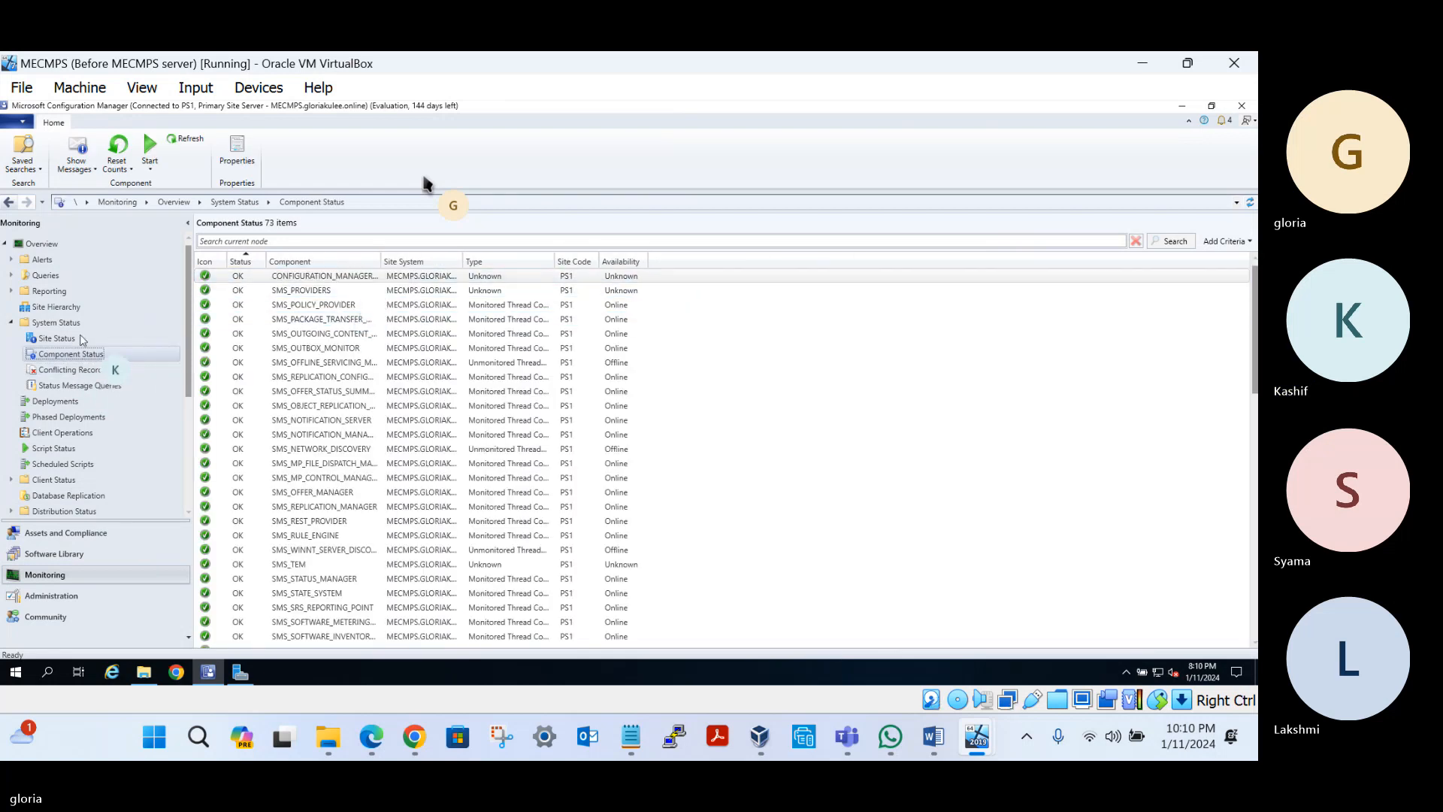
click(56, 338)
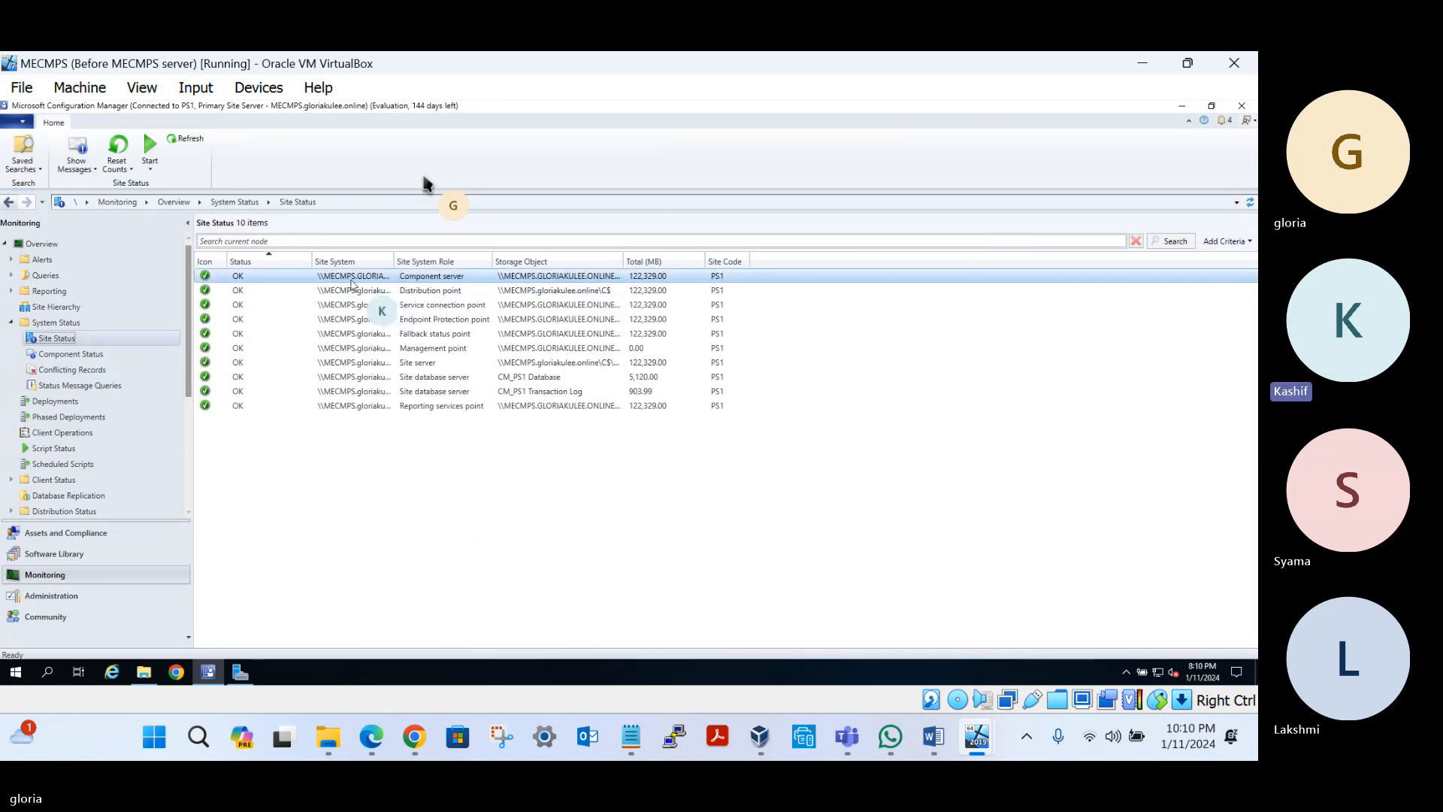
click(71, 354)
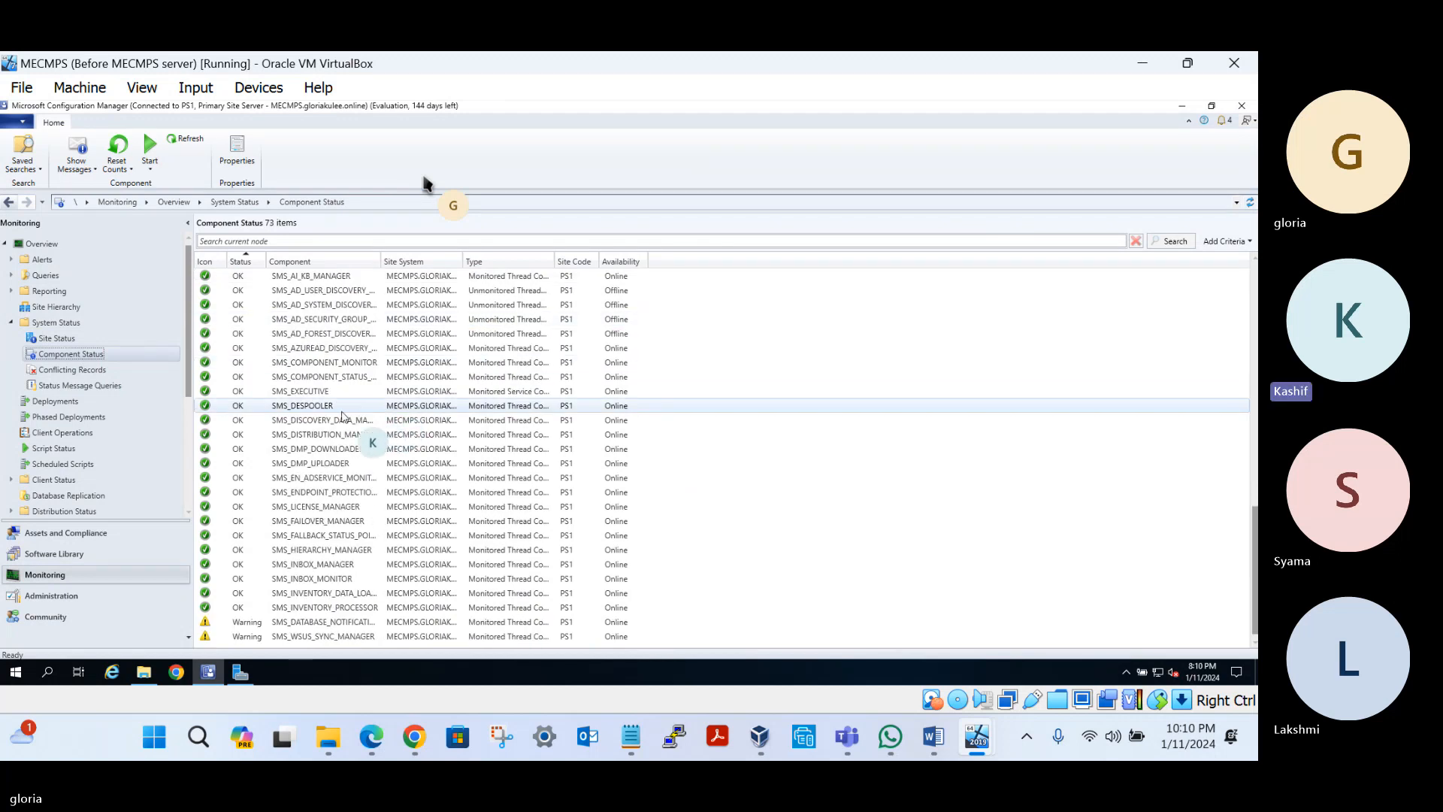
Reset SMS_WSUS_SYNC_MANAGER message counts again and refresh the component list
right_click(316, 637)
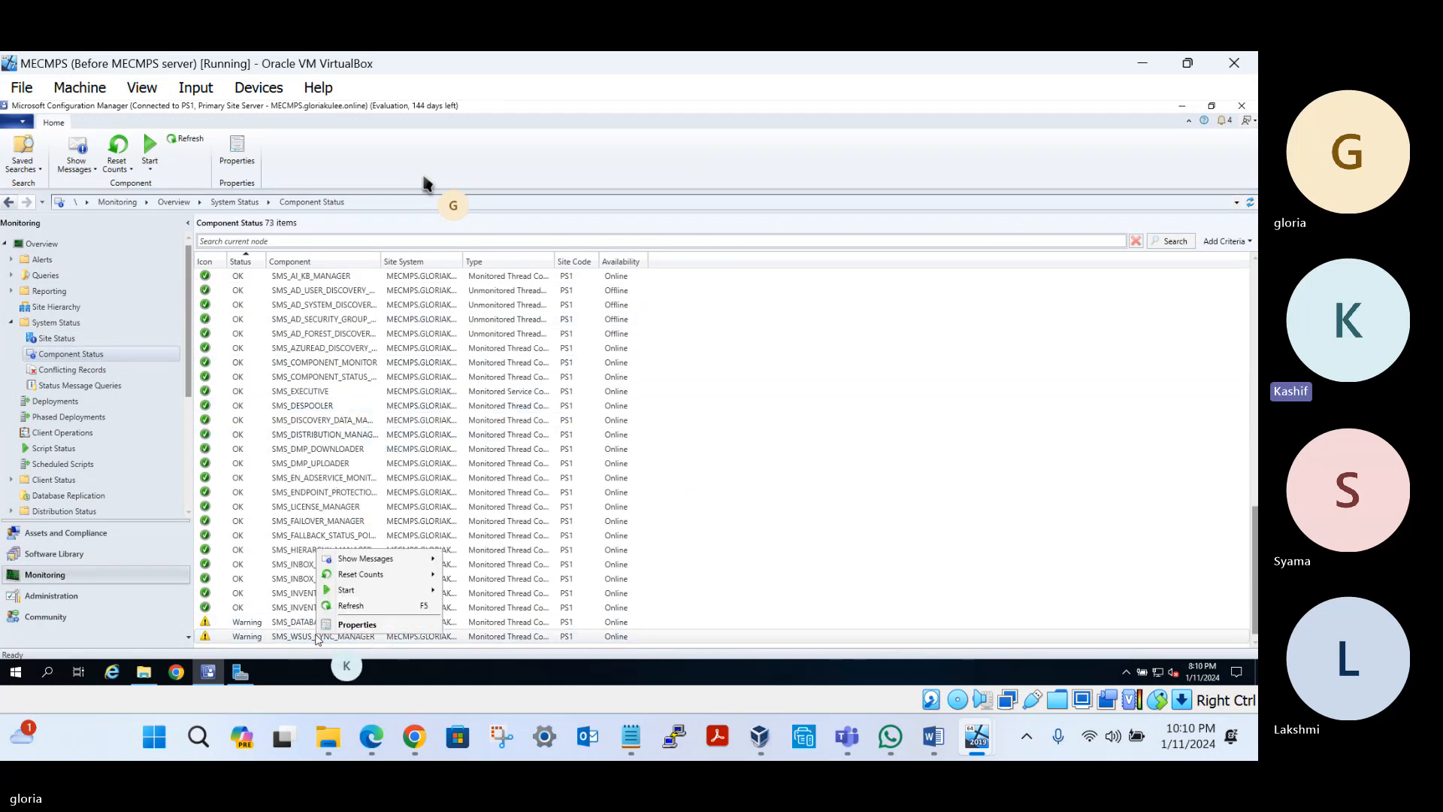
mouse_move(366, 578)
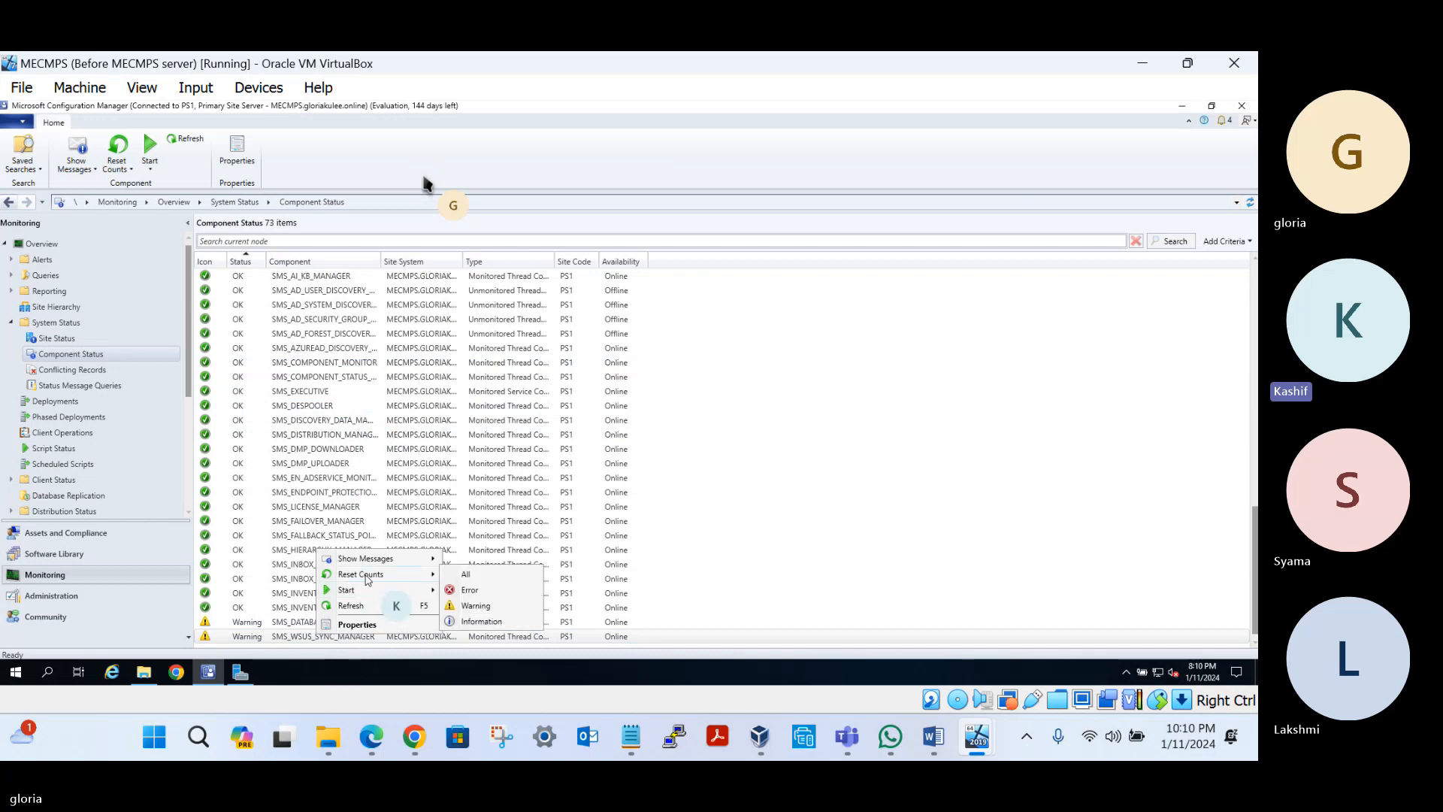
click(470, 574)
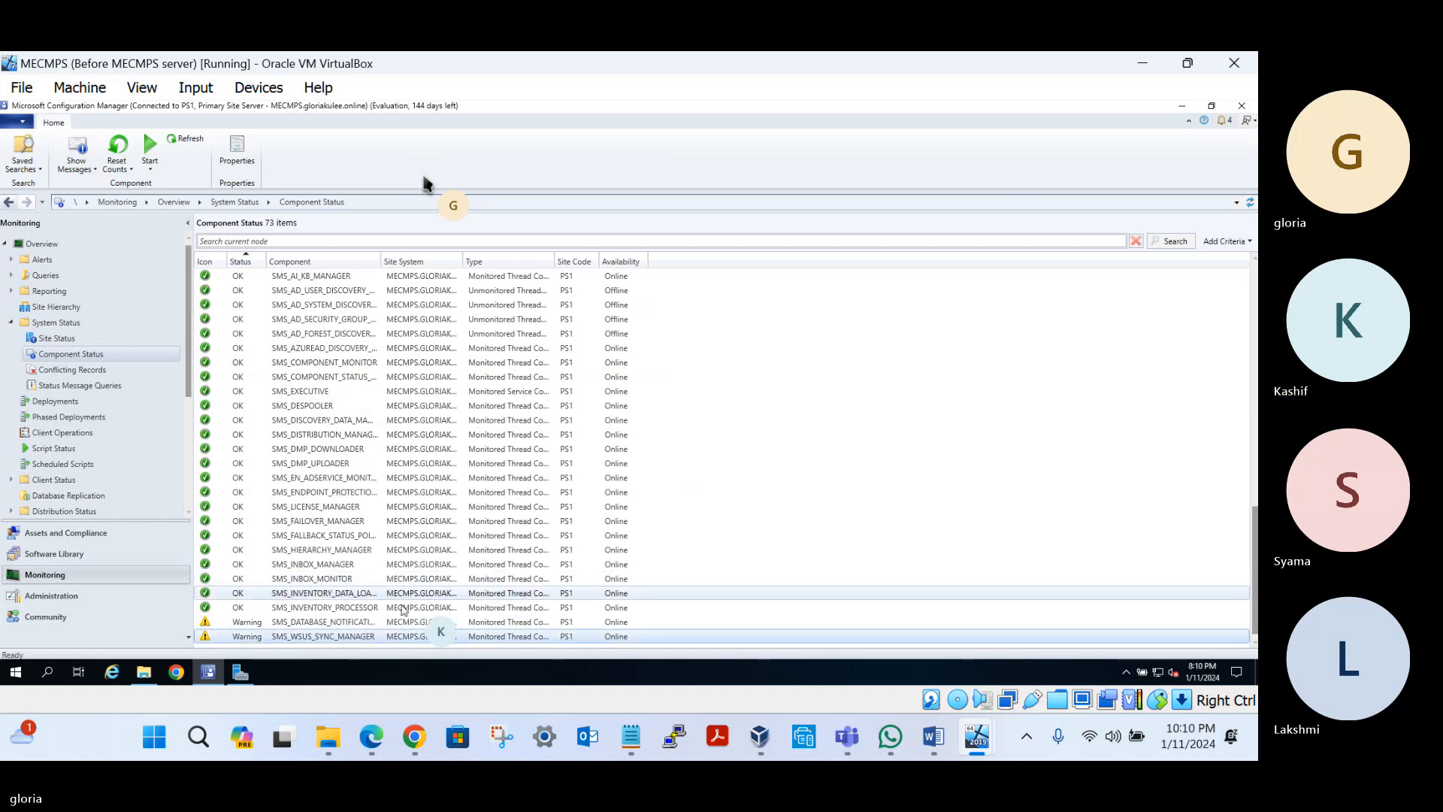
right_click(341, 637)
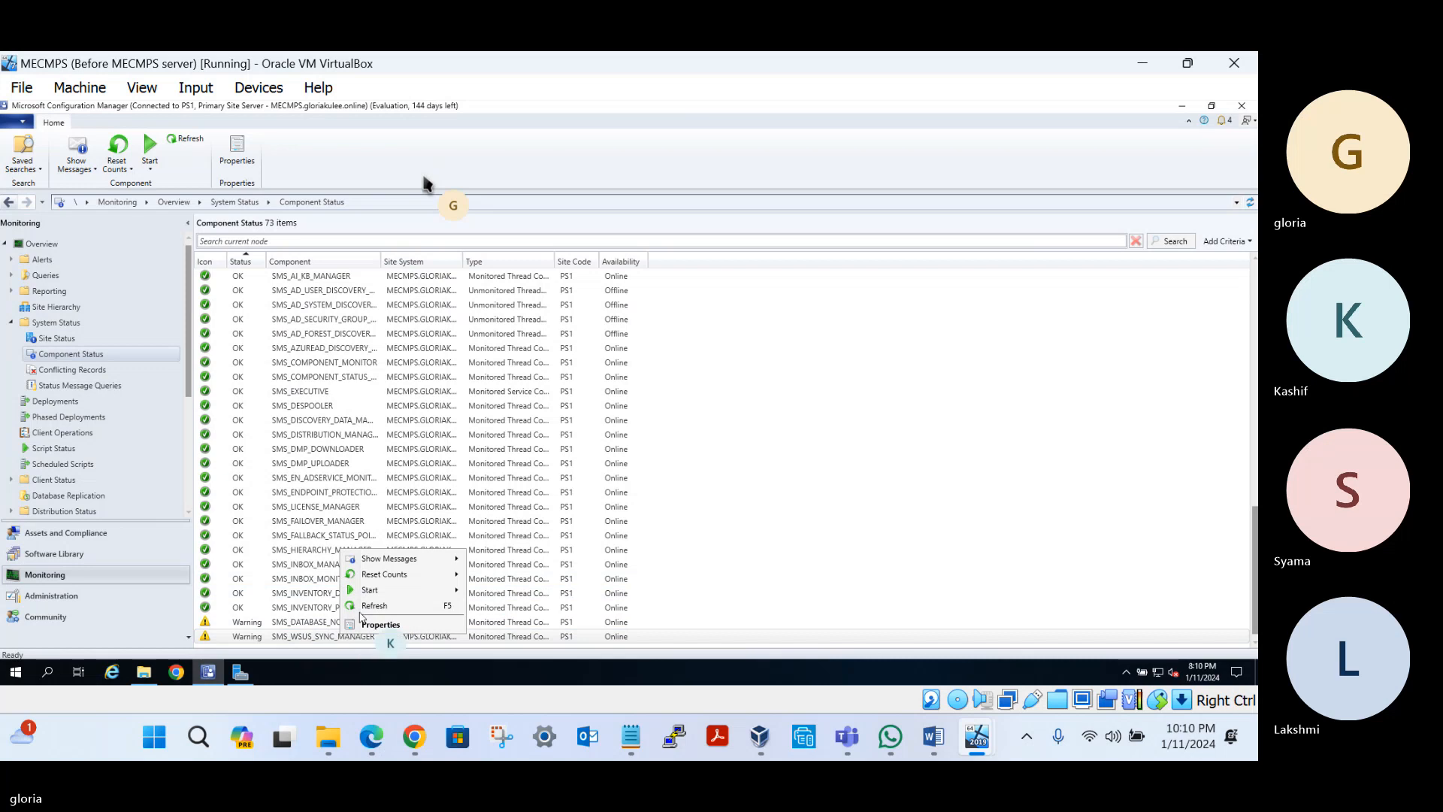
click(374, 605)
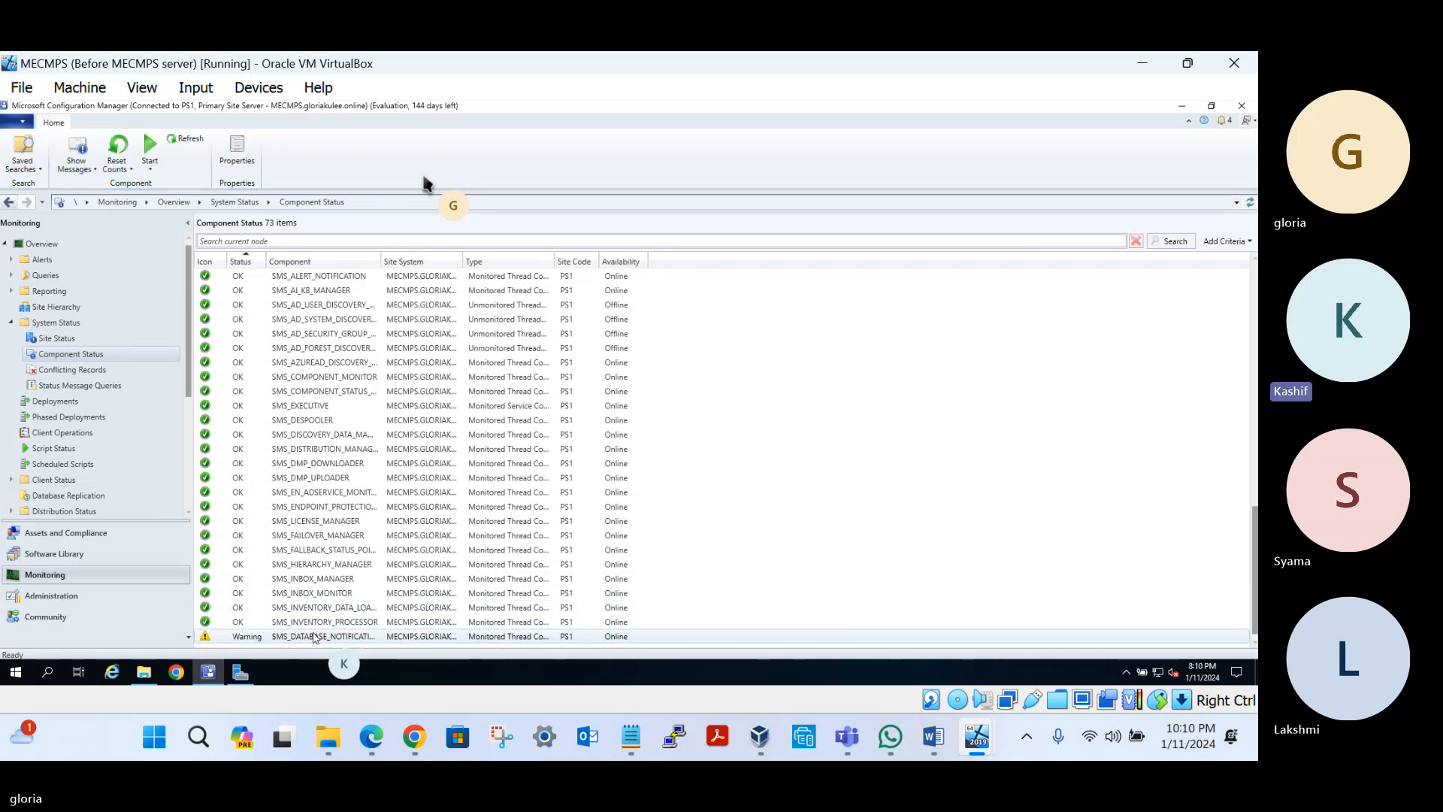
Reset message counts for the database notification warning component and refresh the list
click(314, 637)
right_click(314, 637)
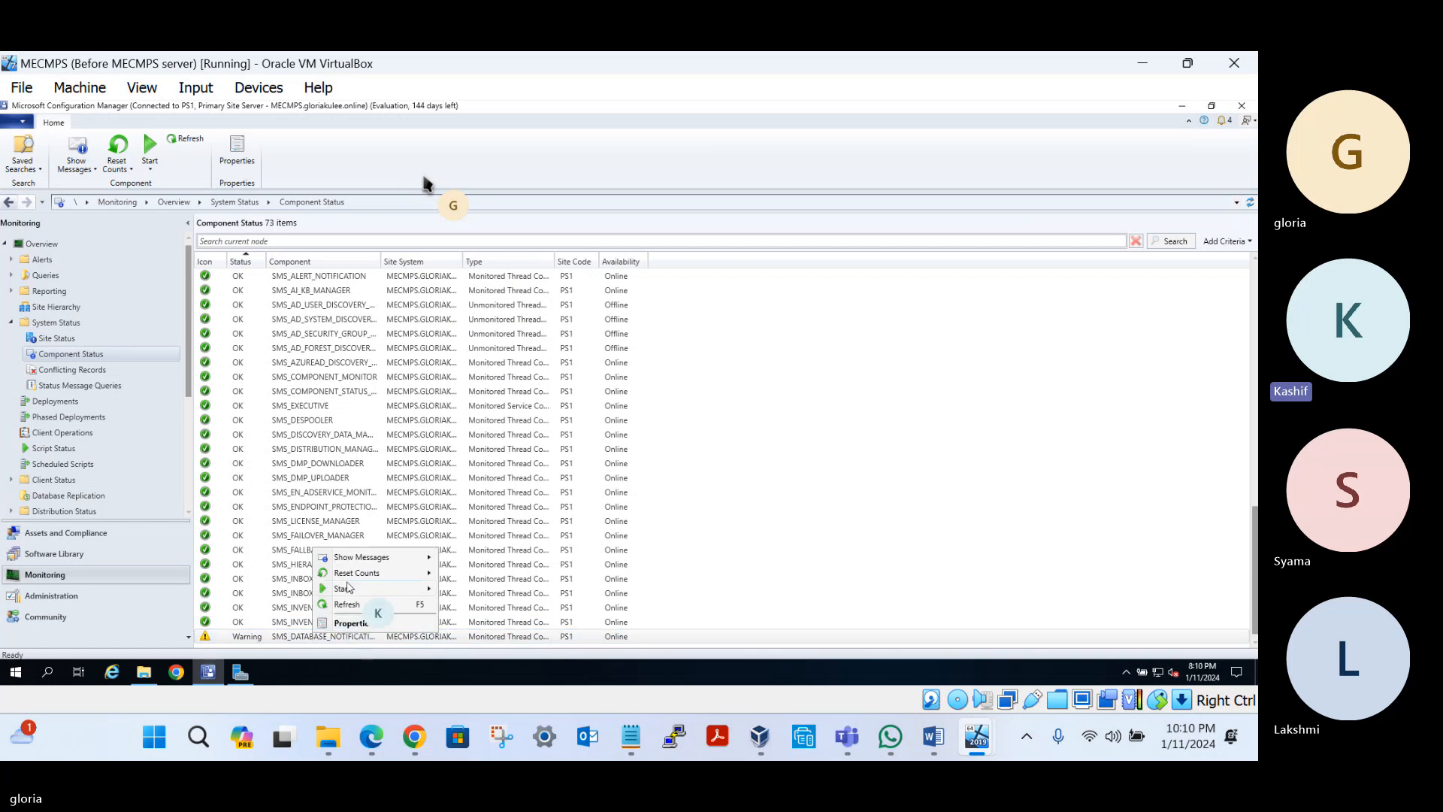
mouse_move(374, 580)
click(463, 574)
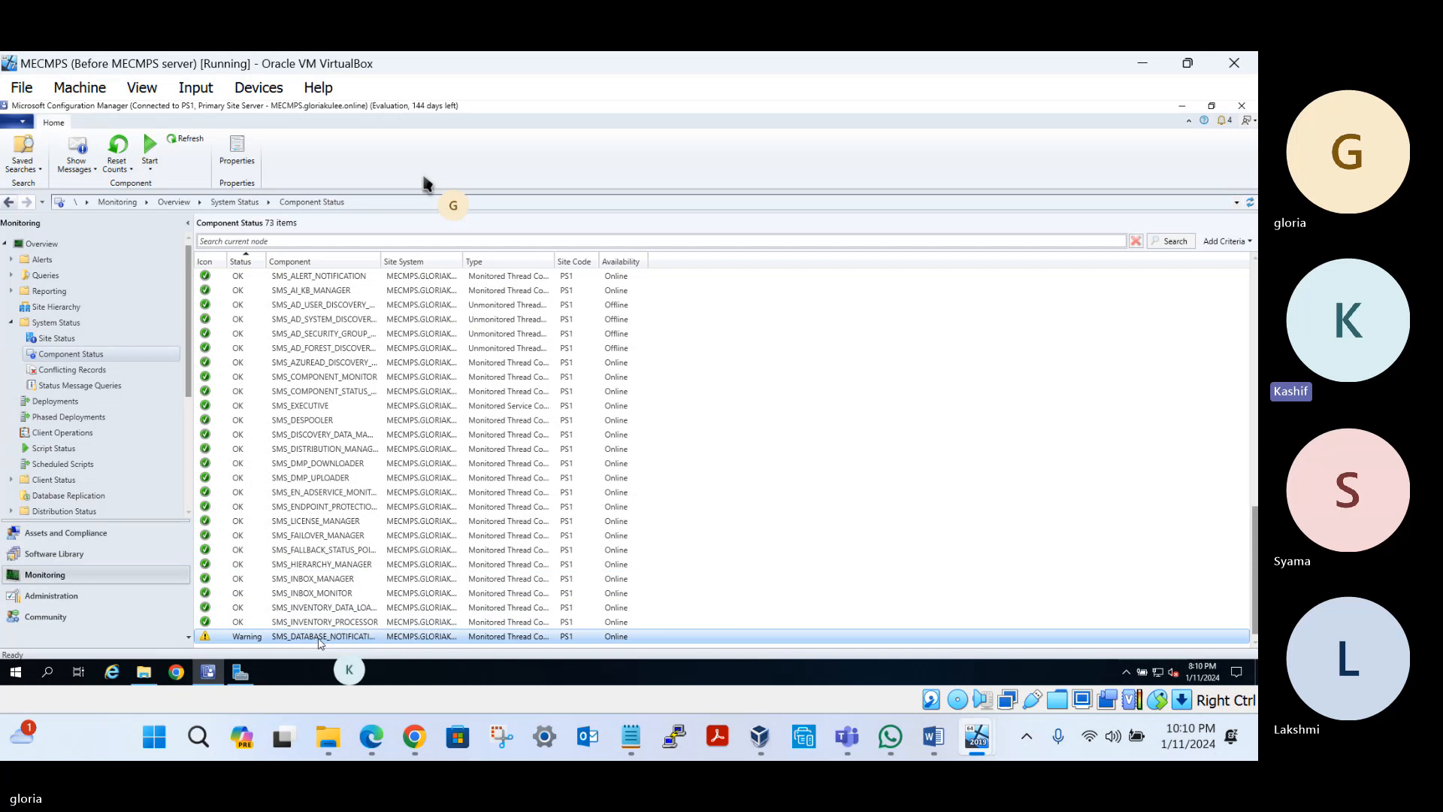
right_click(320, 640)
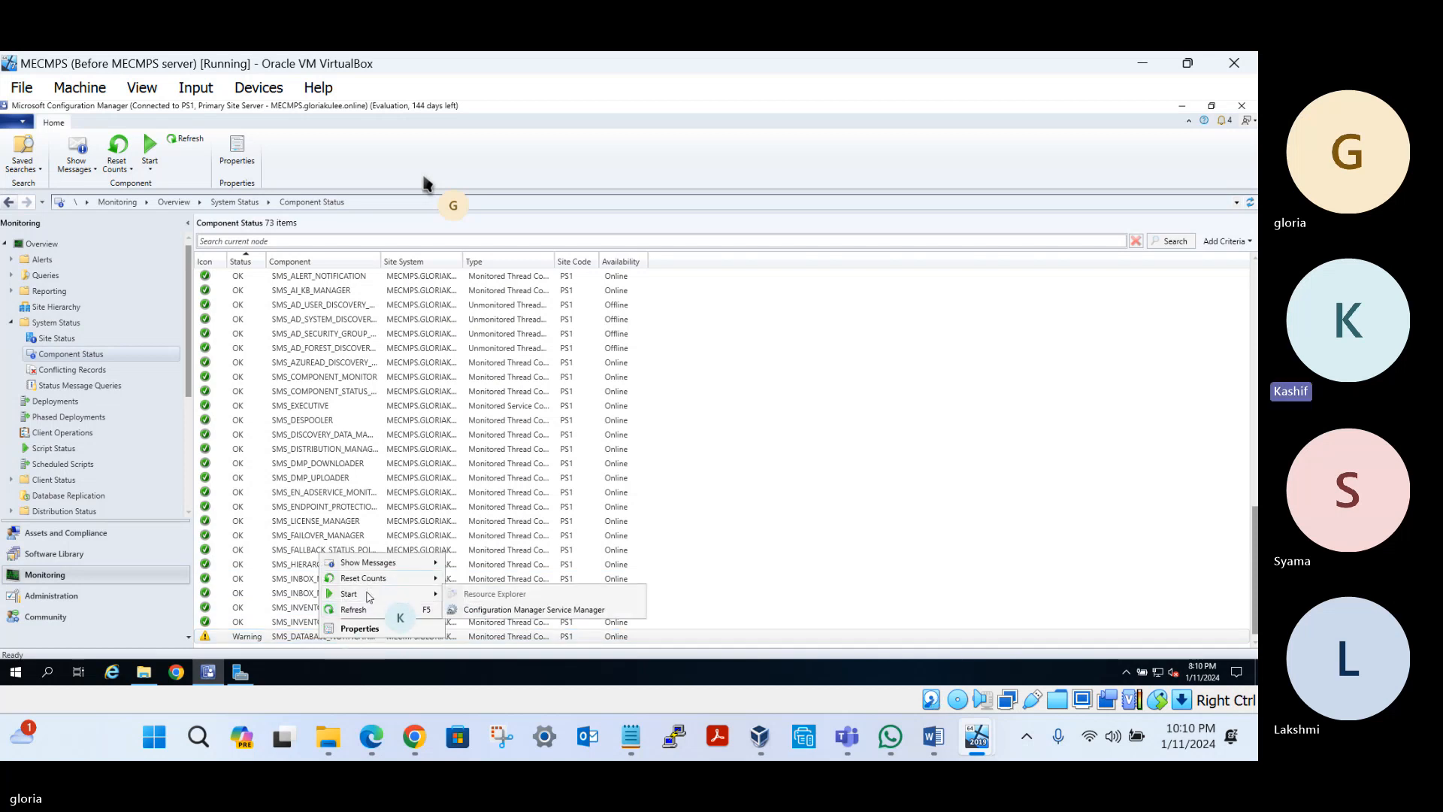
click(352, 610)
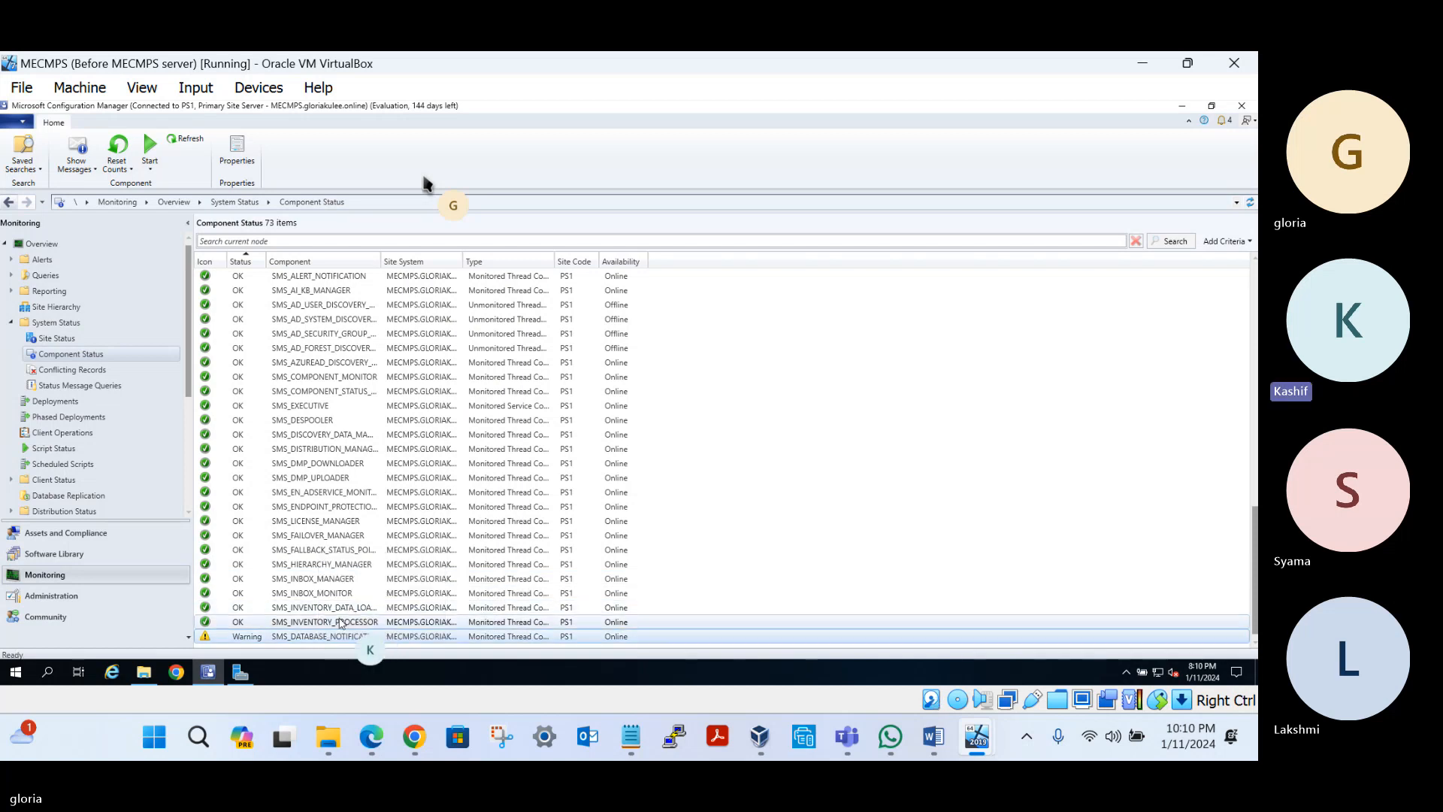
Refresh the Component Status list several more times to update the warnings
right_click(327, 638)
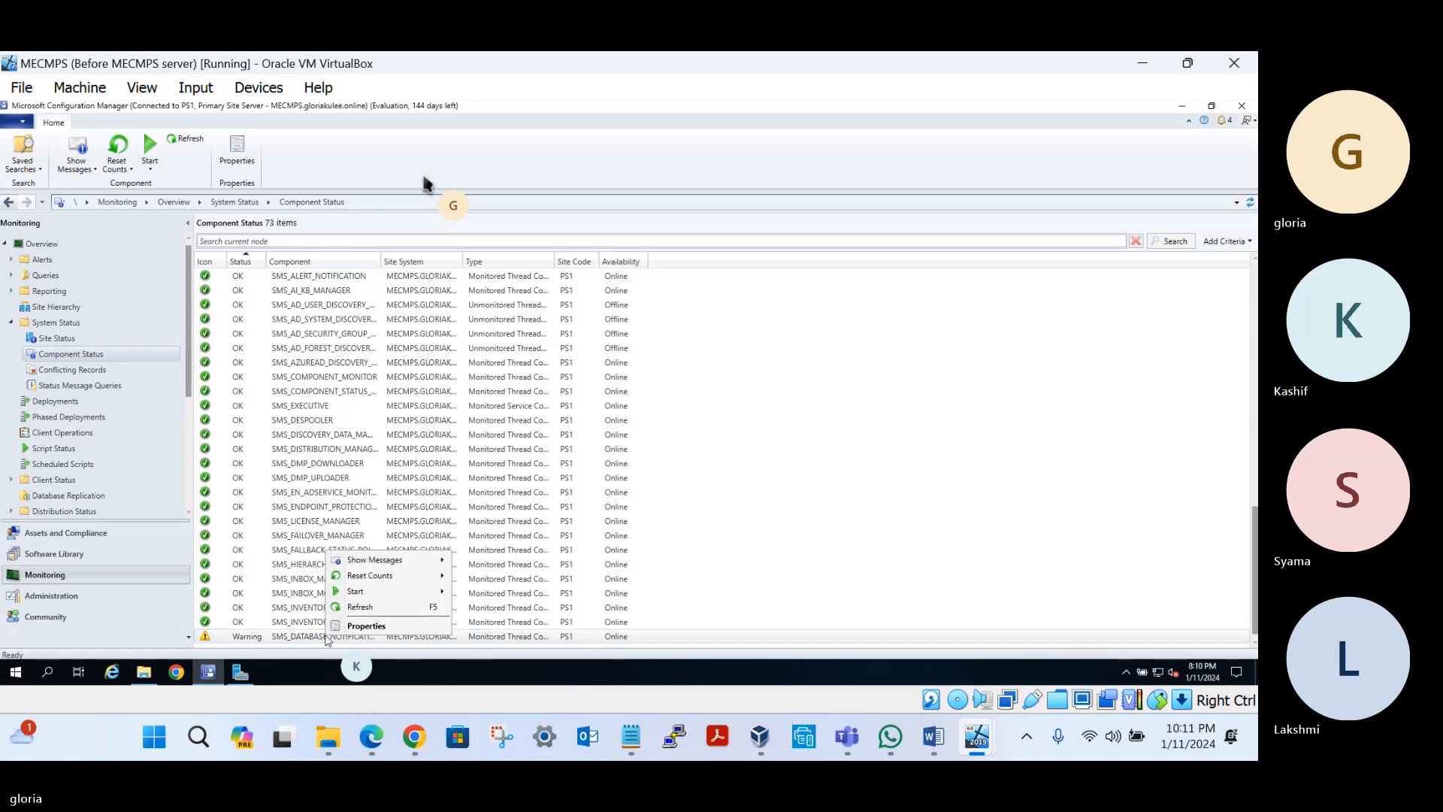
click(359, 607)
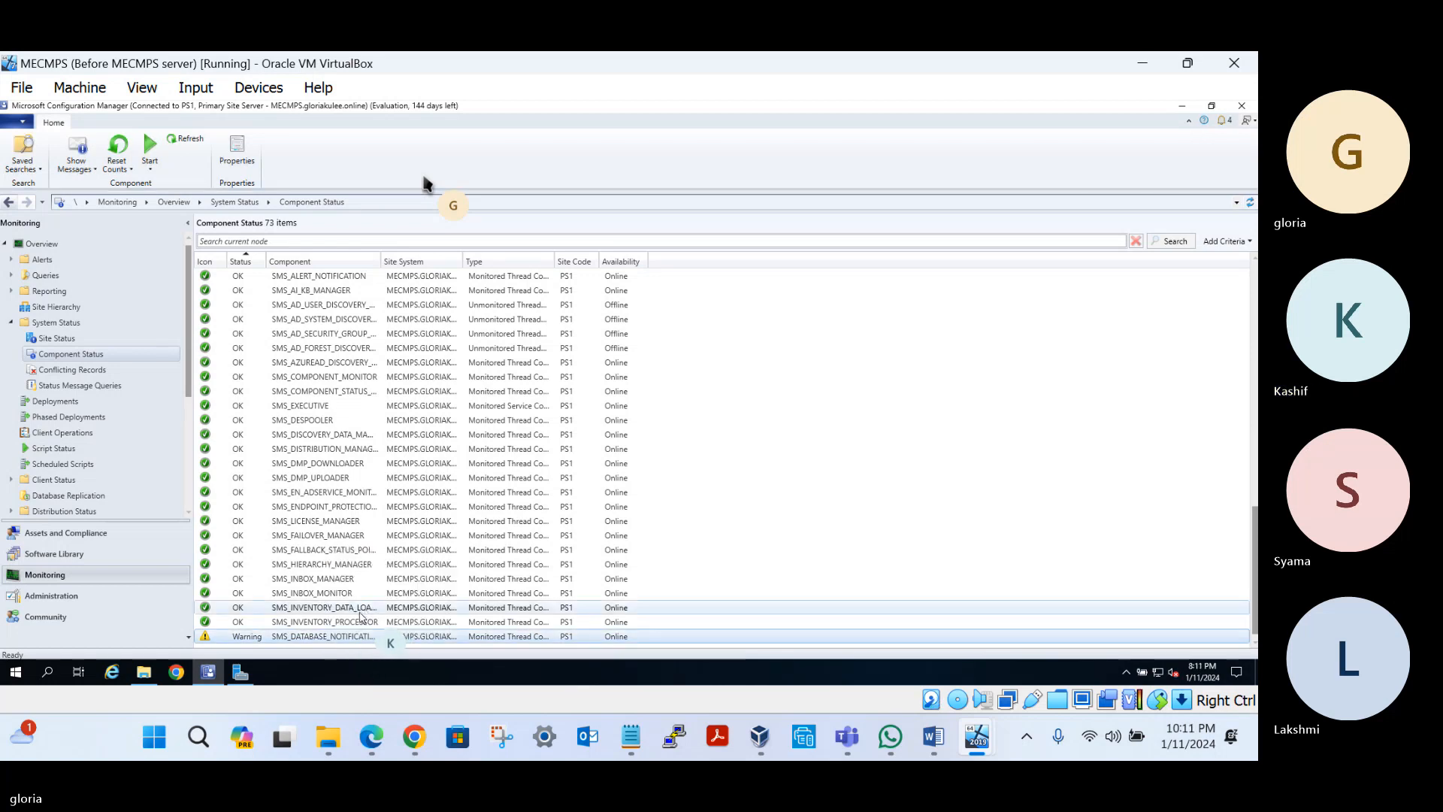
right_click(340, 635)
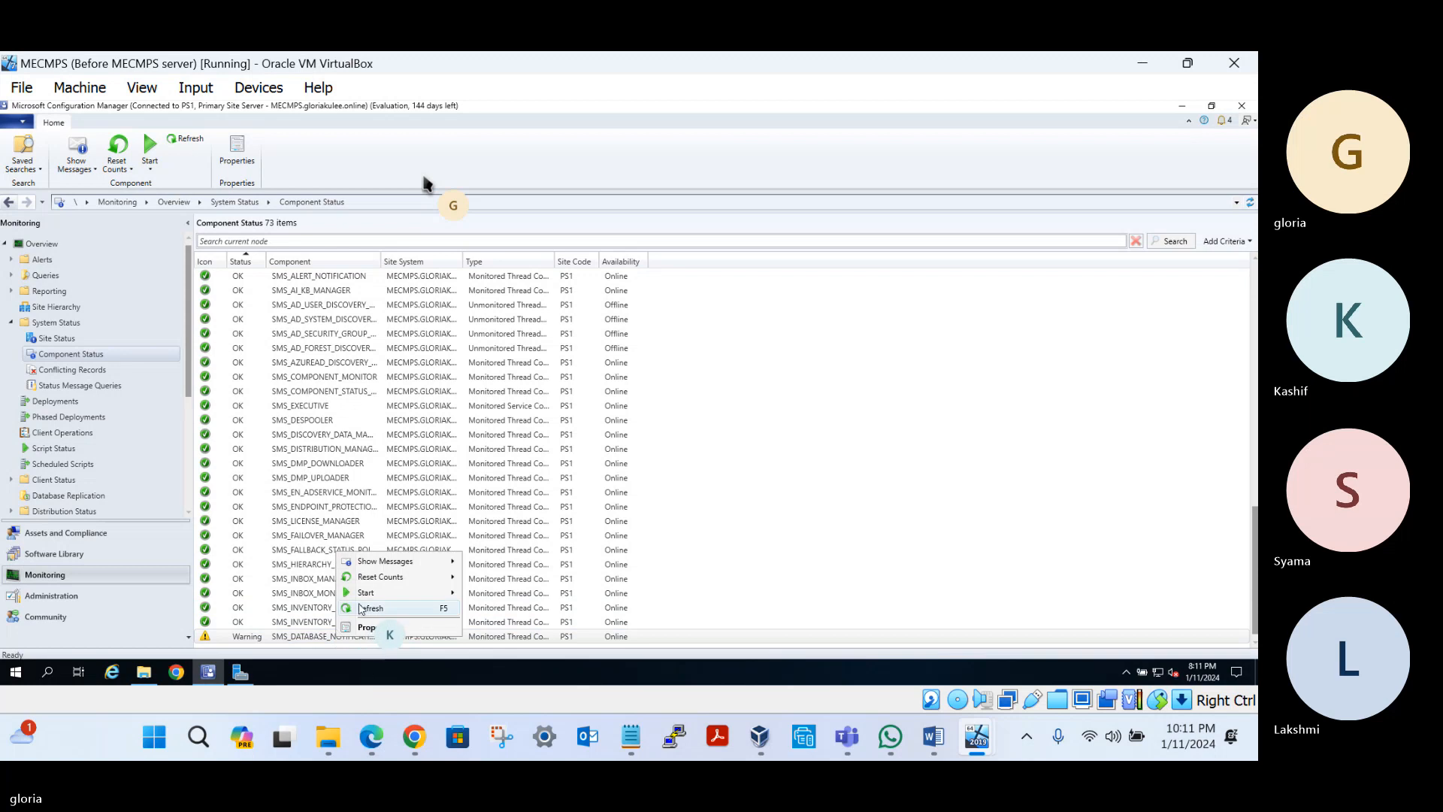
click(360, 607)
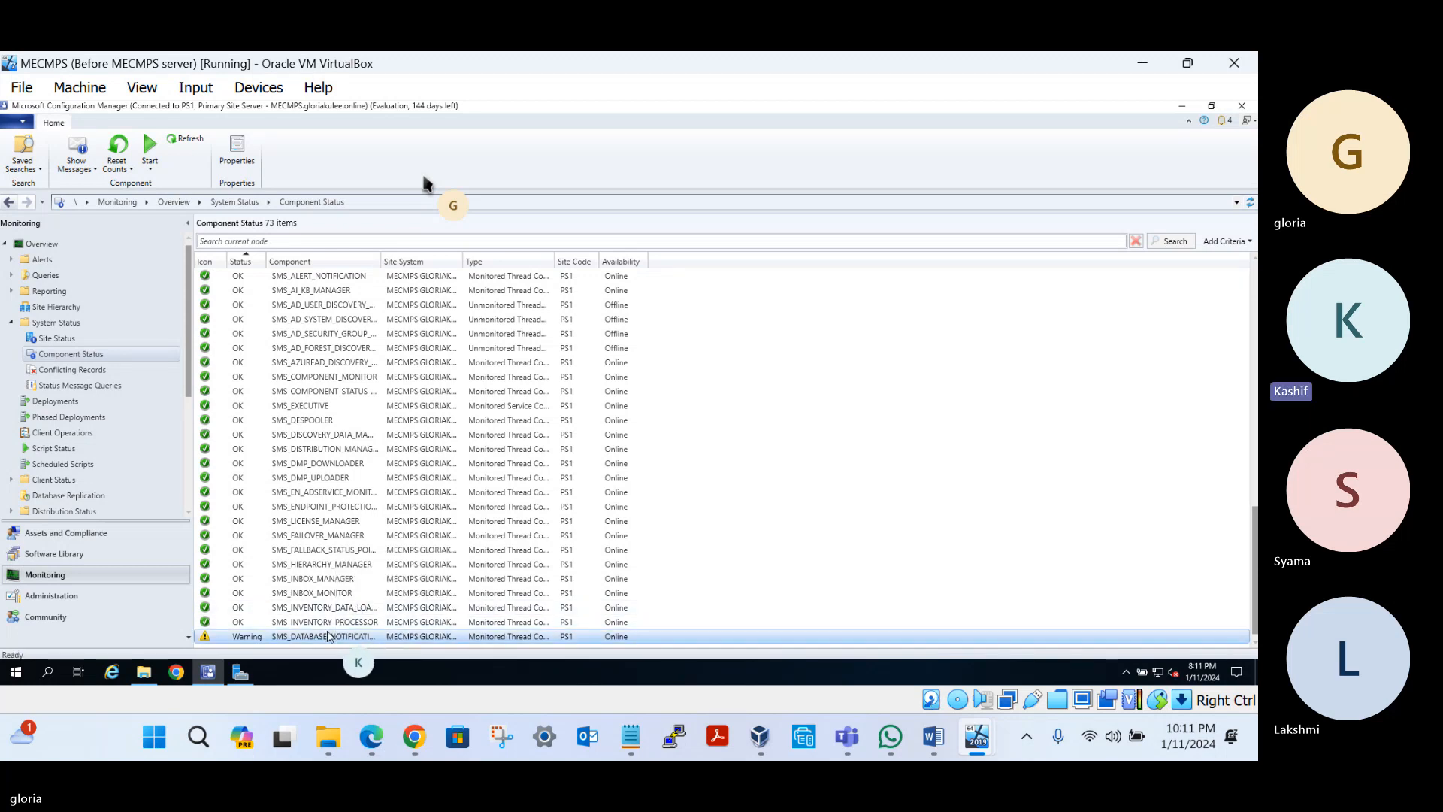
right_click(328, 636)
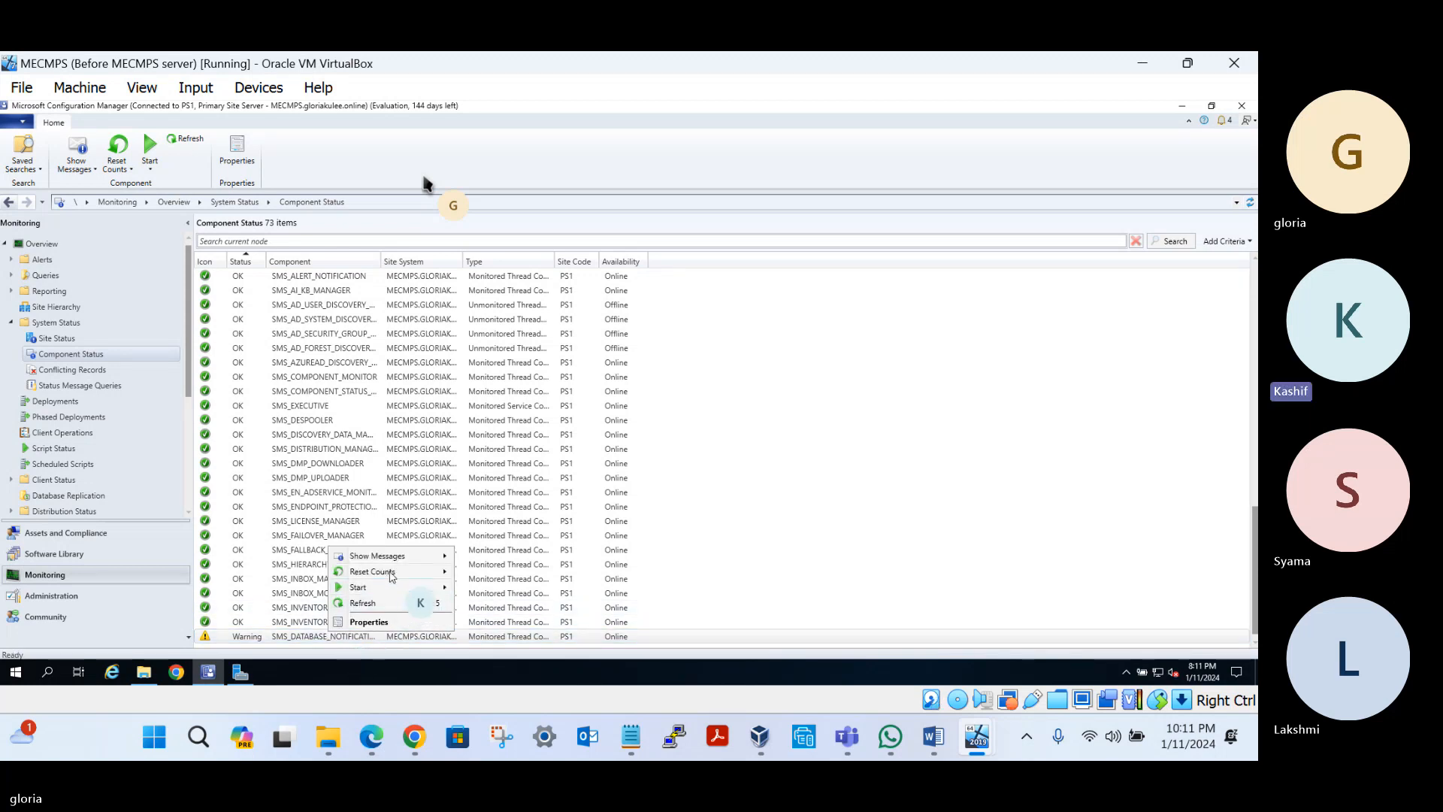
mouse_move(391, 575)
click(478, 572)
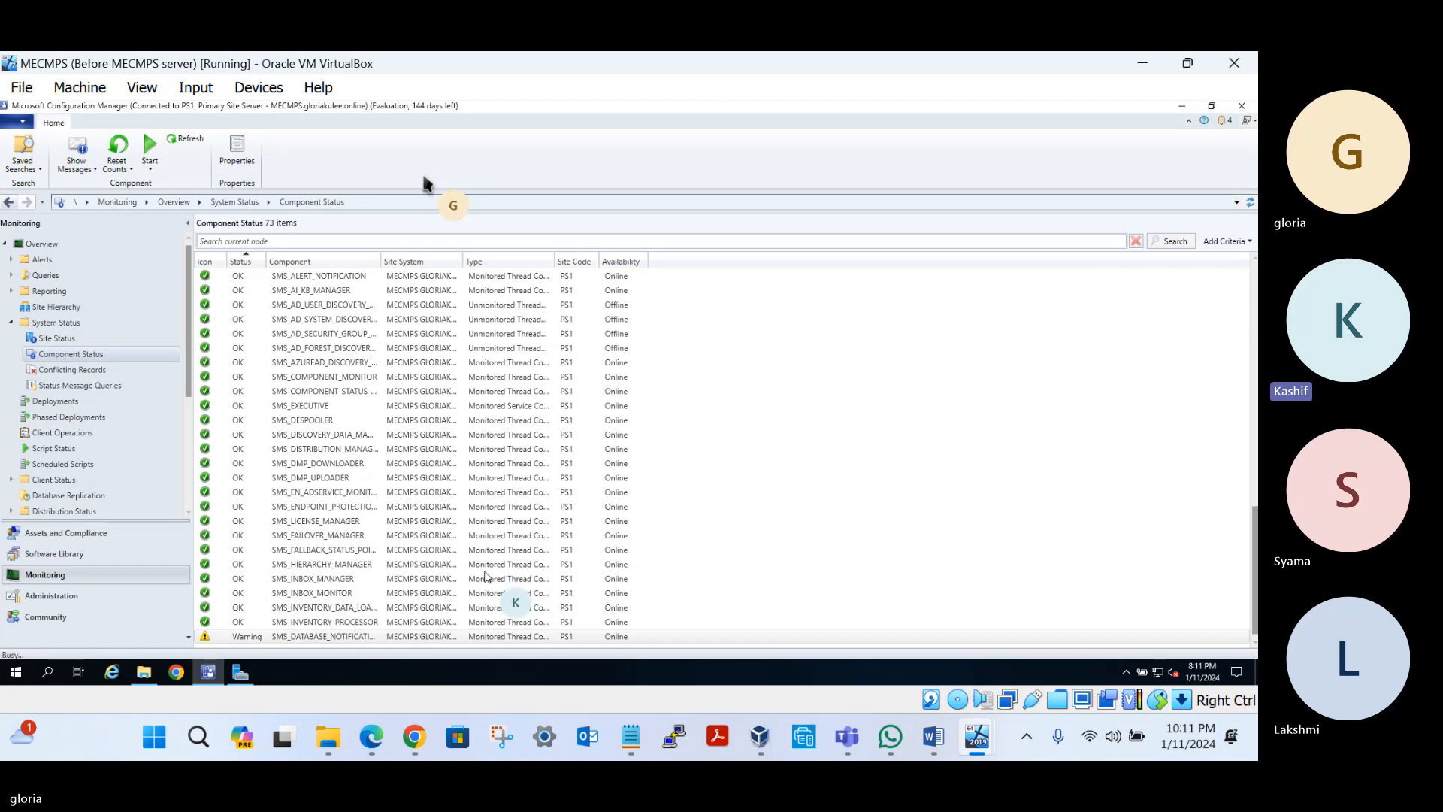
right_click(354, 630)
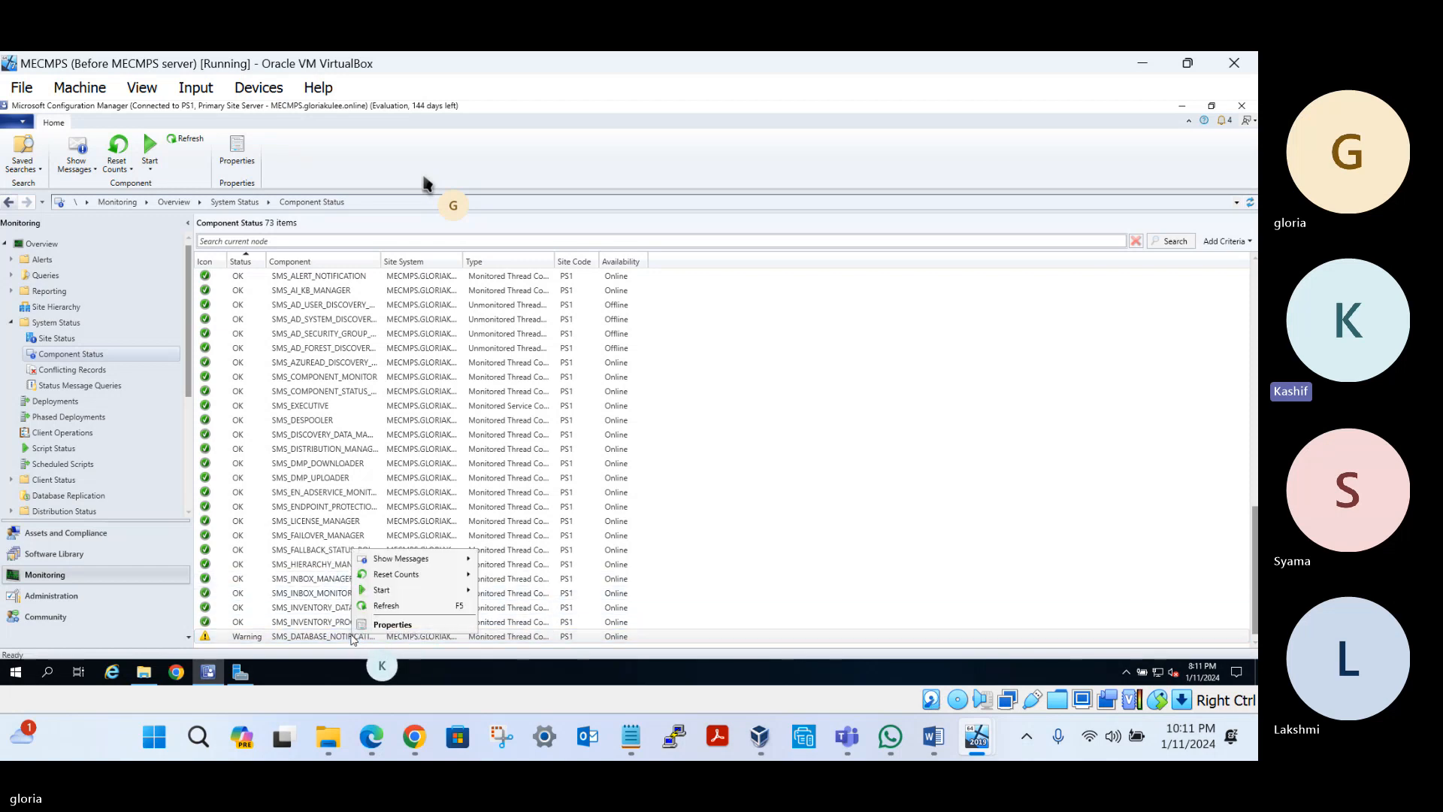
click(388, 606)
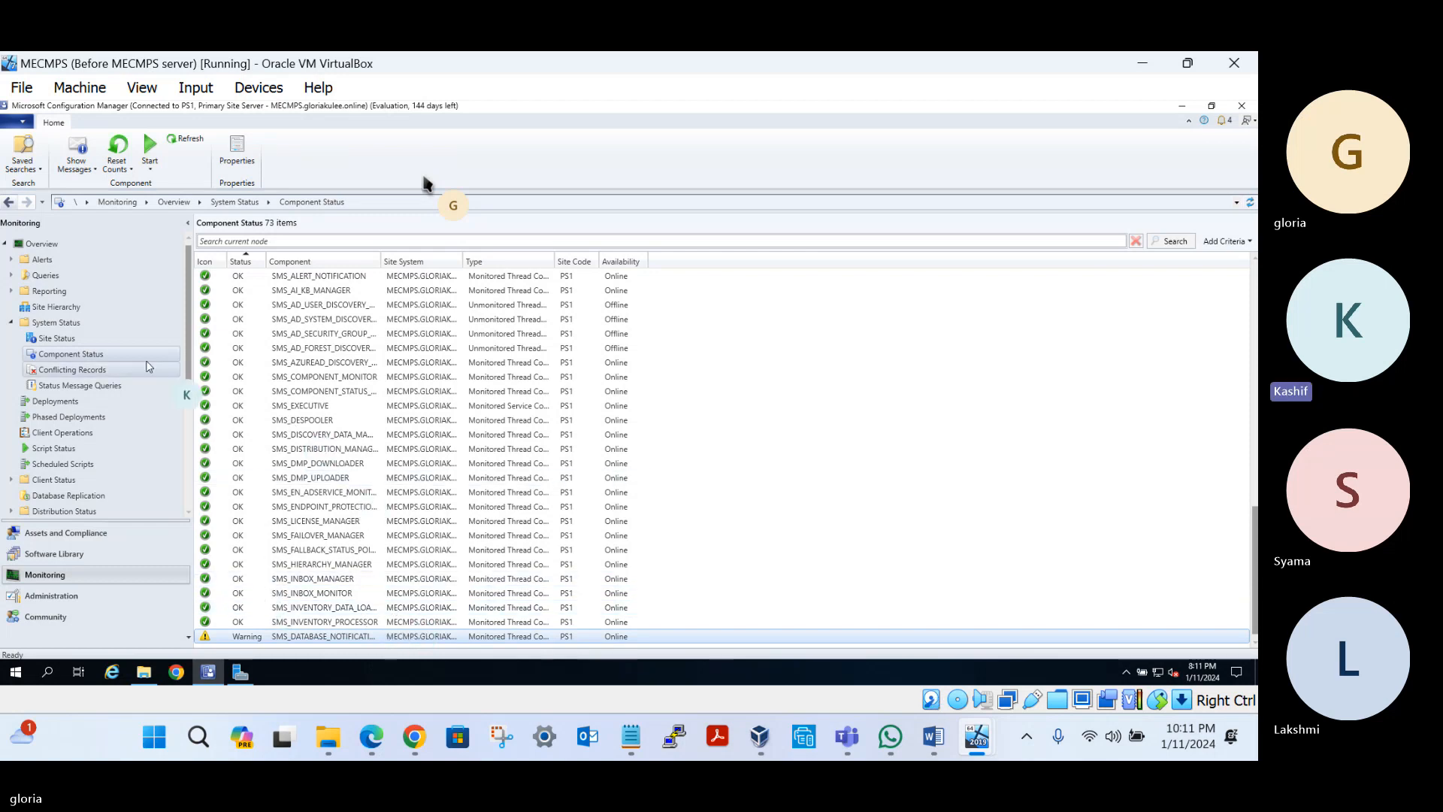
Recheck Site Status and Component Status, then open and close the Server Manager dashboard
click(56, 338)
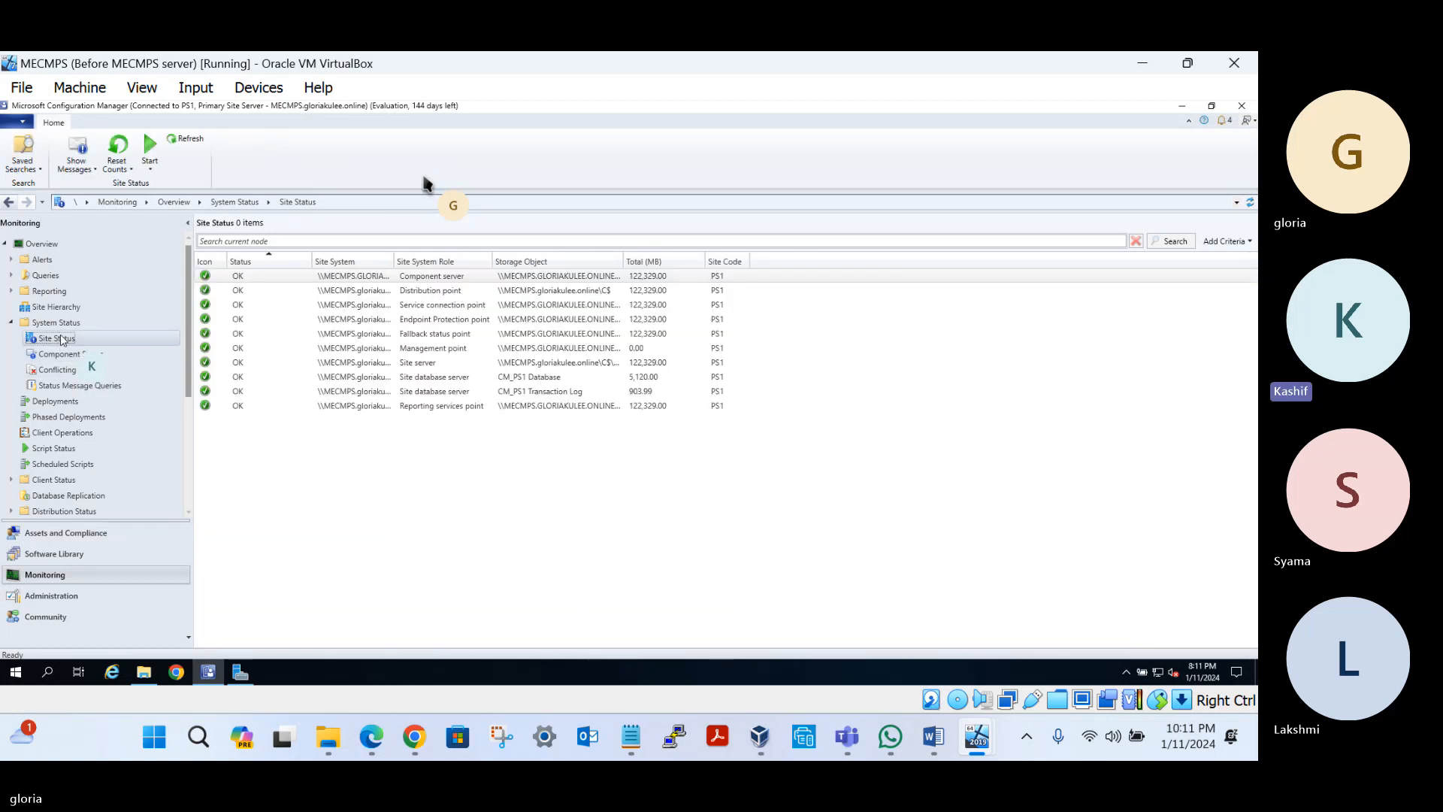
click(98, 356)
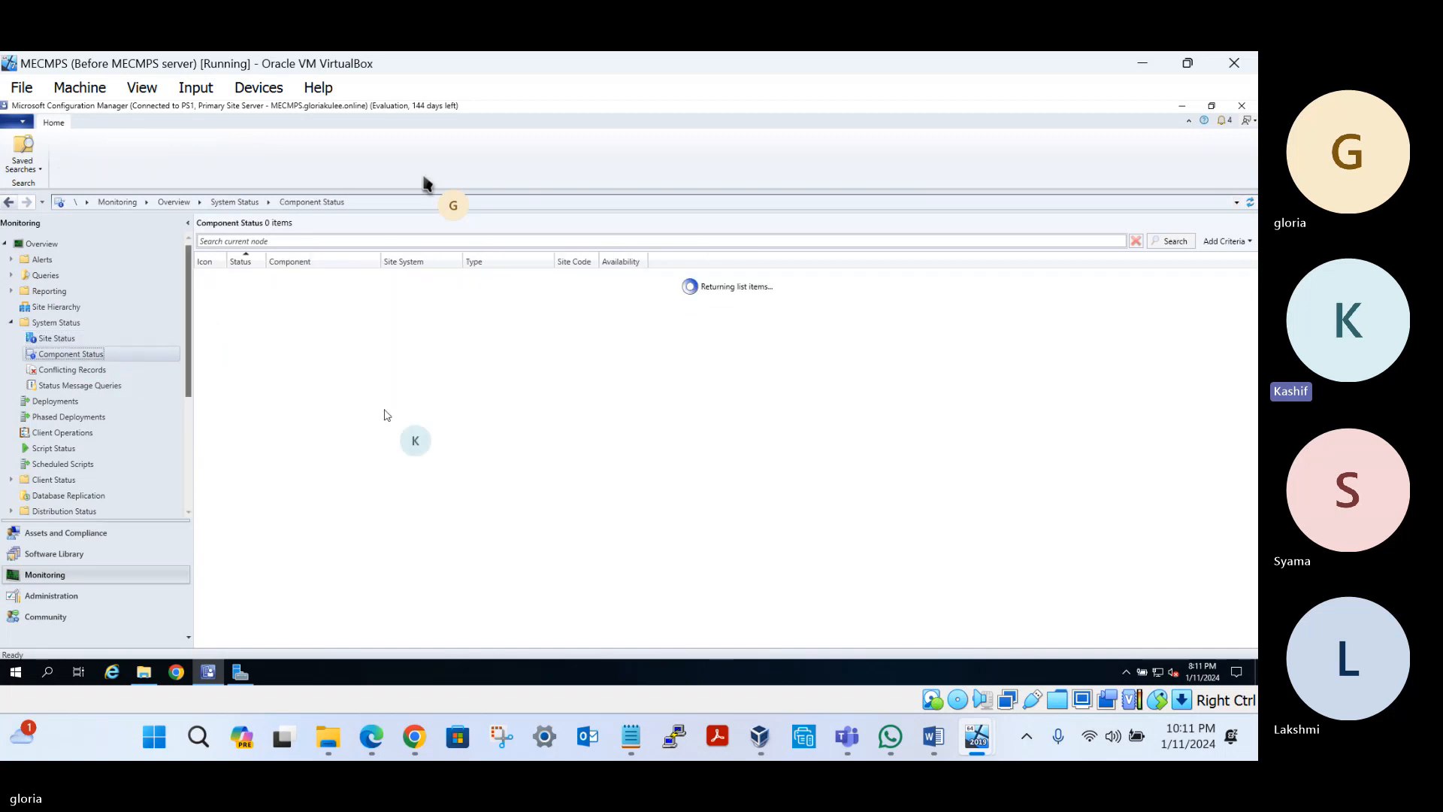
scroll(422, 434, down, 1)
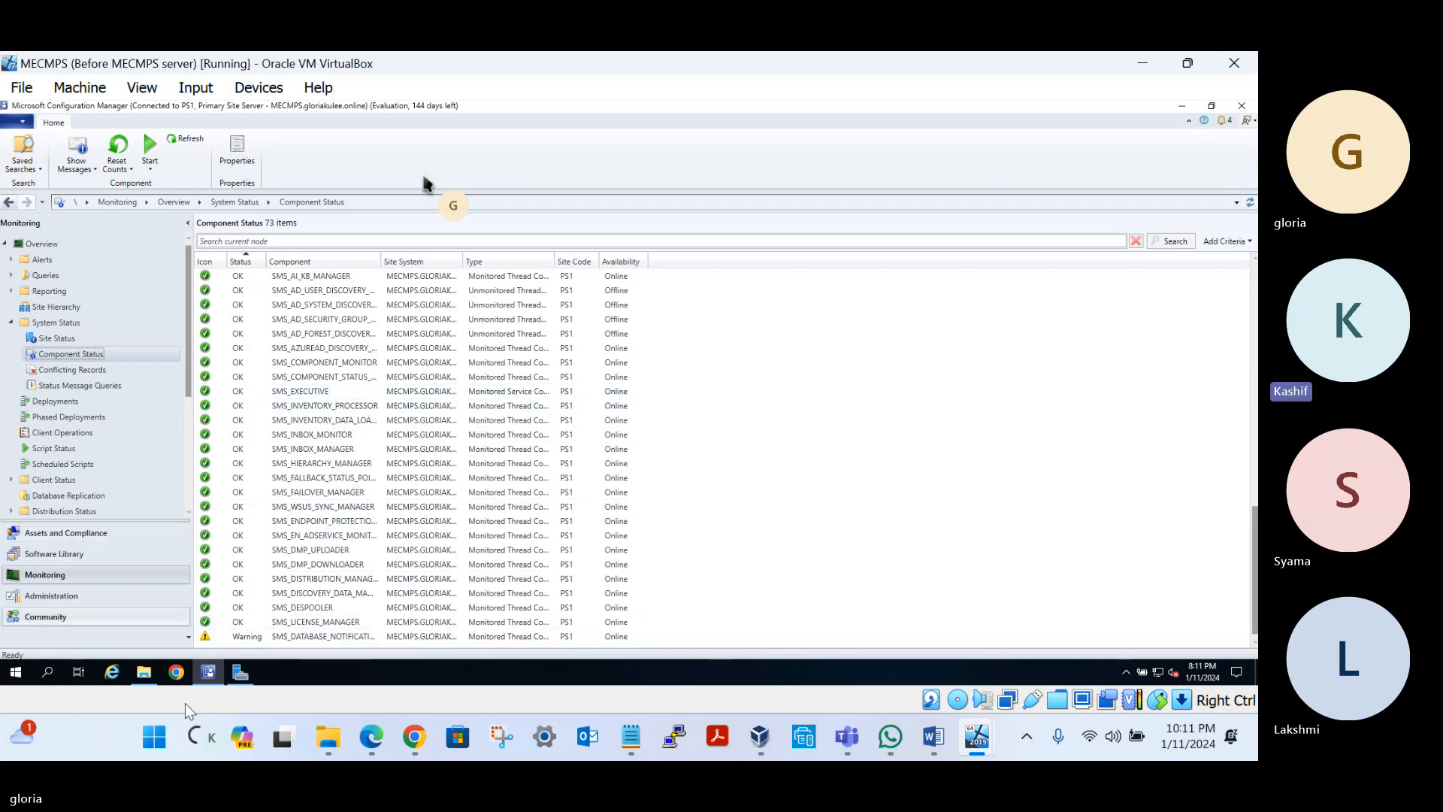
click(242, 673)
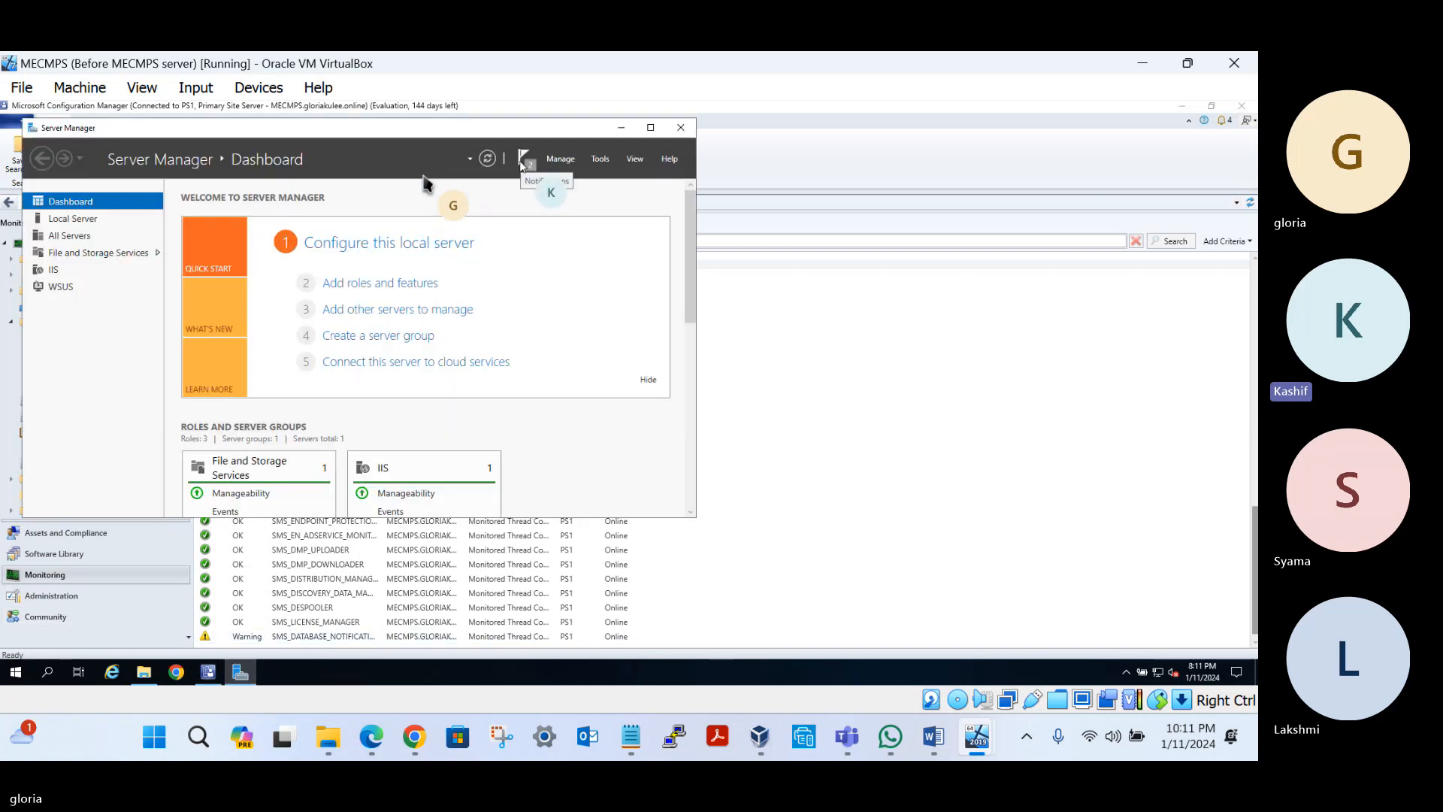
click(677, 130)
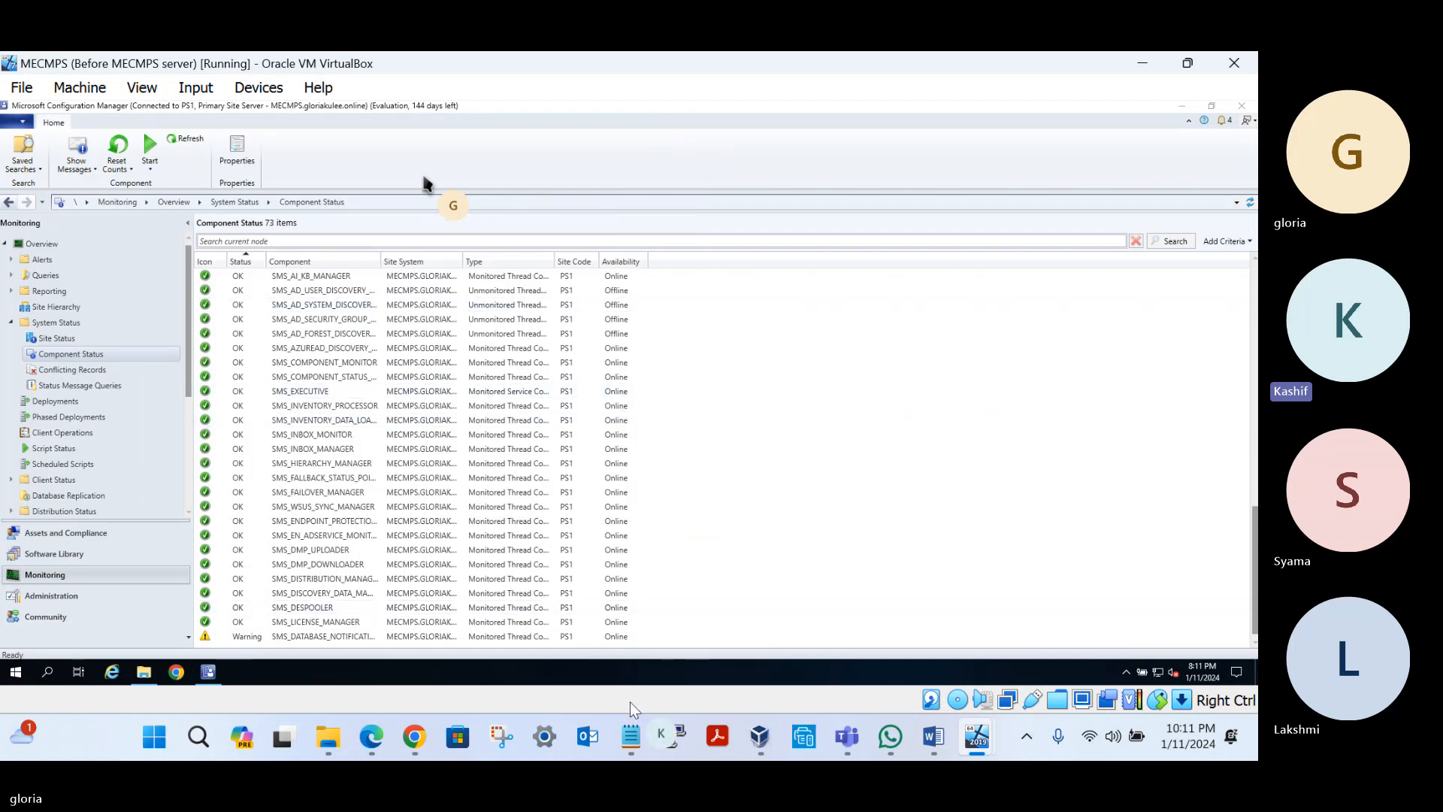
click(631, 737)
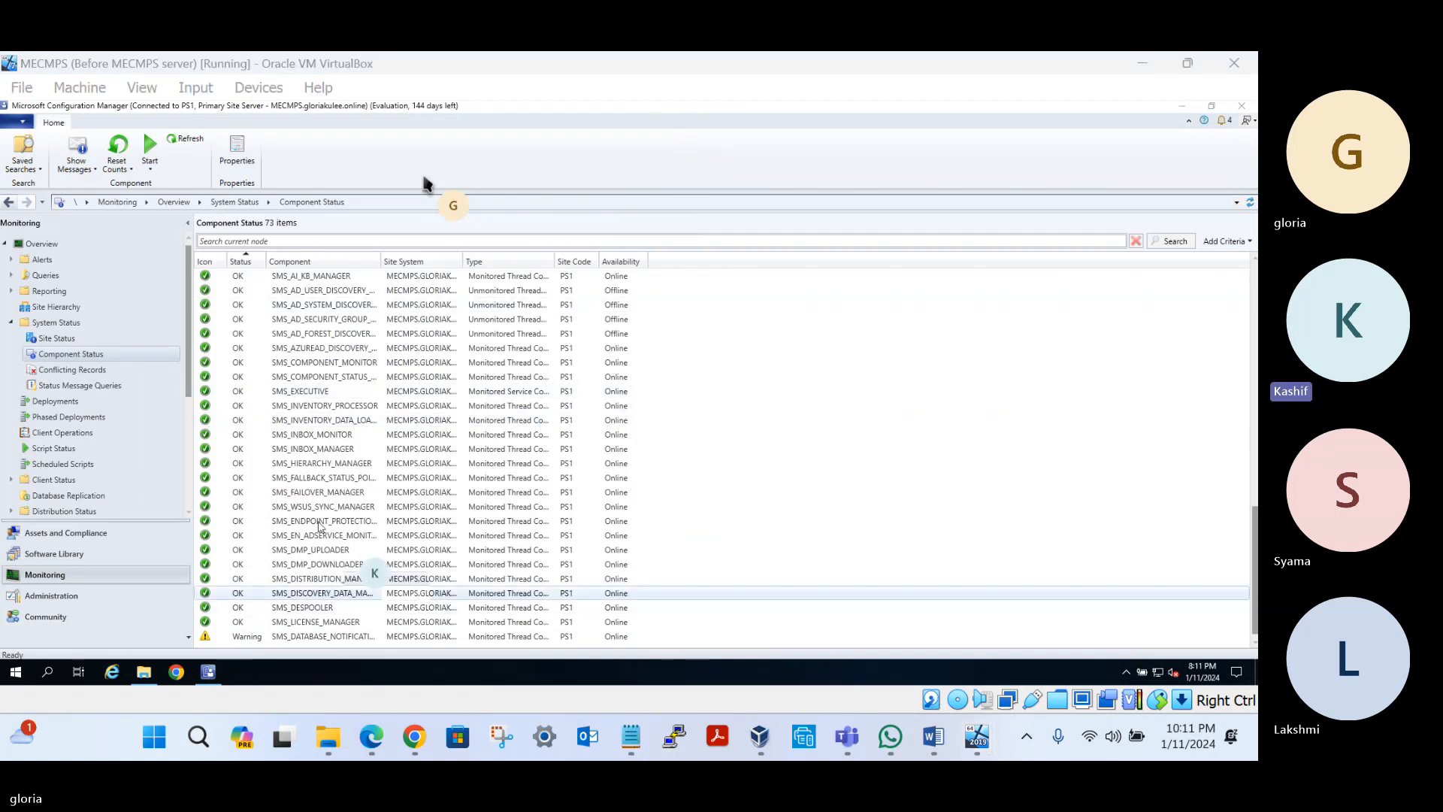
Renumber the start synchronization topic to 7 and the stop all machines topic to 8
click(640, 752)
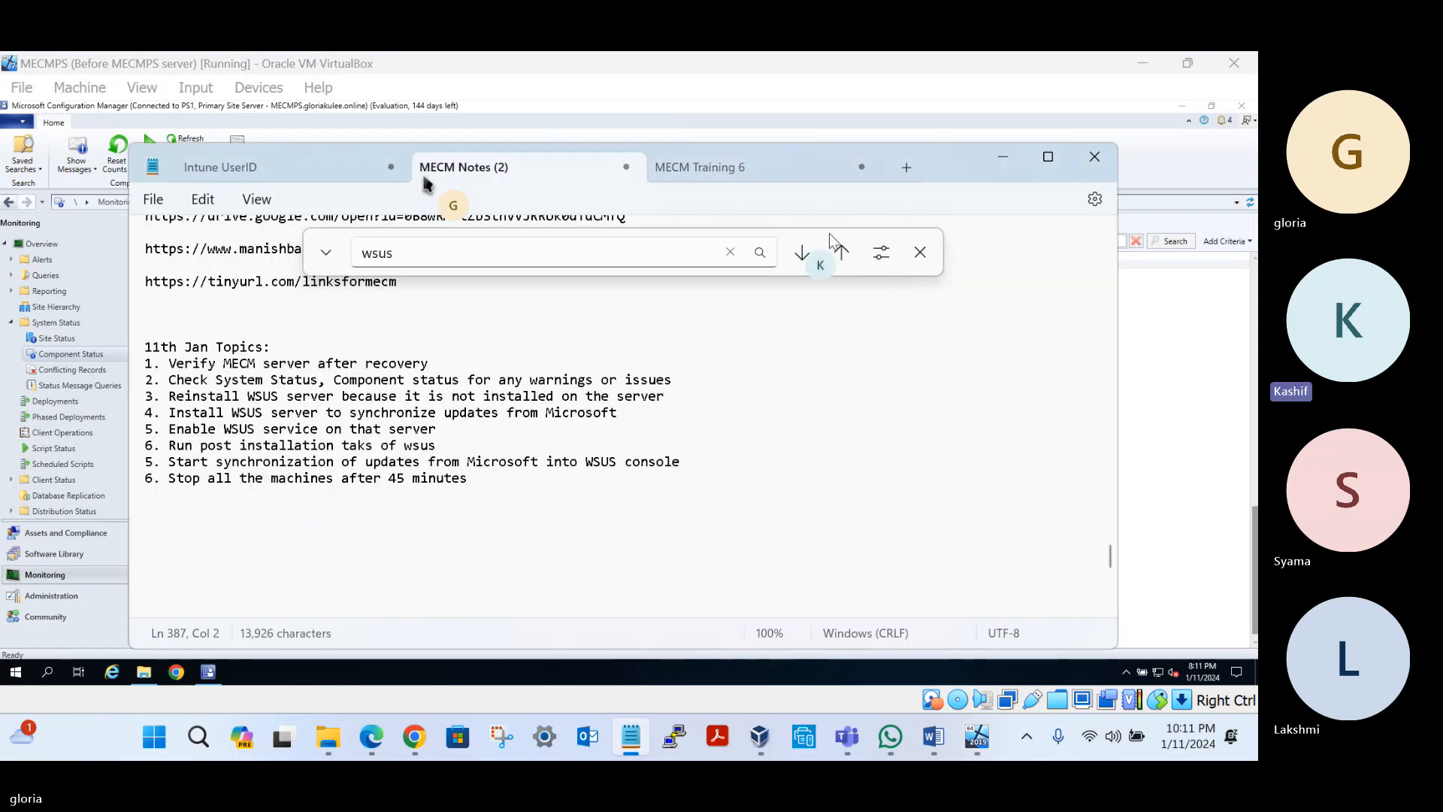
click(920, 252)
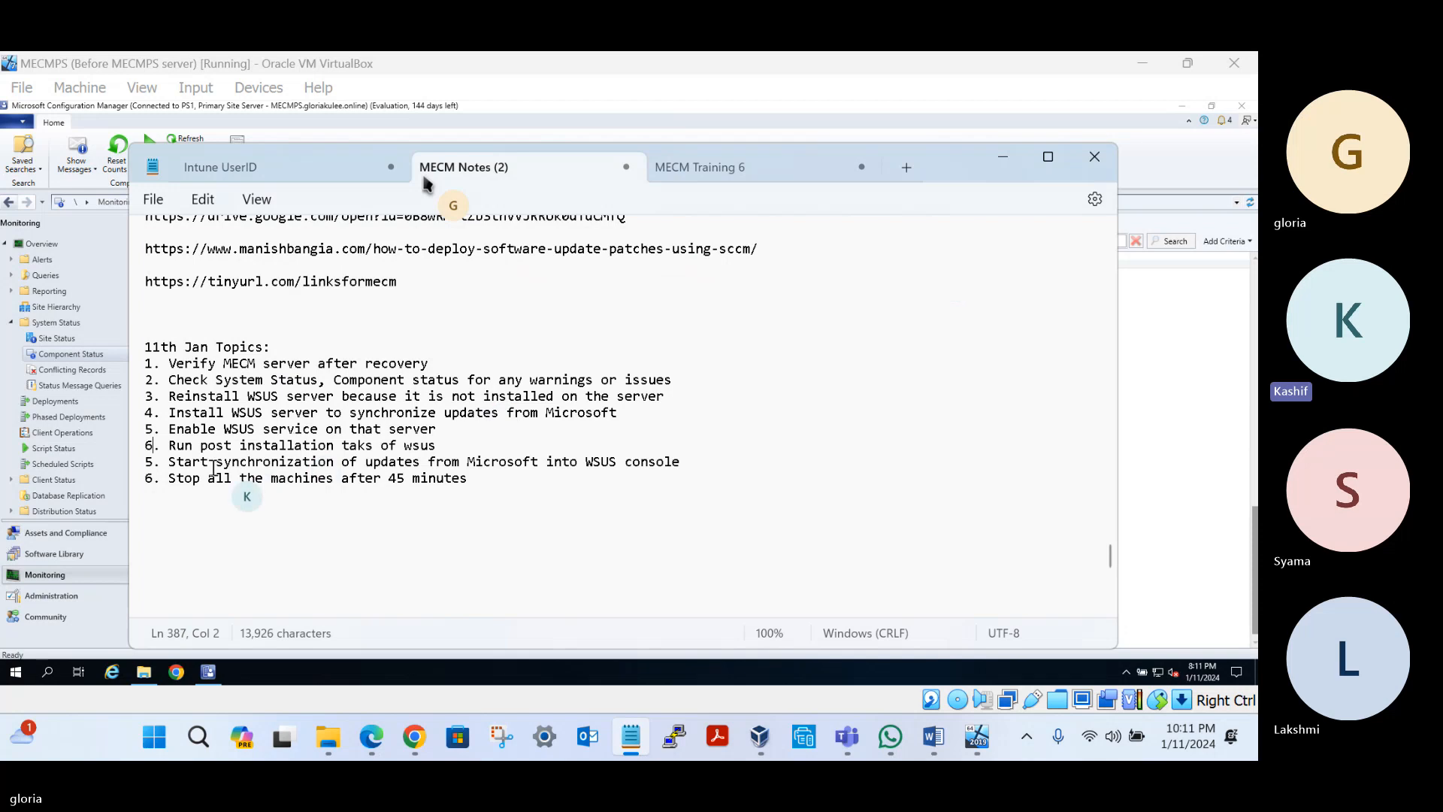
drag(170, 450, 398, 458)
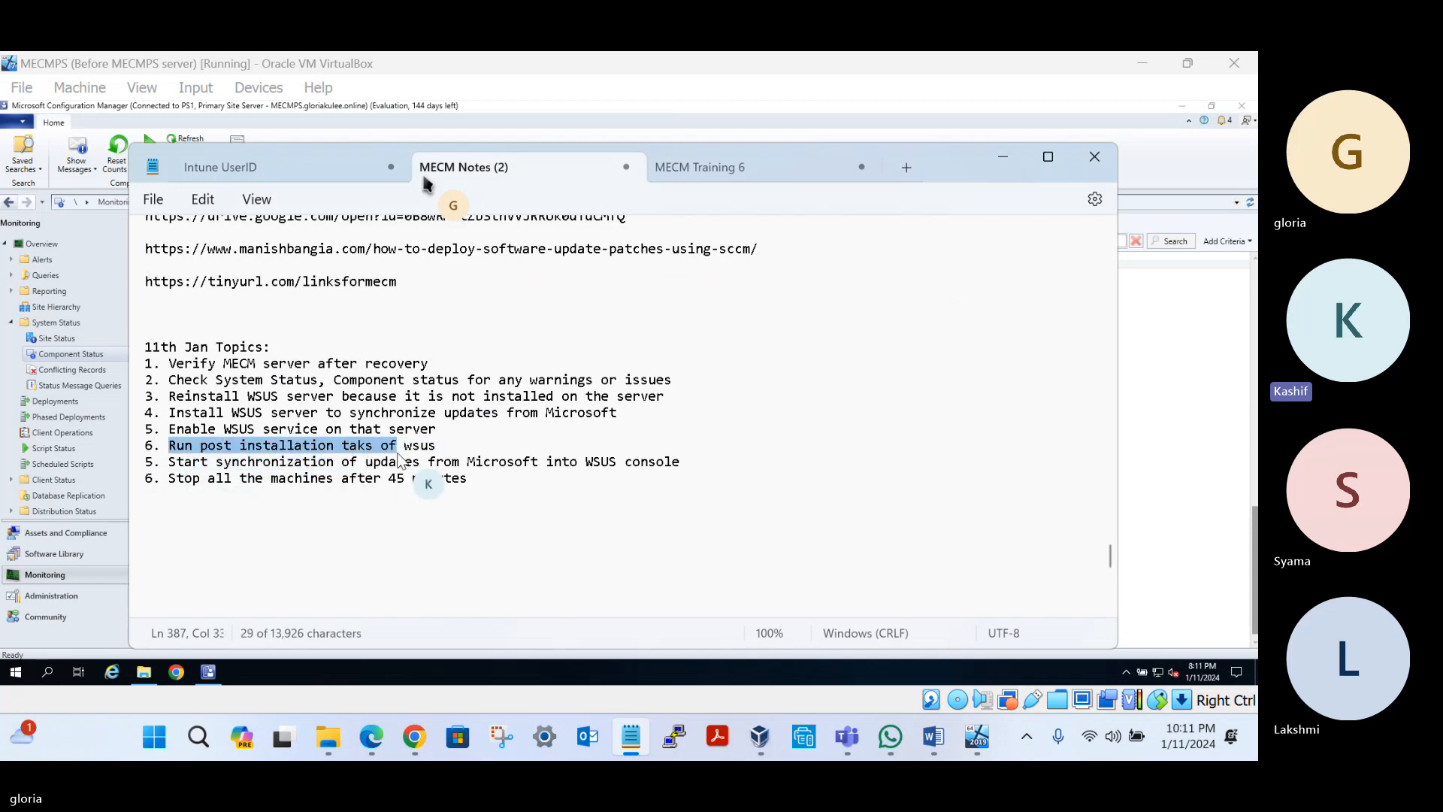
drag(146, 462, 148, 478)
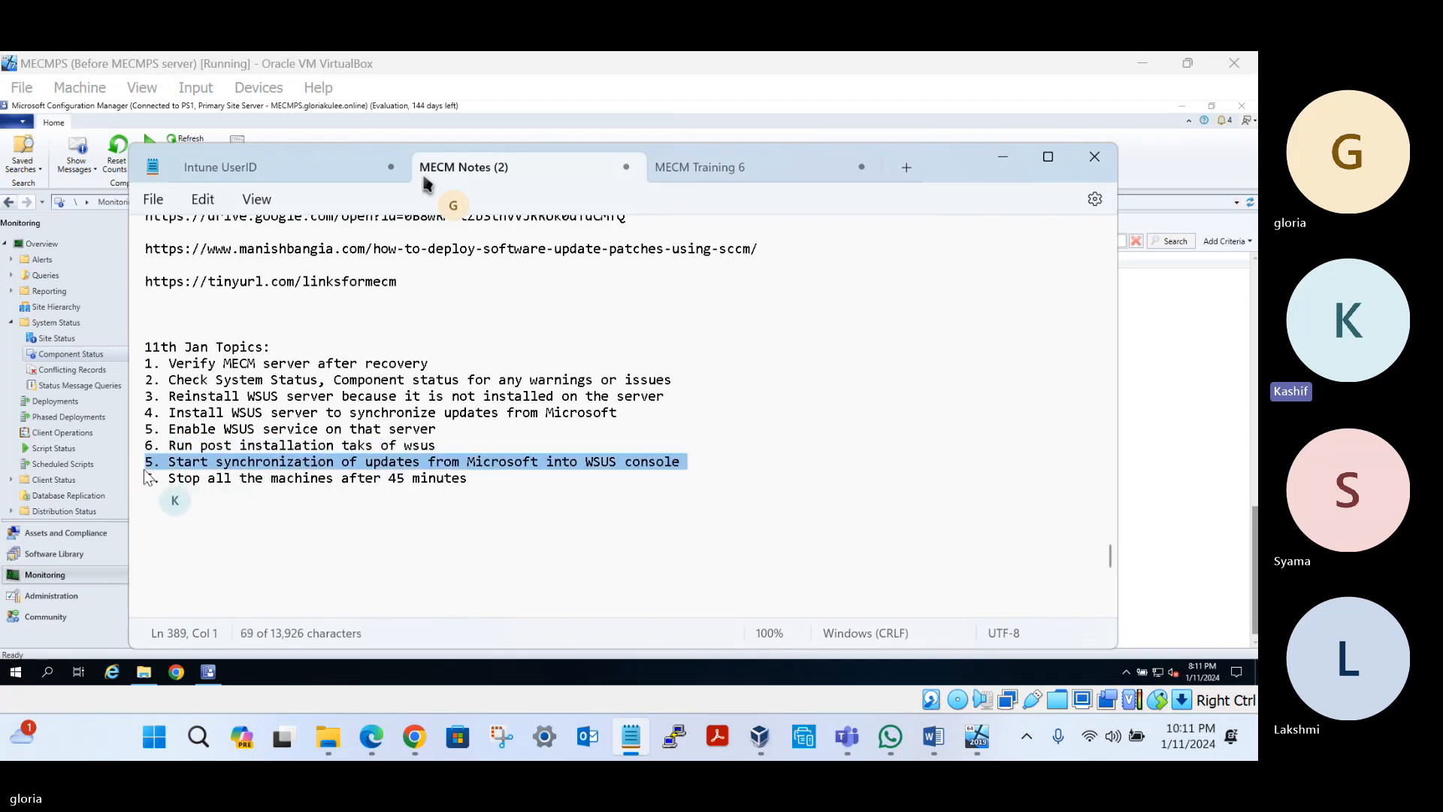
click(146, 470)
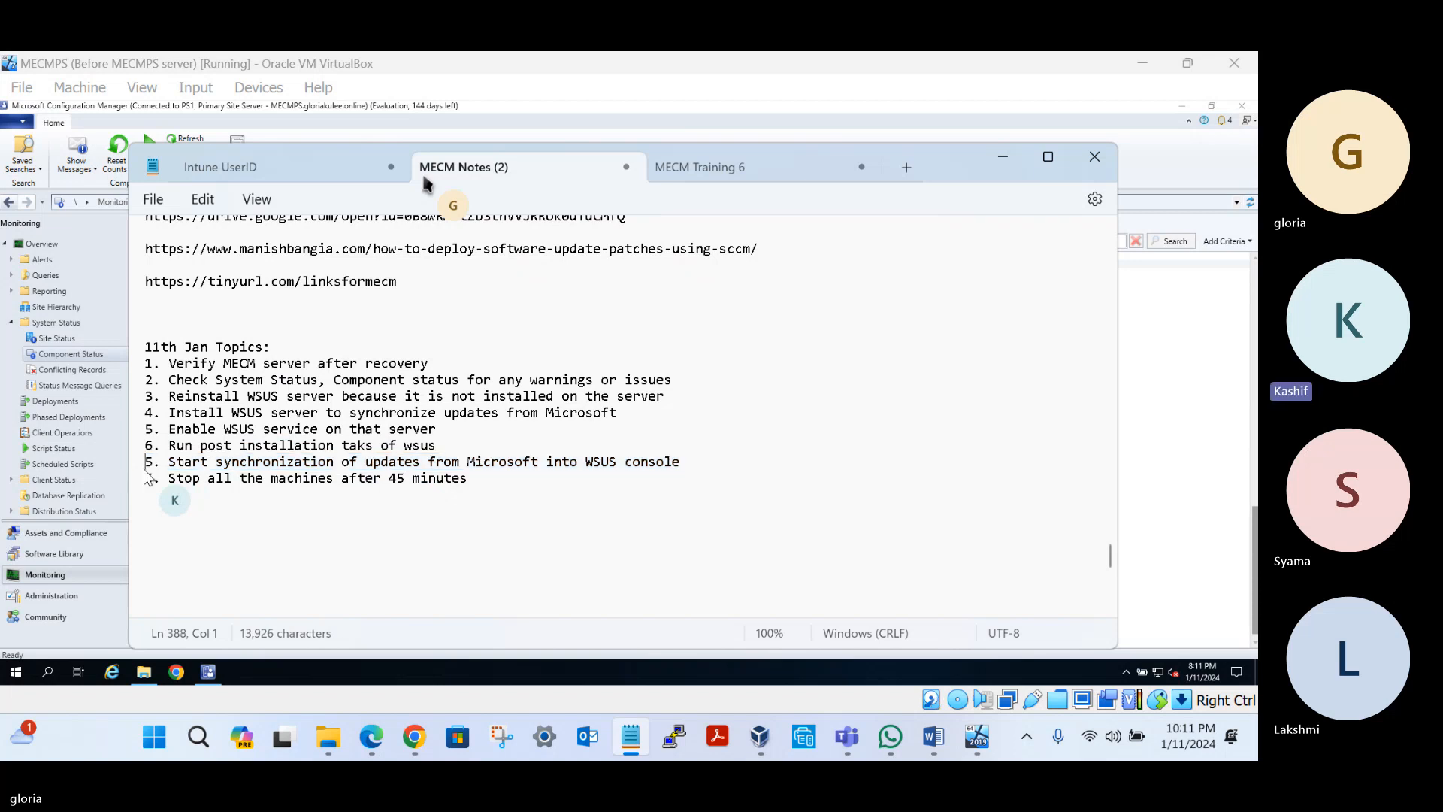
key(Delete)
text(7)
triple_click(138, 484)
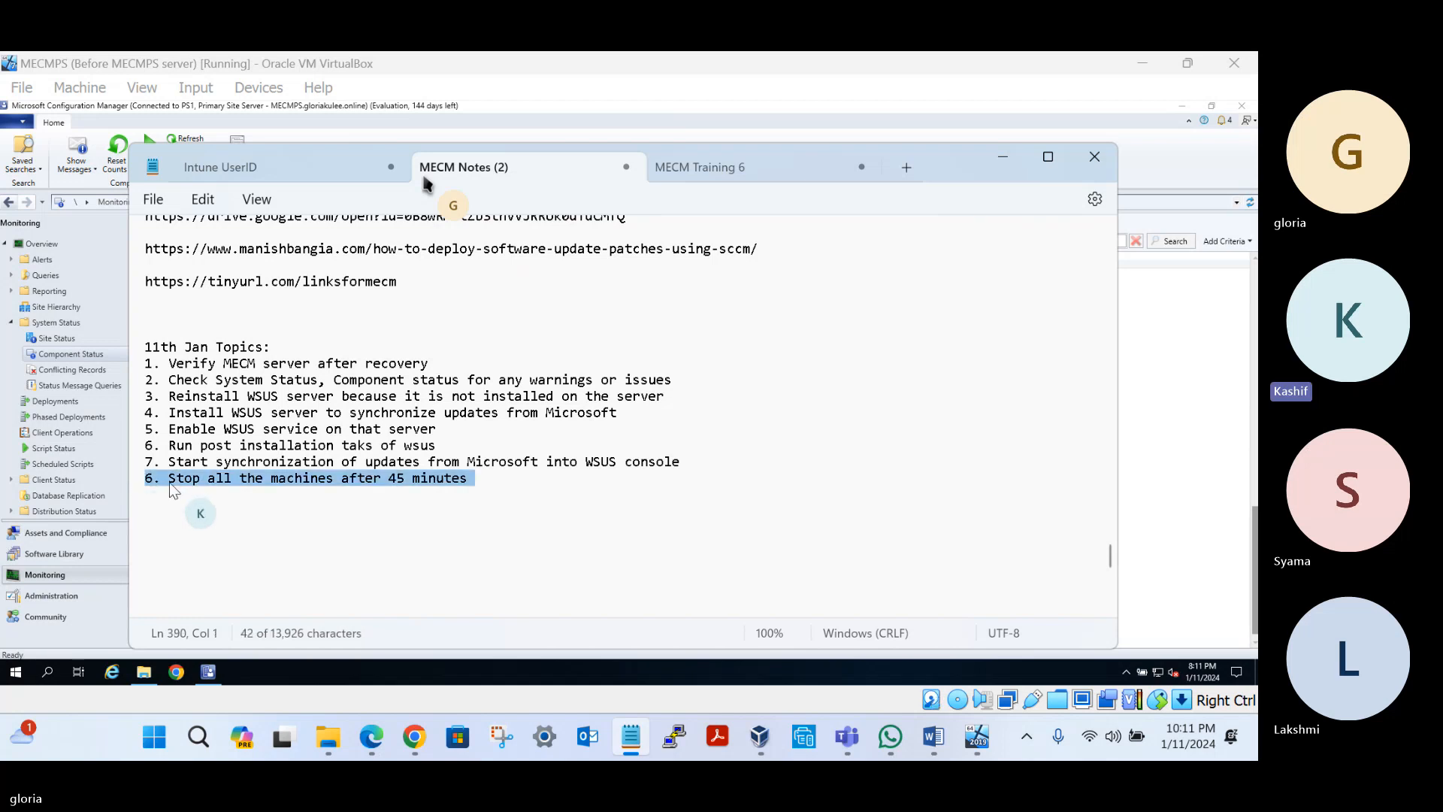
key(Left)
key(Delete)
text(8)
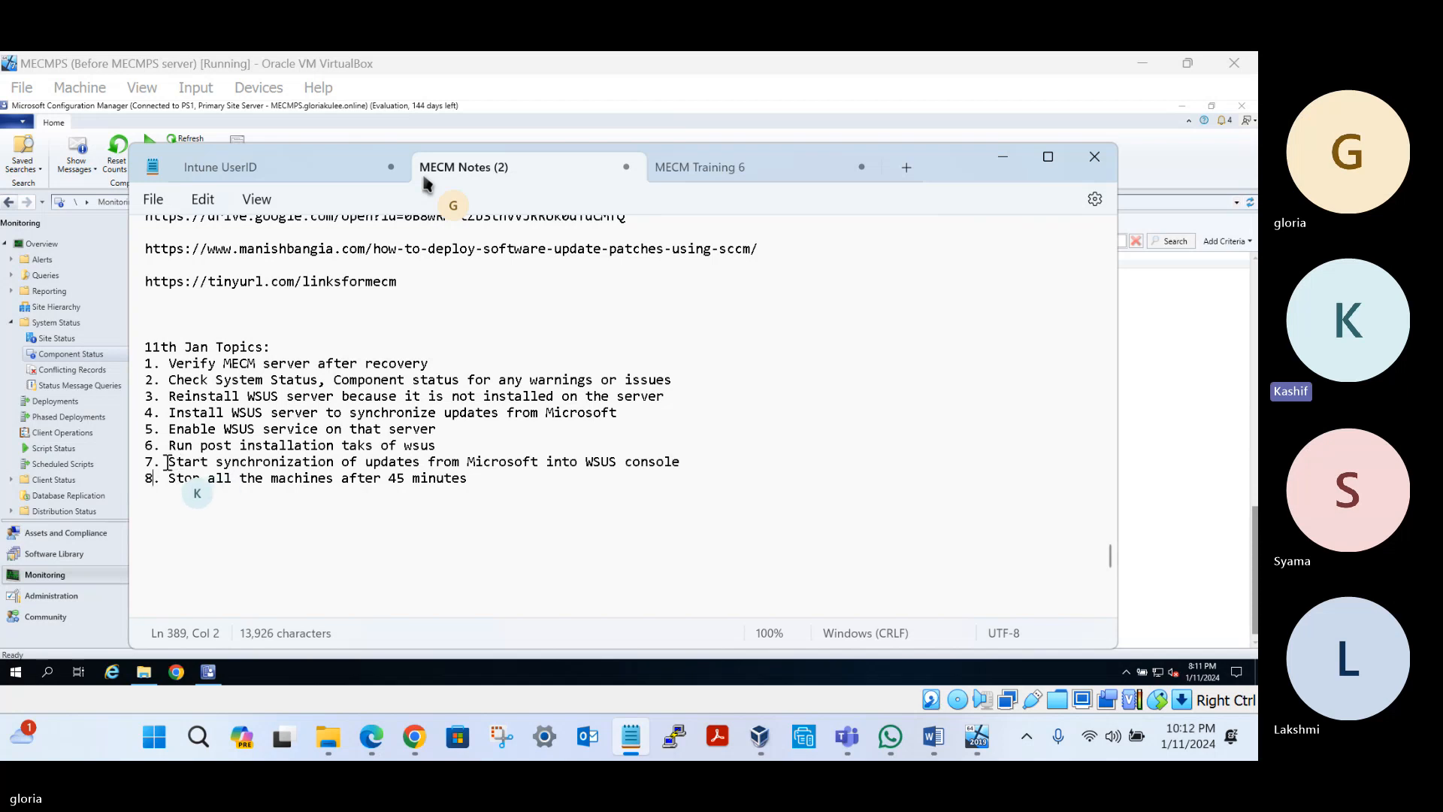
drag(168, 462, 558, 466)
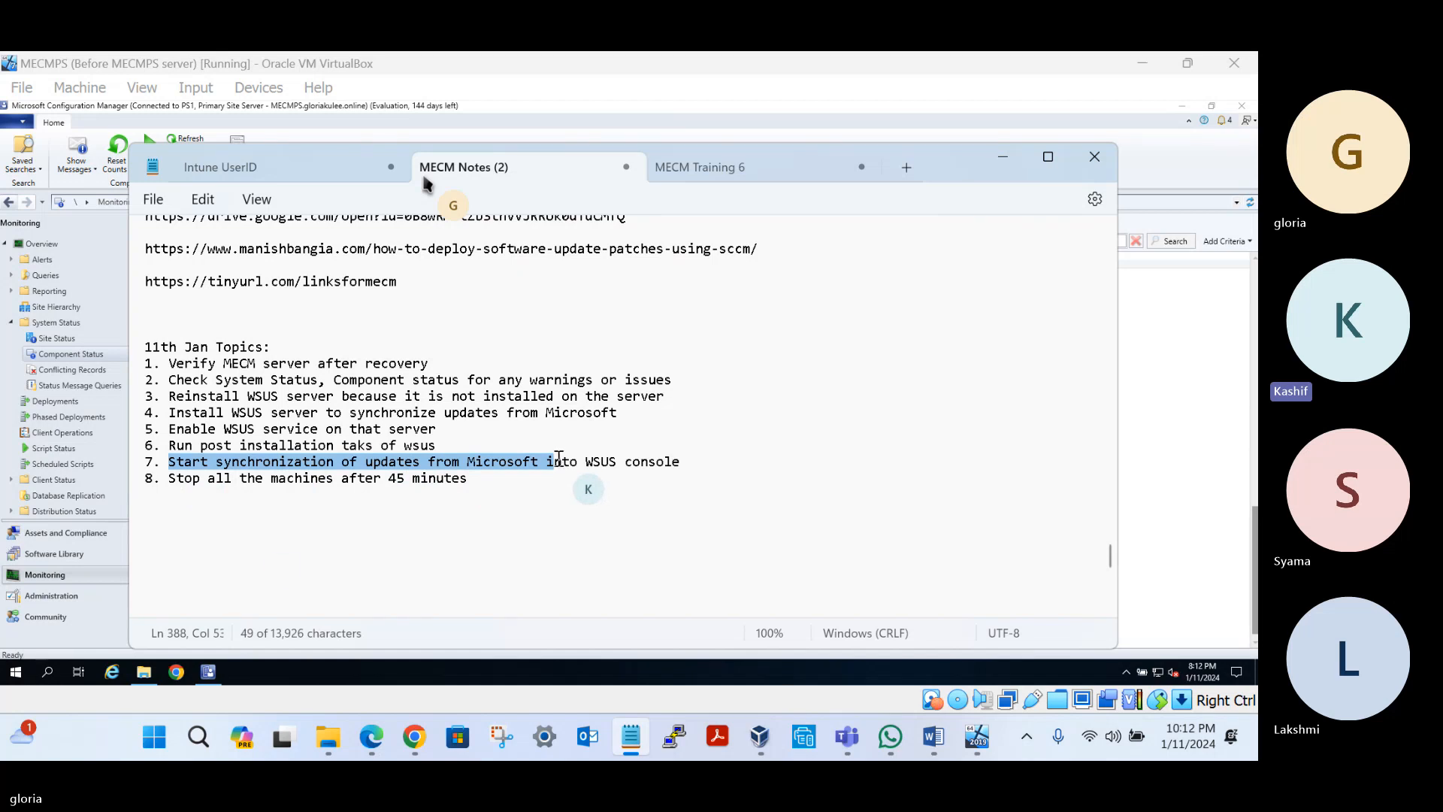
Launch Windows Server Update Services from Start search, skip its configuration wizard, and maximize it
click(42, 674)
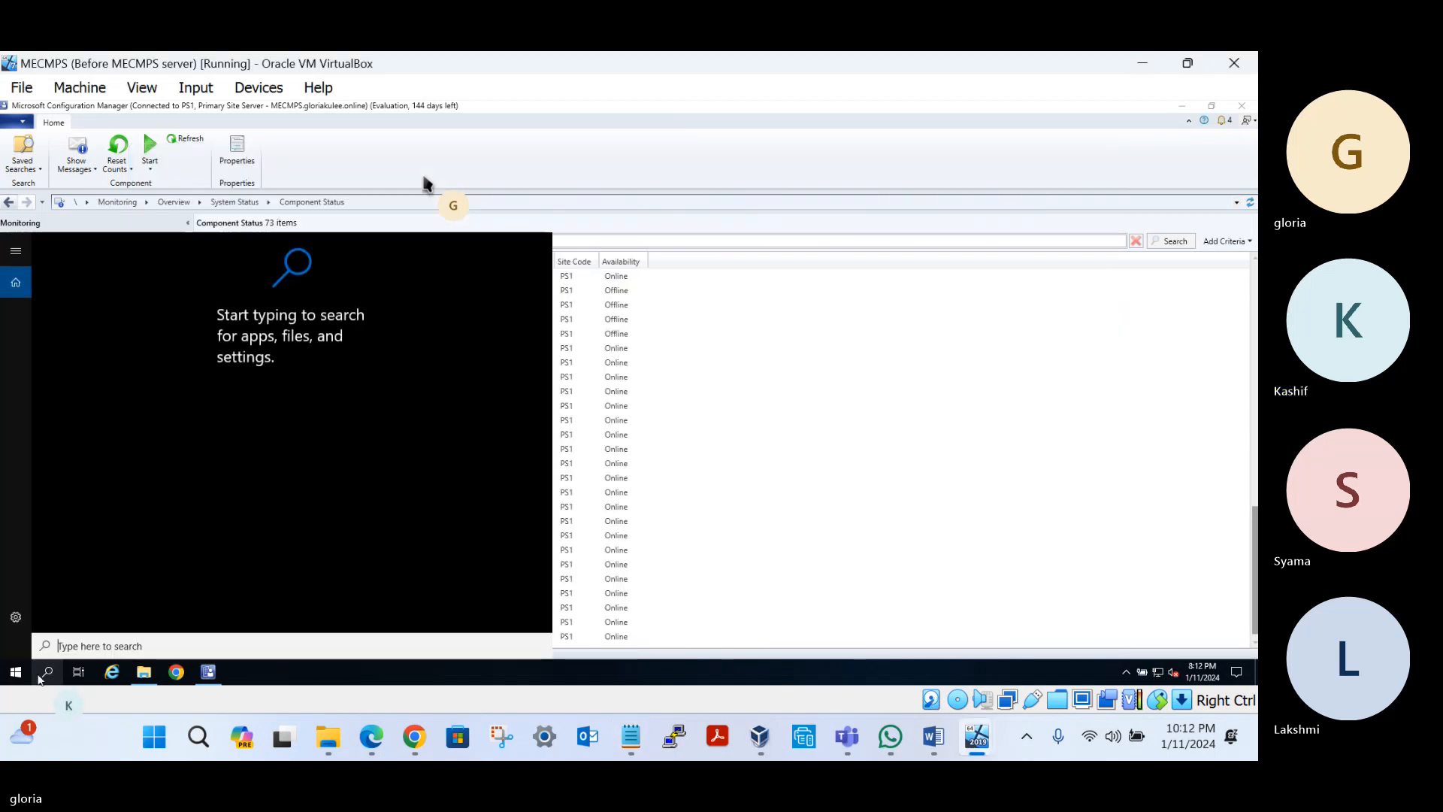
text(wsus)
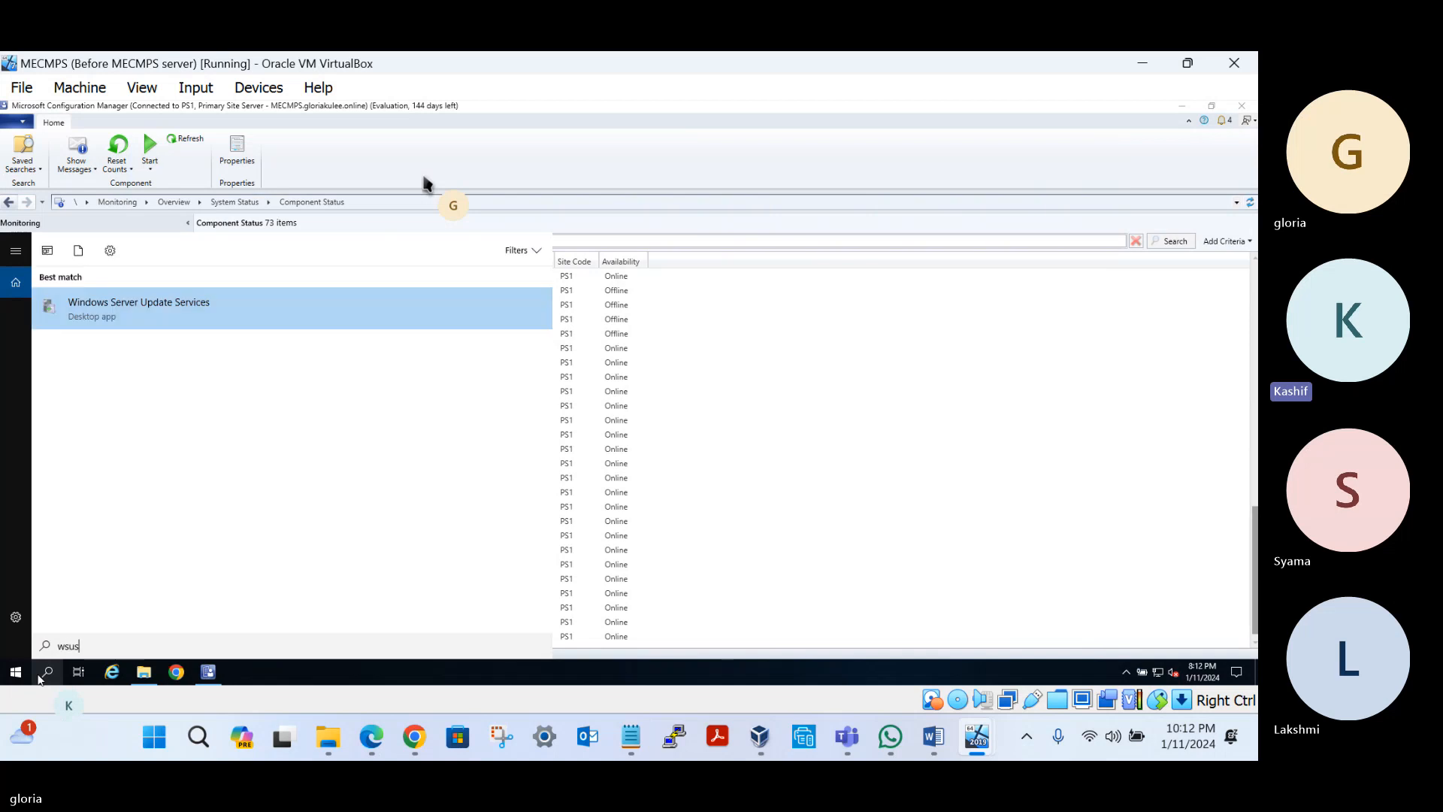
click(199, 311)
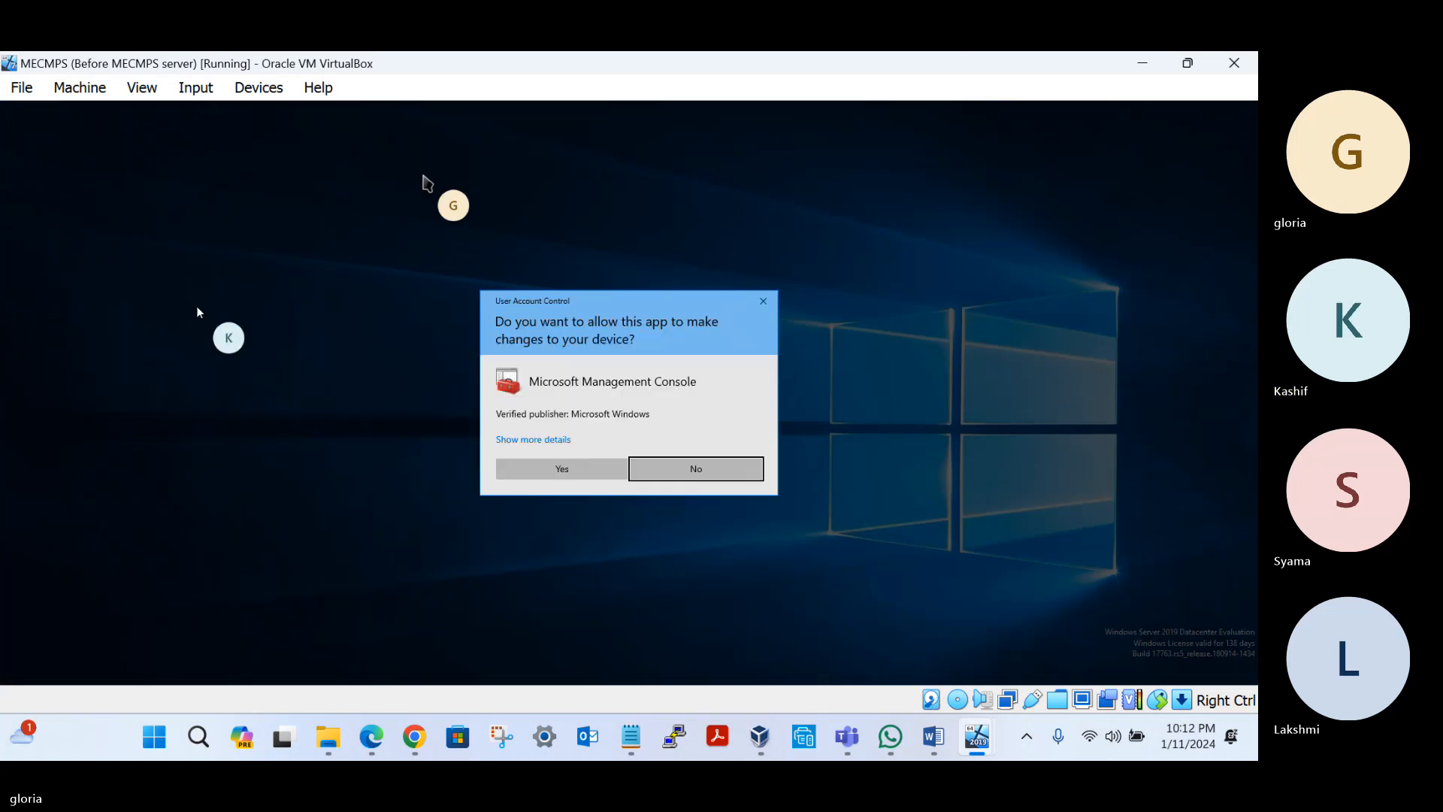
click(567, 473)
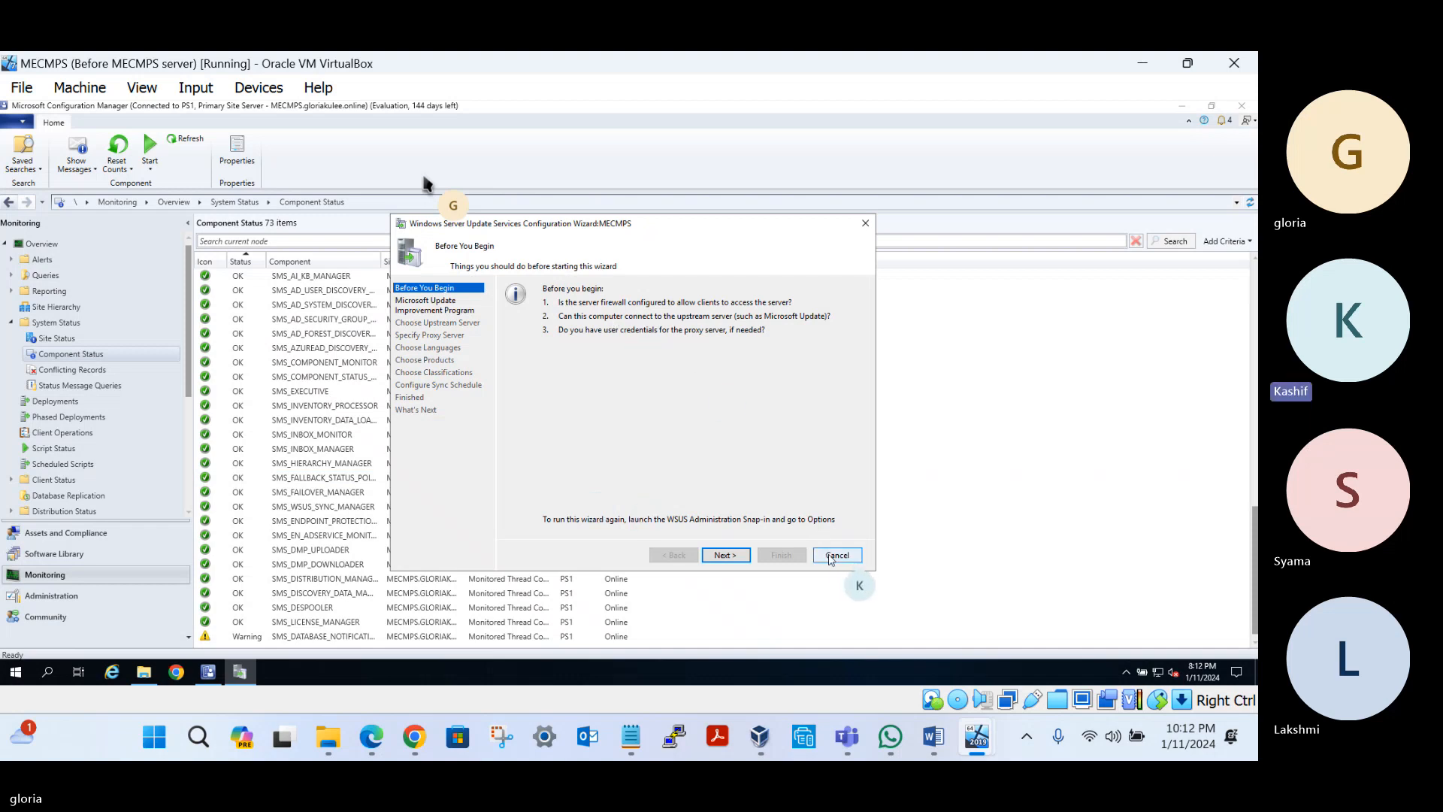
click(833, 555)
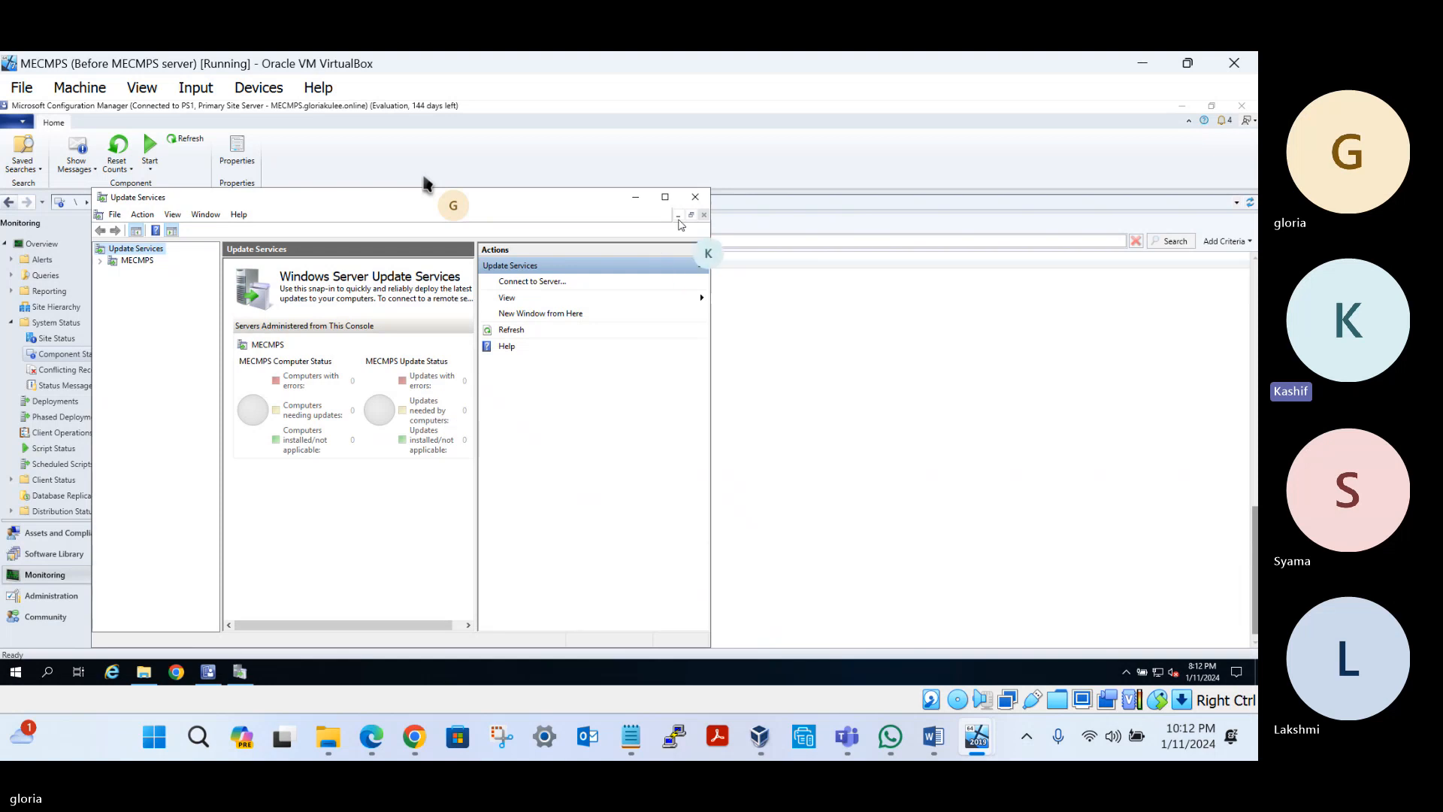
click(665, 198)
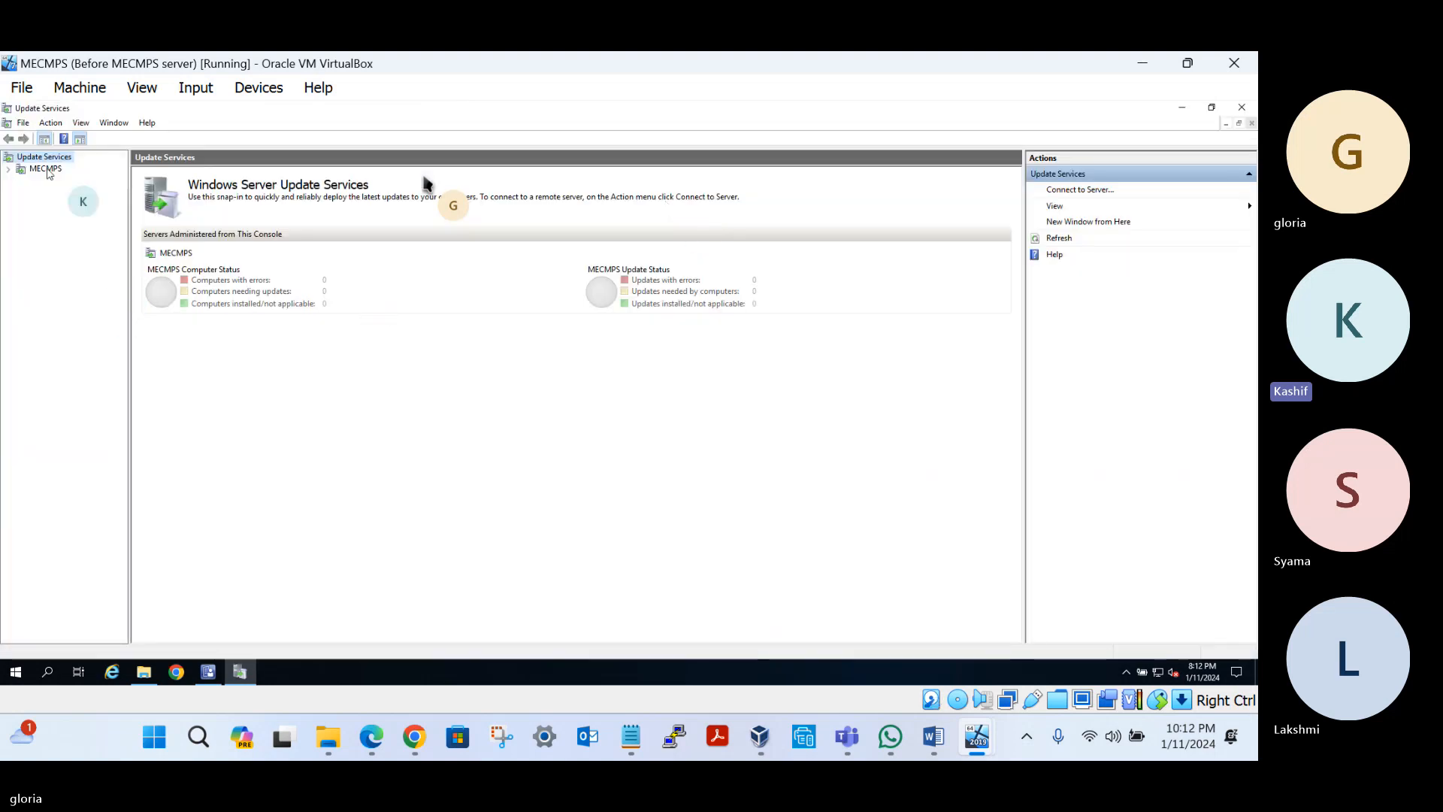
Under MECMPS Options, open Products and Classifications and untick the Windows products
click(8, 170)
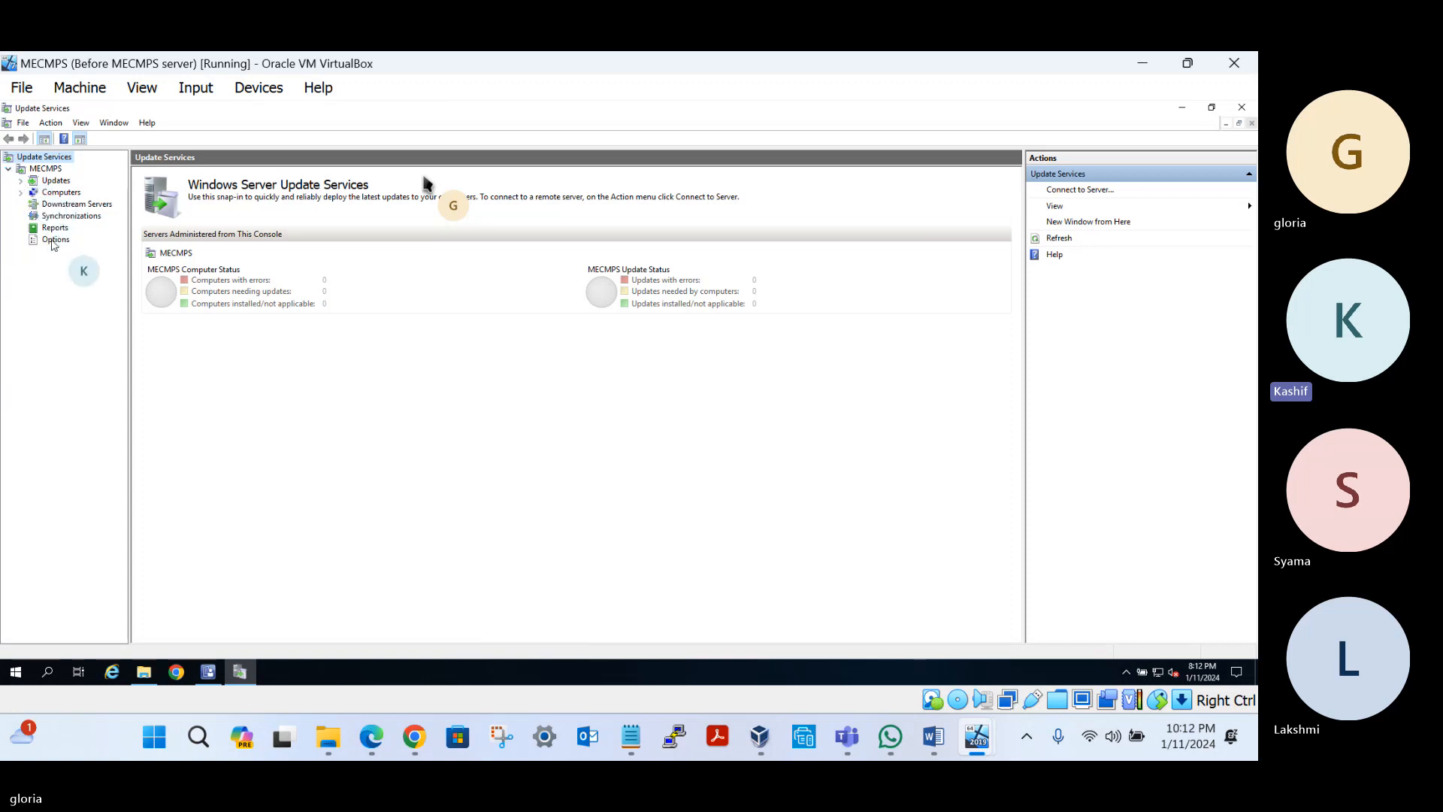
click(56, 239)
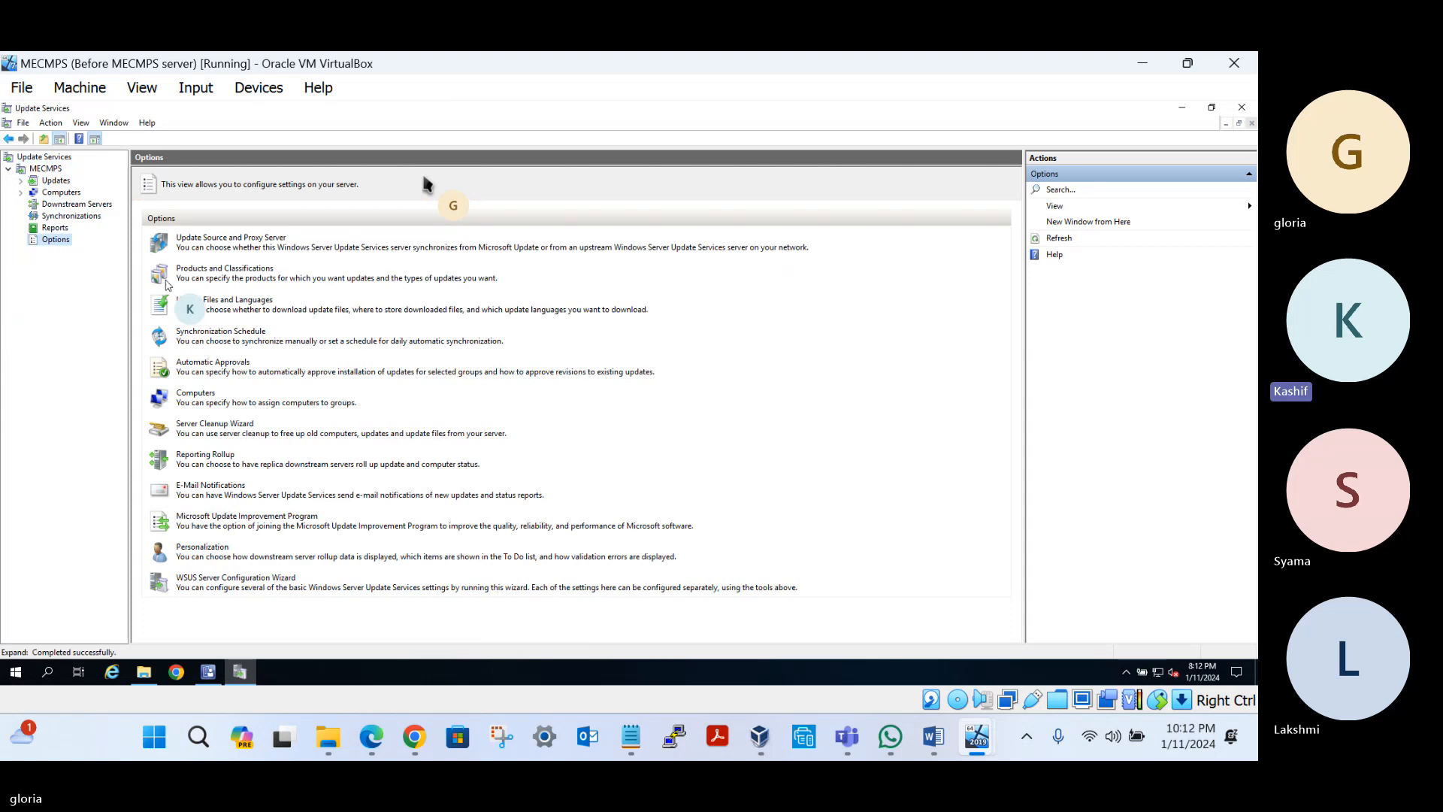
click(224, 269)
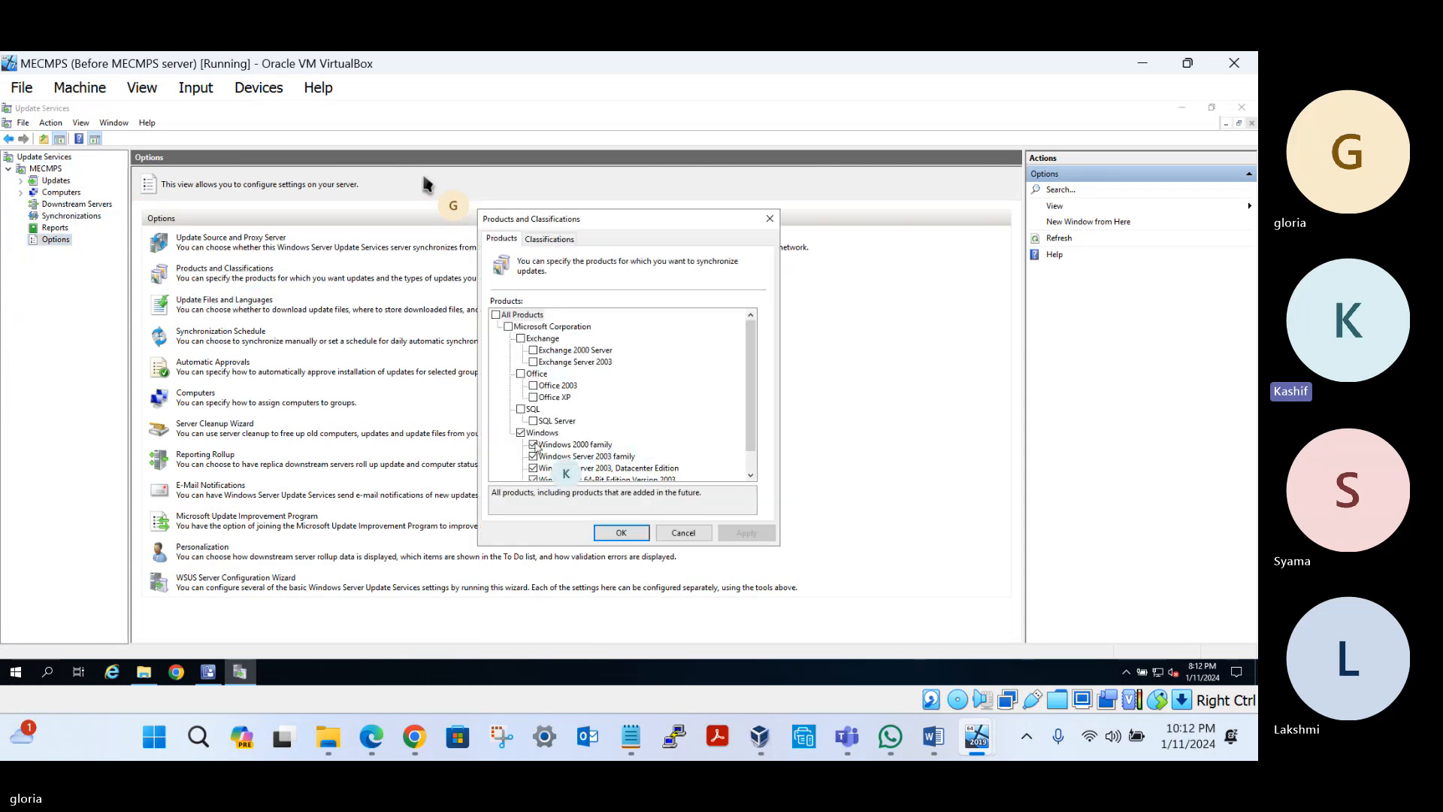
click(521, 433)
scroll(628, 449, down, 1)
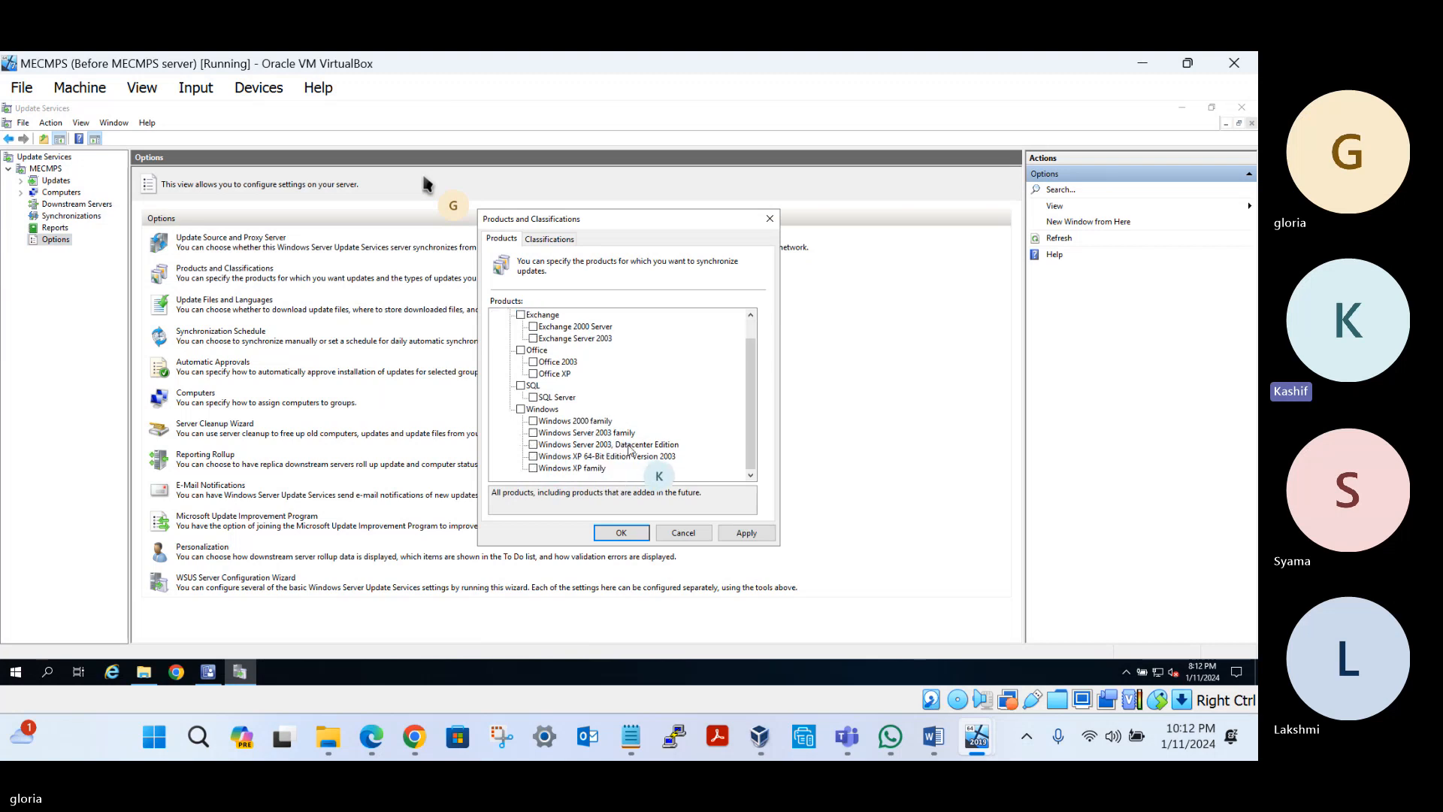
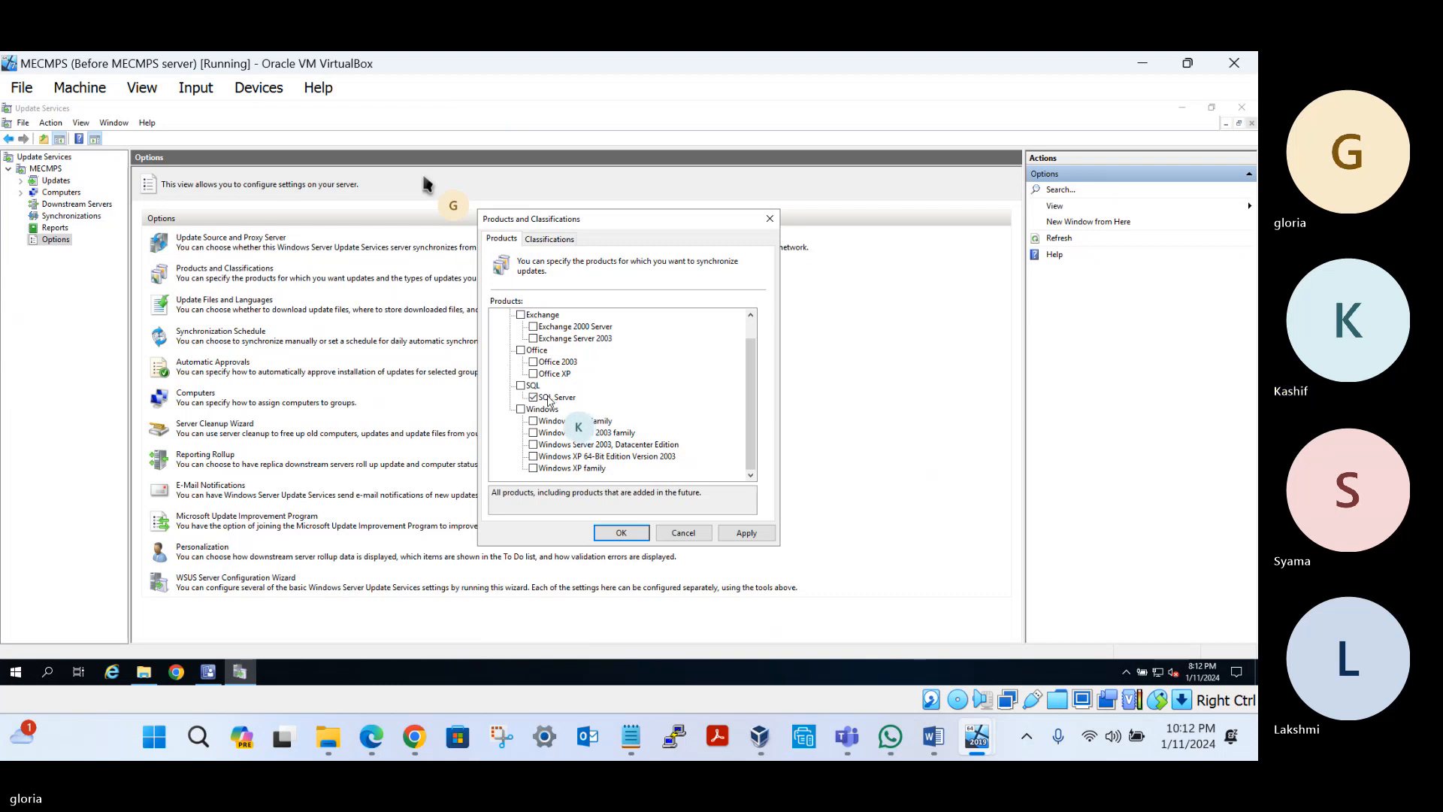
Review the SQL Server product's description in the Products list
click(548, 398)
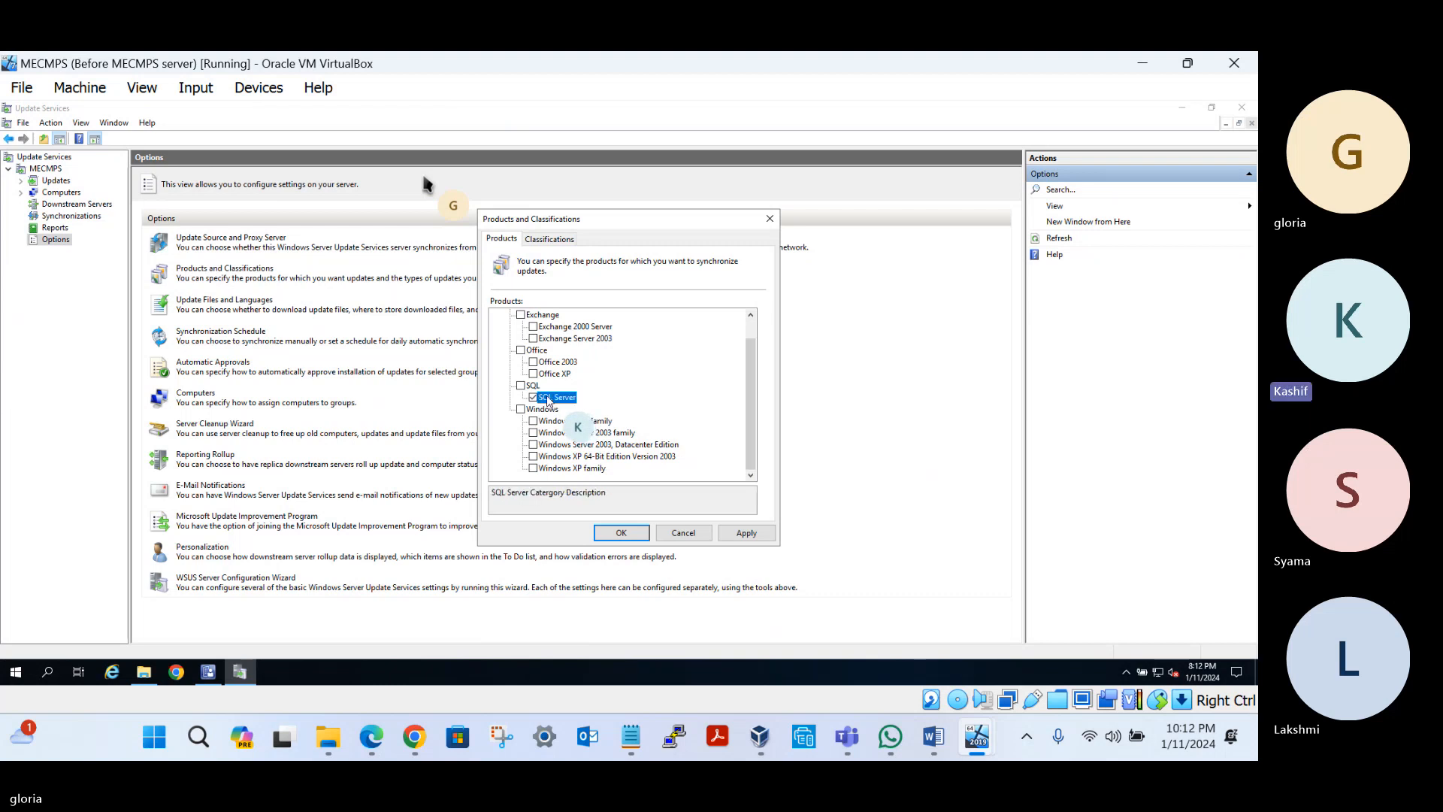
scroll(579, 342, up, 1)
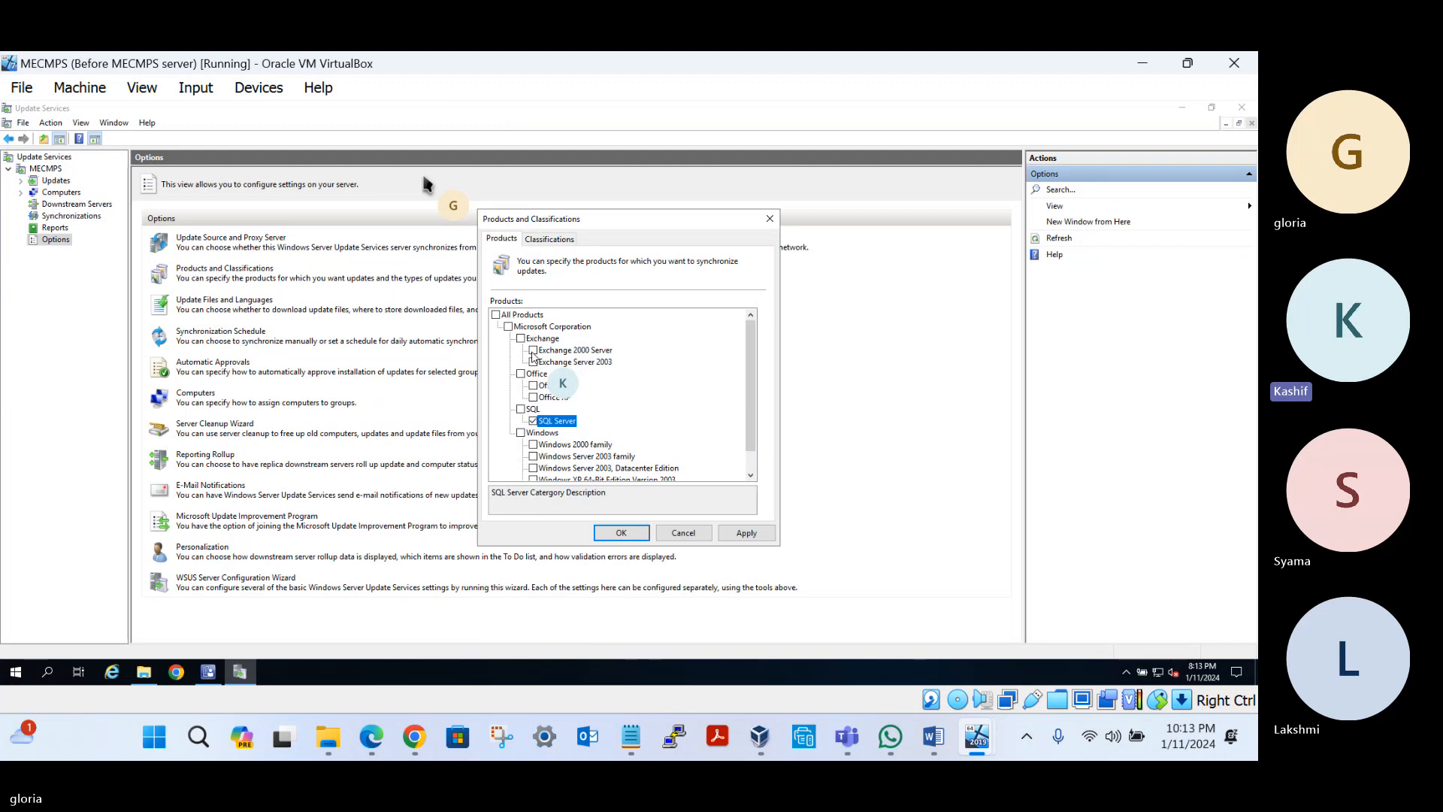
scroll(535, 361, down, 1)
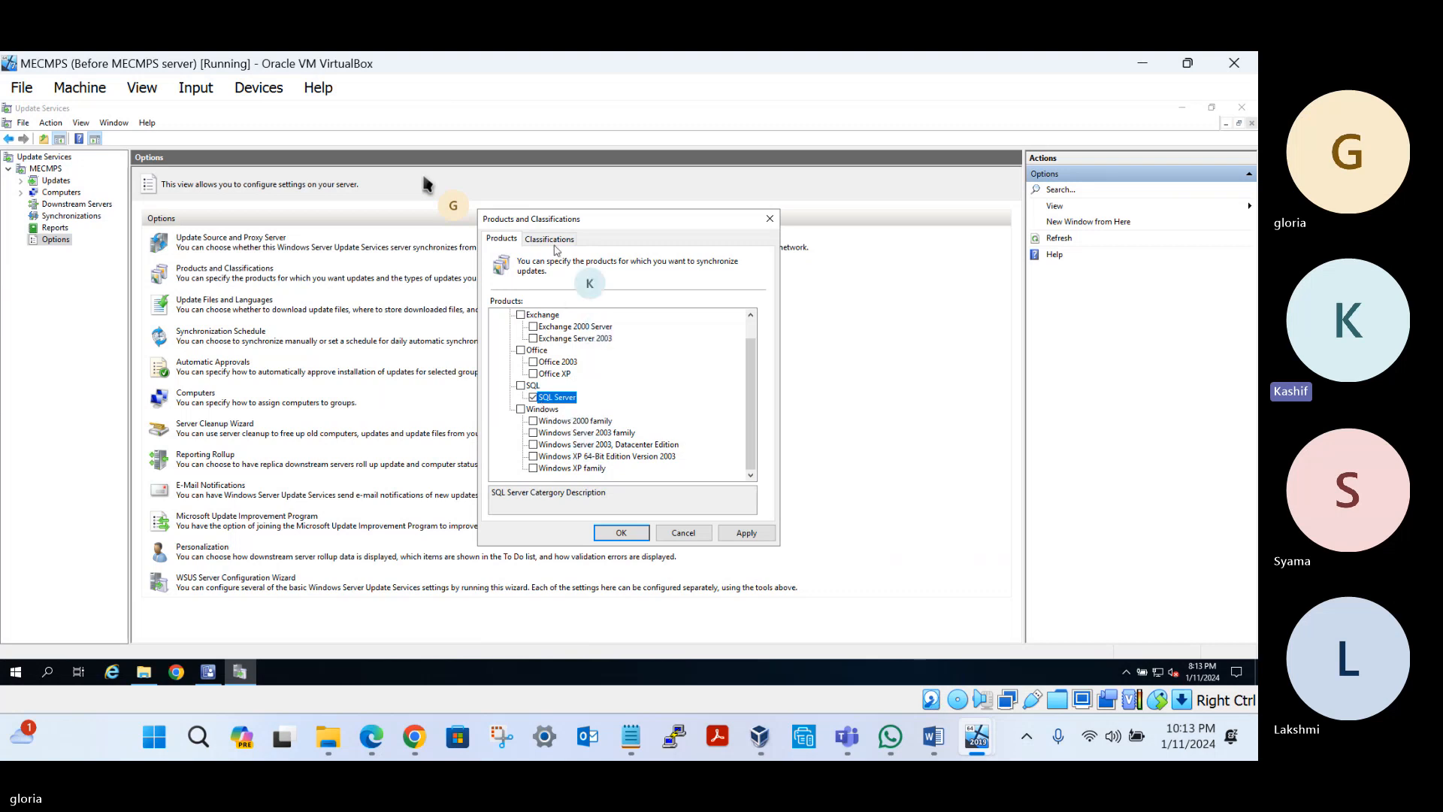
Untick Definition Updates and Security Updates, keep only Critical Updates, then apply and confirm
click(551, 240)
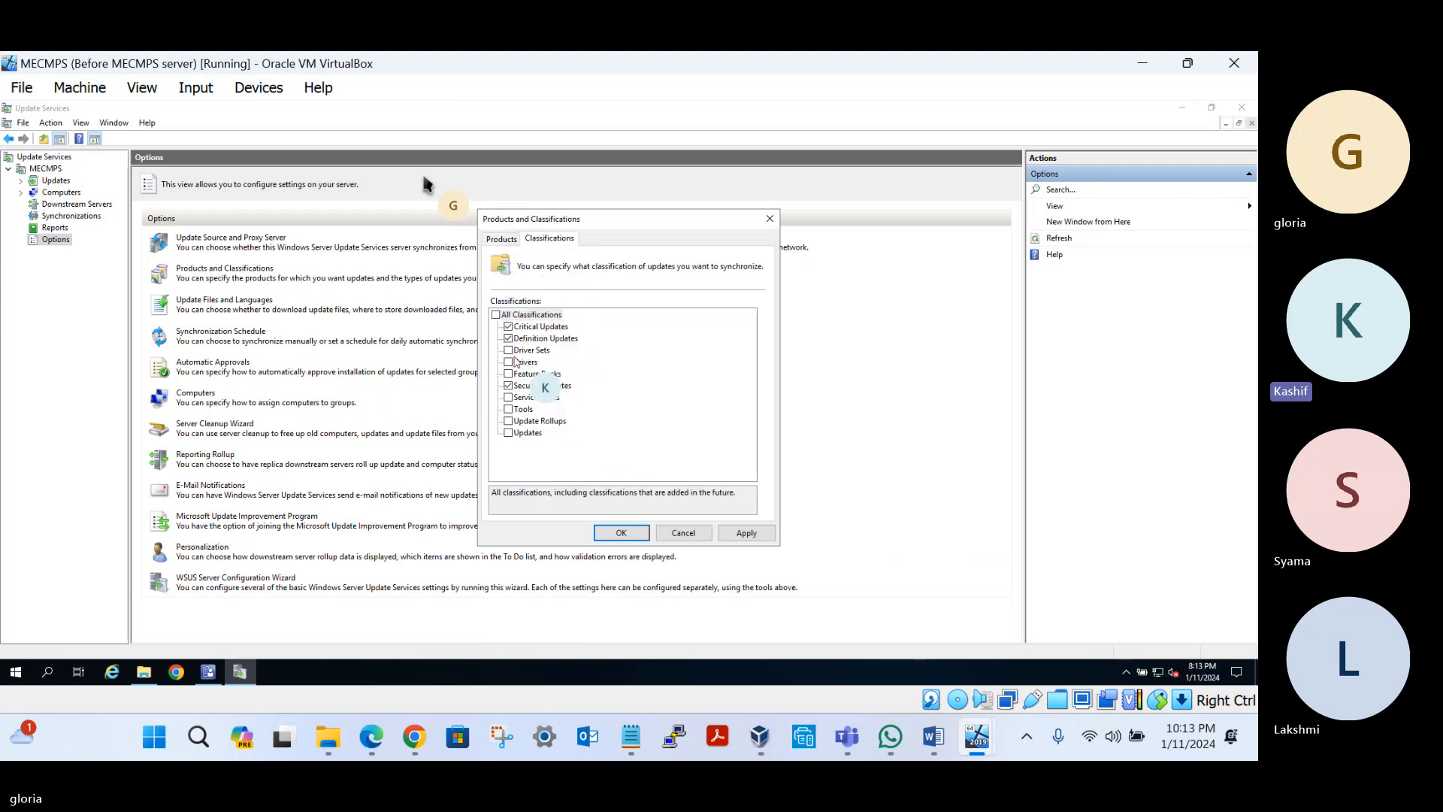
click(509, 387)
click(509, 339)
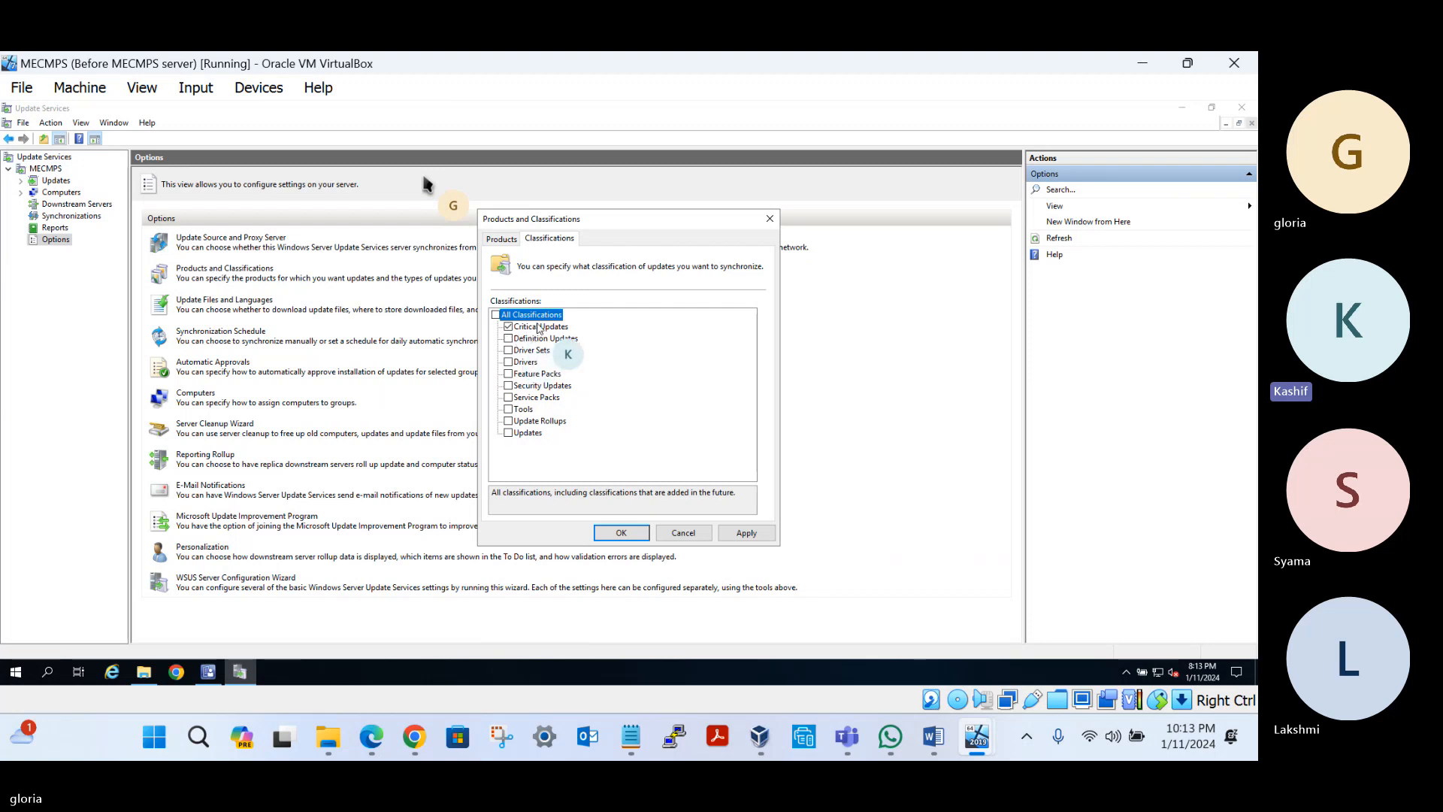
click(539, 326)
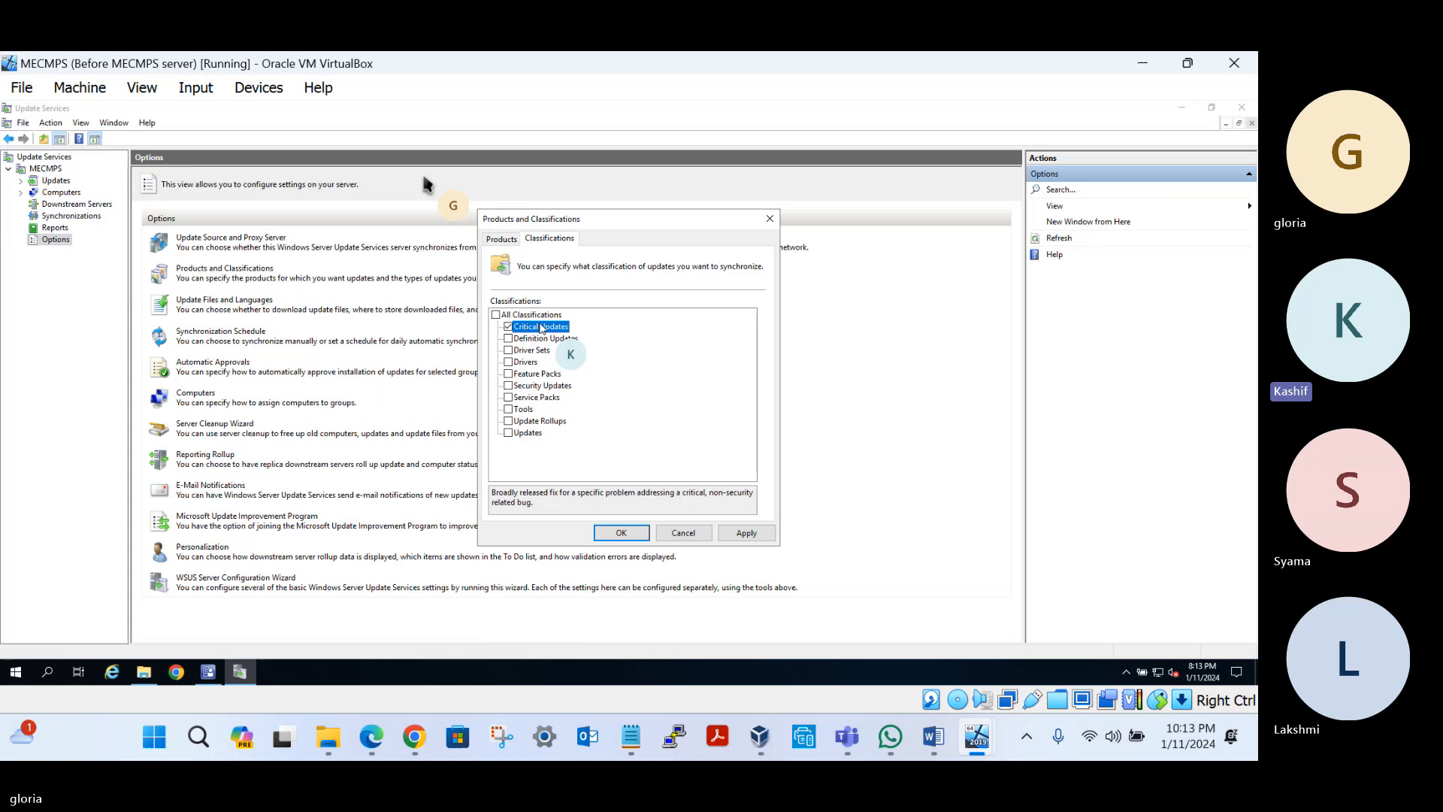
click(751, 533)
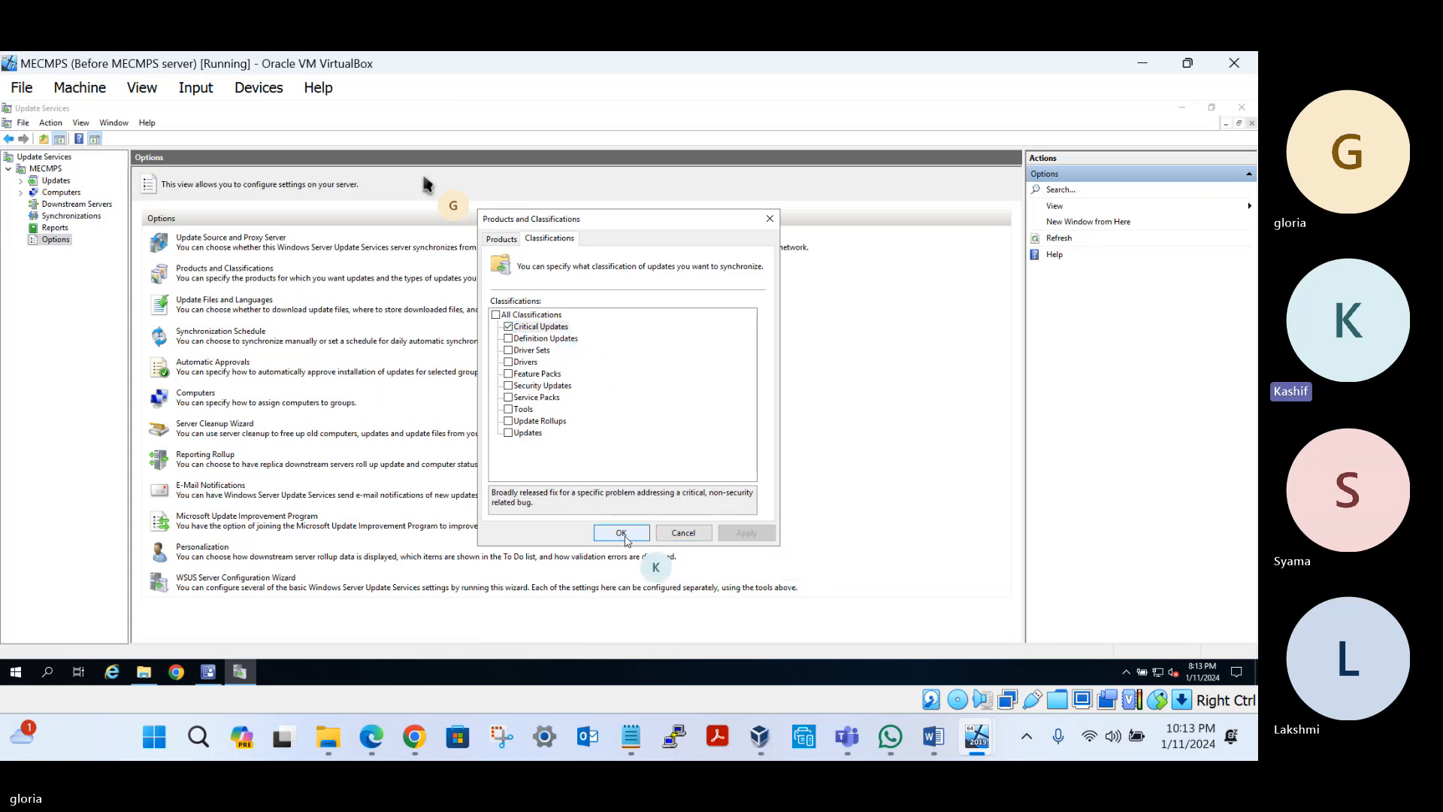
click(623, 533)
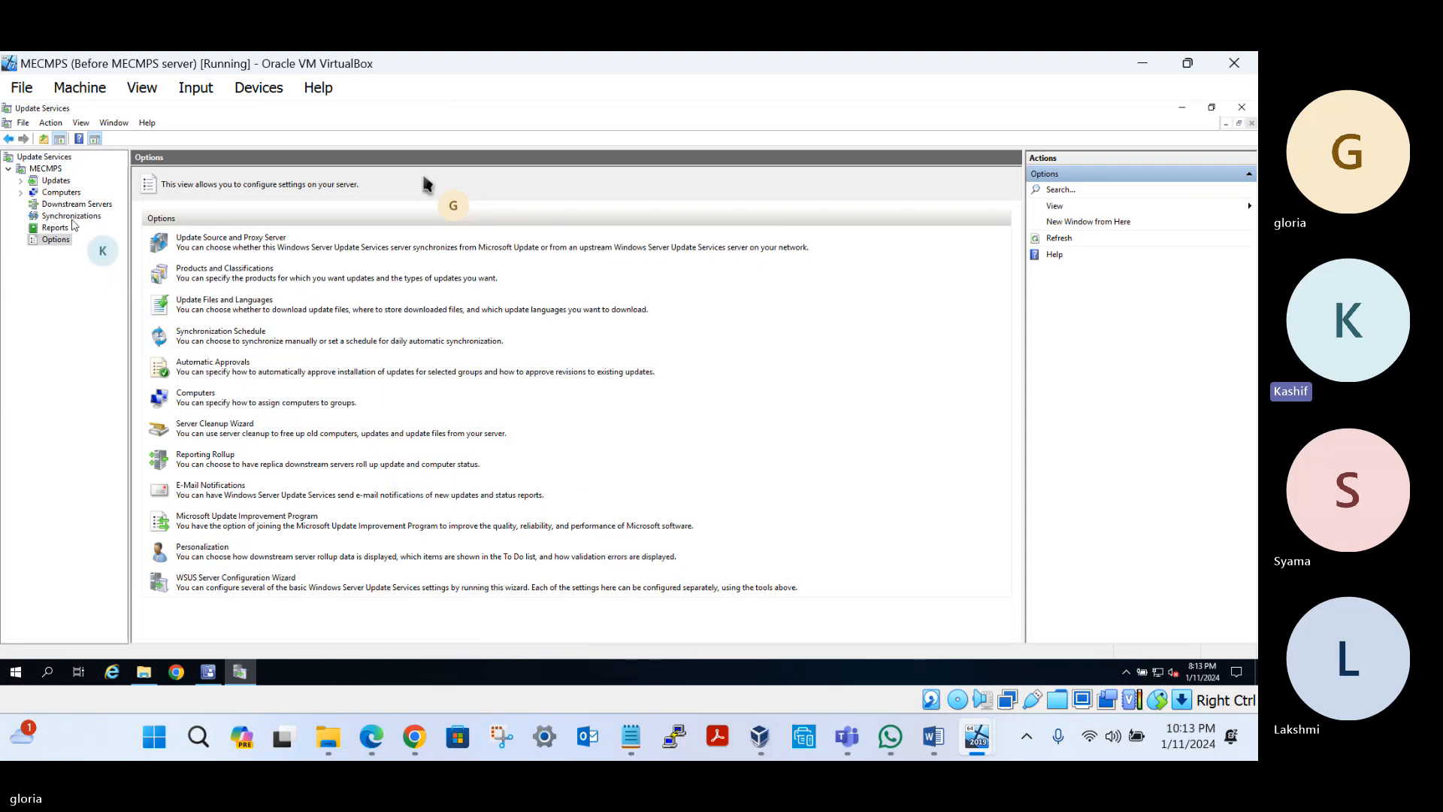
From the Synchronizations node, start a manual Synchronize Now run
click(71, 216)
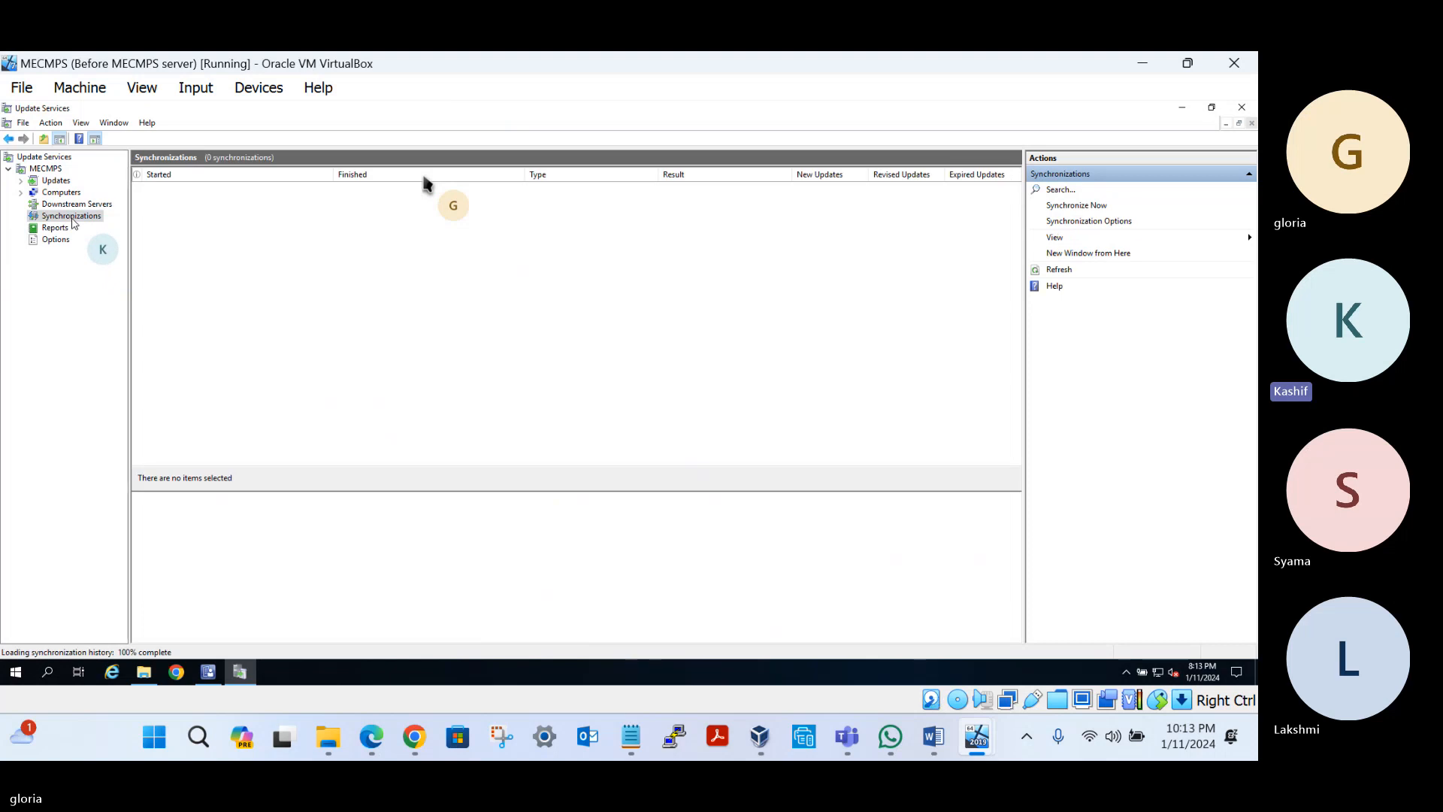
right_click(73, 223)
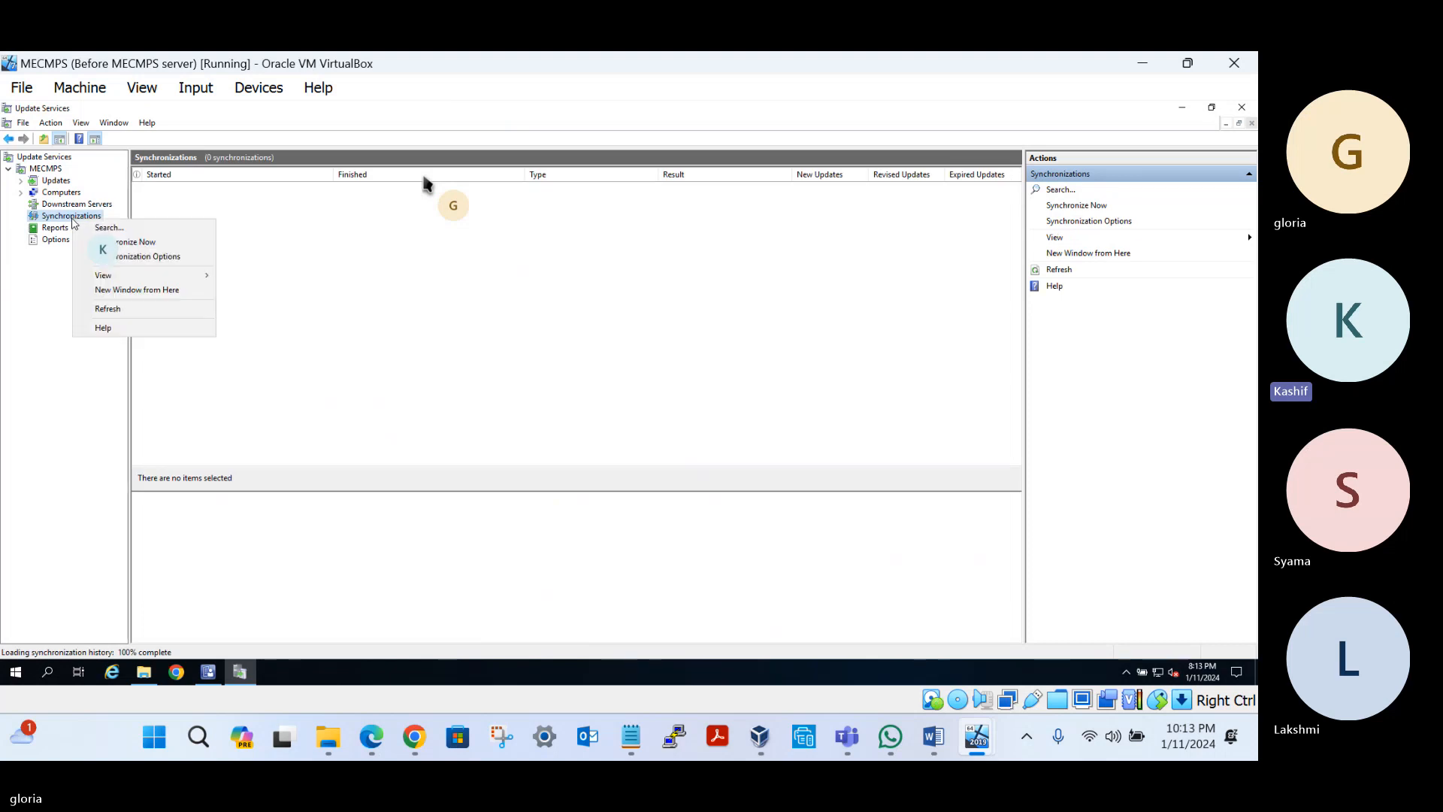
click(154, 242)
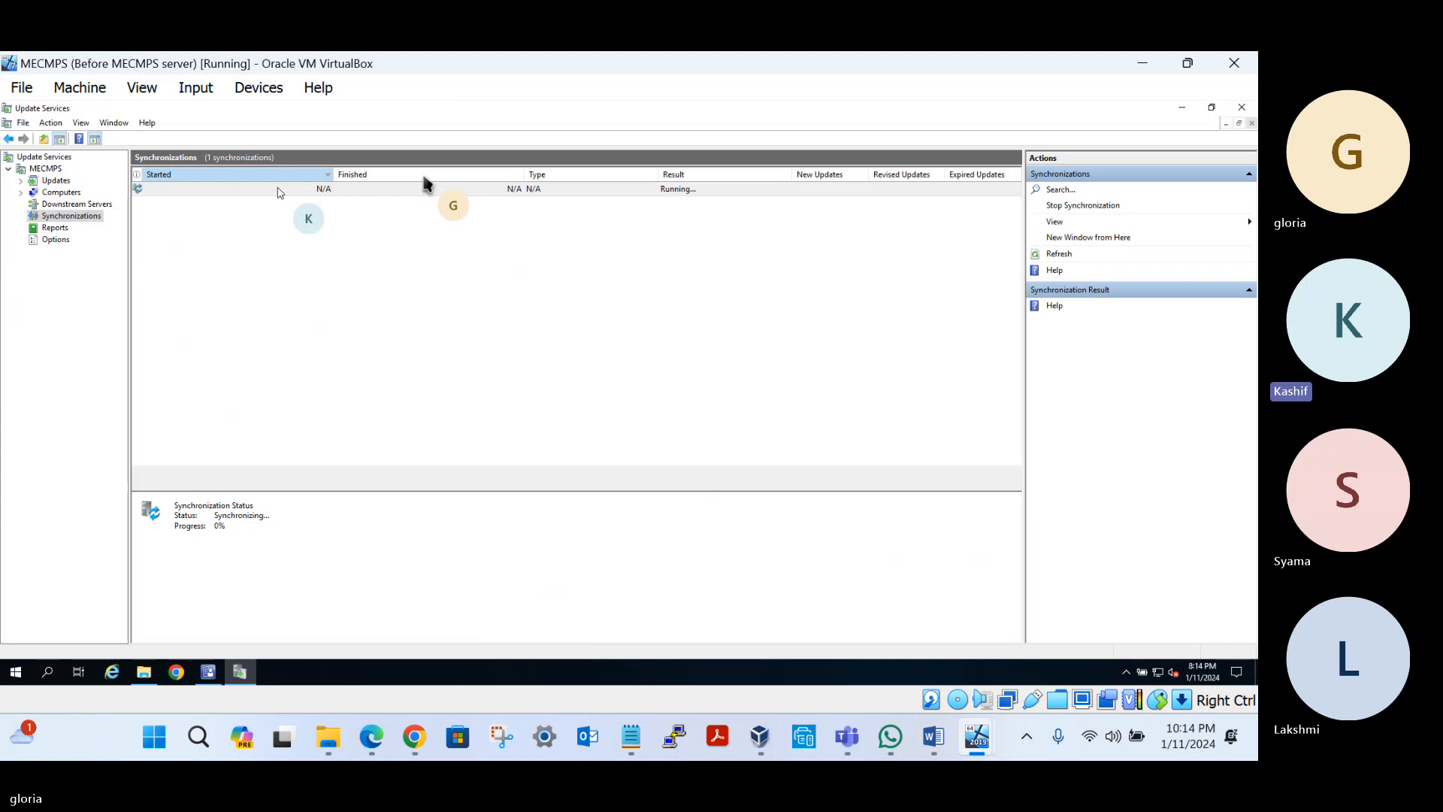
In MECM Notes, select the Microsoft updates phrase in topic 7 and all of topic 8
click(631, 738)
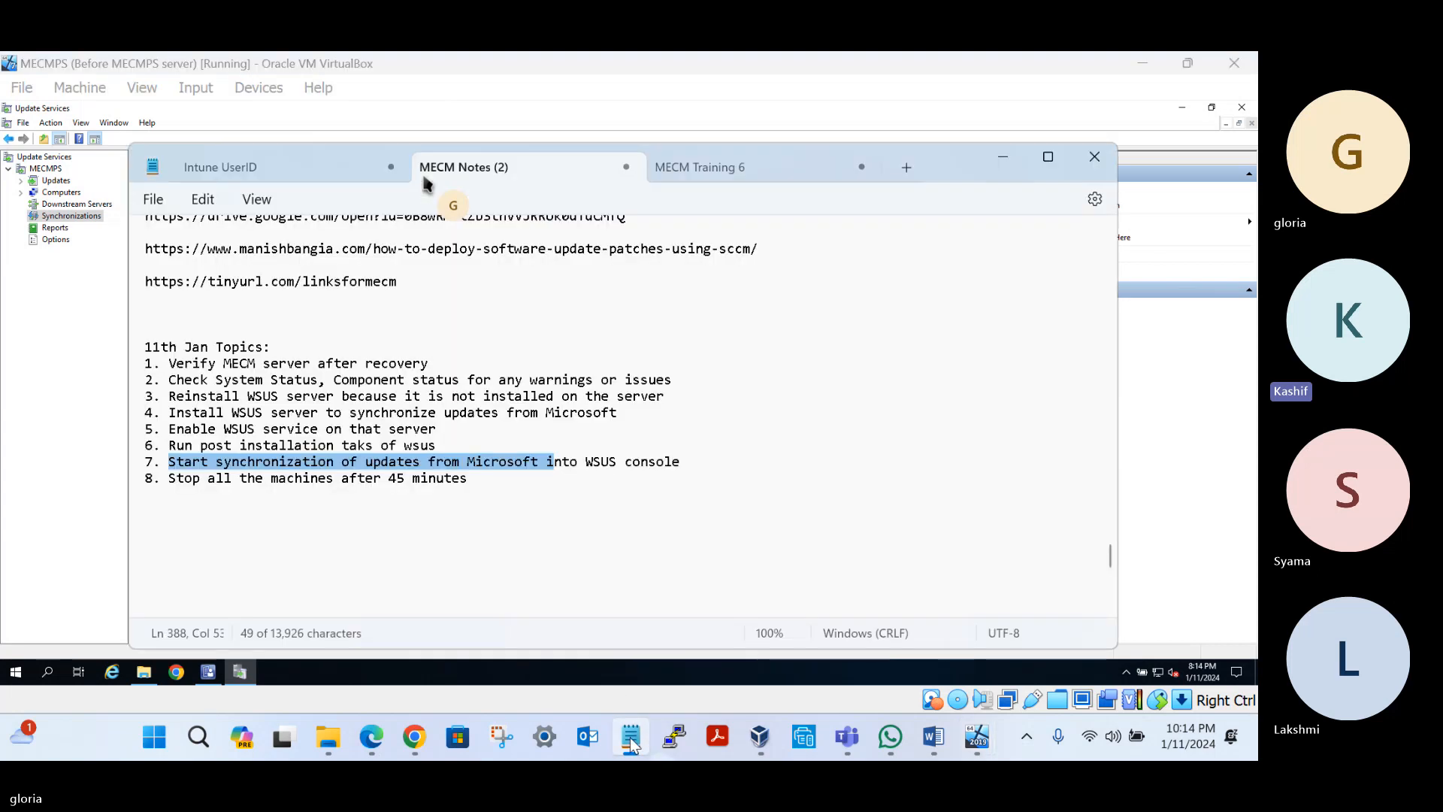
click(231, 461)
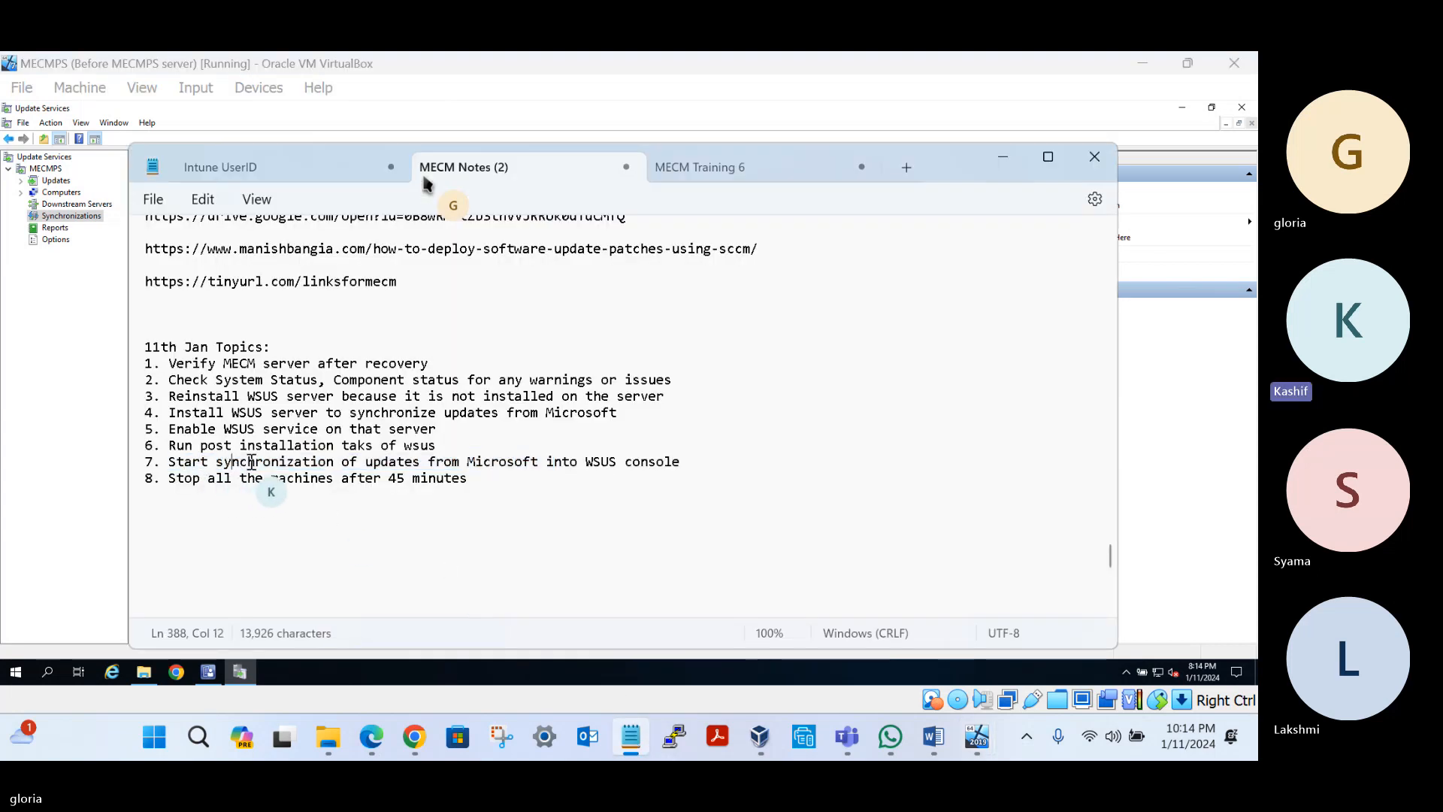
drag(341, 461, 602, 462)
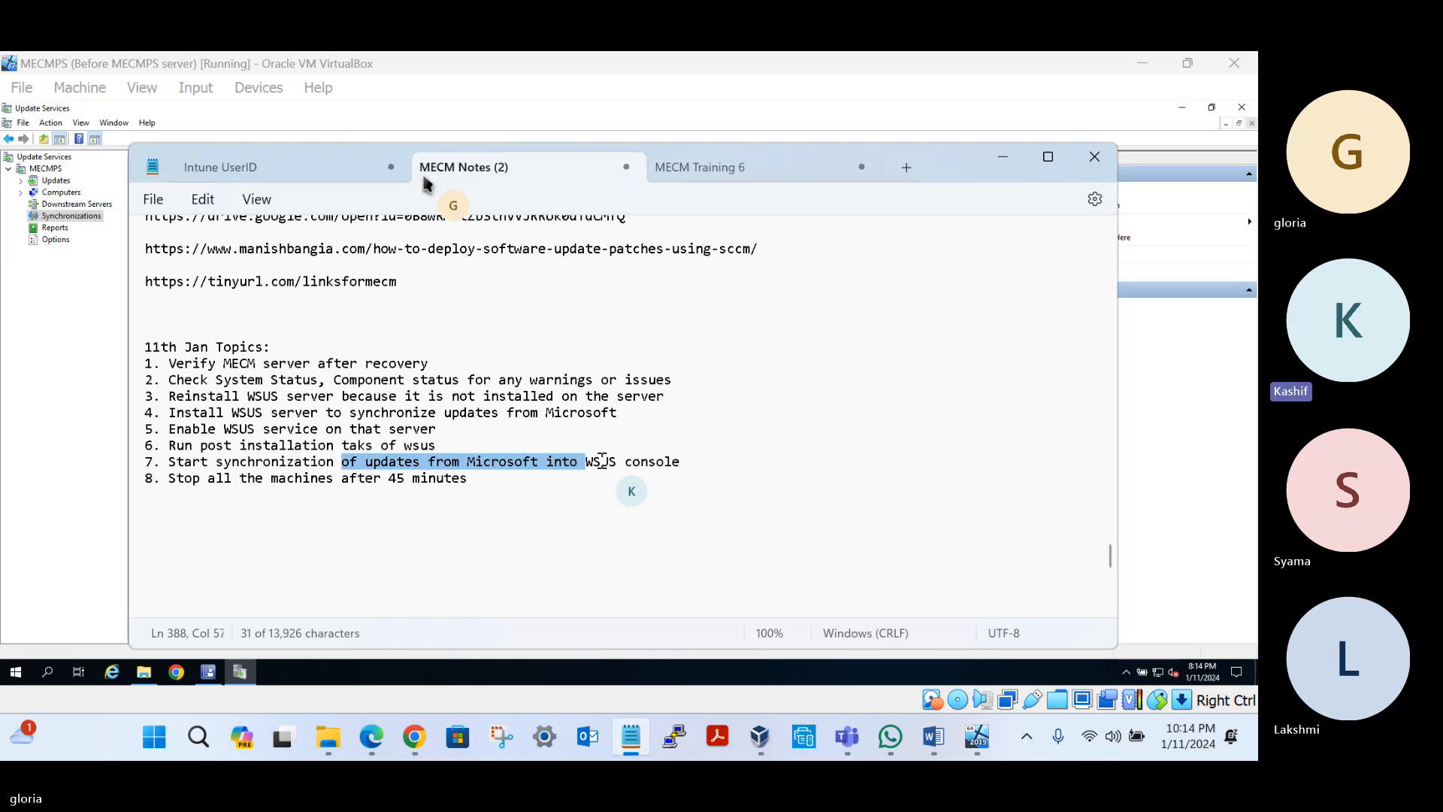
drag(169, 478, 484, 476)
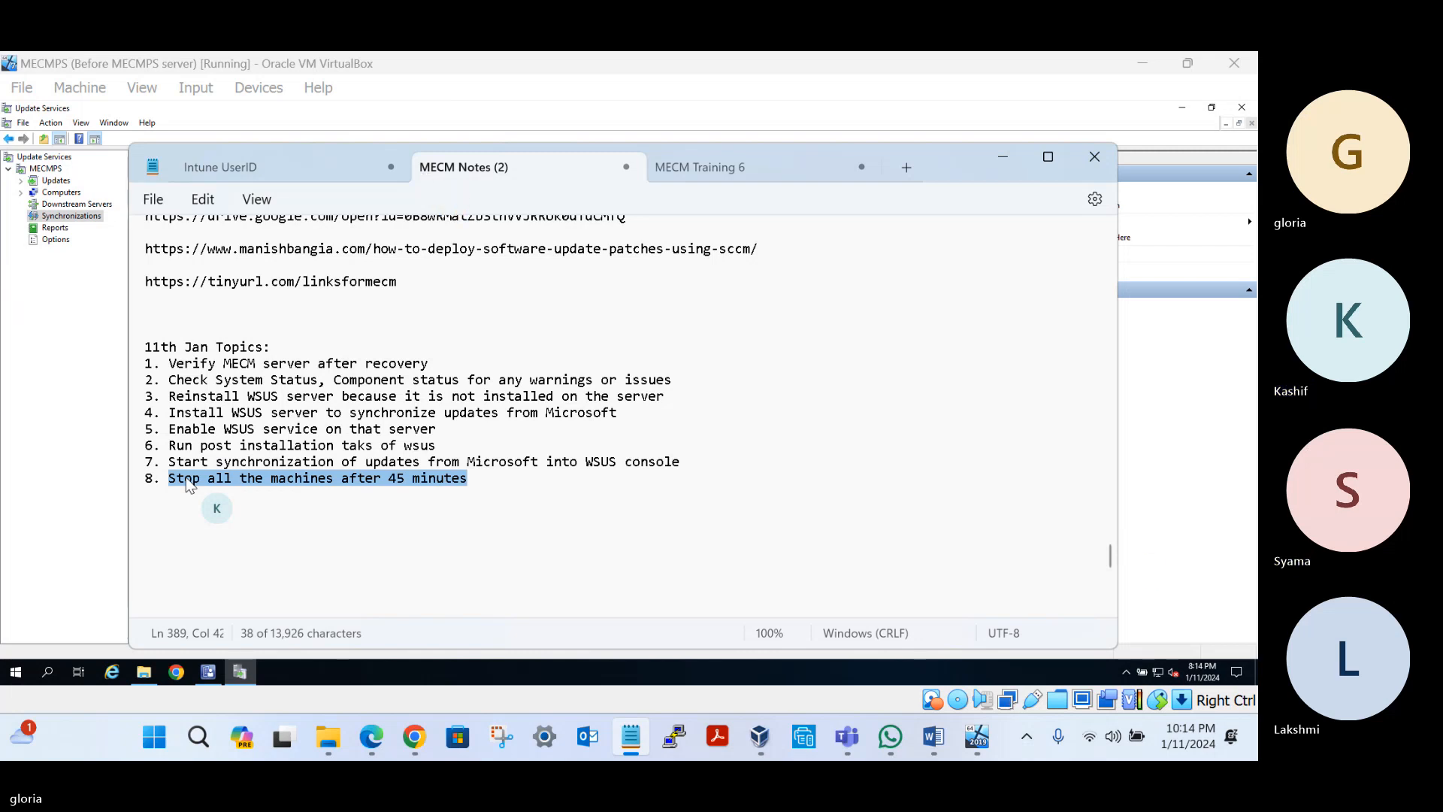
Cancel closing the virtual machine so it keeps running, then switch to the Teams meeting
click(1234, 63)
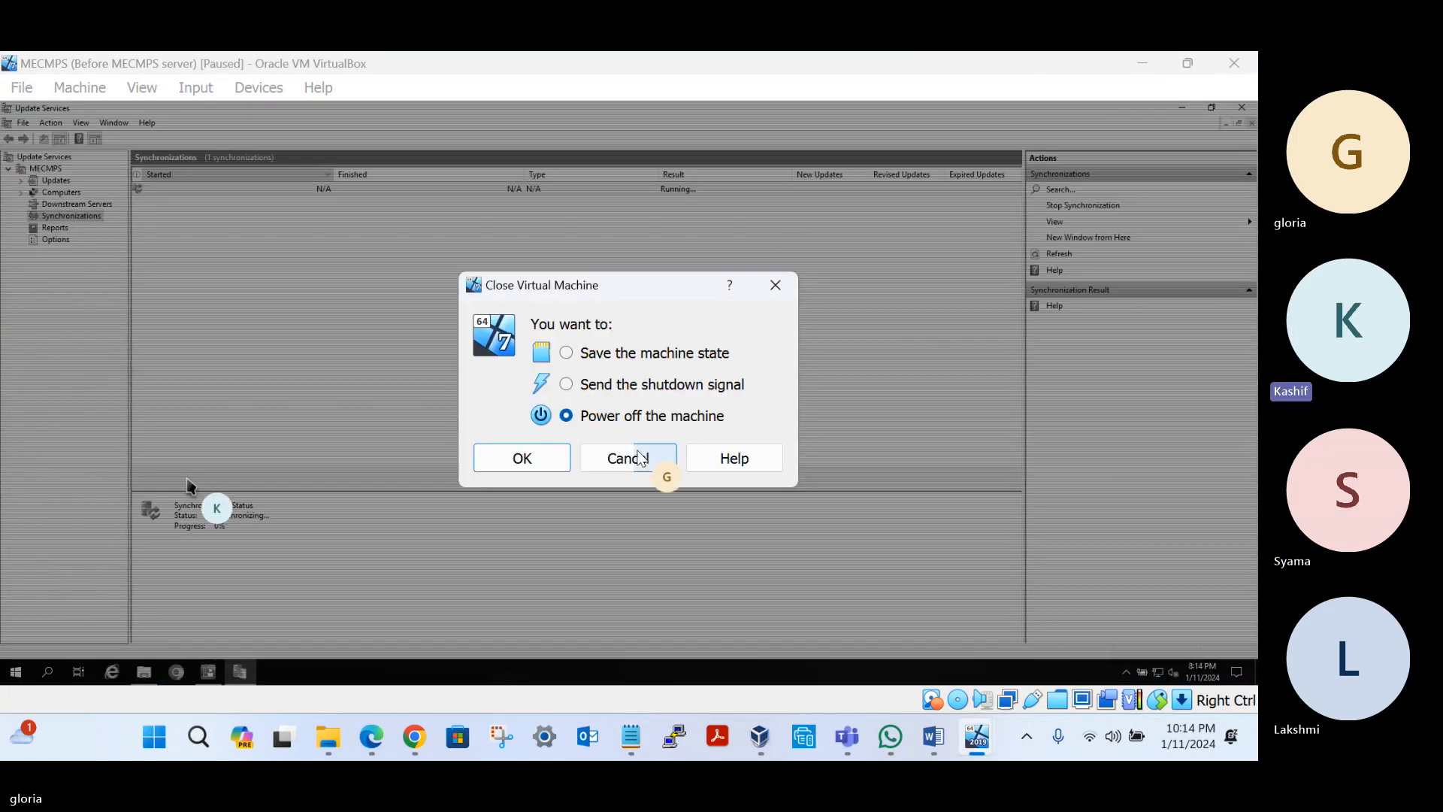
click(630, 460)
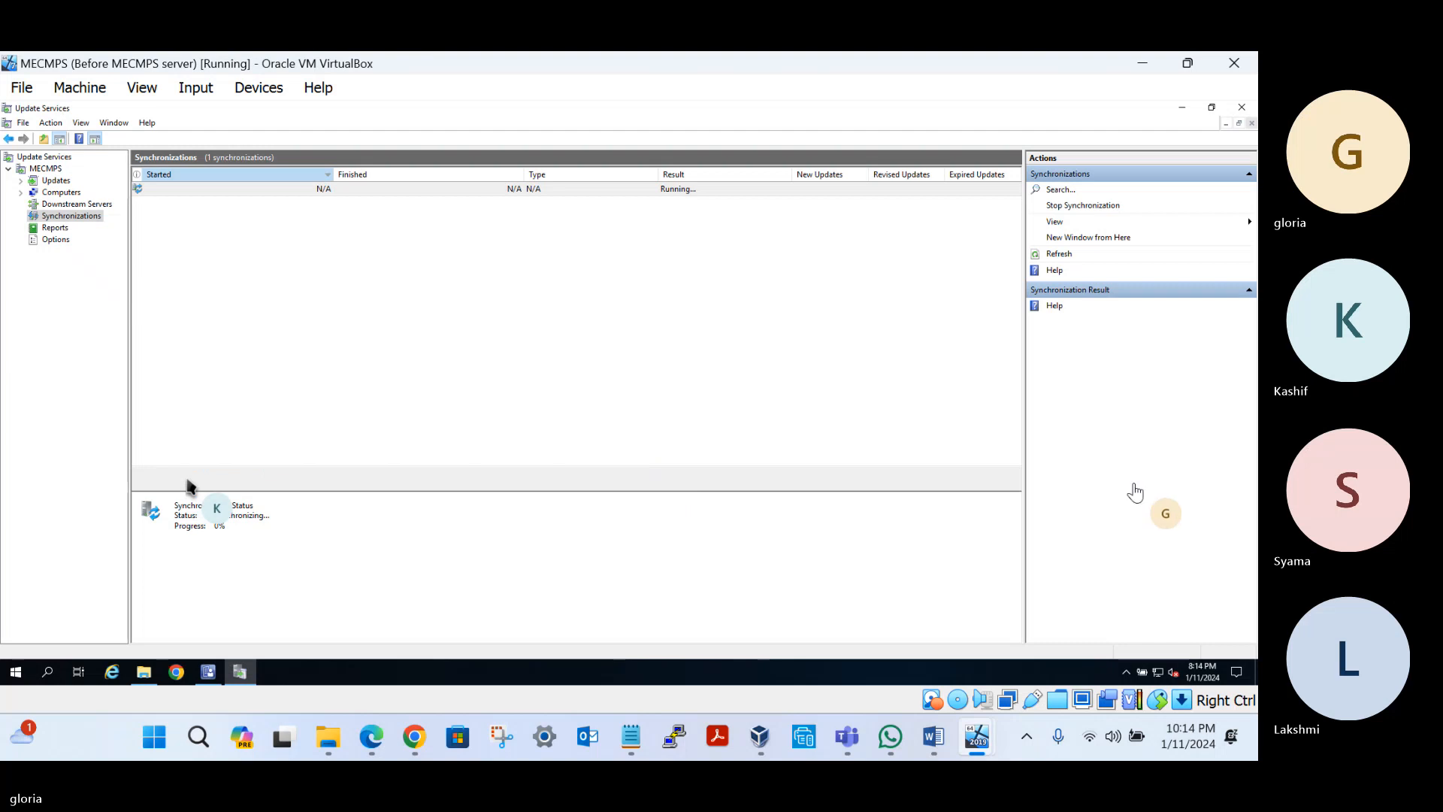
click(1129, 490)
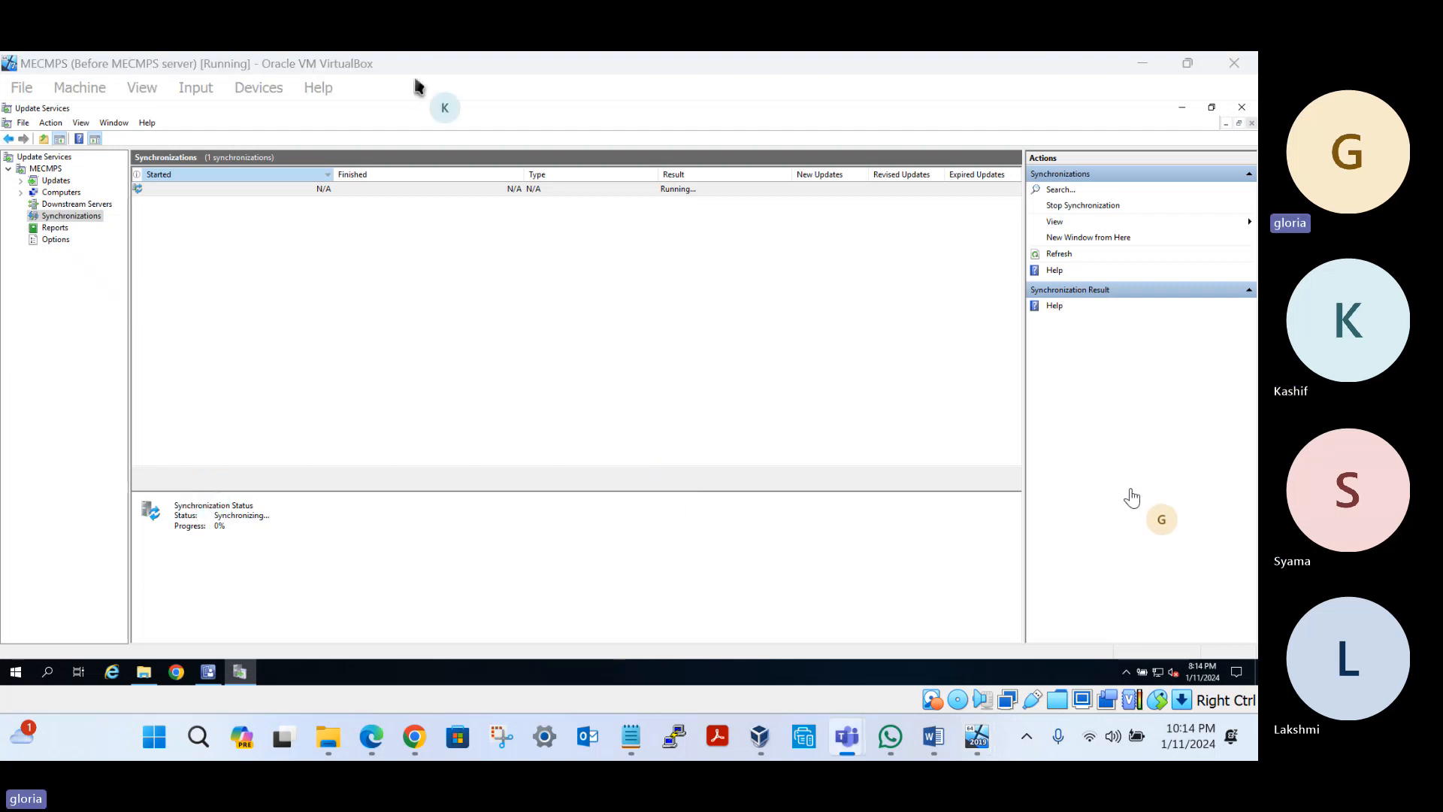